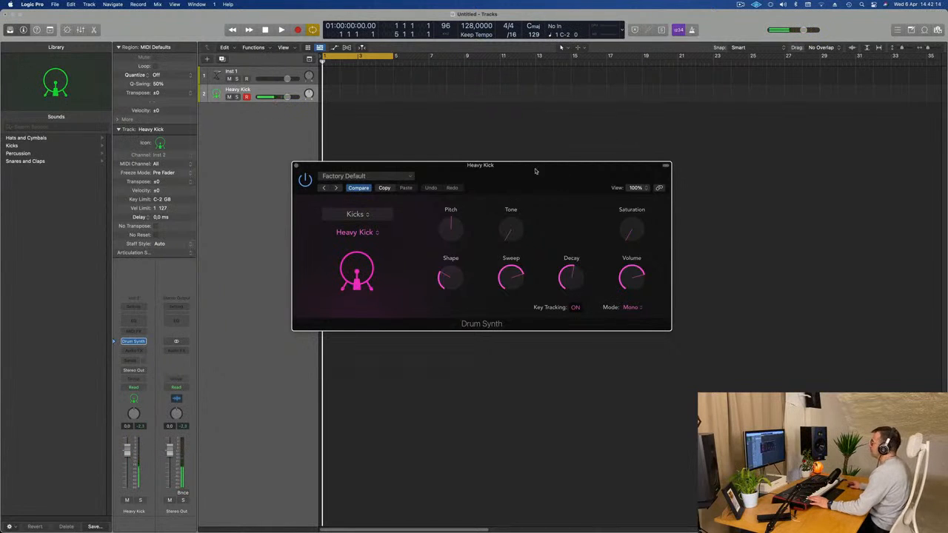
Step: Record a one-bar, four-note kick pattern on the Heavy Kick track, with the Drum Synth window moved clear of the tracks
left_click_drag(536, 171, 428, 217)
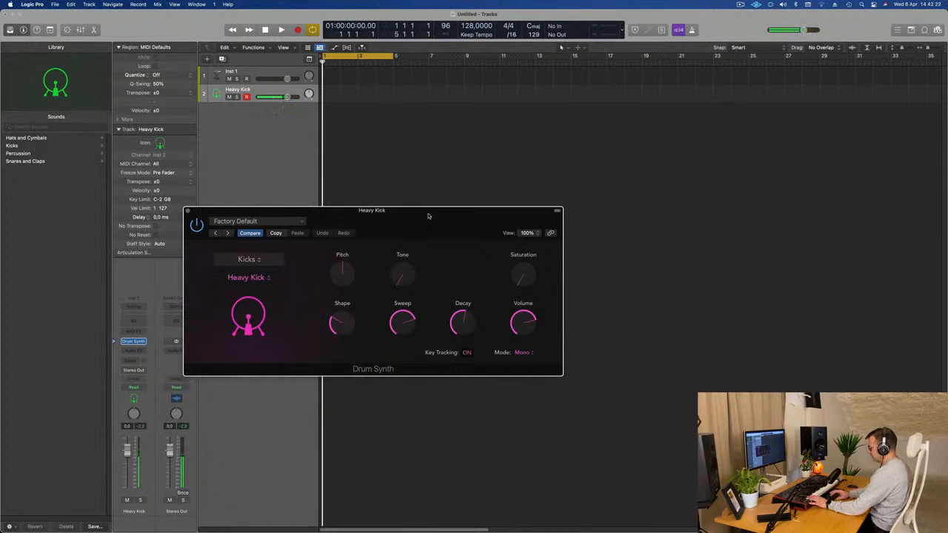
key("r")
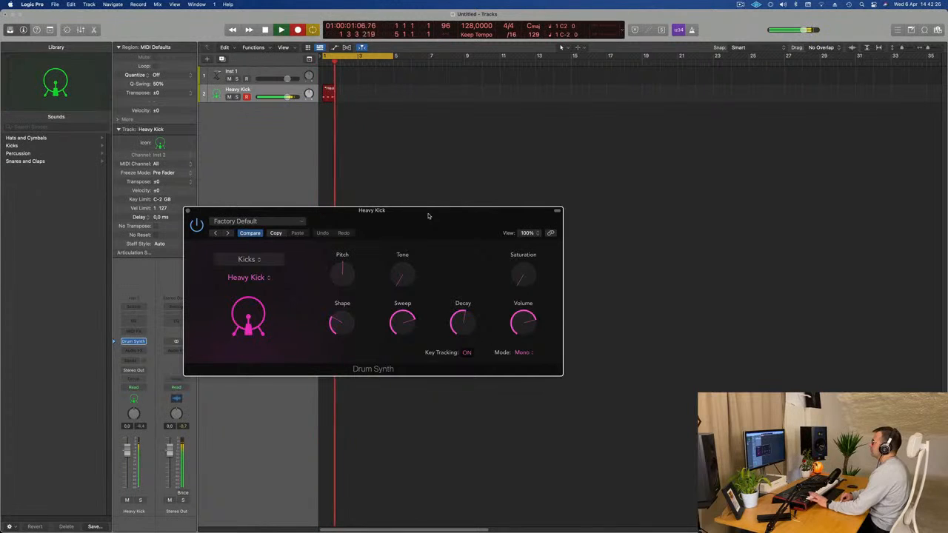
key("space")
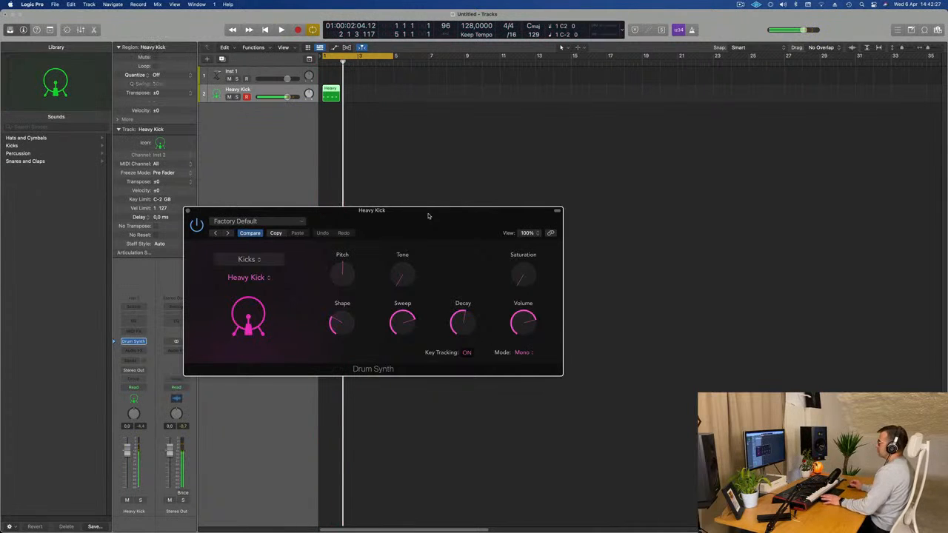
Step: Open the recorded kick region in the Piano Roll, quantize all its notes to 1/16 Note and audition the result
double_click(333, 89)
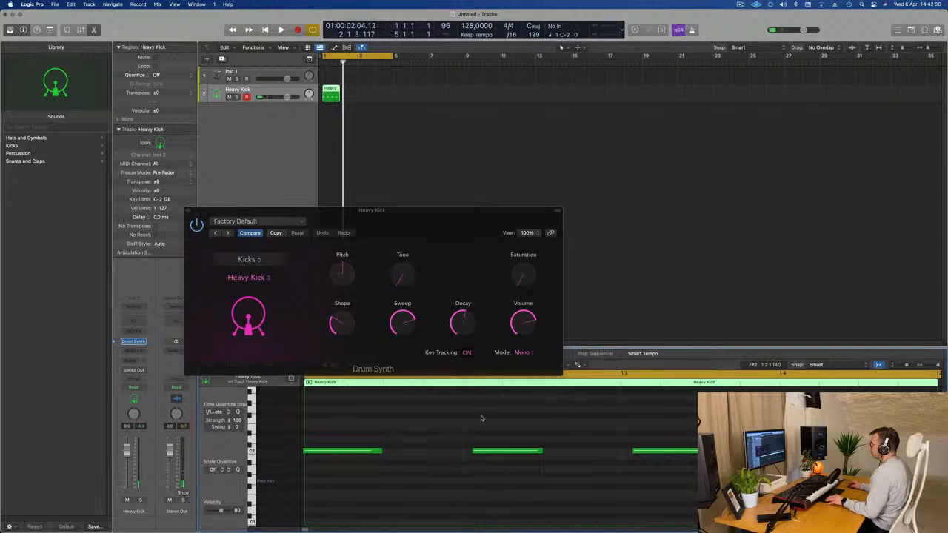
key("super+a")
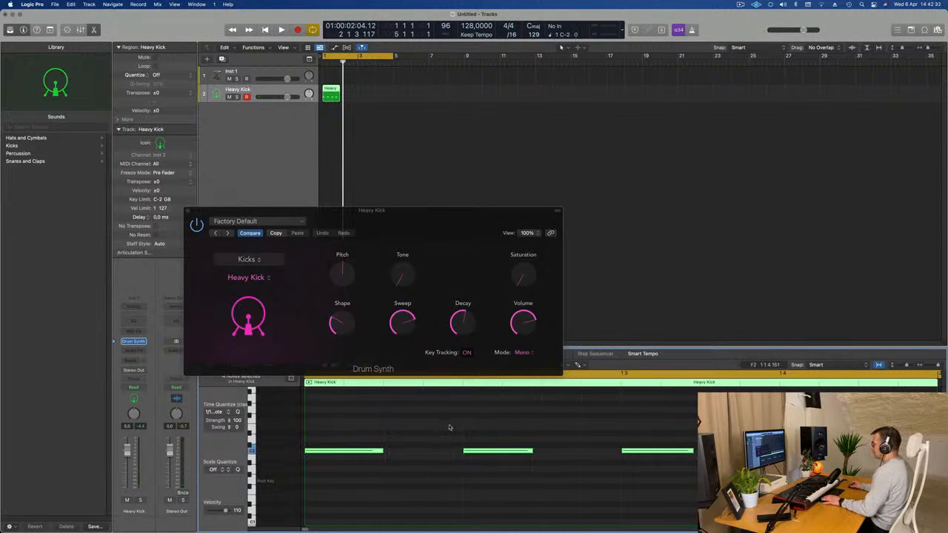
left_click(449, 428)
key("space")
key("space")
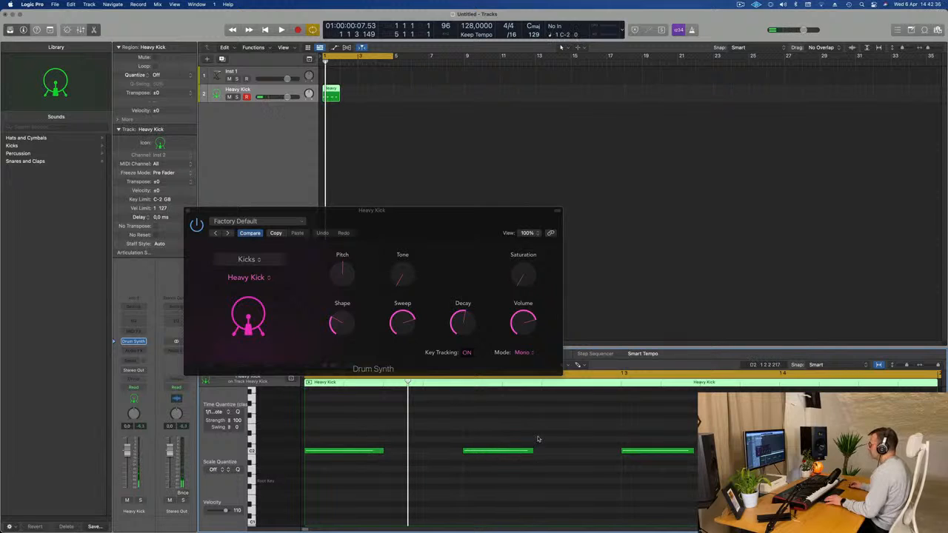
Step: Lengthen the shorter kick notes in the Piano Roll to match the length of the first note
left_click(512, 451)
left_click_drag(534, 451, 541, 450)
left_click(690, 450)
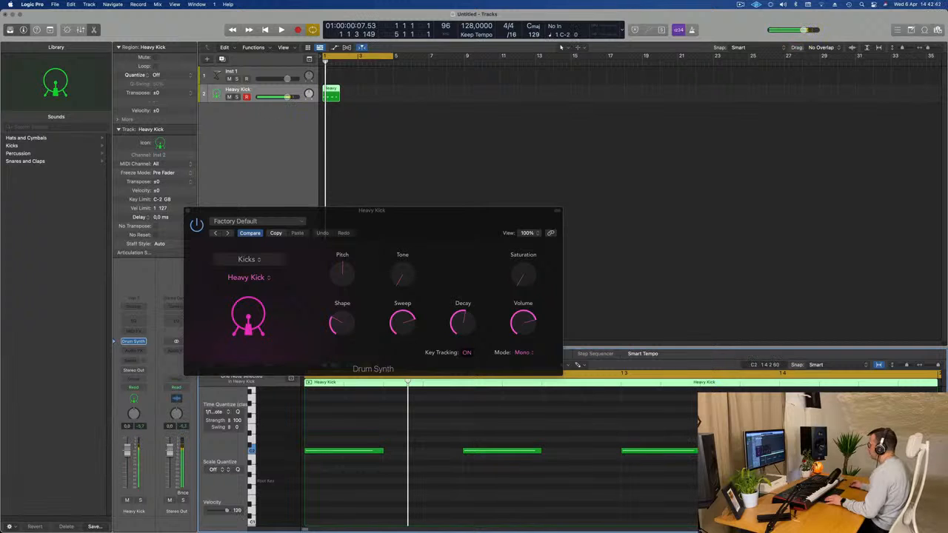
key("super+Left")
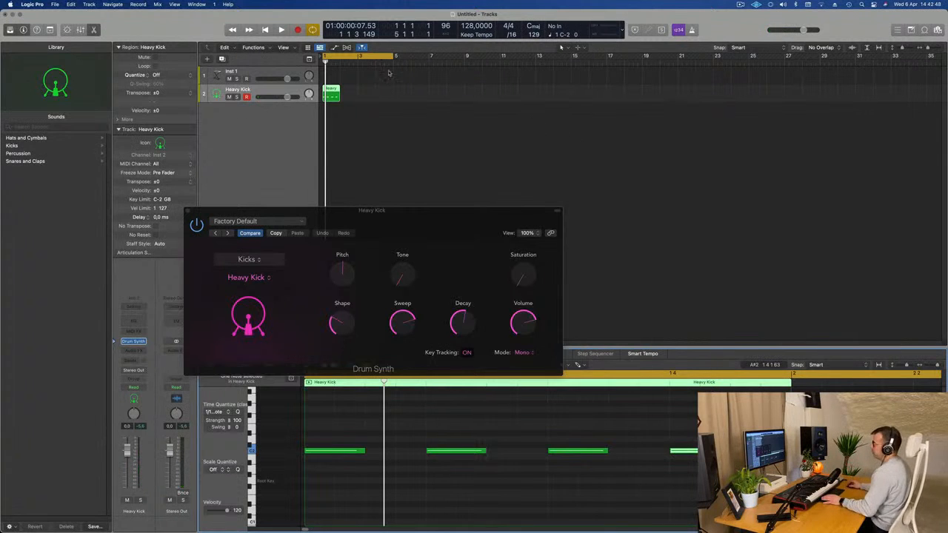
Step: Repeat the one-bar kick region until it fills bars 1 to 4 of the cycle, and play it back
left_click_drag(364, 89, 318, 102)
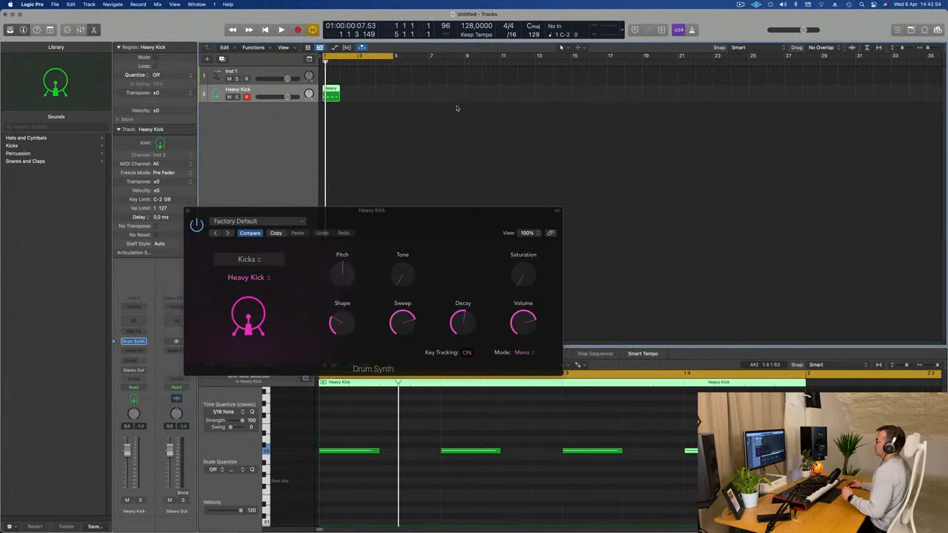
key("super+r")
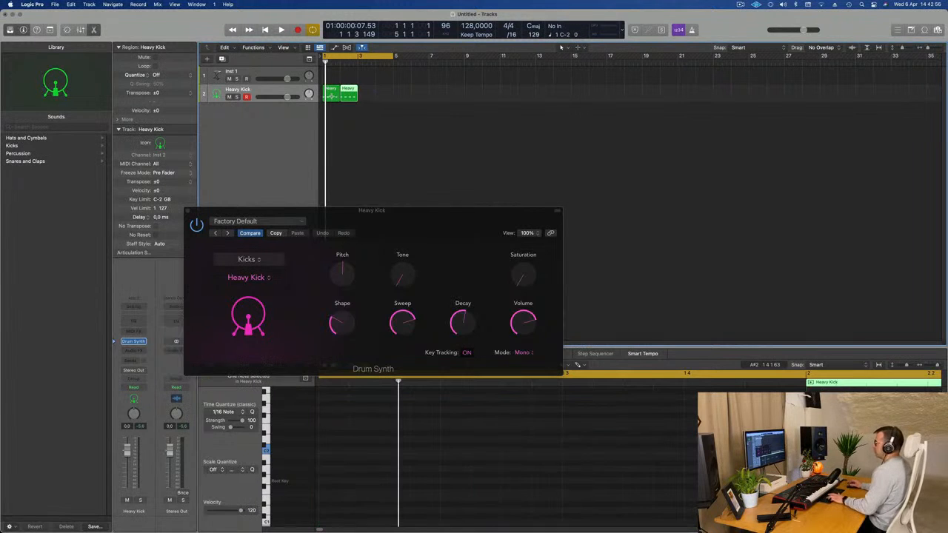
key("super+r")
left_click(275, 92)
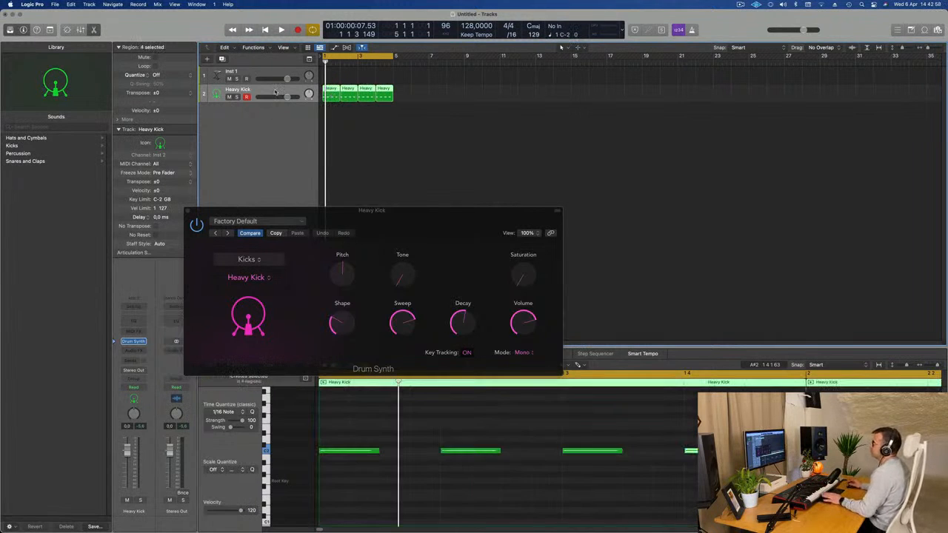
key("space")
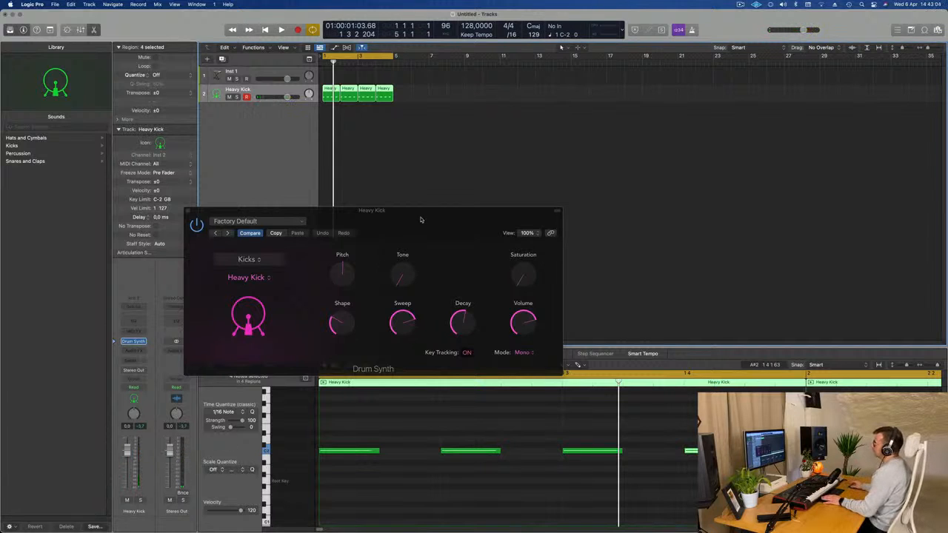
Step: Move the Drum Synth window up so the Piano Roll is uncovered, while auditioning the kick loop
left_click_drag(420, 219, 461, 218)
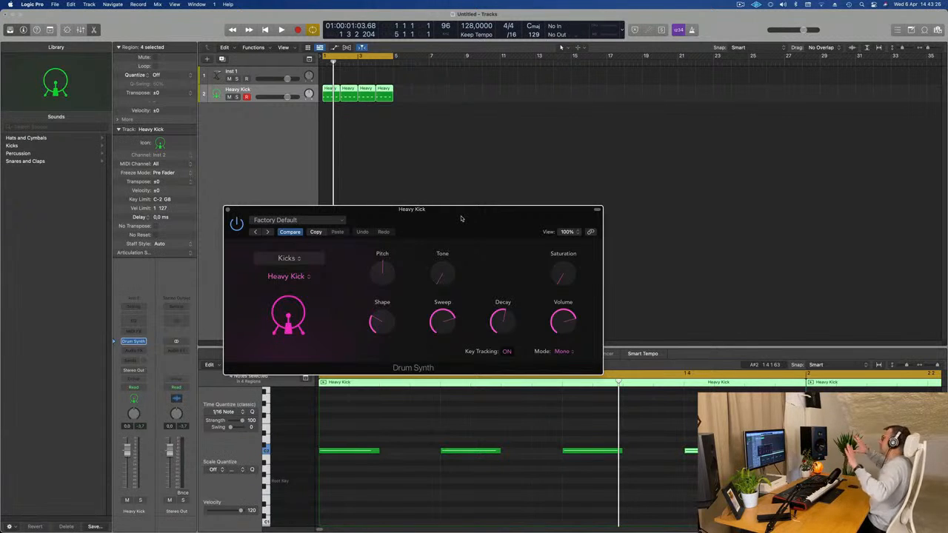
key("space")
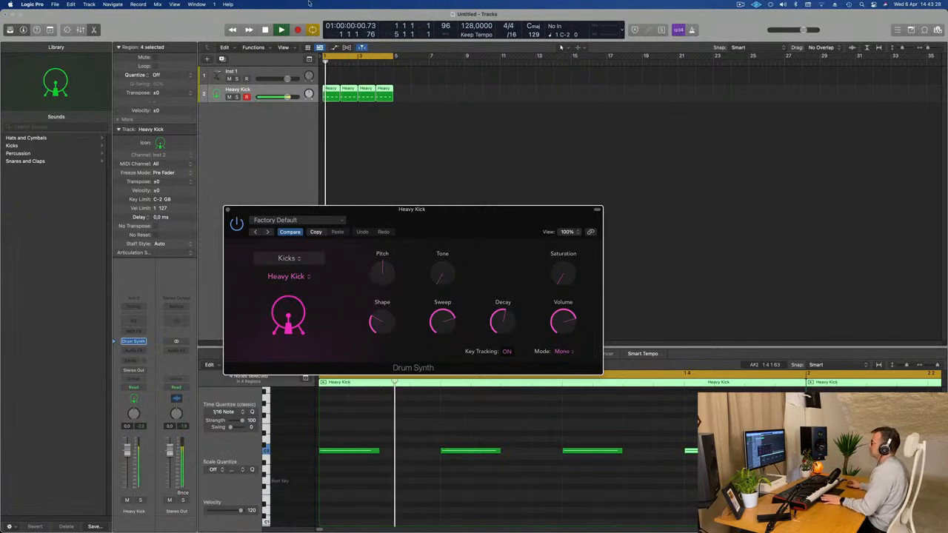
left_click_drag(446, 219, 449, 133)
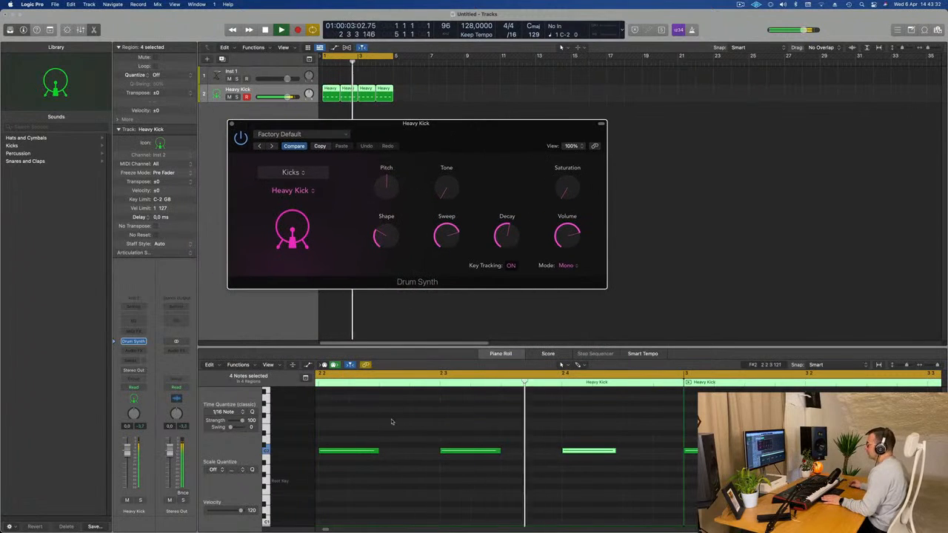
key("space")
Step: Transpose all kick notes in the four regions down one octave to C1 and listen to the loop
left_click(365, 469)
key("super+a")
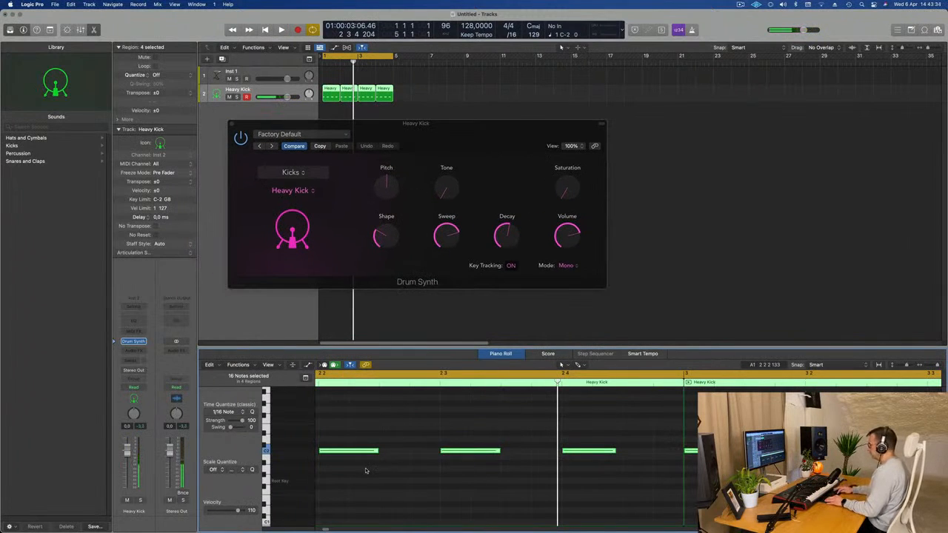
key("alt+shift+Down")
key("space")
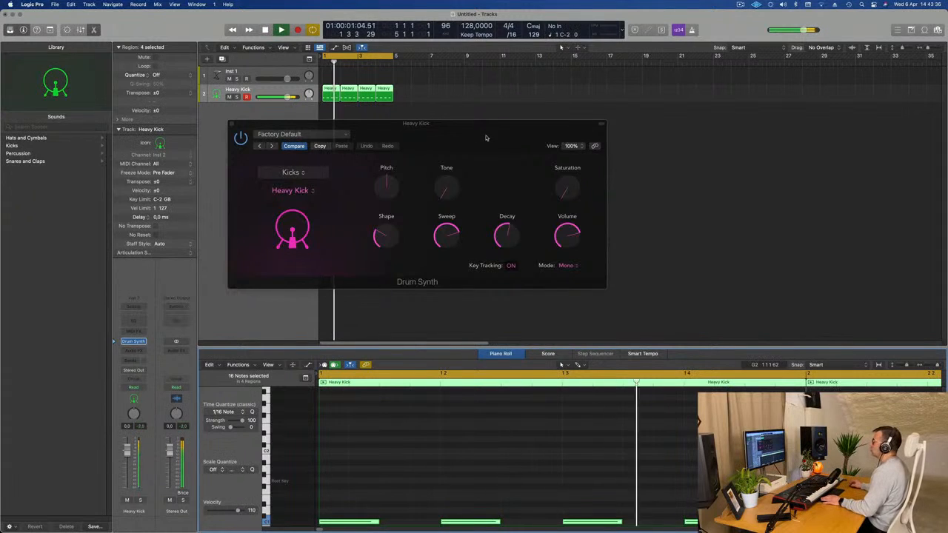
left_click_drag(486, 138, 782, 102)
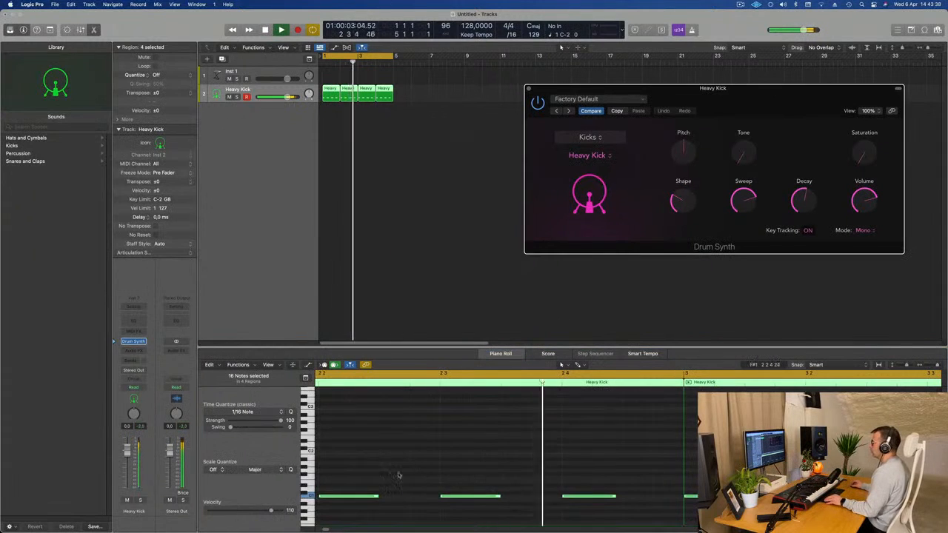
scroll(388, 471, "up", 3)
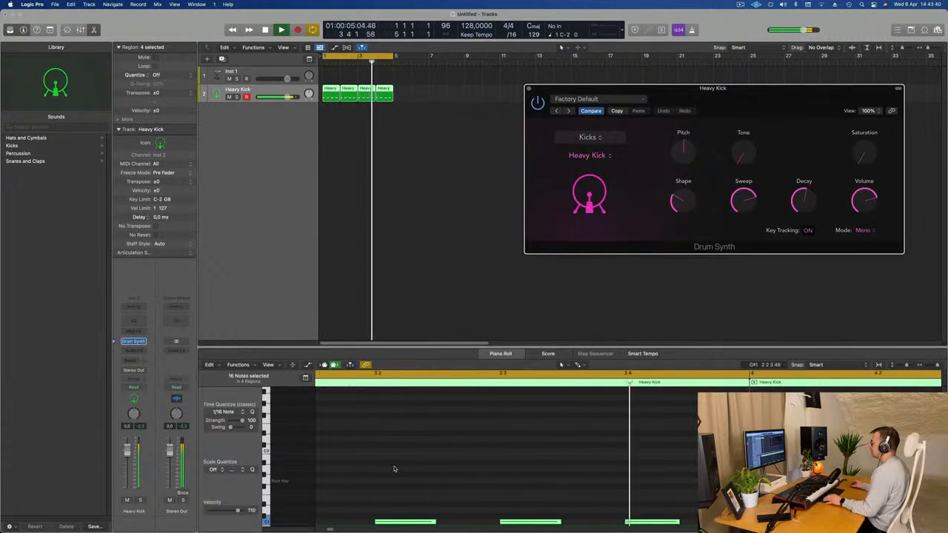
key("space")
Step: Transpose all kick notes up four semitones to E1 and play the loop to check the pitch
scroll(396, 470, "left", 6)
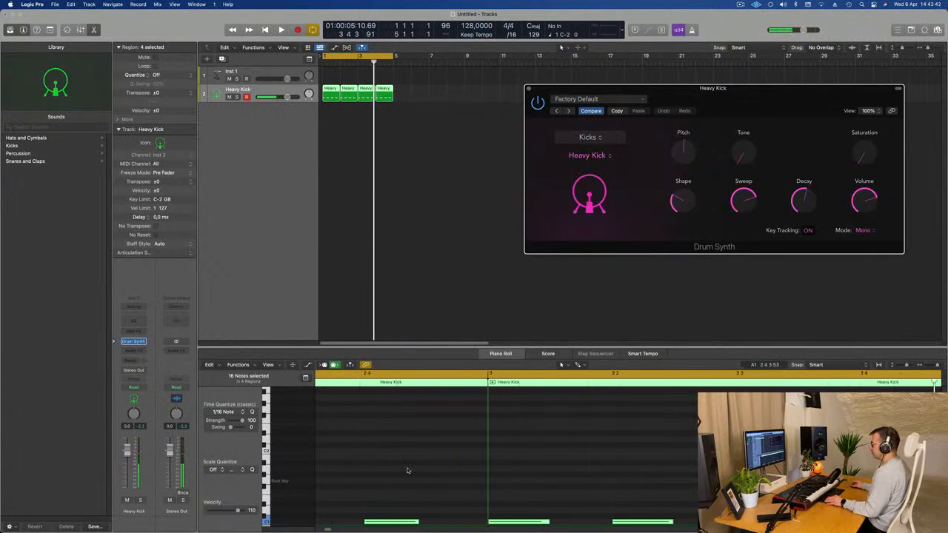
scroll(406, 471, "down", 4)
left_click(386, 478)
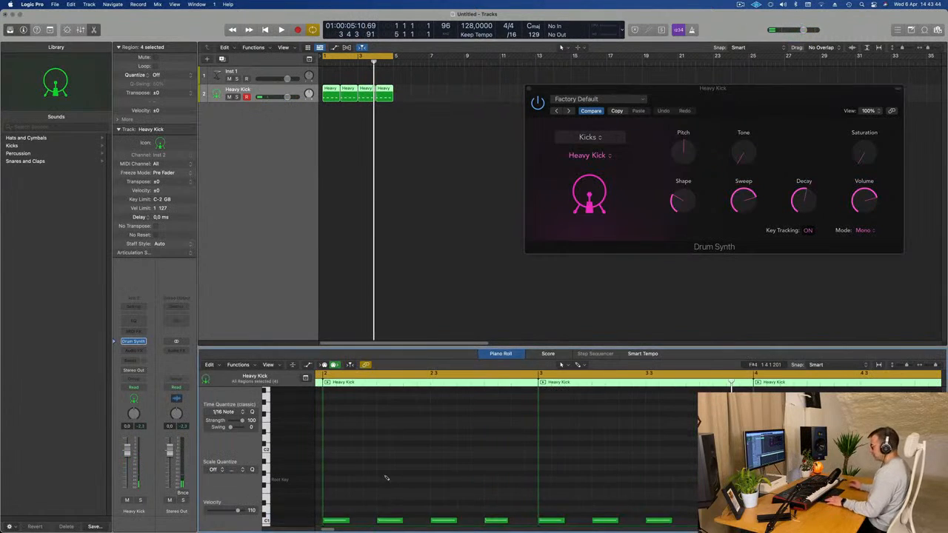
key("super+a")
key("alt+Up")
key("alt+Up")
key("alt+Up")
key("alt+Up")
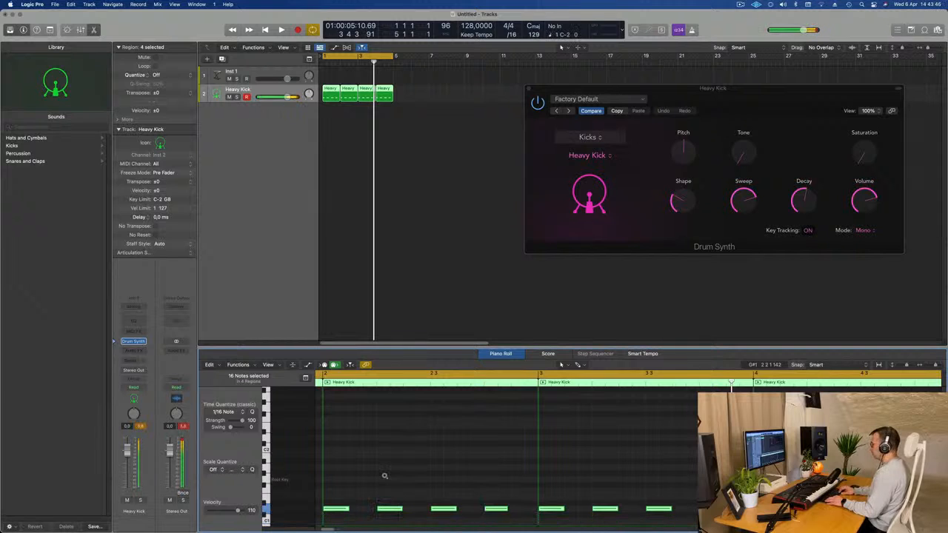
key("space")
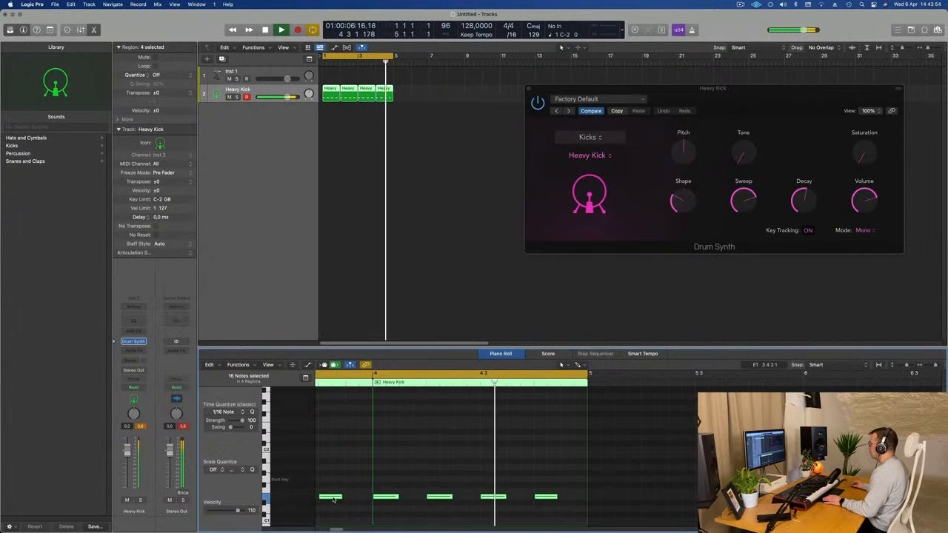
key("space")
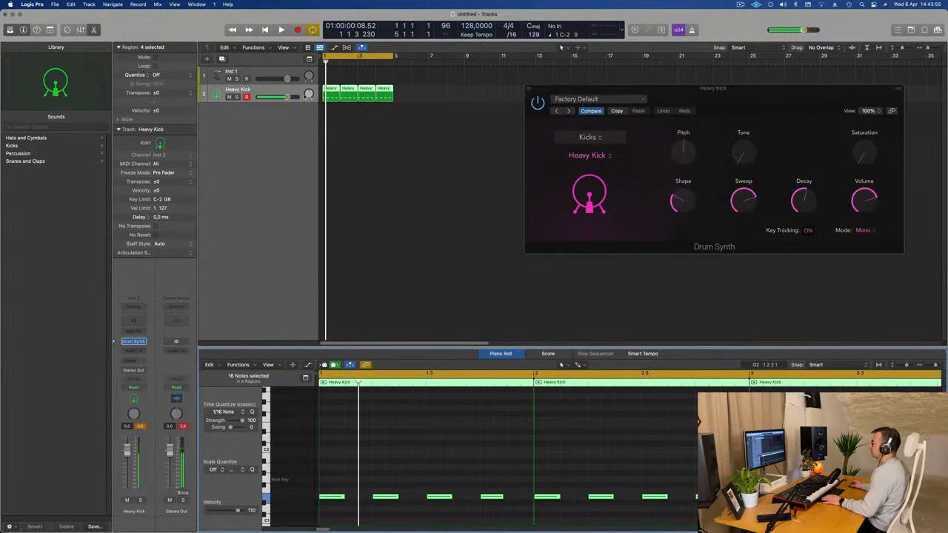
Step: With the loop playing, bring the kick's Decay down to 0% in Drum Synth, and settle it at 25%
key("space")
left_click_drag(748, 95, 470, 131)
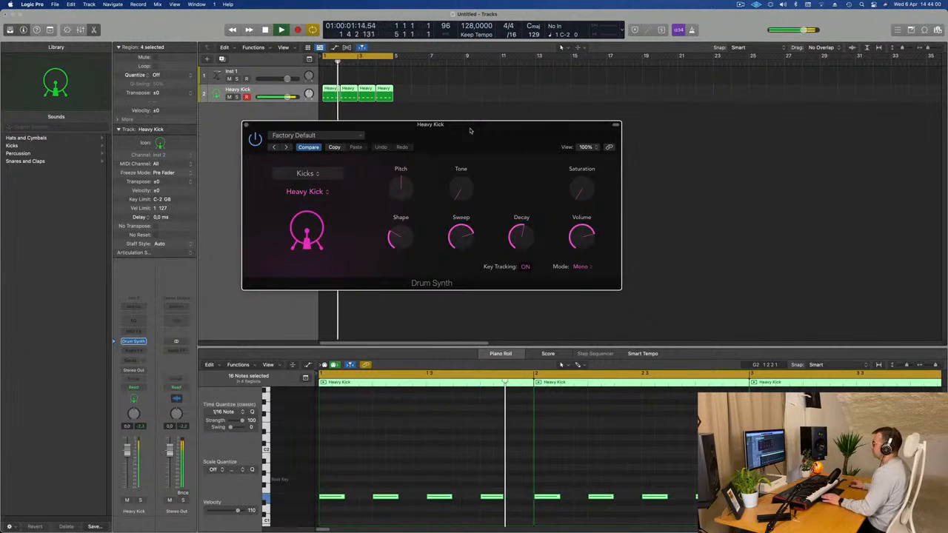
key("Return")
mouse_move(534, 231)
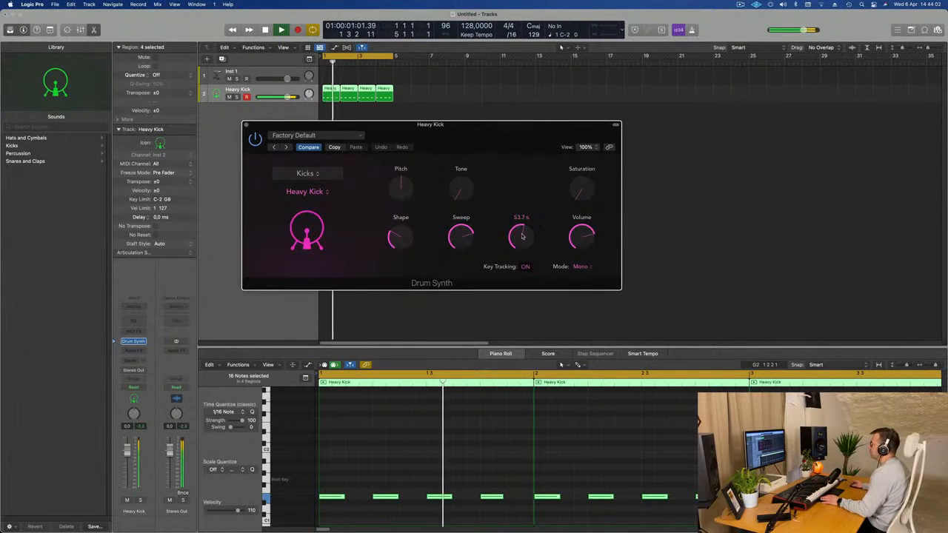
left_click_drag(523, 236, 524, 282)
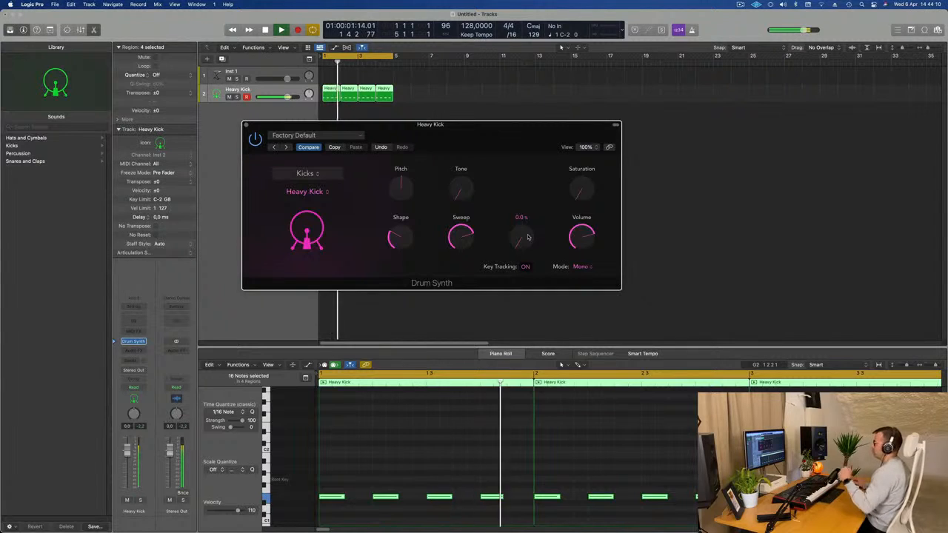
left_click_drag(527, 250, 520, 220)
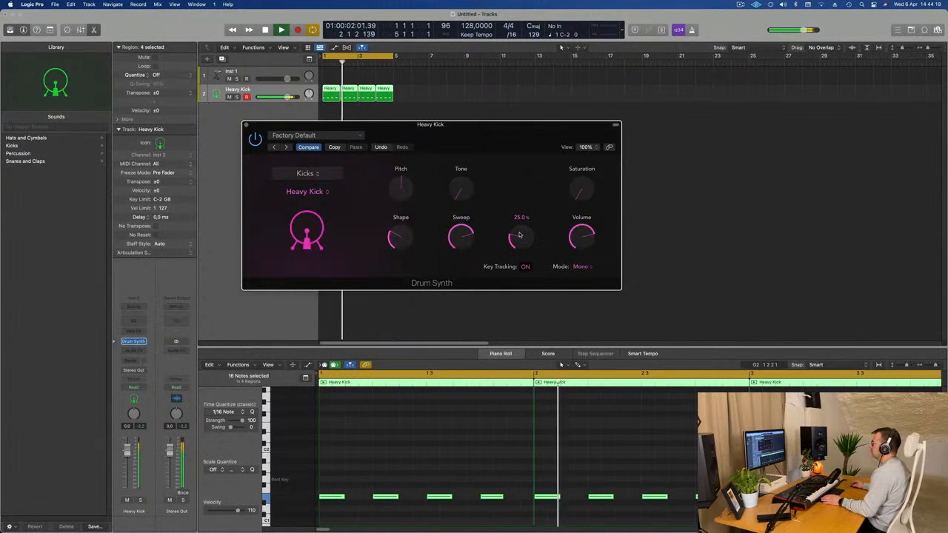
Step: Add a little Saturation to the kick, and try the Tone across its full range before leaving it slightly above minimum
mouse_move(583, 195)
left_mouse_down()
mouse_move(582, 172)
mouse_move(581, 190)
left_mouse_up()
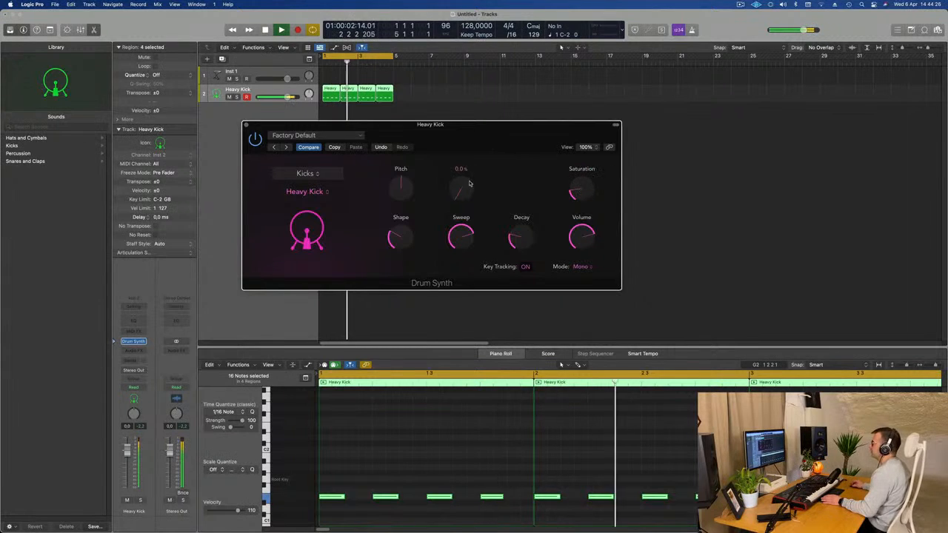
left_click_drag(470, 183, 479, 148)
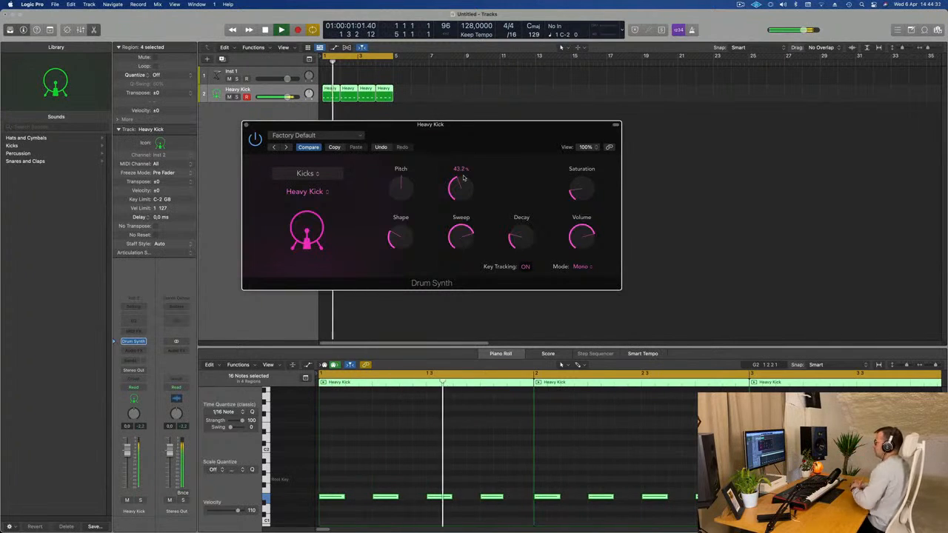
left_click_drag(464, 177, 470, 111)
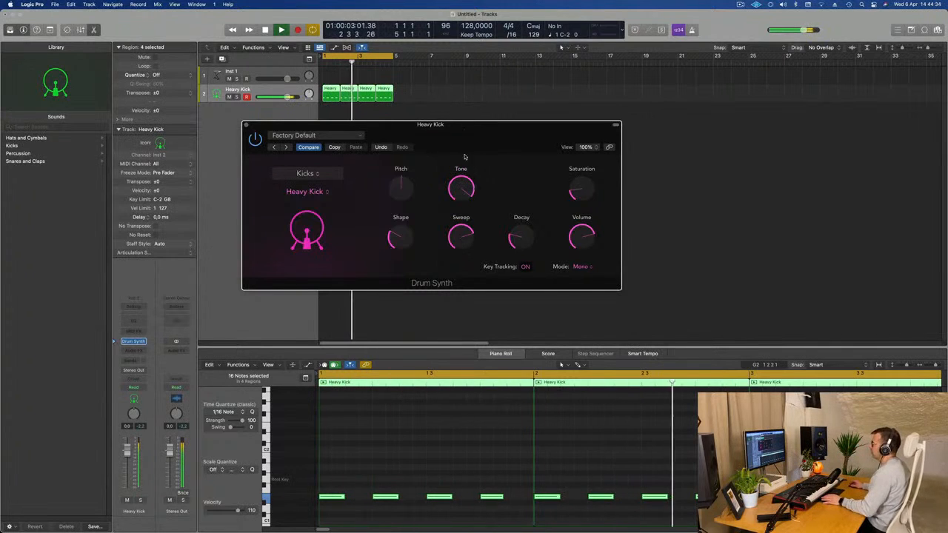
left_click_drag(463, 178, 459, 251)
left_click_drag(463, 190, 462, 215)
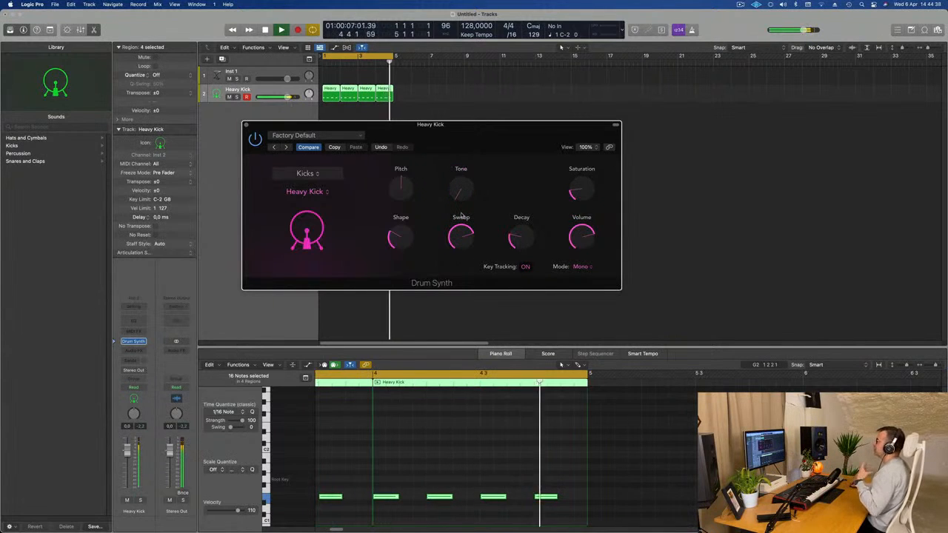
left_click_drag(466, 189, 465, 179)
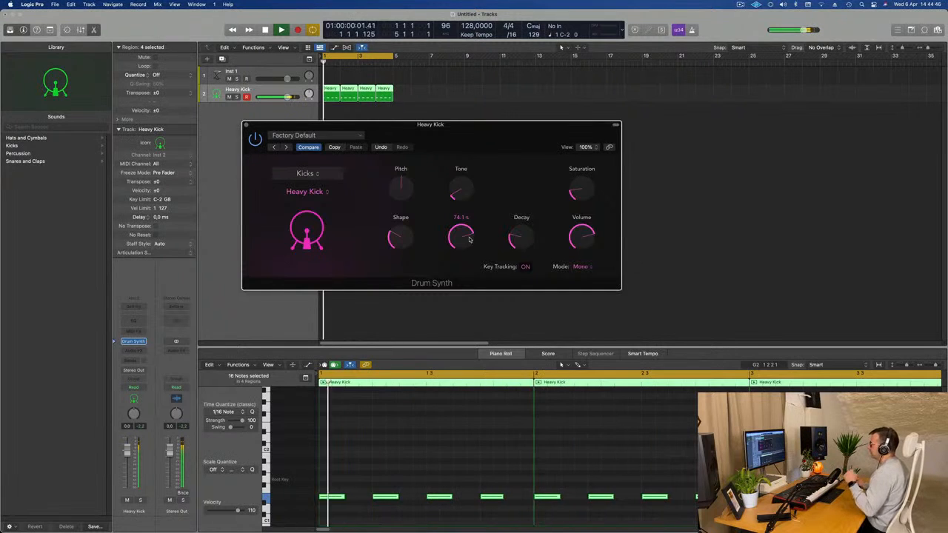
Step: Lower the kick's Sweep to 0% to hear the difference, and raise it back to a high setting
left_click_drag(469, 240, 461, 369)
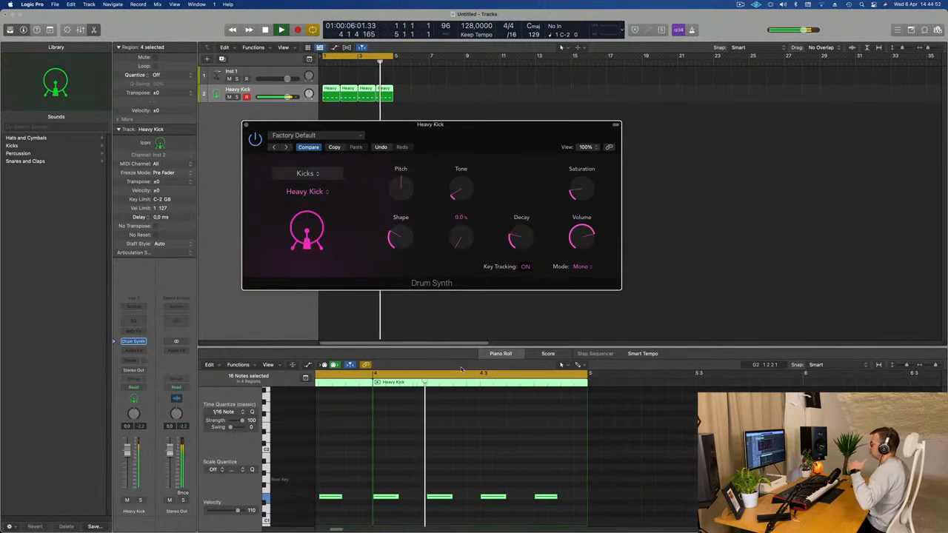
left_click_drag(462, 369, 469, 247)
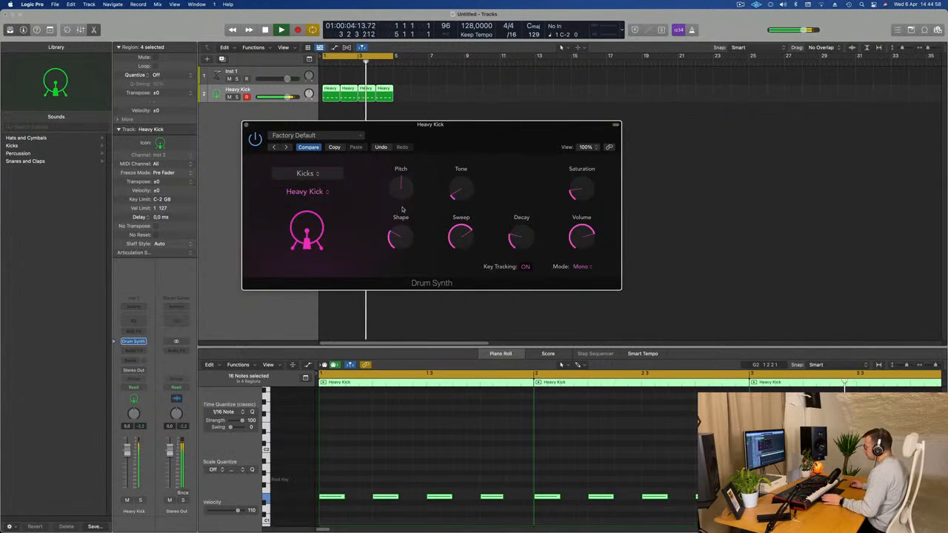
Step: Lower the kick's Shape slightly, and try its Pitch as high as 17 before returning it to 0
mouse_move(398, 239)
left_mouse_down()
mouse_move(411, 193)
mouse_move(406, 271)
mouse_move(405, 246)
left_mouse_up()
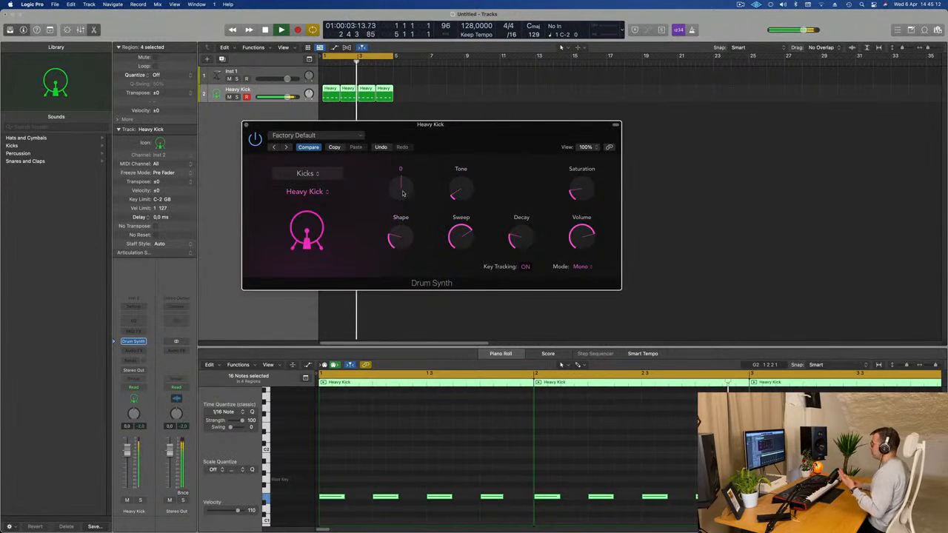
mouse_move(403, 193)
left_mouse_down()
mouse_move(406, 215)
mouse_move(411, 192)
left_mouse_up()
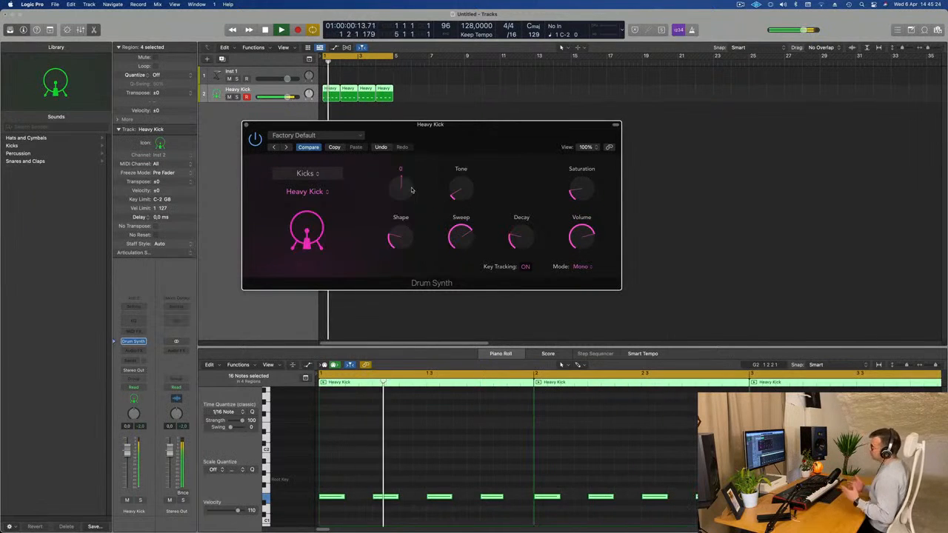
left_click_drag(412, 191, 458, 151)
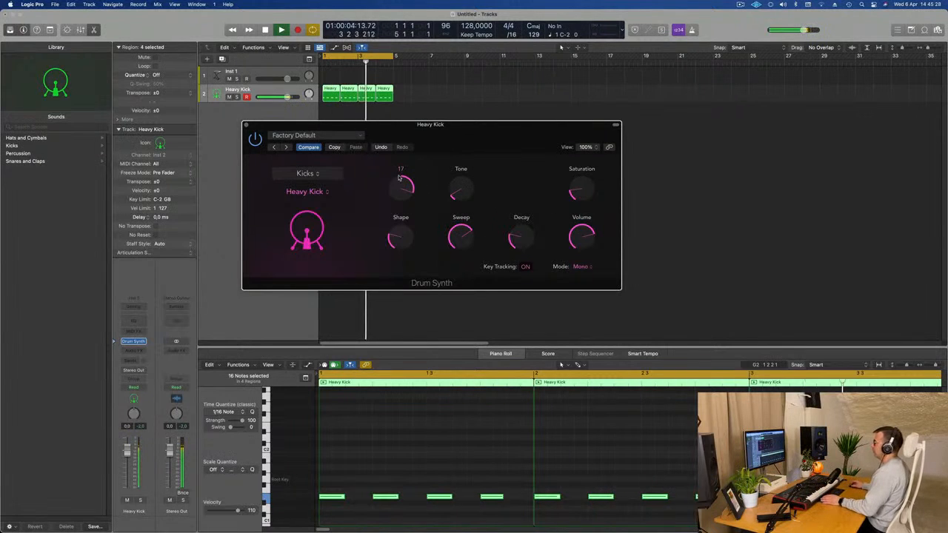
left_click_drag(399, 201, 400, 228)
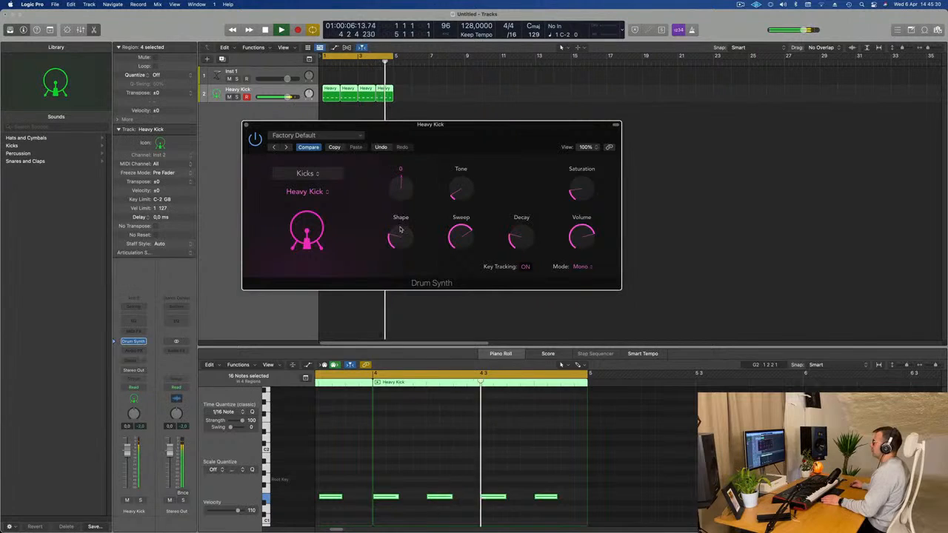
left_click_drag(258, 129, 407, 249)
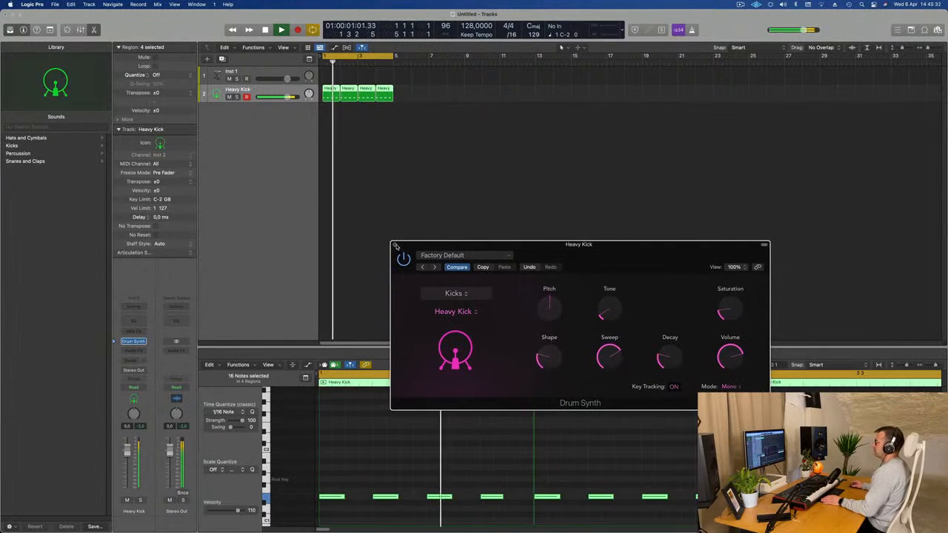
left_click(394, 245)
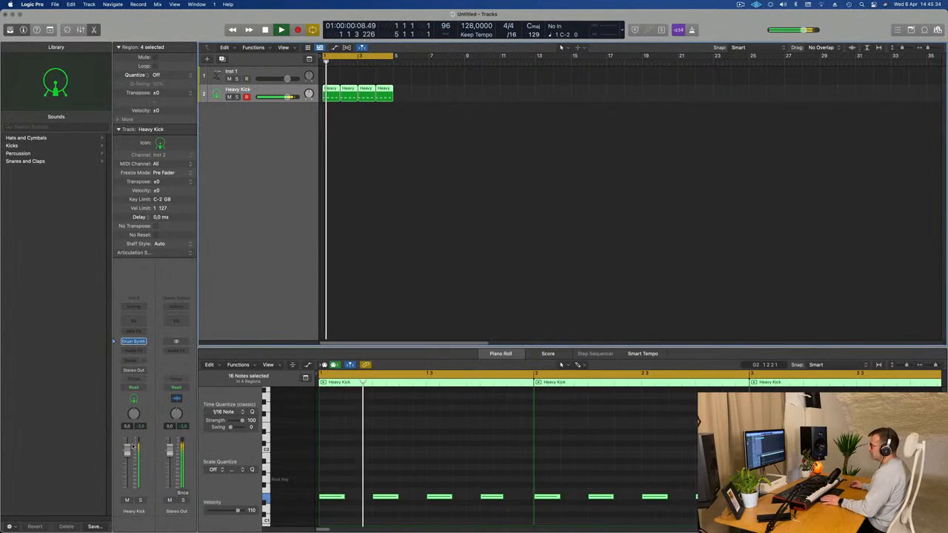
Step: Lower the Heavy Kick channel's volume to -7.4 dB and insert a mono Compressor on it
left_click_drag(127, 450, 126, 466)
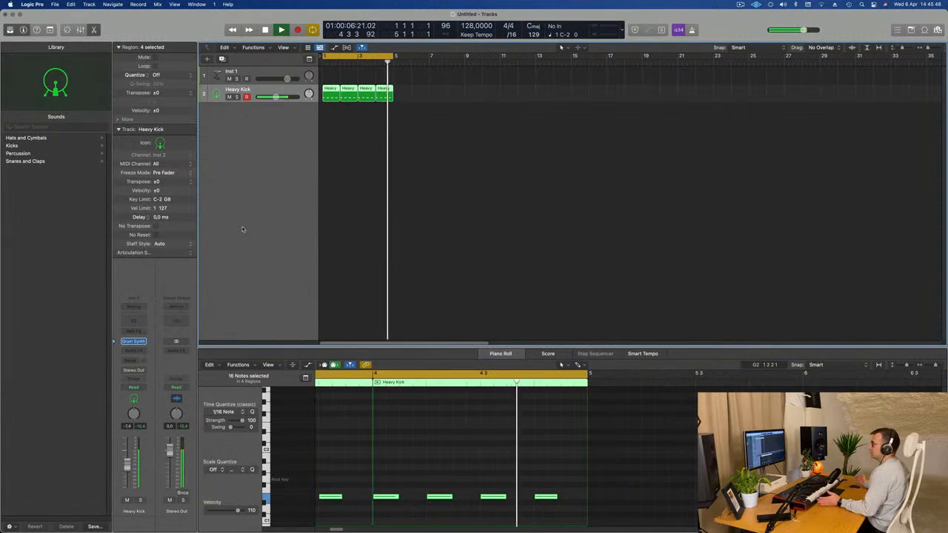
left_click(136, 352)
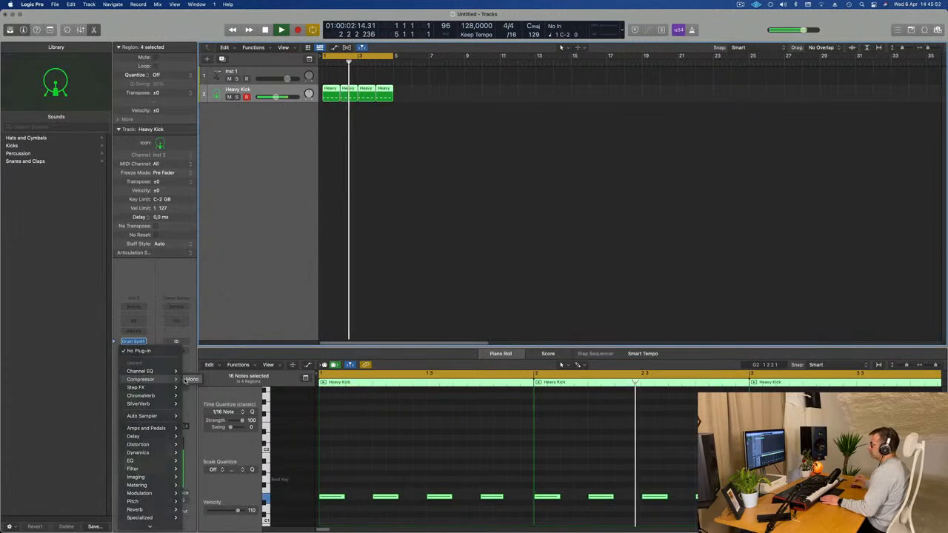
left_click(190, 379)
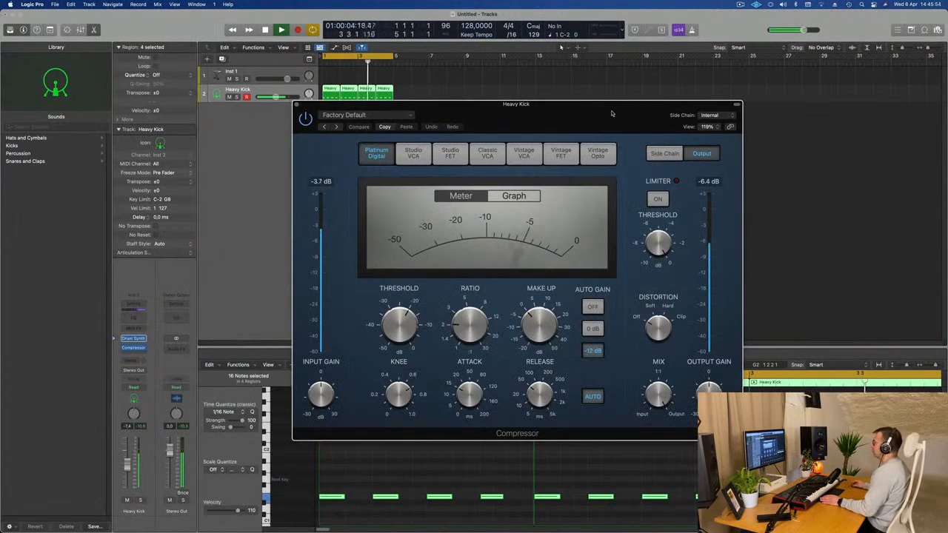
Step: Set the kick compressor's threshold to around -10 dB and shorten its attack below 15 ms
left_click_drag(612, 114, 492, 109)
left_click_drag(298, 313, 292, 331)
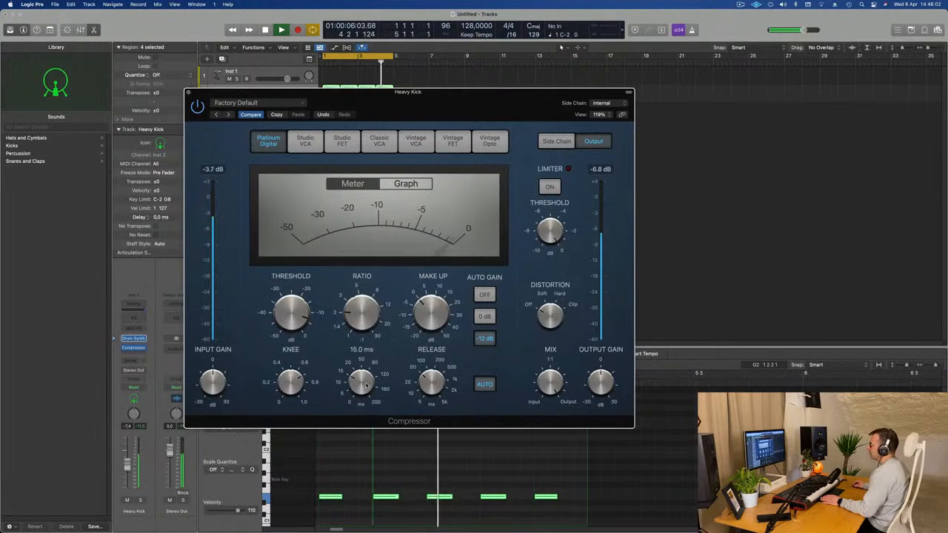
left_click_drag(366, 385, 365, 415)
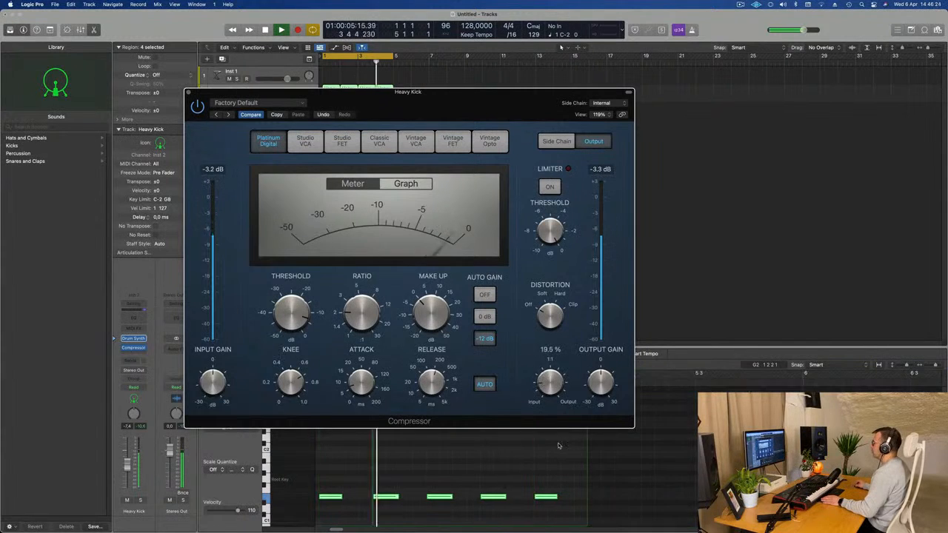
Step: Try the kick compressor's Mix from a low blend up to full output, and settle it somewhat below full
left_click_drag(561, 420, 581, 298)
left_click_drag(483, 103, 560, 112)
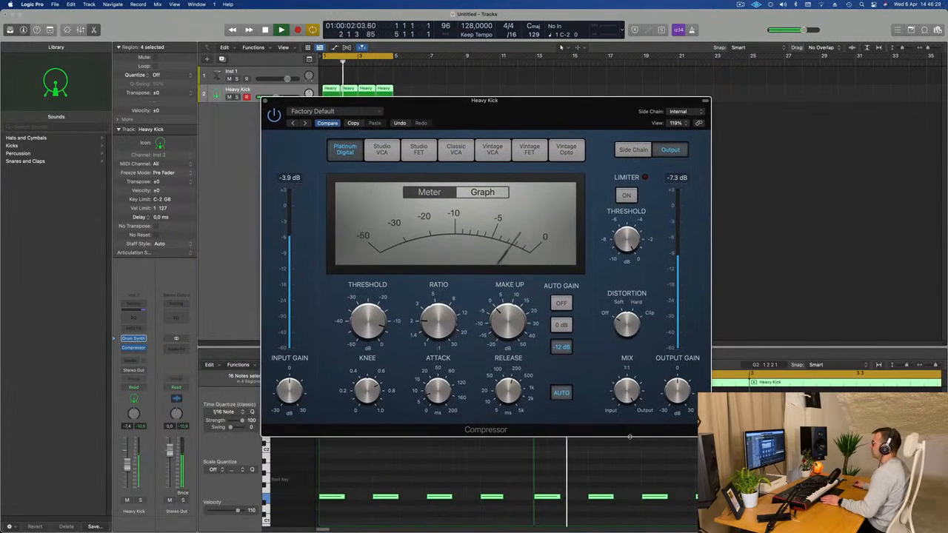
left_click_drag(630, 391, 631, 412)
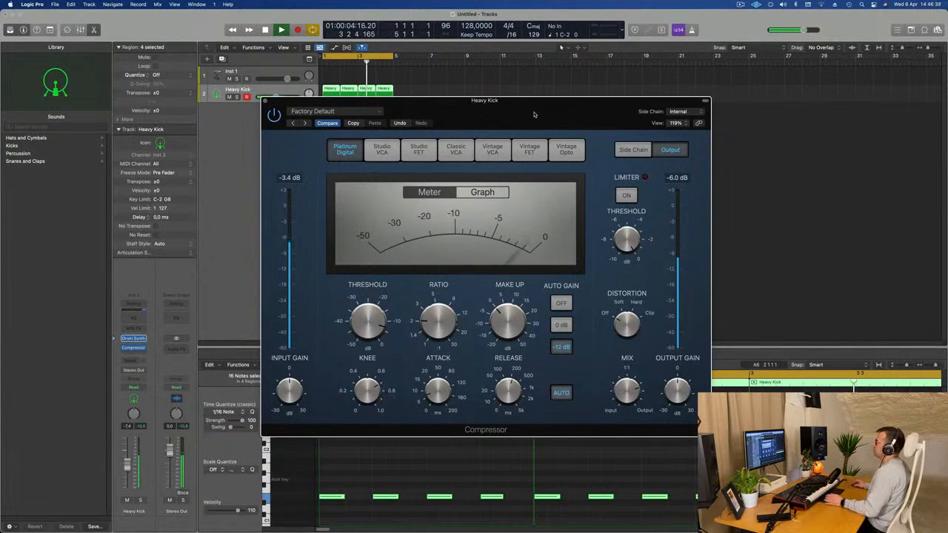
left_click_drag(535, 115, 534, 114)
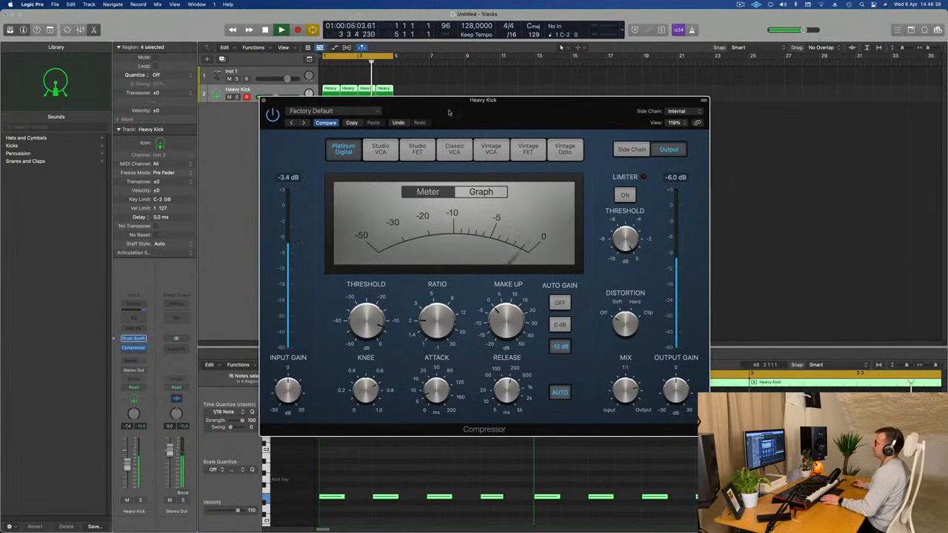
left_click(264, 101)
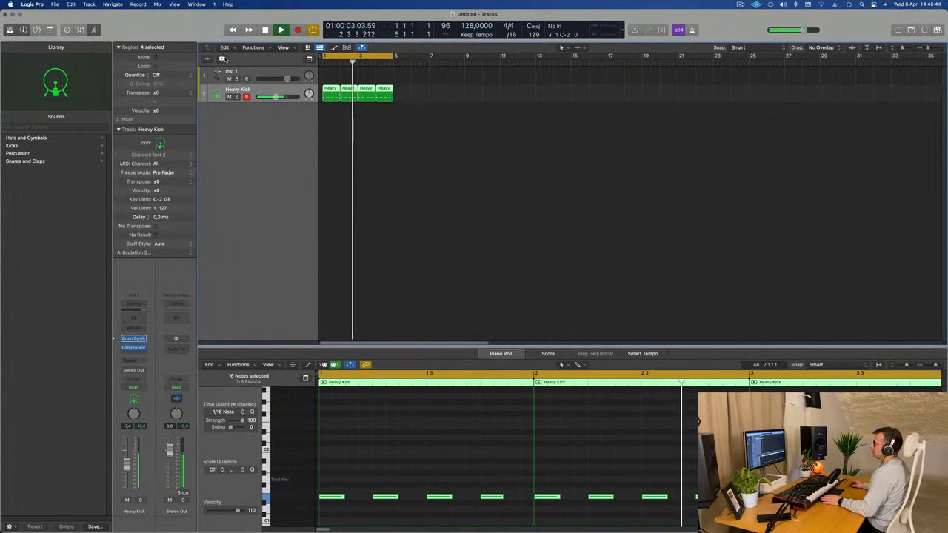
Step: Add a new track with the Heavy Kick's duplicated settings, and copy the first kick region to bar 1 of it
key("super+d")
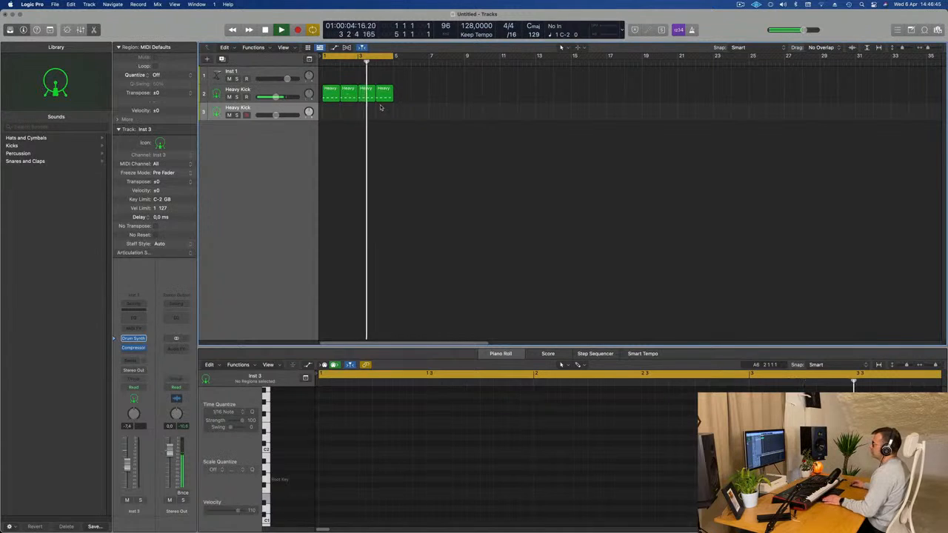
key("space")
left_click(331, 94)
left_click_drag(339, 92, 330, 112)
left_click(393, 111)
left_click(345, 489)
left_click_drag(332, 477, 509, 511)
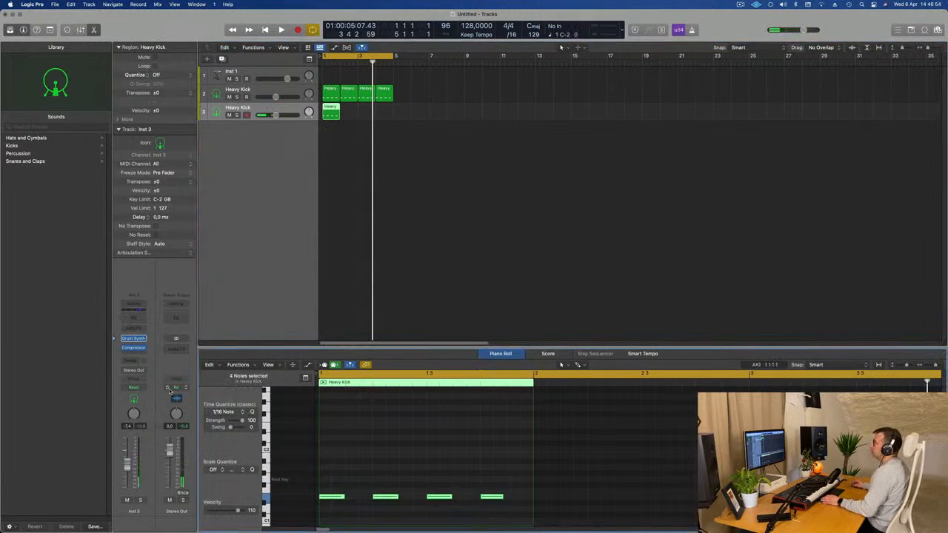
Step: Switch the new track's Drum Synth from Kicks to Hats and Cymbals with the Crash Cymbal sound
left_click(134, 339)
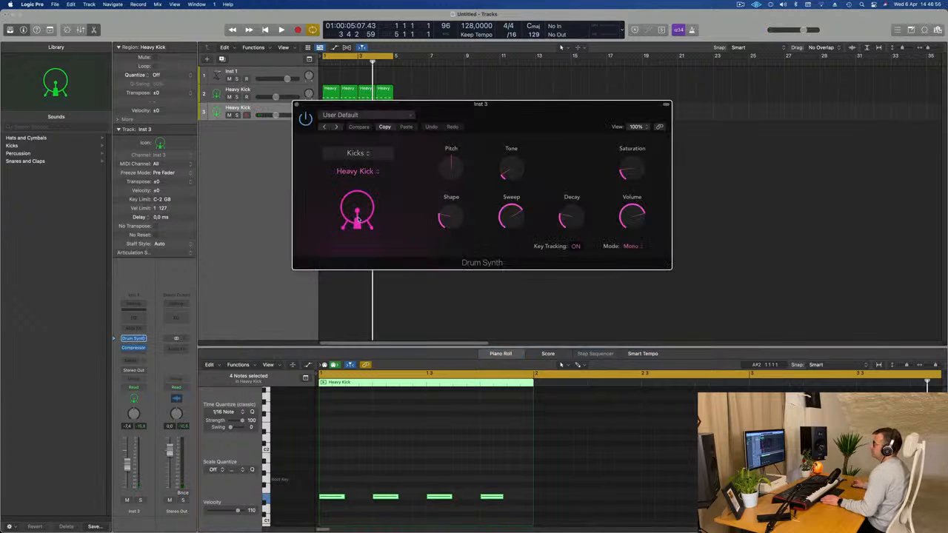
left_click_drag(495, 110, 451, 127)
left_click(289, 169)
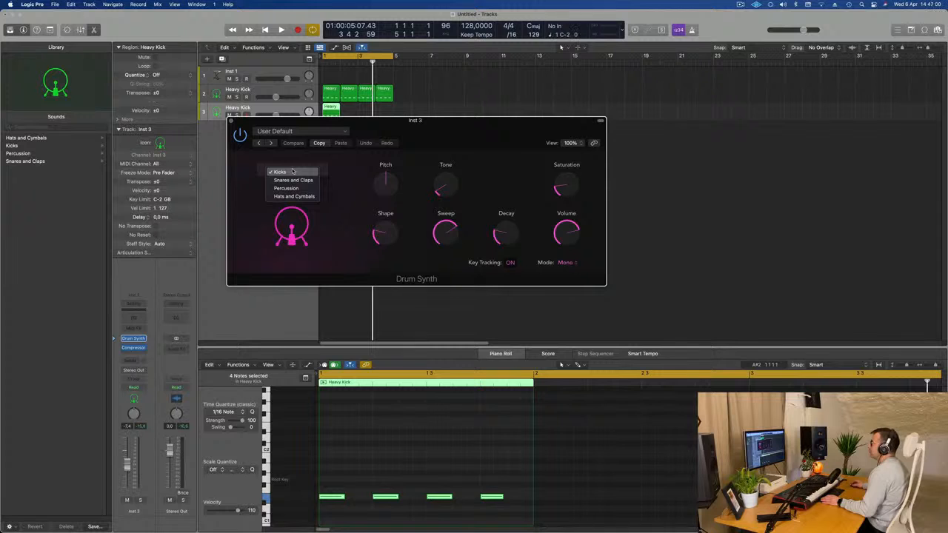
left_click(293, 196)
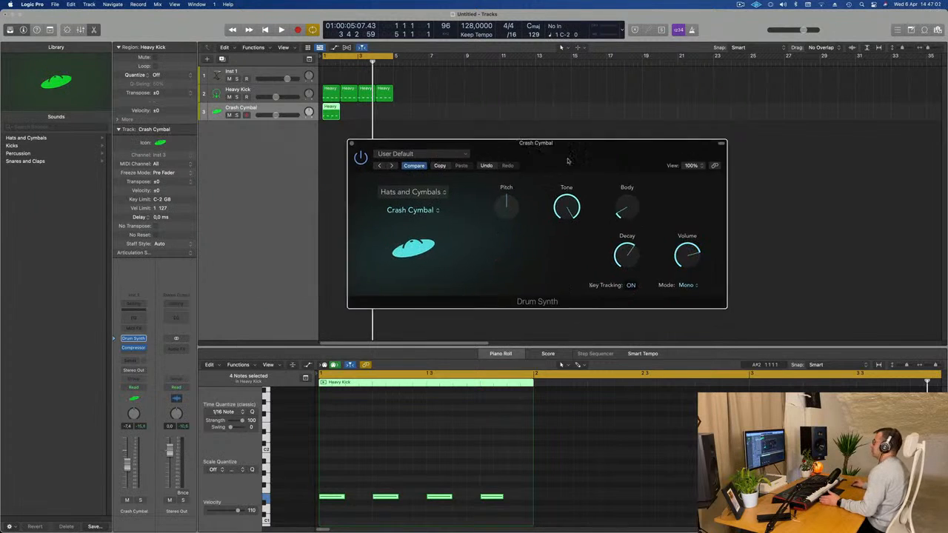
Step: Shift the four cymbal notes half a beat later onto the offbeats, shorten them, and play the loop
left_click_drag(332, 483, 535, 519)
key("alt+Right")
key("alt+Right")
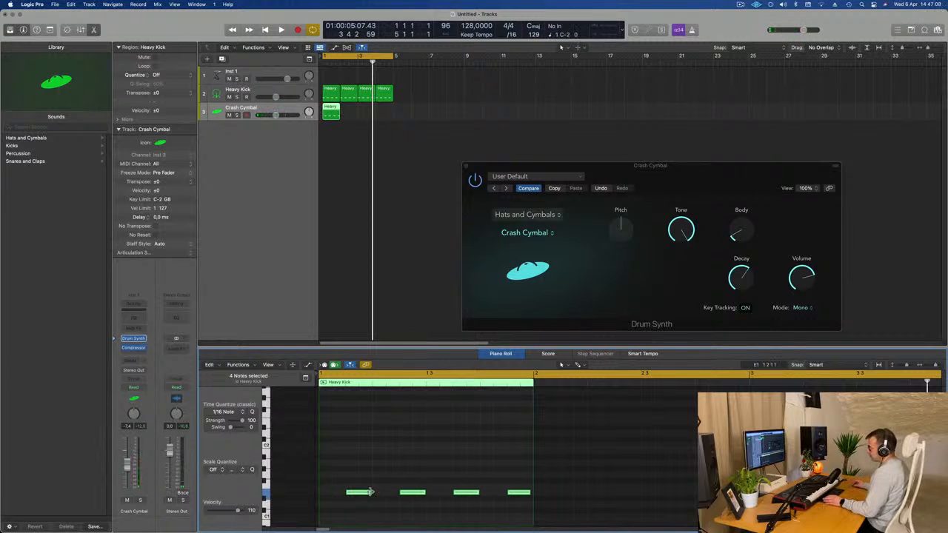
left_click_drag(371, 493, 358, 494)
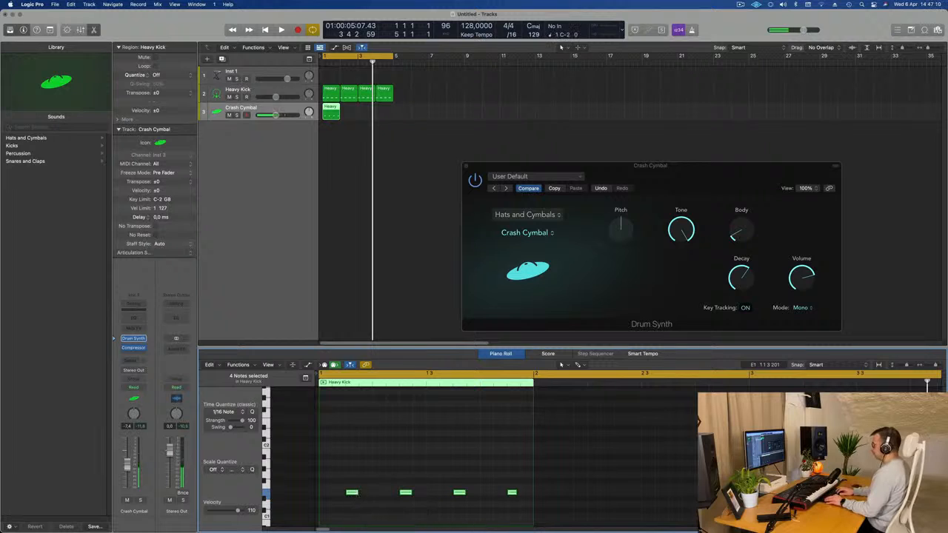
key("space")
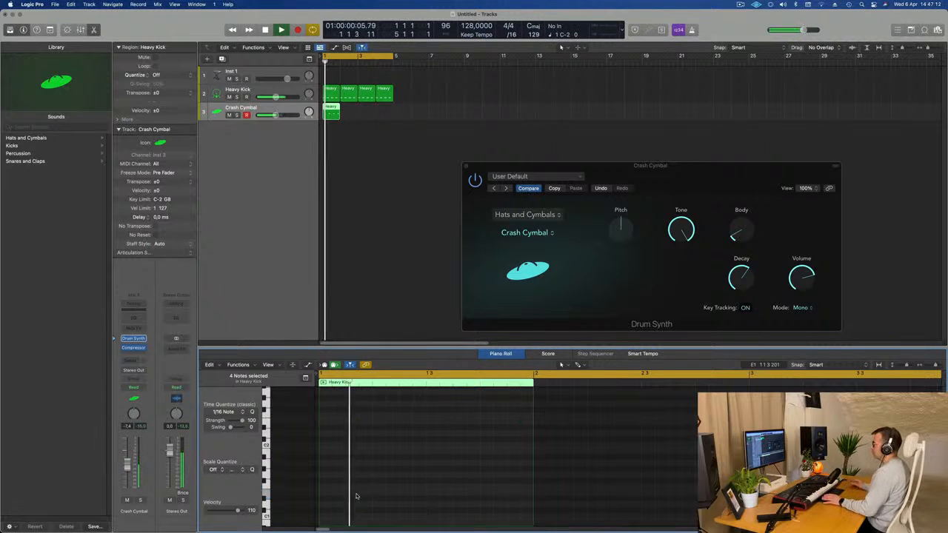
Step: Repeat the cymbal region three times to fill the four bars, and reduce the Crash Cymbal's Decay
left_click_drag(694, 174, 597, 186)
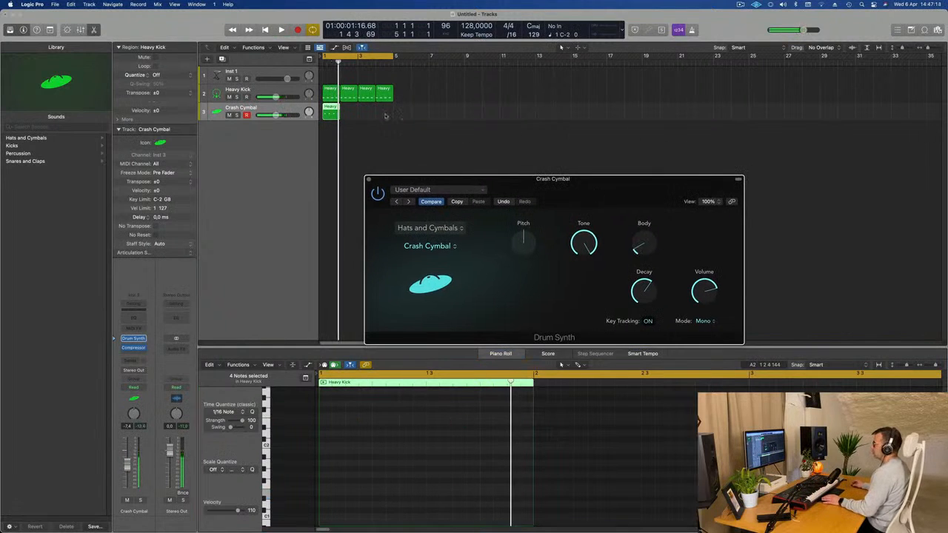
left_click(385, 116)
left_click(330, 114)
key("super+r")
key("super+r")
key("super+r")
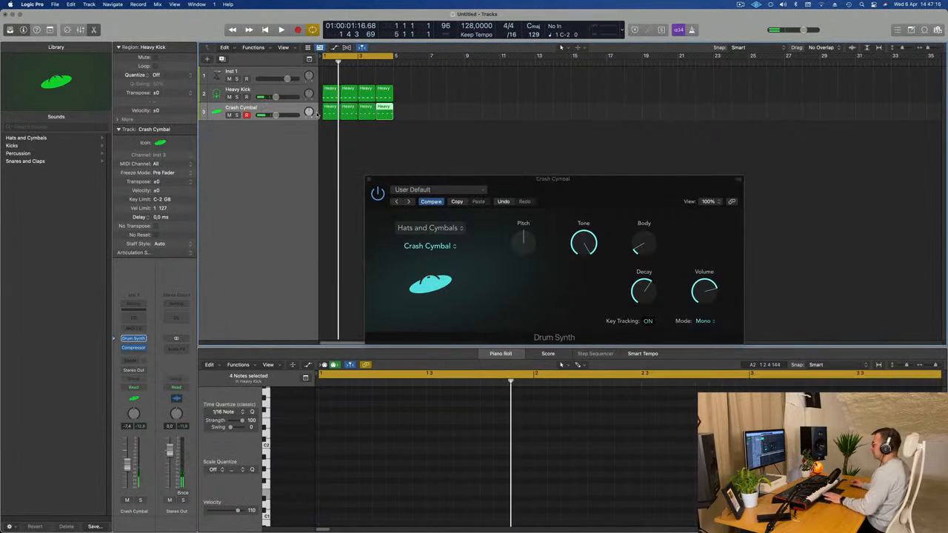
mouse_move(674, 262)
left_mouse_down()
mouse_move(638, 208)
mouse_move(688, 215)
mouse_move(659, 252)
left_mouse_up()
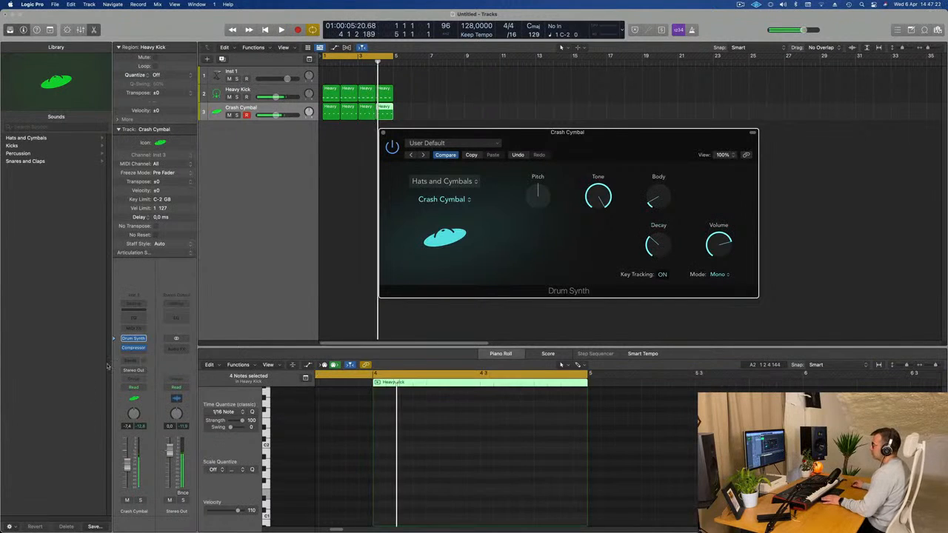
Step: Set the Crash Cymbal compressor's threshold to -25.0 dB and its ratio to 10.0:1
left_click(134, 348)
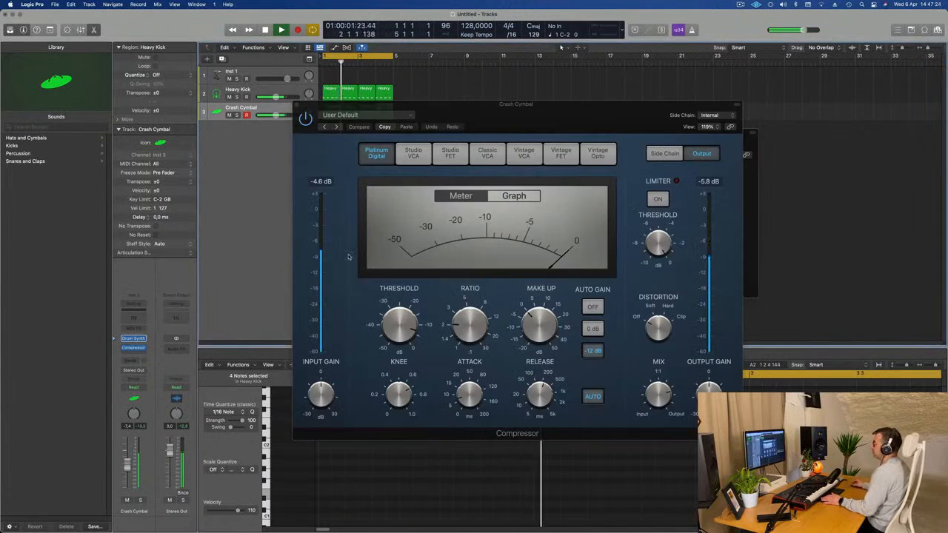
mouse_move(409, 317)
left_mouse_down()
mouse_move(403, 339)
mouse_move(400, 325)
left_mouse_up()
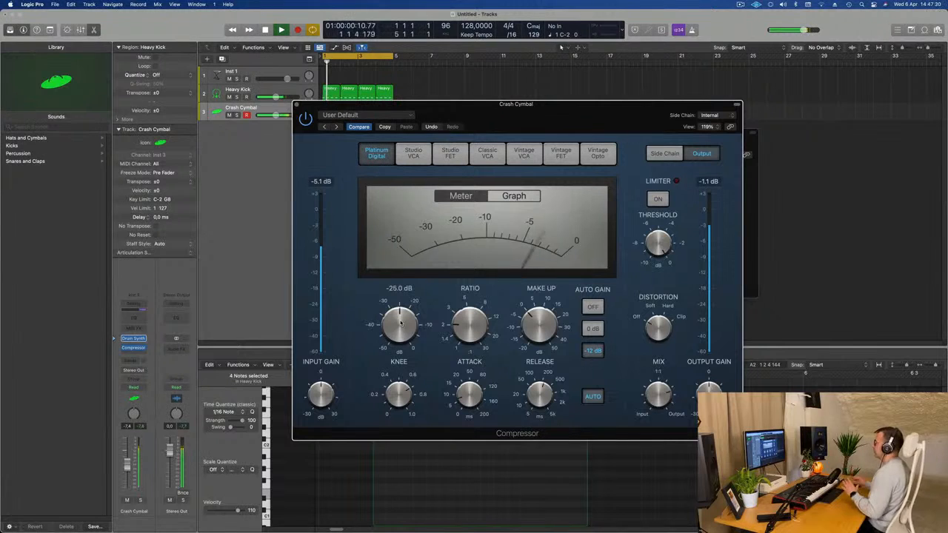
left_click_drag(518, 130, 564, 123)
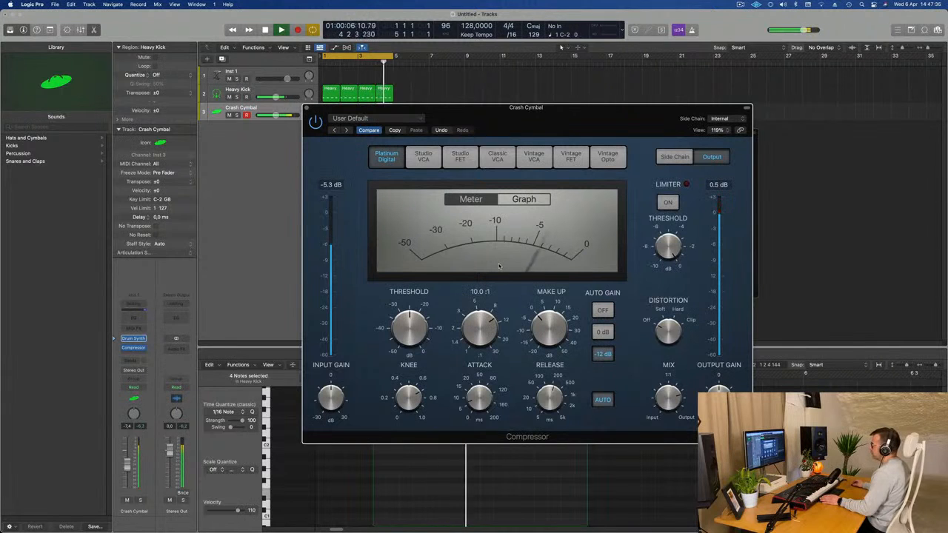
left_click_drag(576, 130, 584, 133)
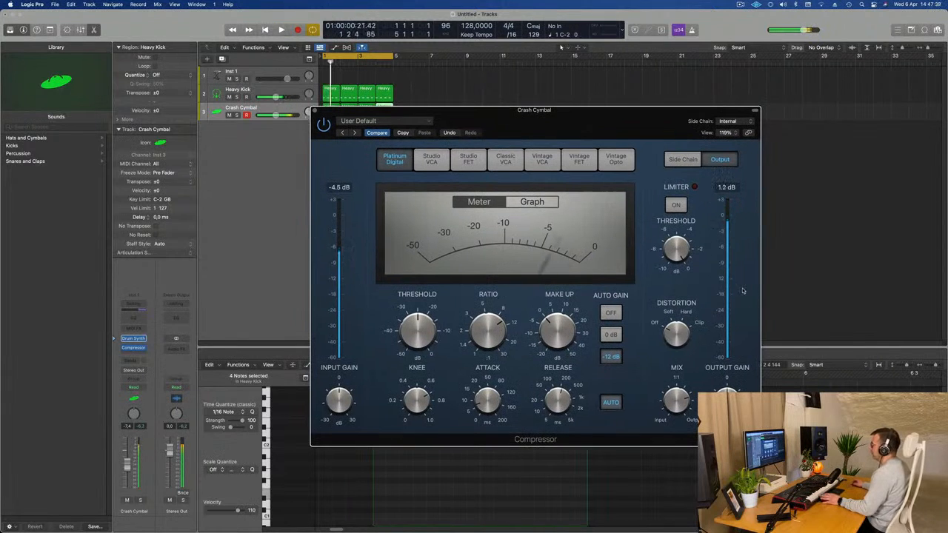
Step: Try the cymbal compressor's limiter with the track's volume lowered, turn the limiter back off, and raise the volume to about -7.8 dB
key("space")
left_click(675, 210)
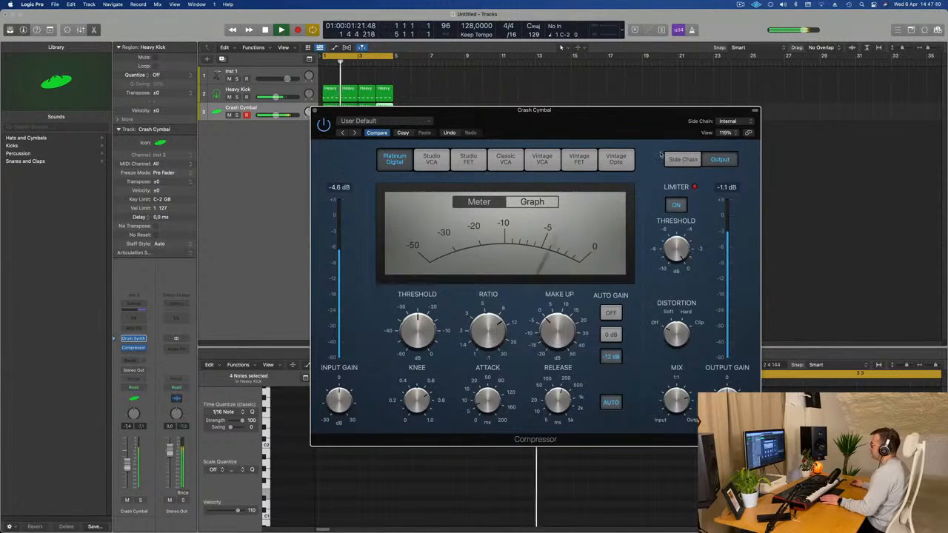
left_click_drag(661, 154, 700, 151)
left_click_drag(637, 133, 736, 145)
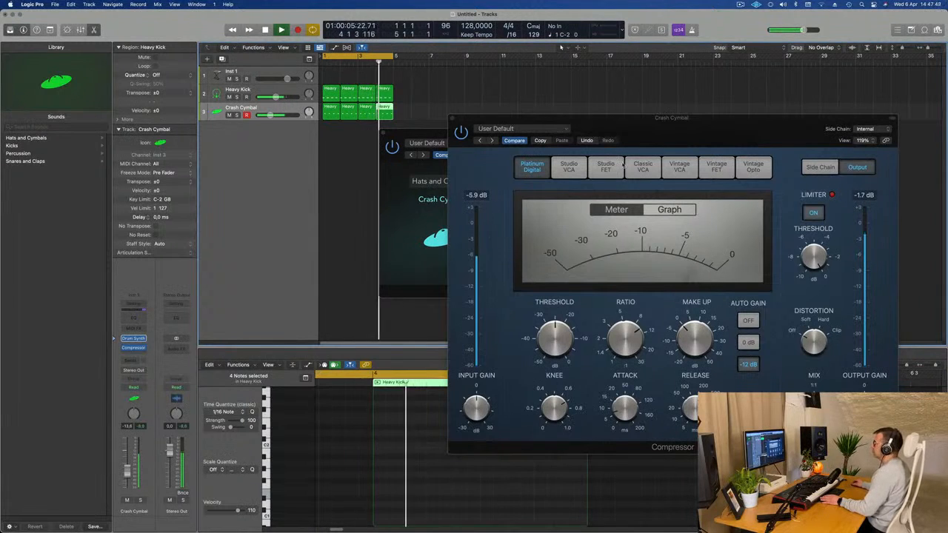
left_click_drag(751, 129, 560, 182)
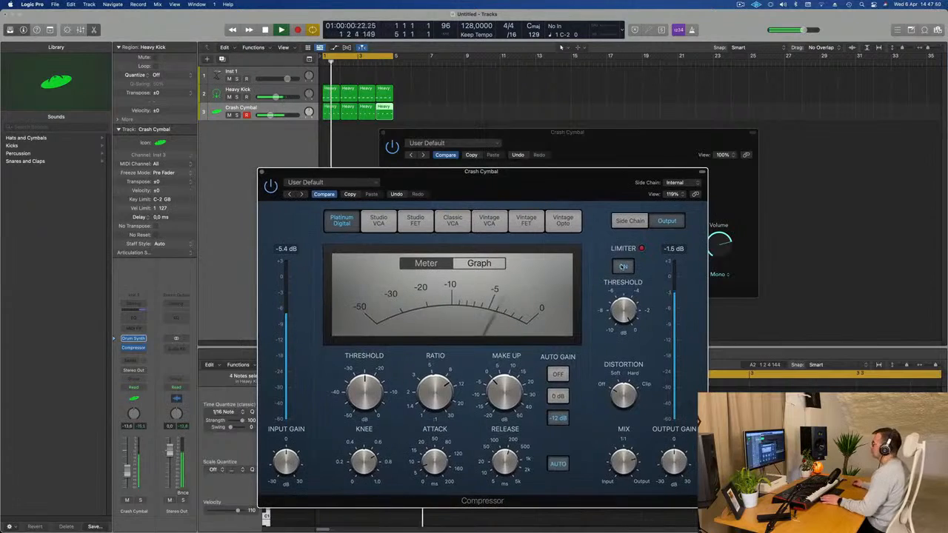
left_click(623, 266)
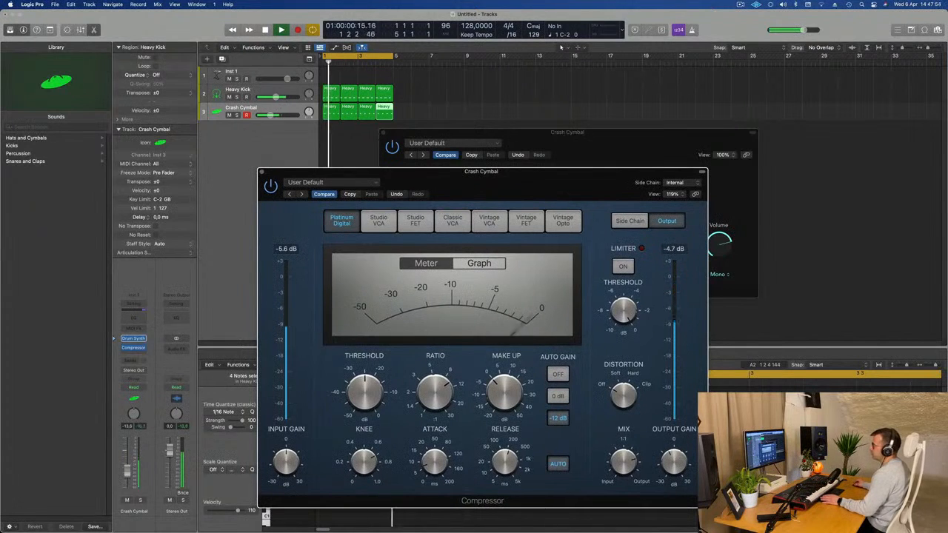
left_click_drag(127, 472, 127, 465)
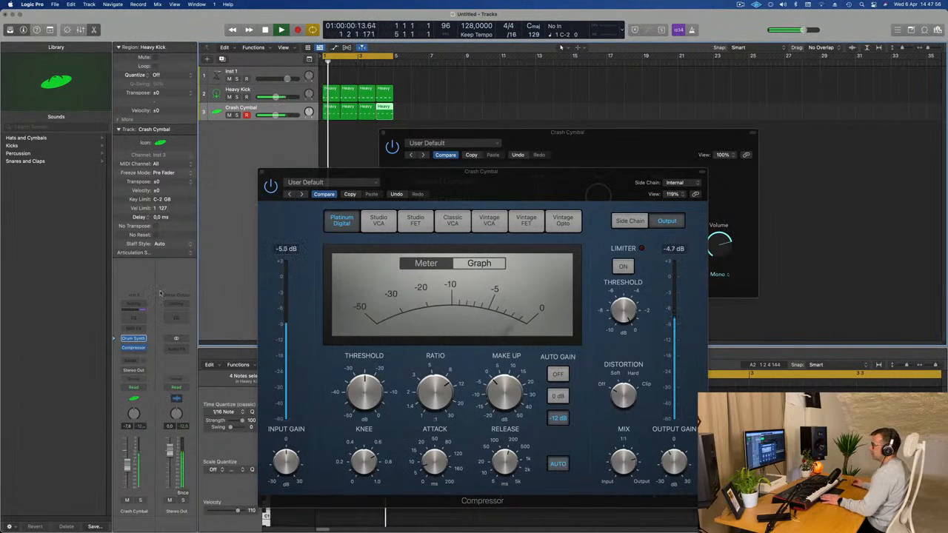
Step: Duplicate the Crash Cymbal track and switch the duplicate's Drum Synth from mono to stereo
left_click_drag(448, 180, 635, 177)
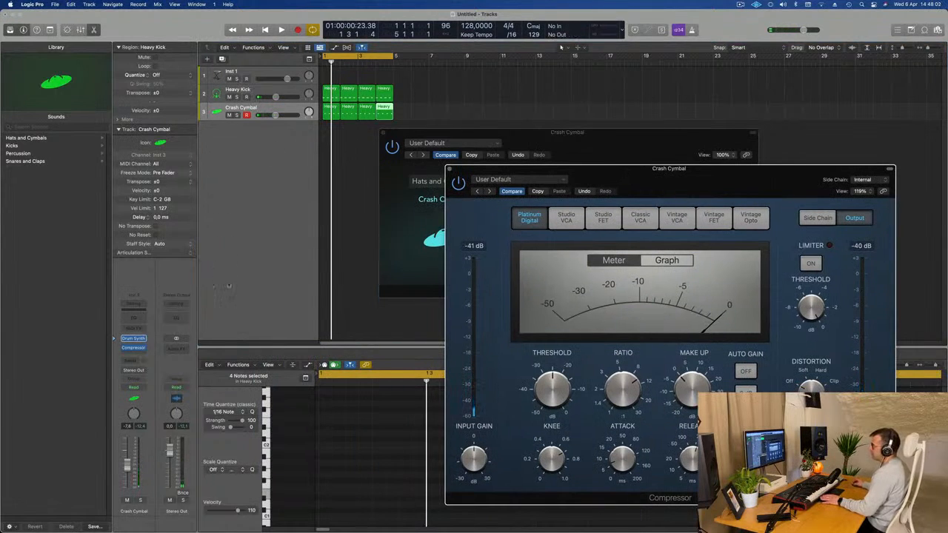
left_click(275, 111)
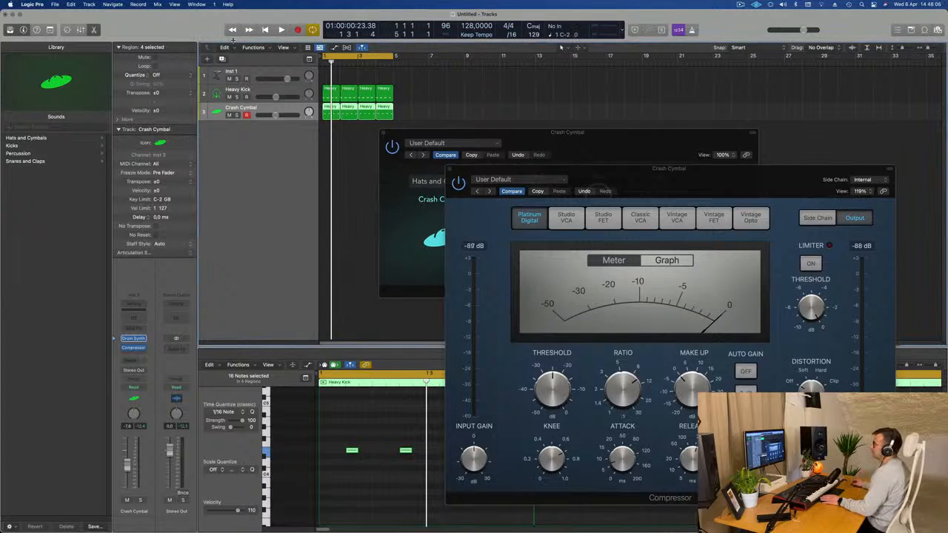
left_click(221, 59)
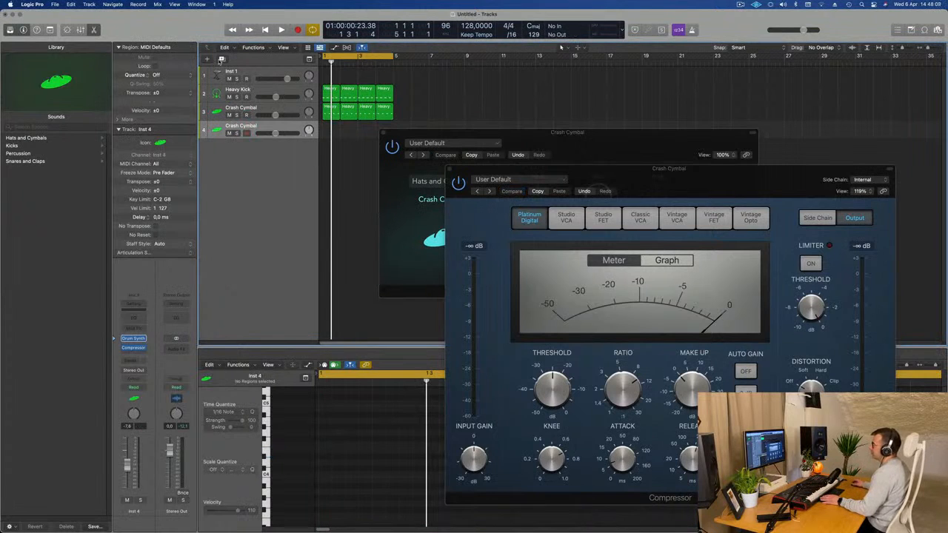
left_click(138, 341)
left_click(142, 340)
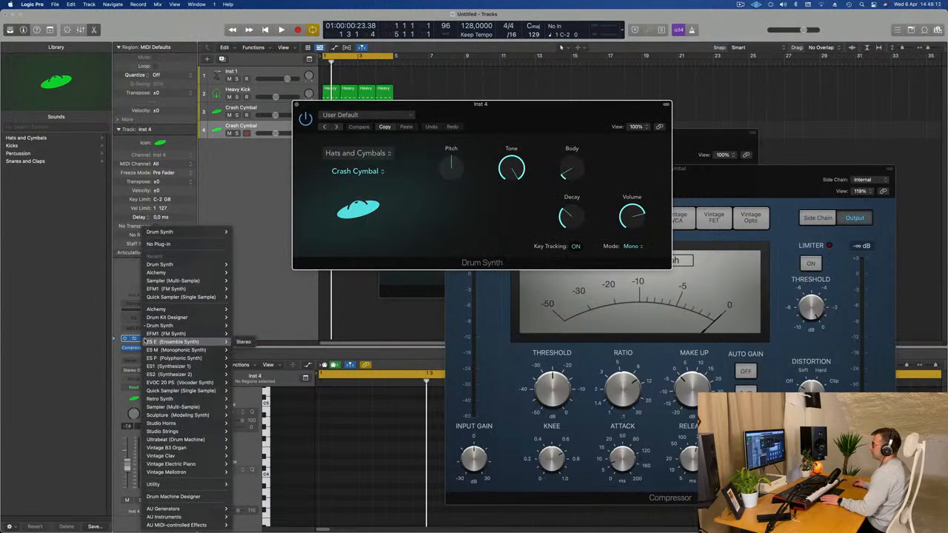
mouse_move(169, 328)
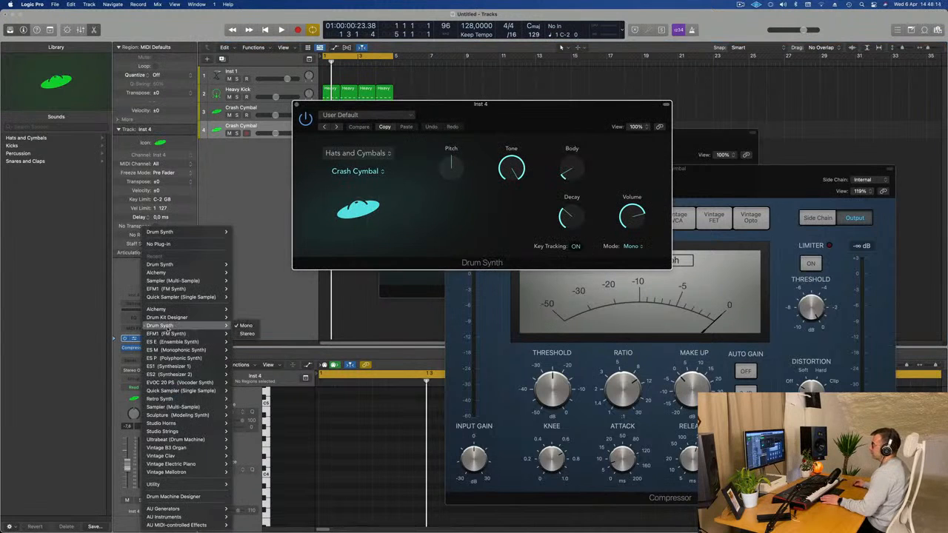
left_click(247, 335)
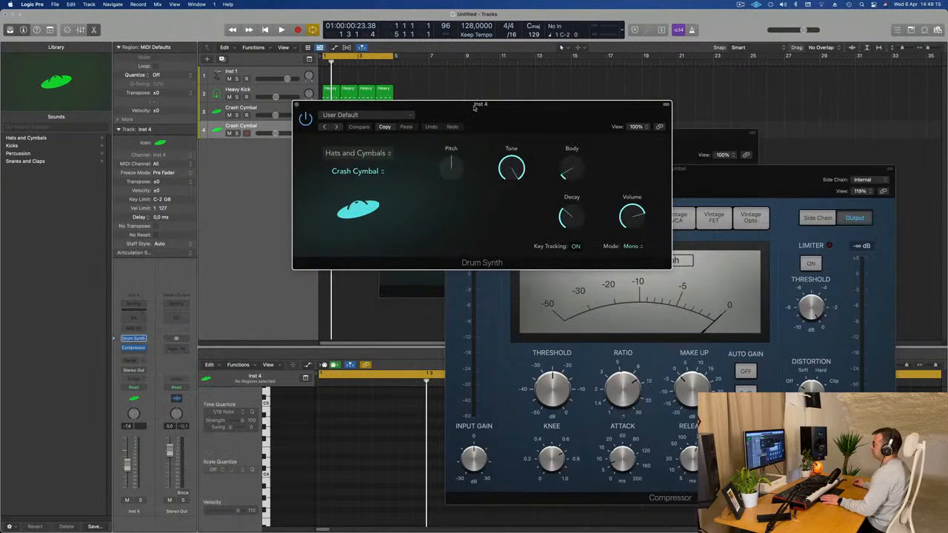
Step: Try the four cymbal regions on the duplicated track, playing the loop with its compressor open
left_click_drag(418, 112, 325, 132)
key("space")
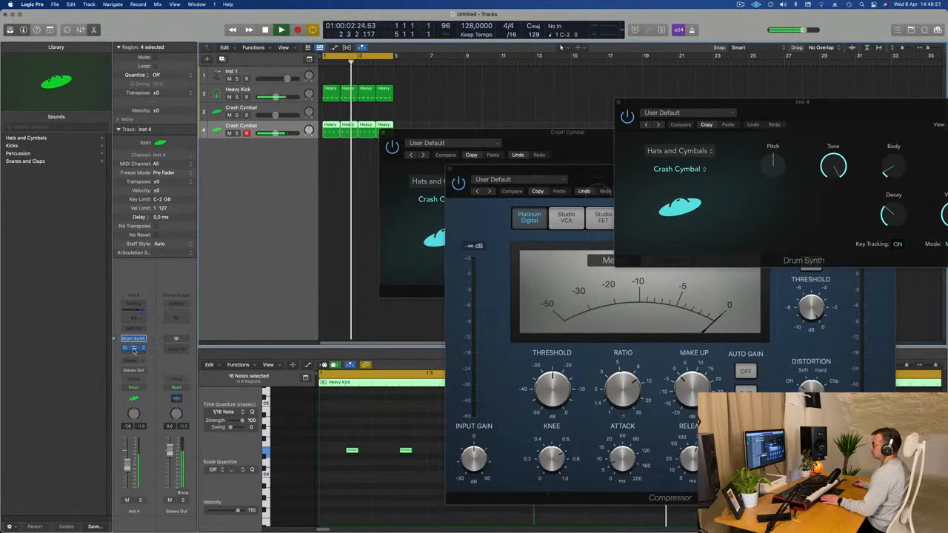
left_click(133, 348)
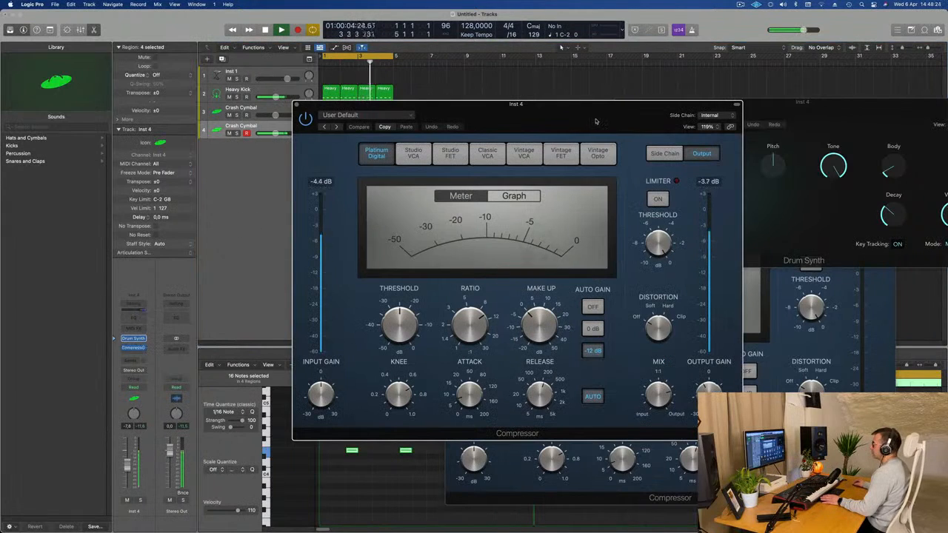
left_click_drag(596, 121, 622, 121)
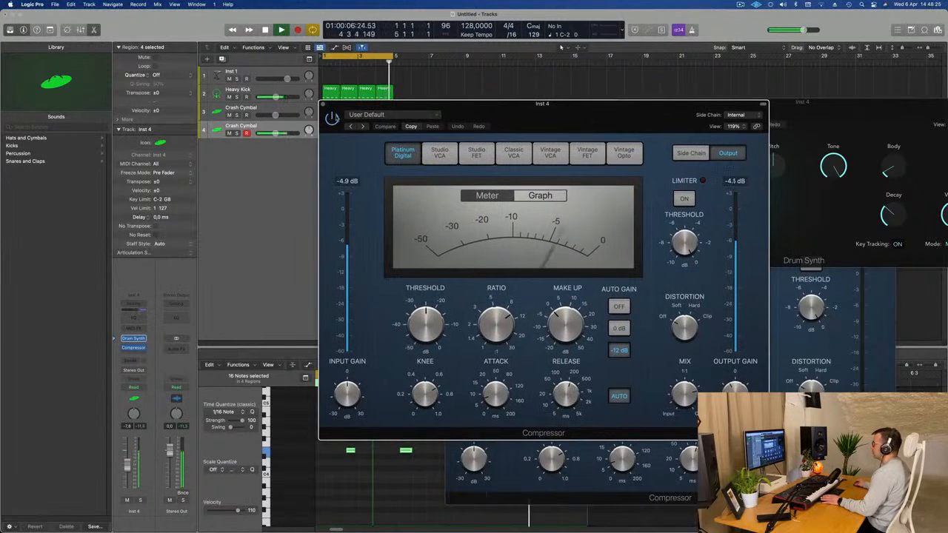
Step: Move the four cymbal regions back to the original Crash Cymbal track and play the loop to compare
left_click(284, 109)
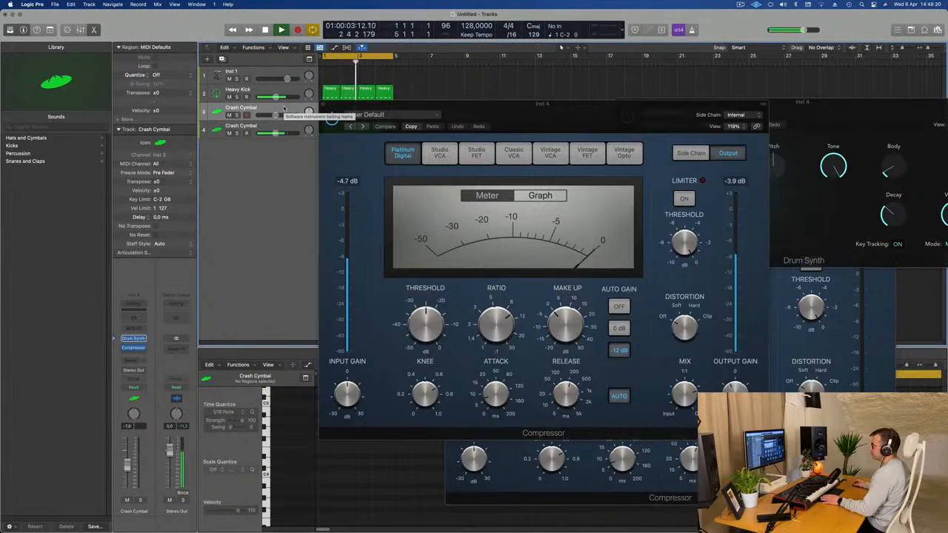
left_click_drag(379, 106, 690, 161)
key("space")
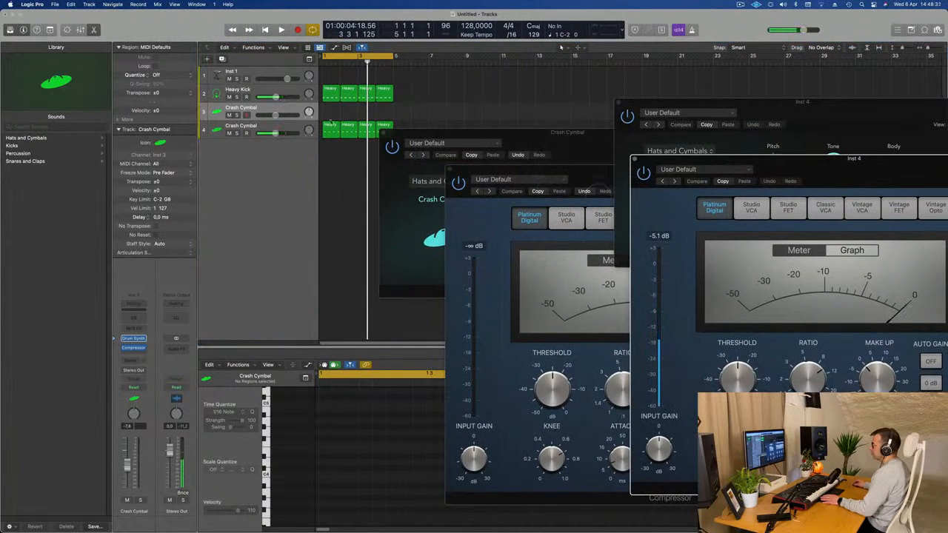
left_click_drag(403, 124, 332, 114)
key("space")
key("space")
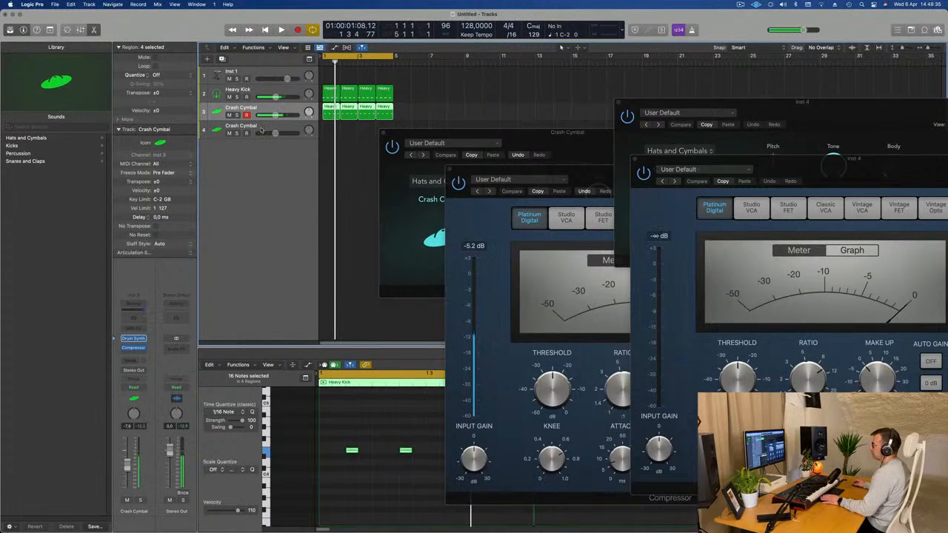
Step: Duplicate the Inst 1 track and load a stereo Drum Synth on the new track
left_click(262, 131)
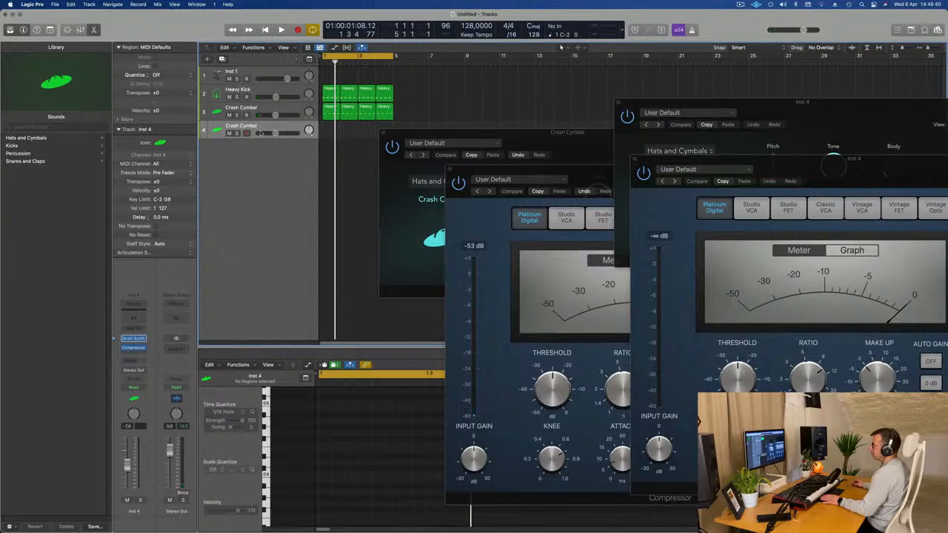
left_click(275, 73)
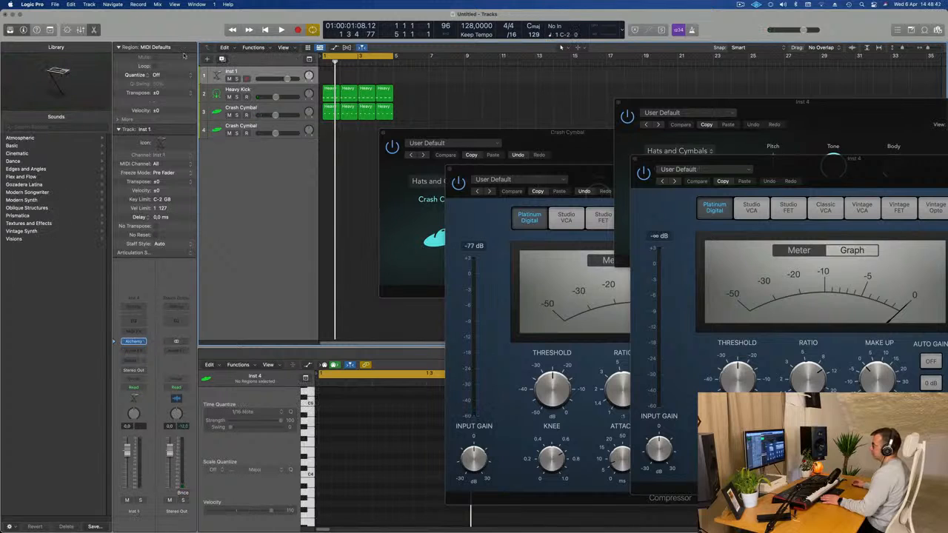
key("super+d")
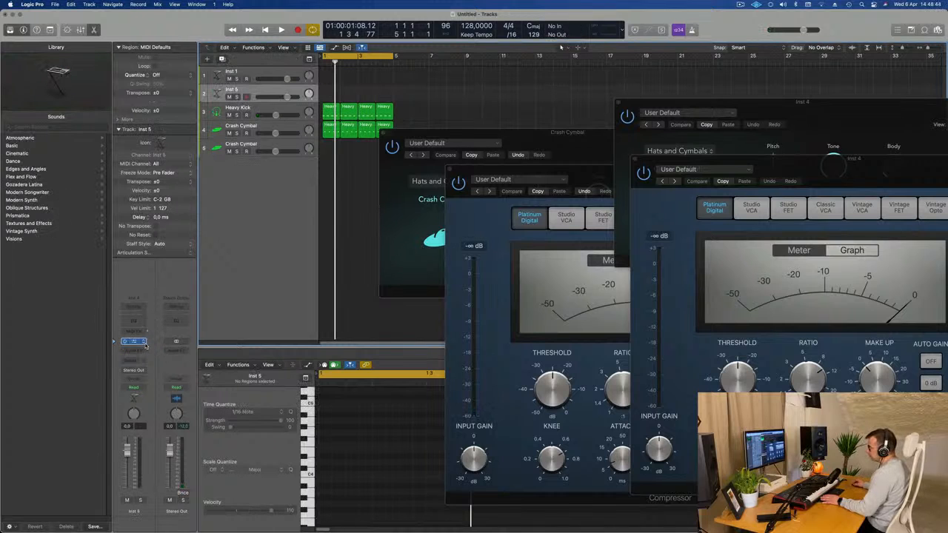
left_click(145, 343)
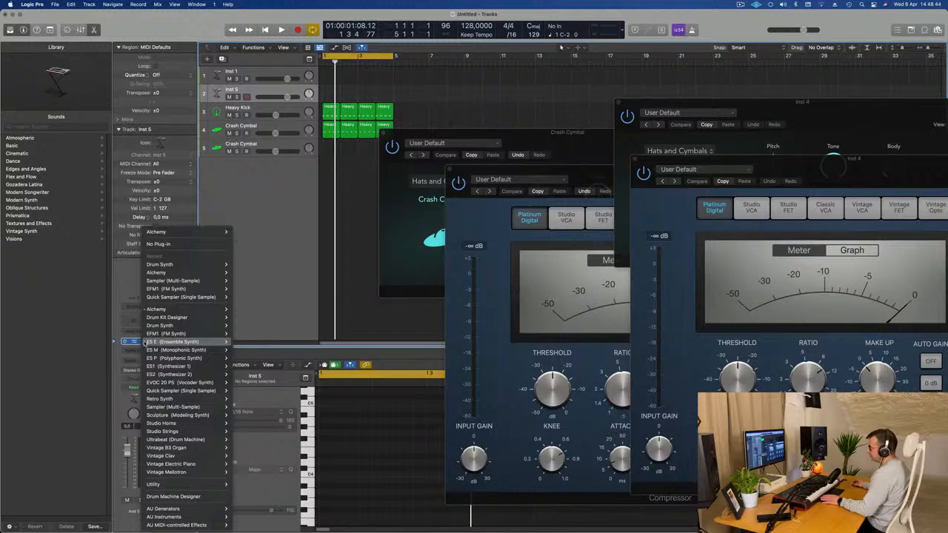
left_click(243, 334)
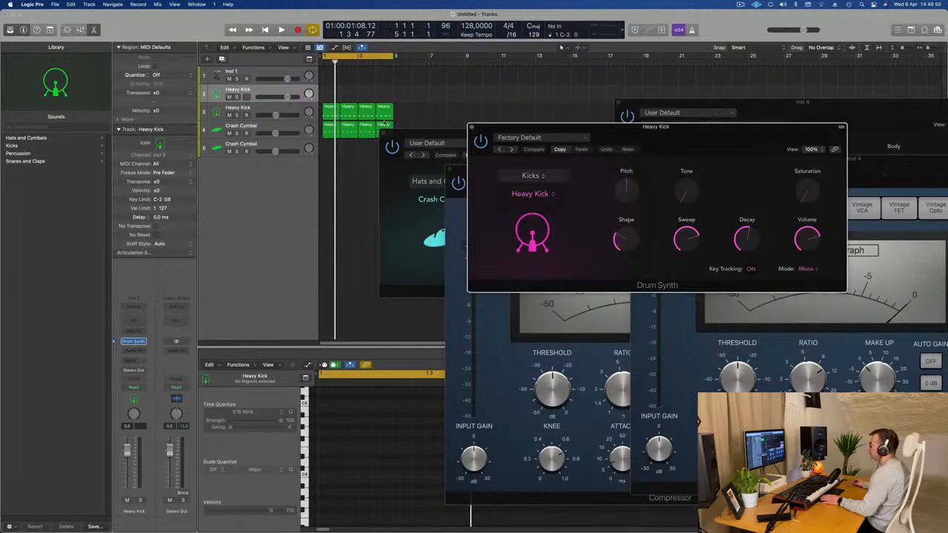
Step: Move the four cymbal regions onto the new Drum Synth track and play the loop
left_click_drag(410, 133, 330, 94)
left_click_drag(536, 129, 480, 100)
key("space")
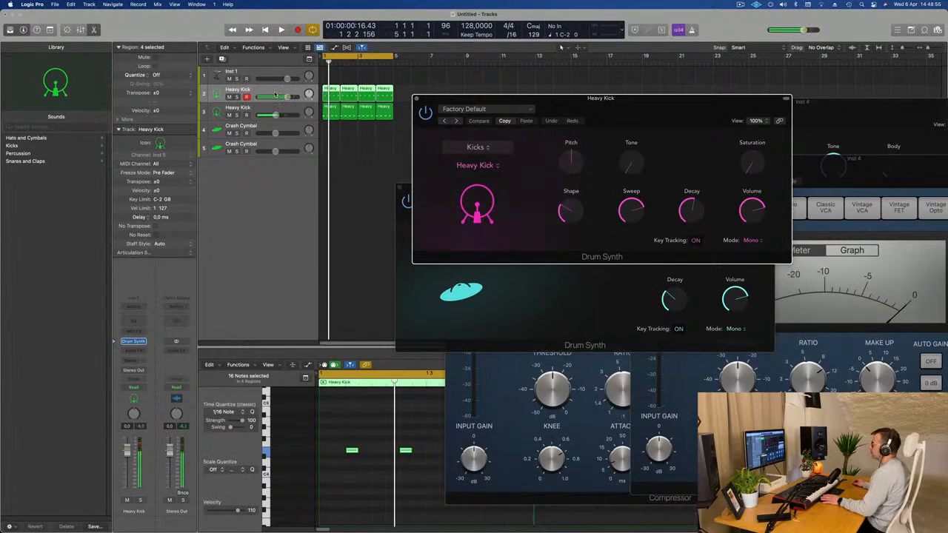
left_click(276, 95)
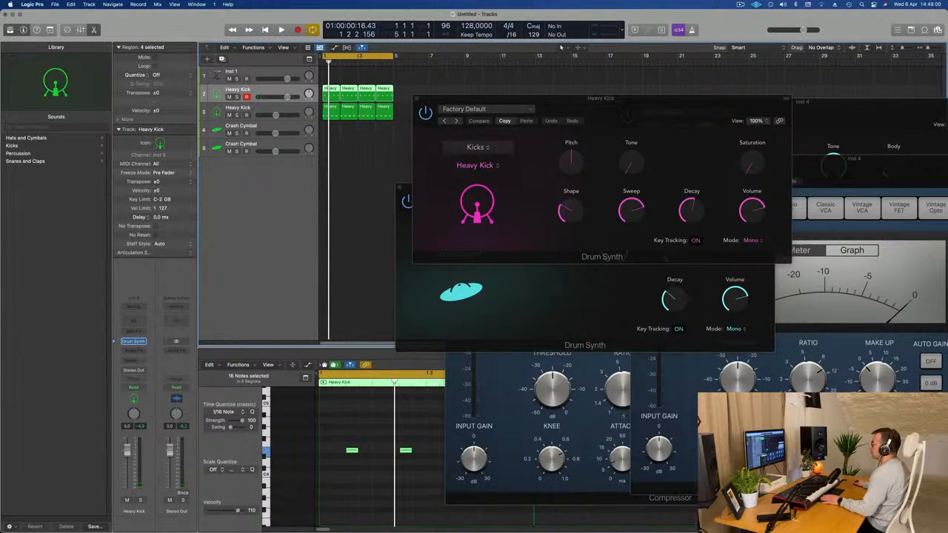
Step: Change the new track's Drum Synth category from Kicks to Hats and Cymbals, using the Crash Cymbal sound
left_click(134, 342)
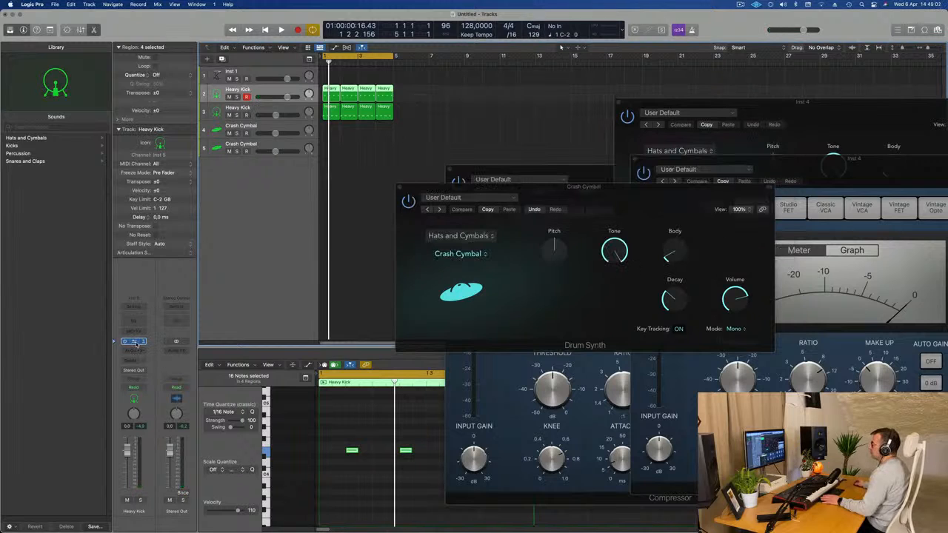
left_click(134, 341)
left_click(484, 148)
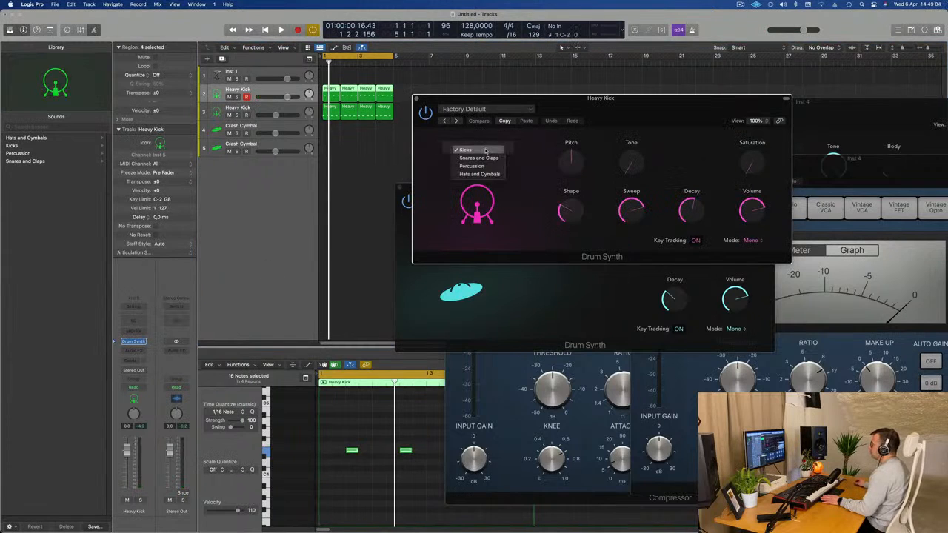
left_click(483, 175)
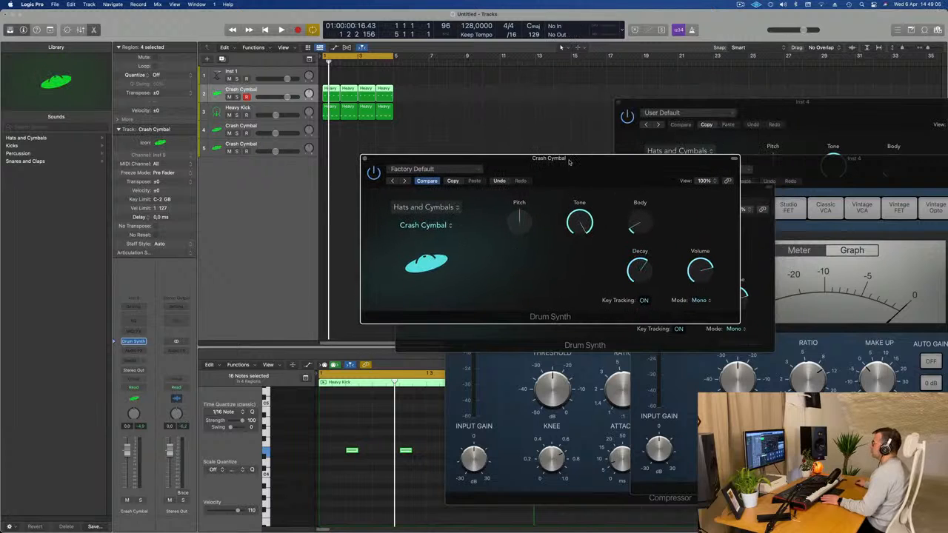
Step: Audition the loop with the new stereo Crash Cymbal and reduce its Decay to about 38.9%
key("space")
left_click_drag(491, 159, 523, 146)
key("space")
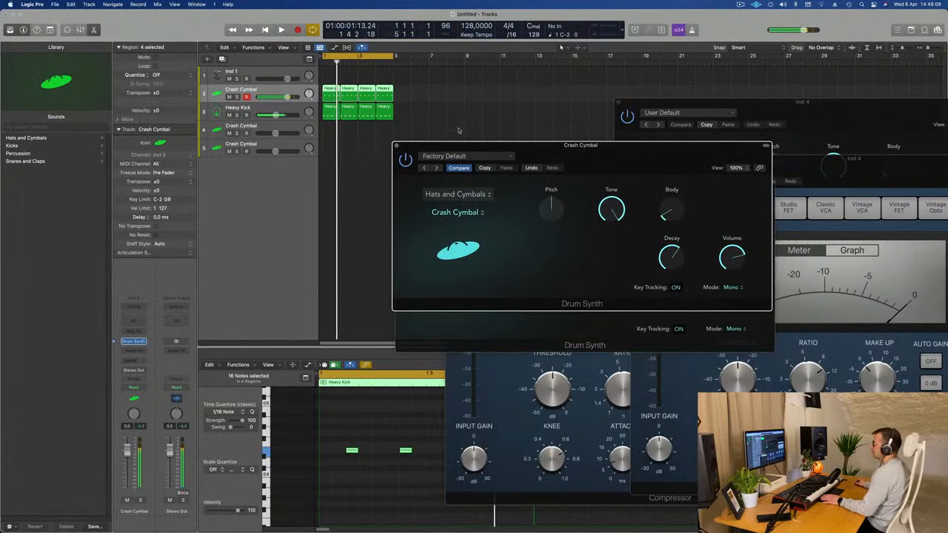
left_click(270, 94)
key("space")
key("space")
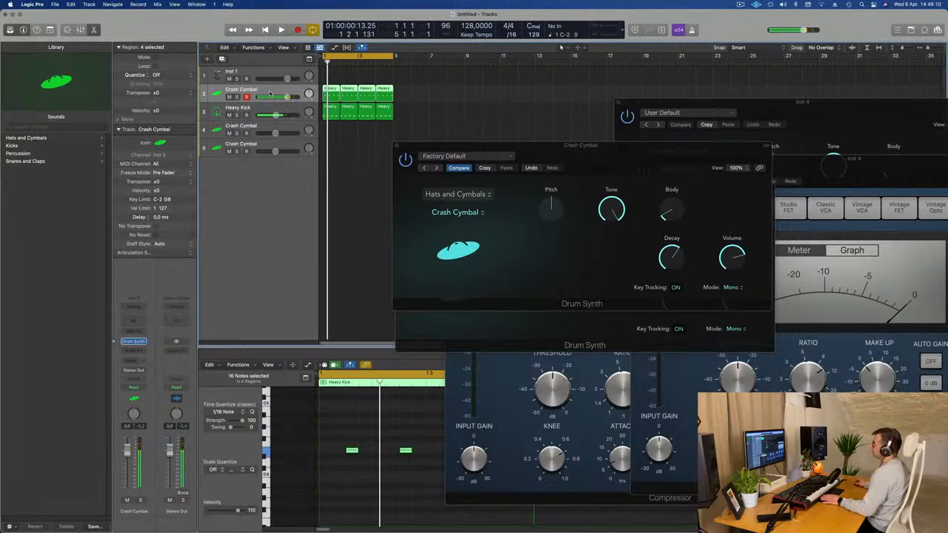
key("space")
left_click_drag(531, 157, 499, 159)
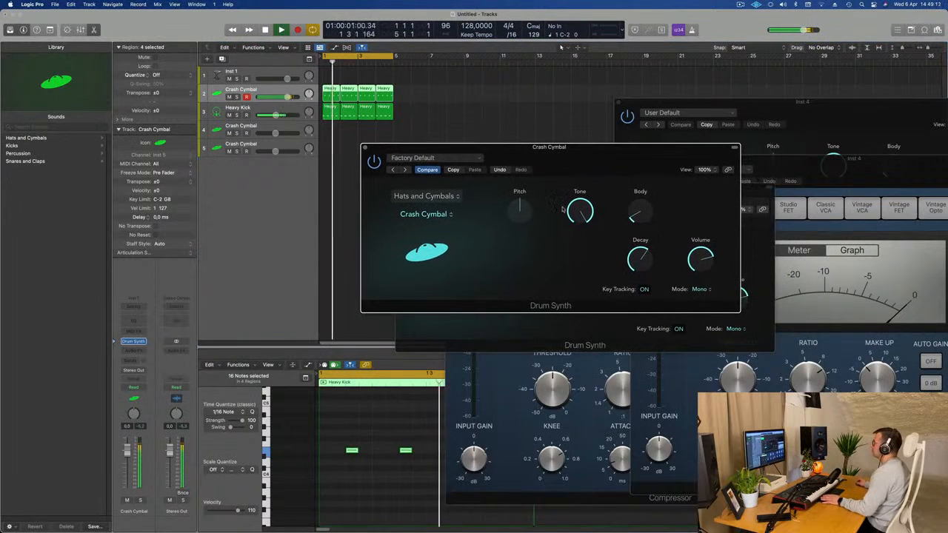
mouse_move(640, 256)
left_mouse_down()
mouse_move(646, 280)
mouse_move(643, 265)
left_mouse_up()
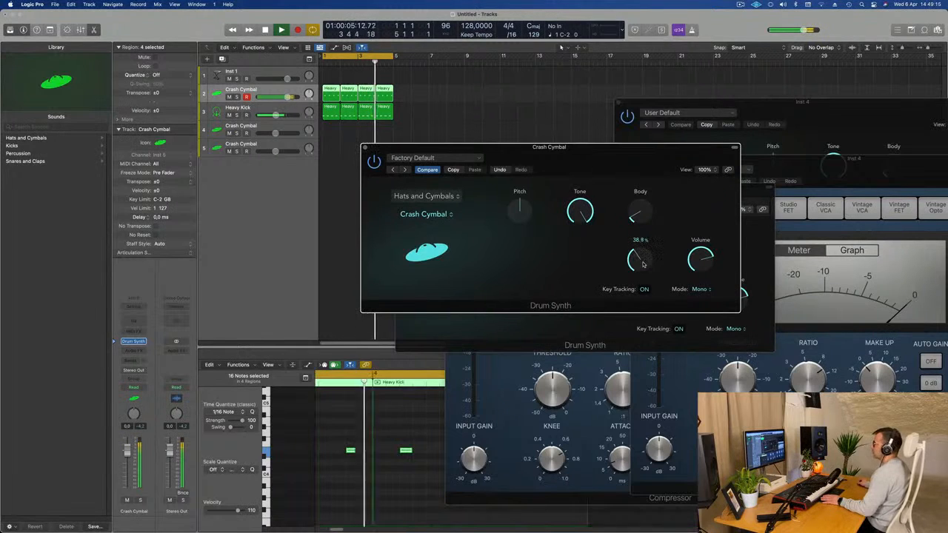
Step: Add a stereo Compressor to the new Crash Cymbal track with a 310 ms release, a higher ratio and a -22.5 dB threshold
left_click(134, 351)
mouse_move(148, 371)
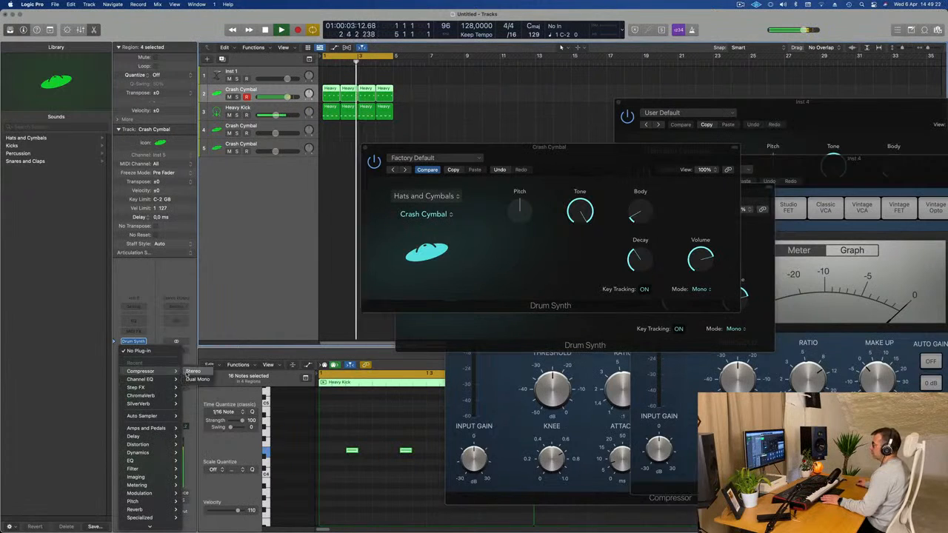
left_click(192, 372)
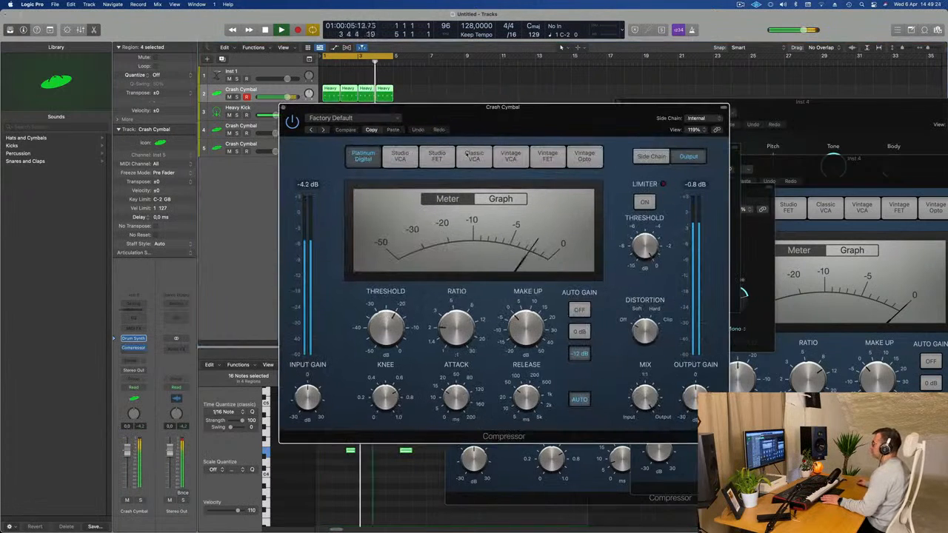
left_click_drag(476, 402, 476, 429)
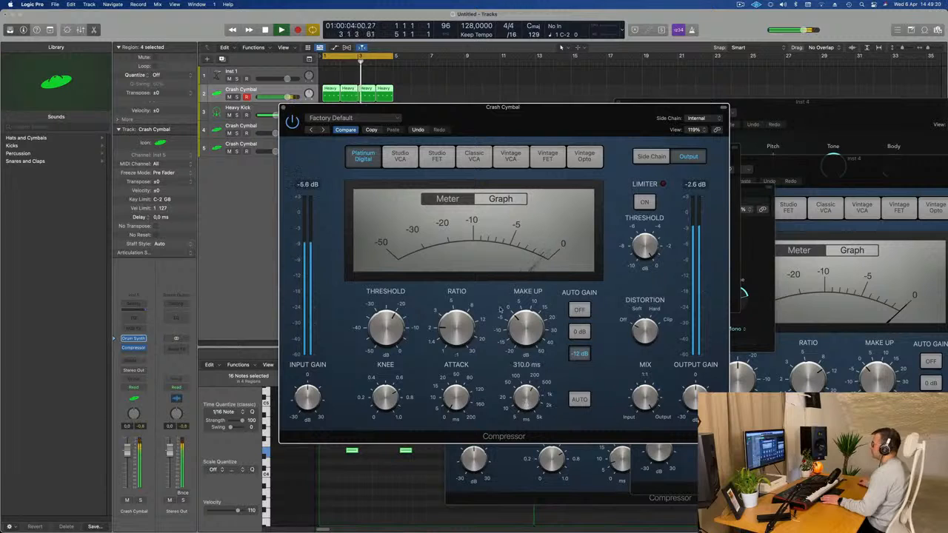
left_click_drag(476, 303, 477, 309)
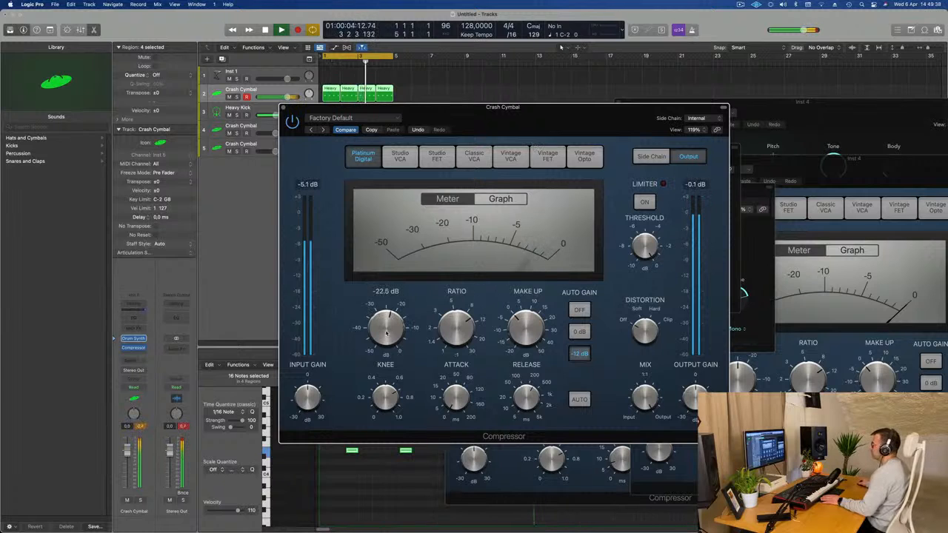
left_click(283, 107)
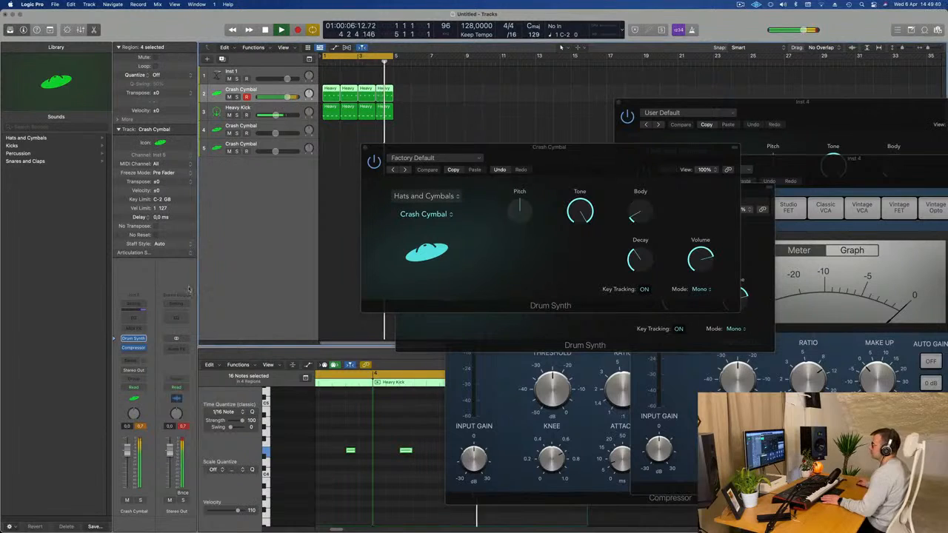
Step: Try a lower Tone on the new Crash Cymbal, restore it to full, and set the Decay to 33.9%
left_click_drag(596, 148, 577, 169)
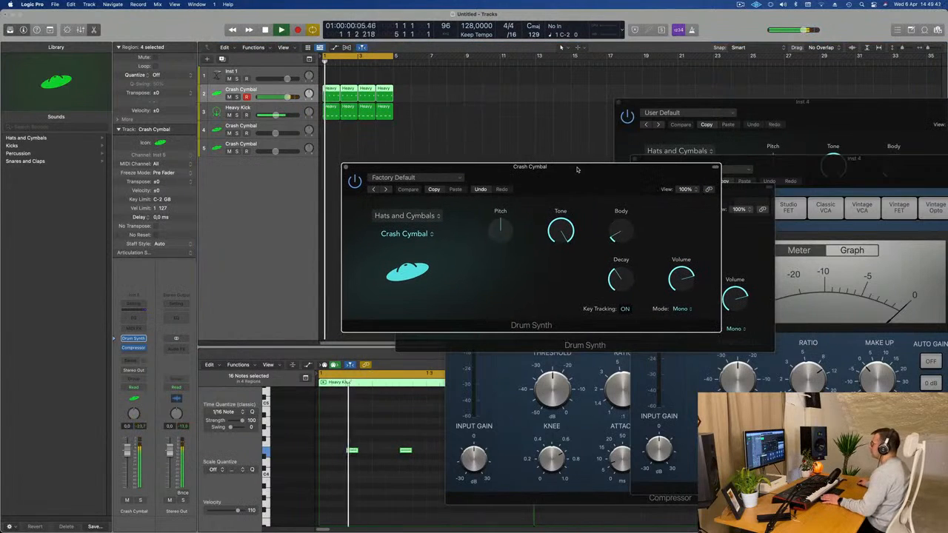
left_click_drag(620, 279, 619, 292)
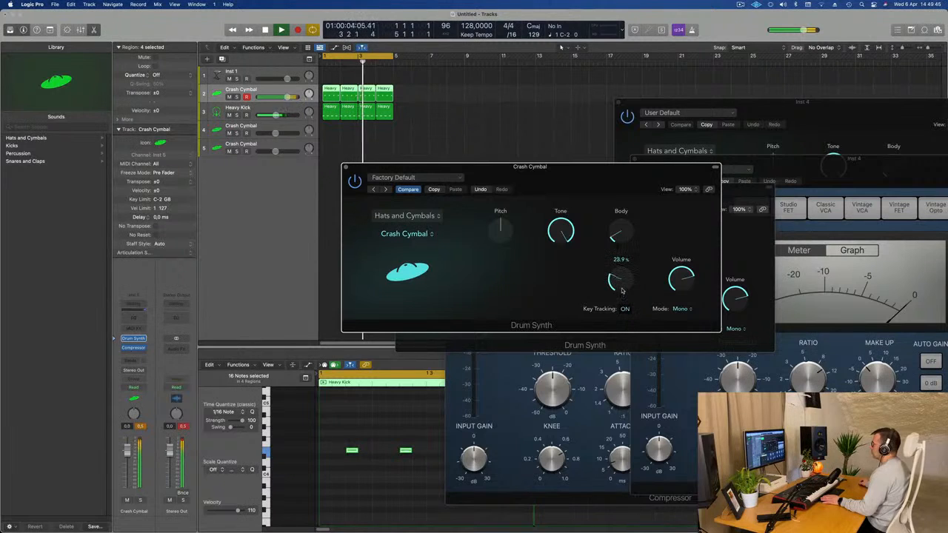
left_click_drag(568, 234, 578, 334)
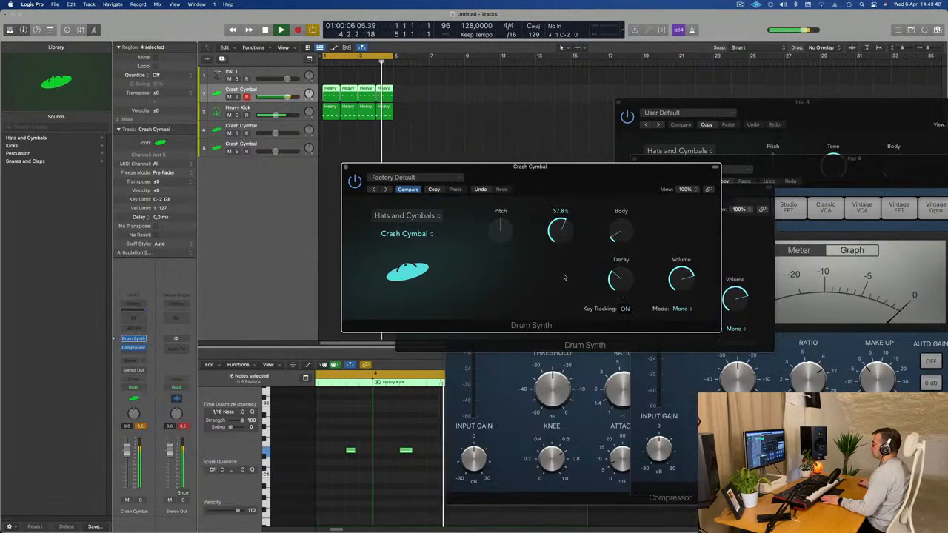
left_click_drag(579, 231, 579, 222)
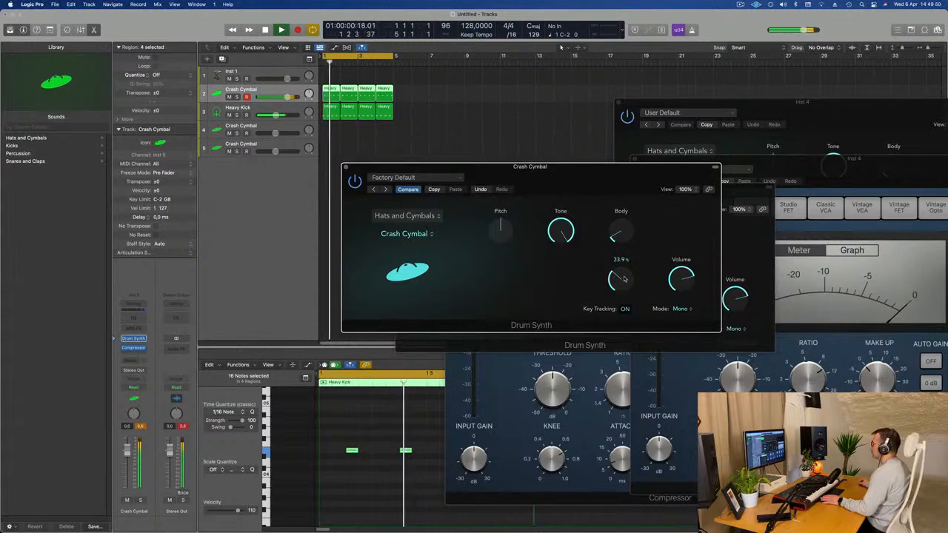
Step: Set the stereo Crash Cymbal's Decay to about 33.8%, raise its Body slightly and switch its mode to Poly
left_click_drag(624, 283, 624, 277)
left_click_drag(624, 234, 626, 198)
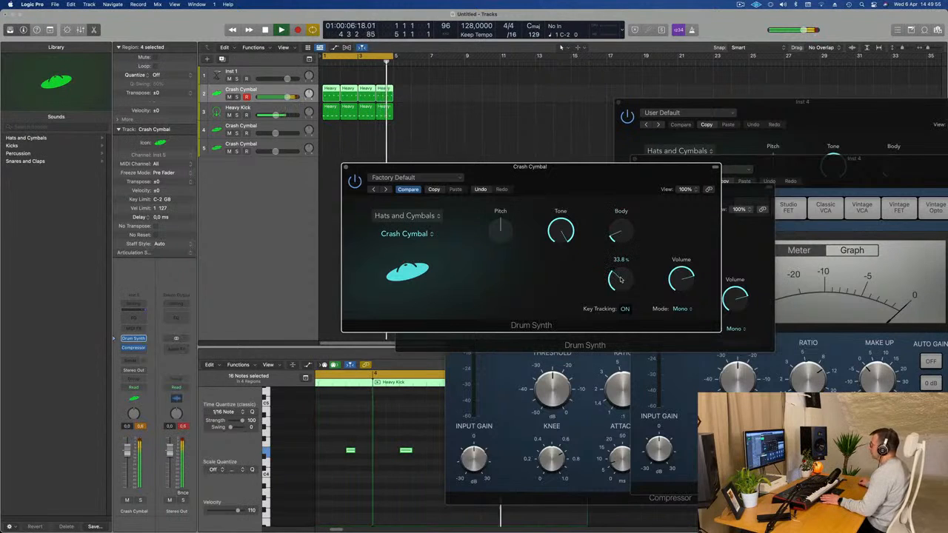
left_click(680, 309)
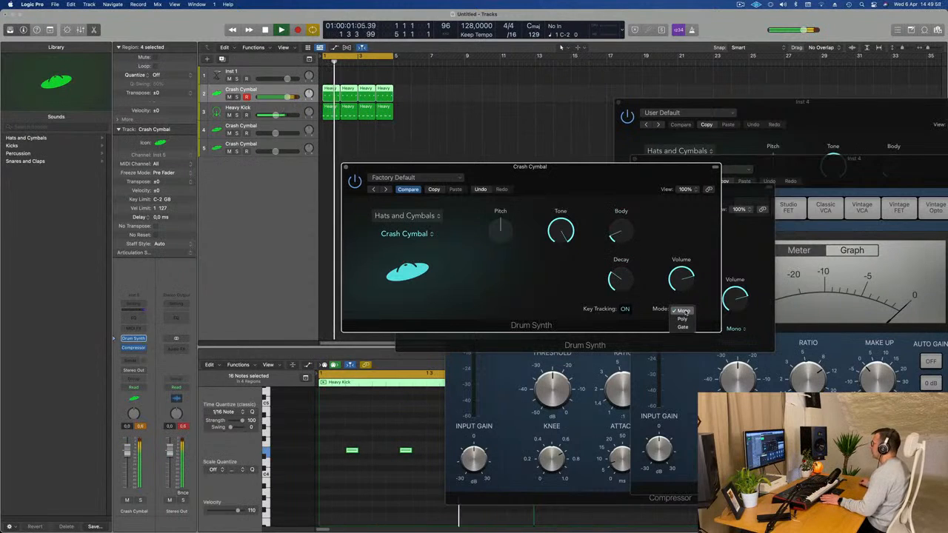
left_click(683, 319)
Step: Try a different Pitch on the Crash Cymbal and return it to 0
left_click_drag(604, 169, 632, 96)
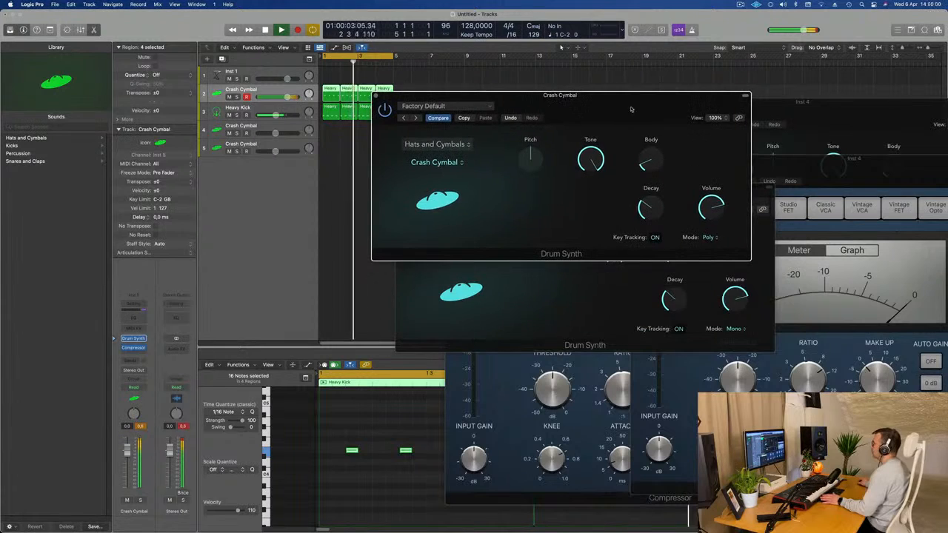
left_click_drag(554, 106, 528, 148)
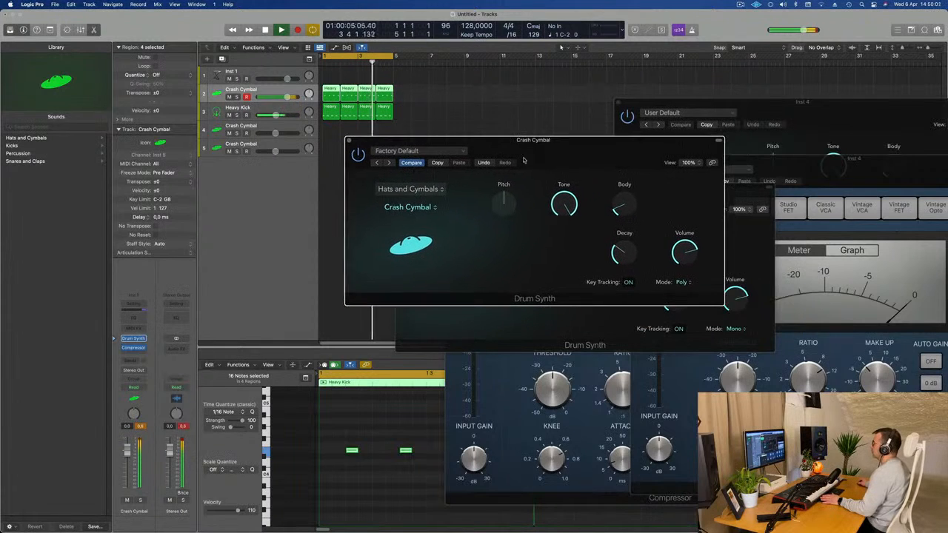
mouse_move(504, 199)
left_mouse_down()
mouse_move(507, 215)
mouse_move(511, 193)
mouse_move(510, 206)
left_mouse_up()
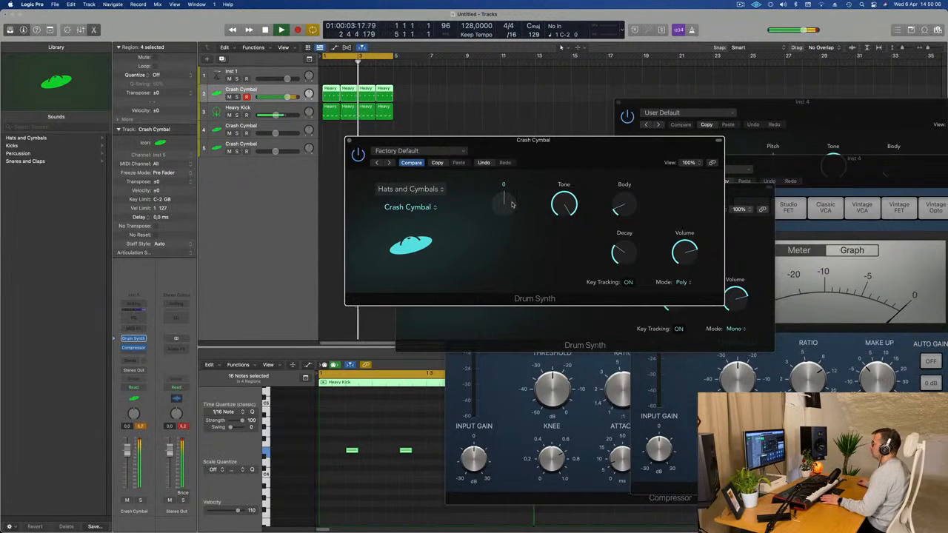
left_click_drag(533, 139, 615, 161)
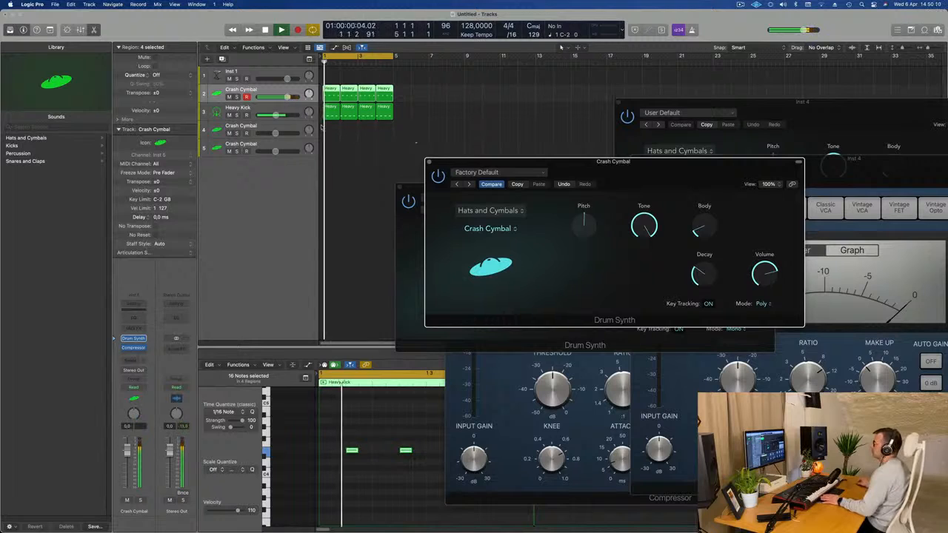
Step: Lower the Crash Cymbal track's volume to -4.4 dB and close its Drum Synth window
left_click_drag(126, 452, 126, 462)
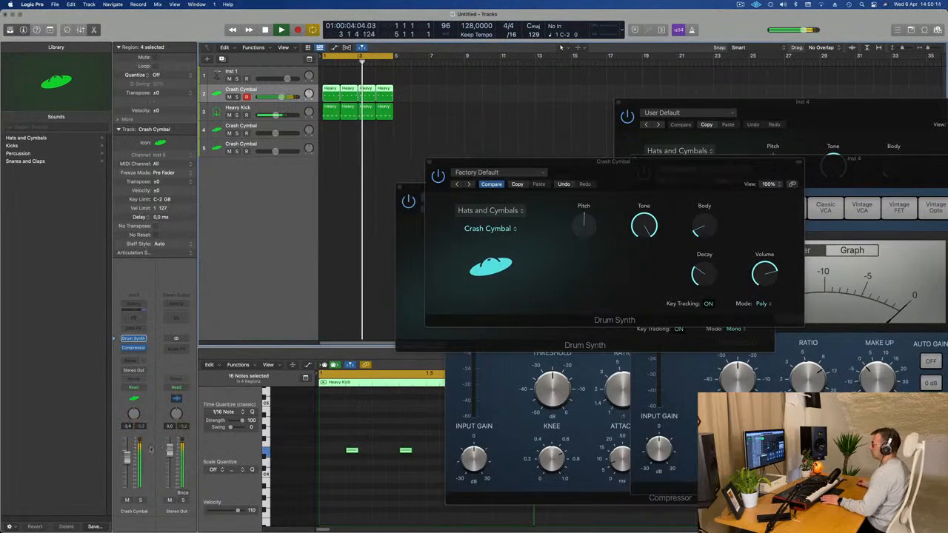
left_click_drag(128, 462, 128, 466)
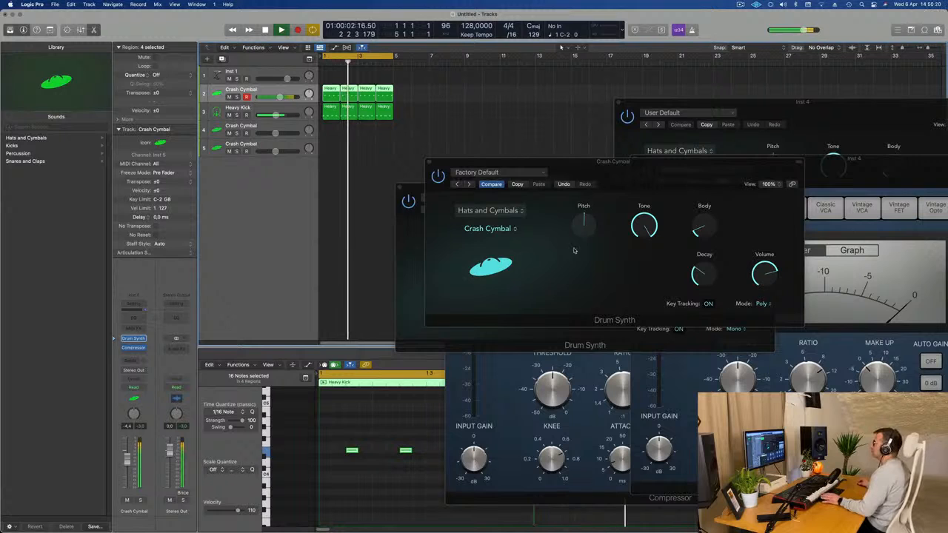
left_click_drag(669, 179, 532, 276)
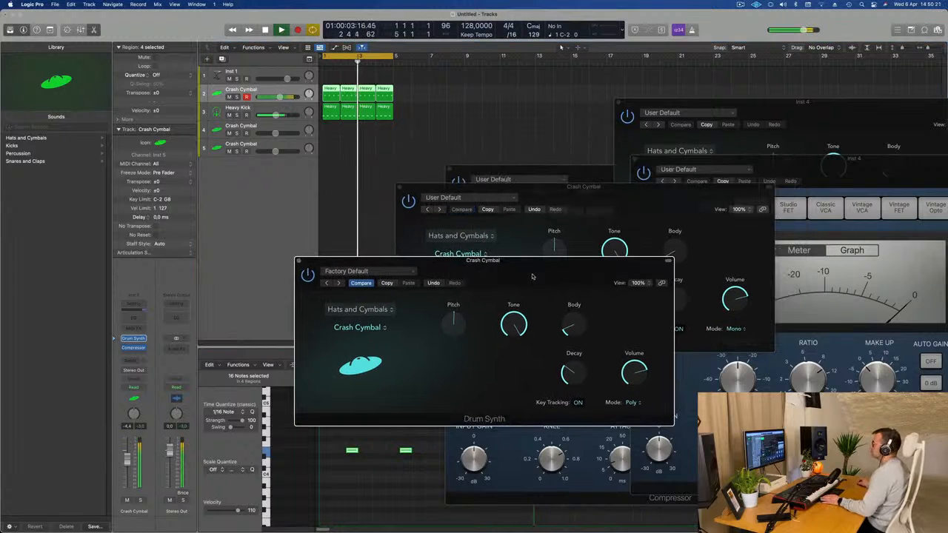
left_click(299, 261)
Step: Copy the four Heavy Kick regions onto the Inst 1 track, starting at bar 1
left_click_drag(576, 203, 509, 350)
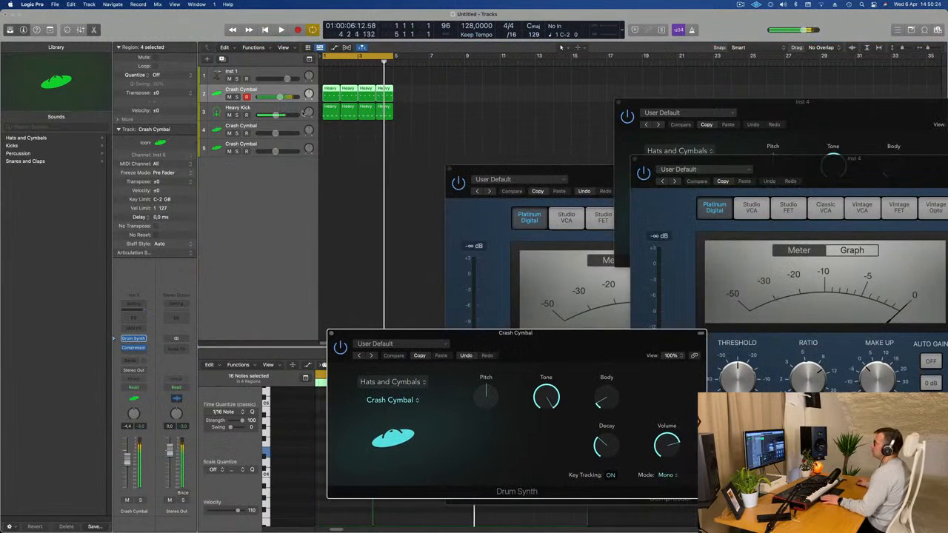
left_click(248, 109)
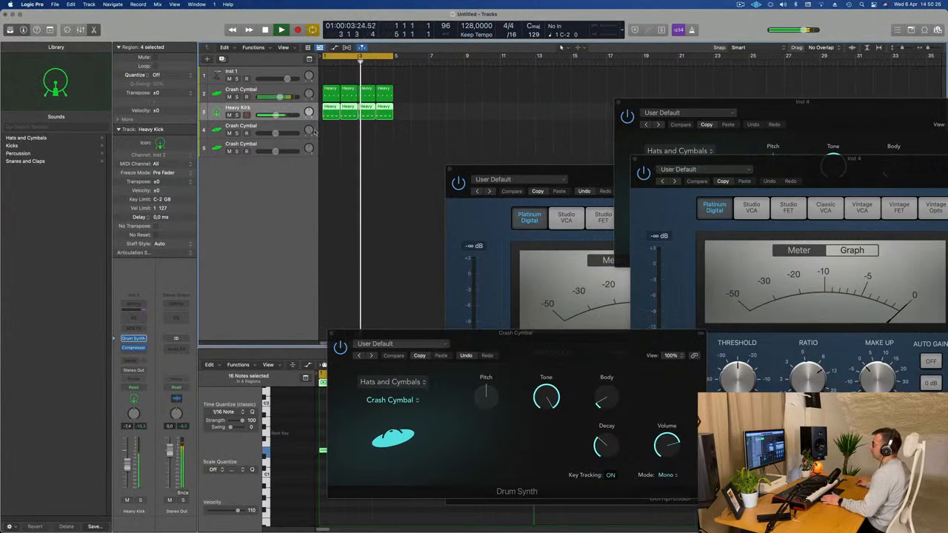
left_click_drag(482, 171, 658, 162)
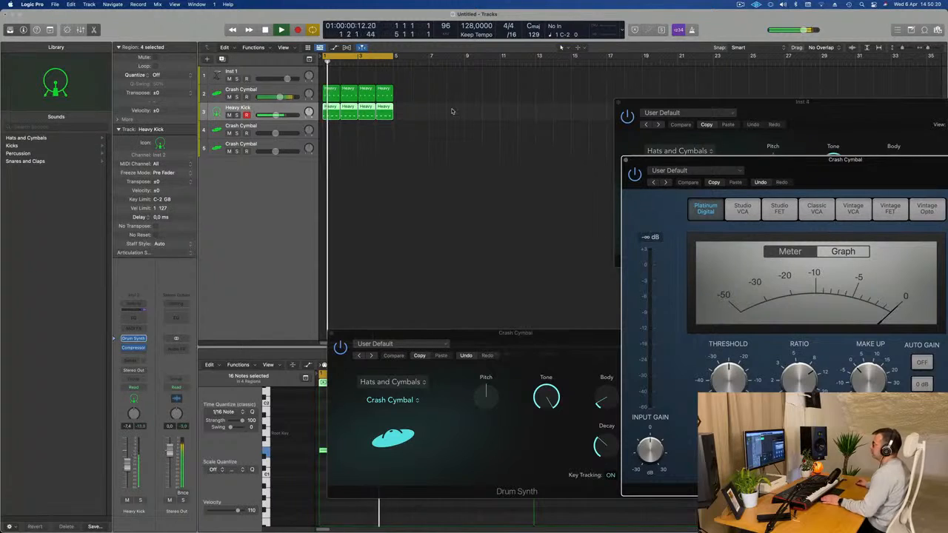
left_click_drag(444, 110, 335, 72)
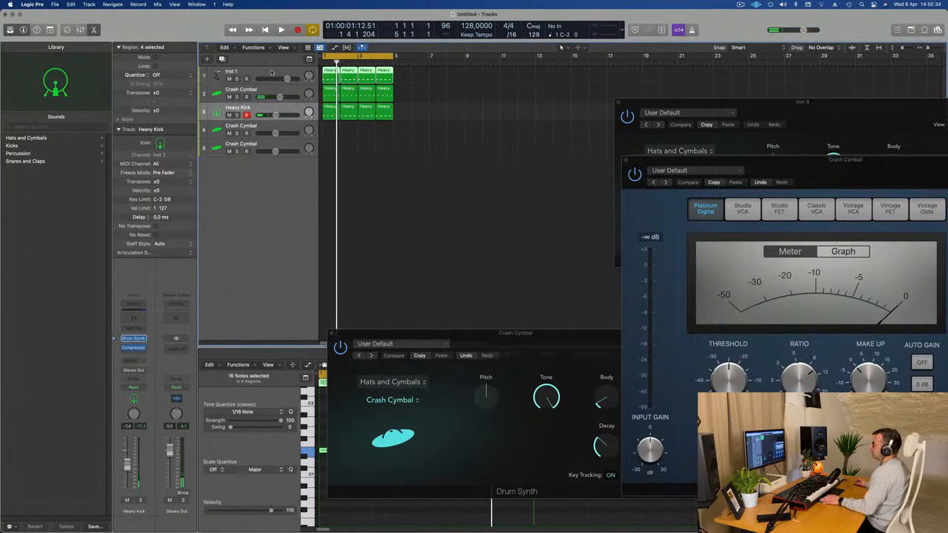
Step: Load Alchemy on the Inst 1 track and choose the 808 Mutation Bass preset from the Bass category
left_click(270, 72)
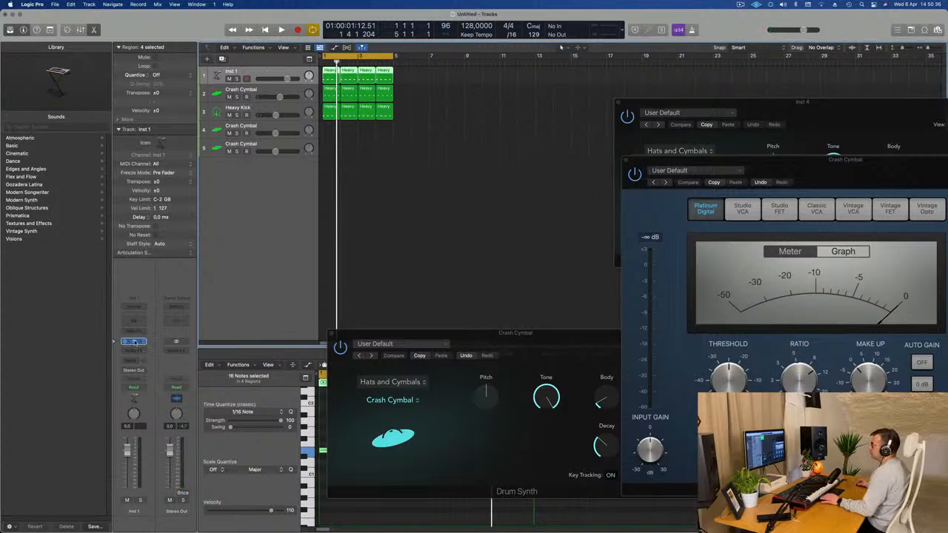
left_click_drag(529, 112, 543, 148)
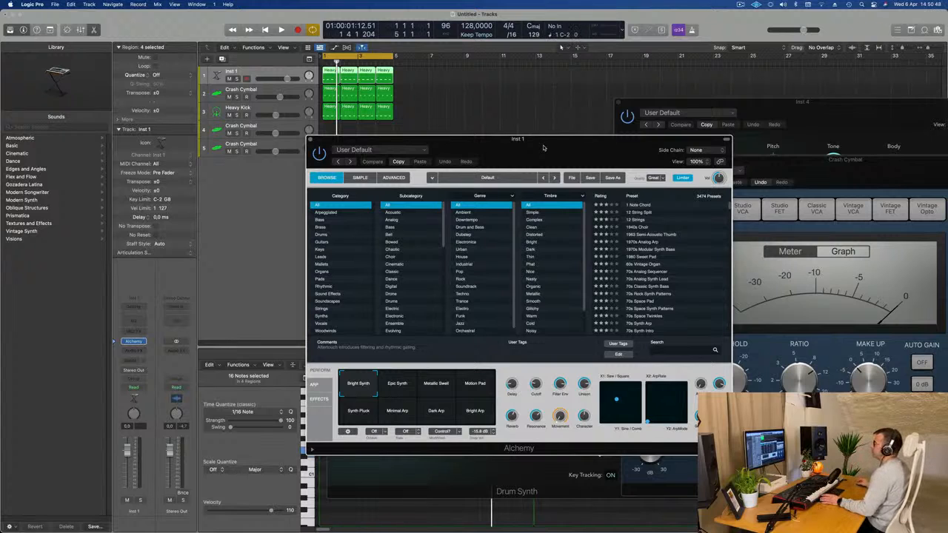
left_click_drag(565, 140, 623, 121)
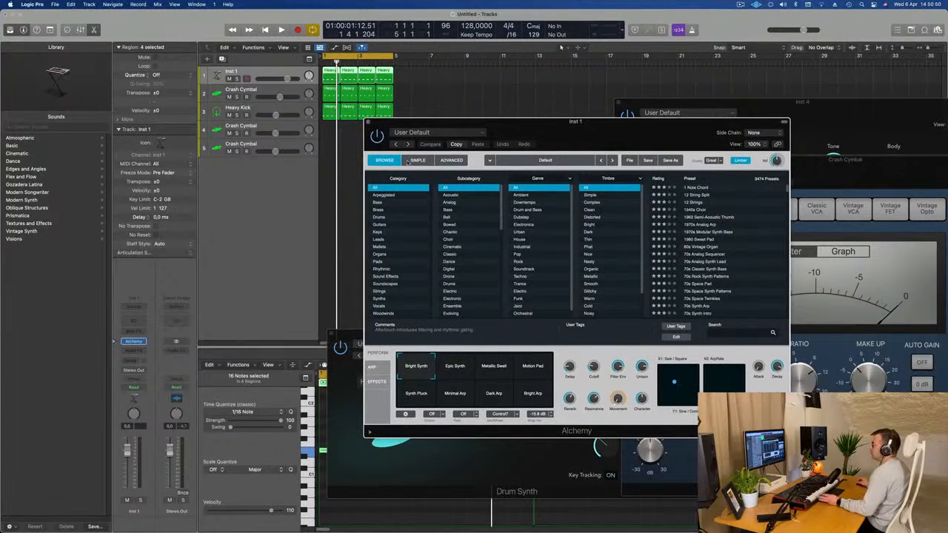
left_click(379, 203)
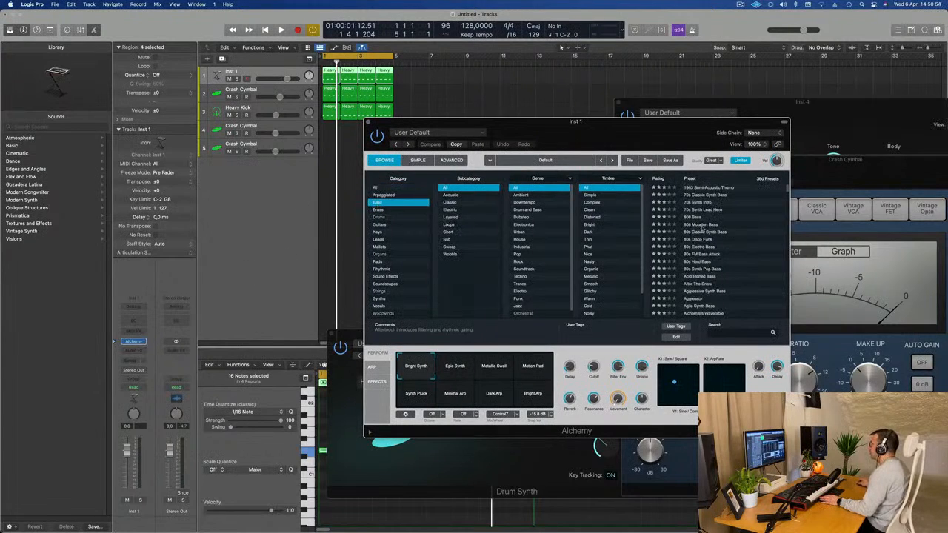
left_click(703, 224)
left_click_drag(626, 128, 668, 122)
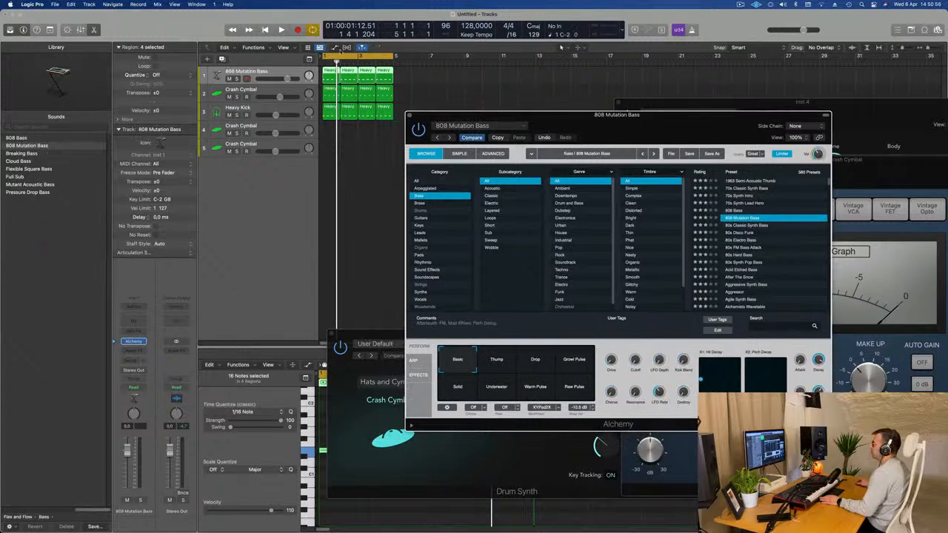
Step: Play the loop and solo the 808 Mutation Bass track to audition it
left_click(278, 72)
key("space")
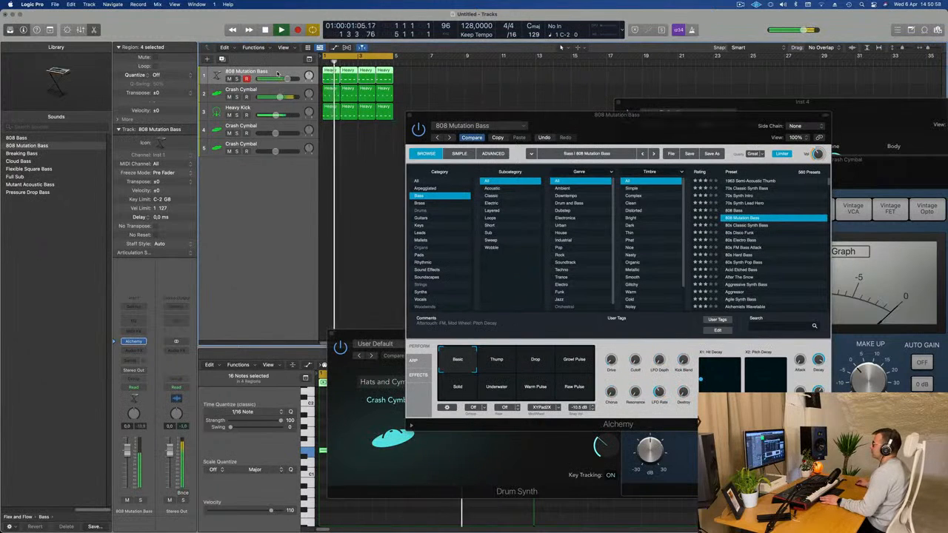
key("s")
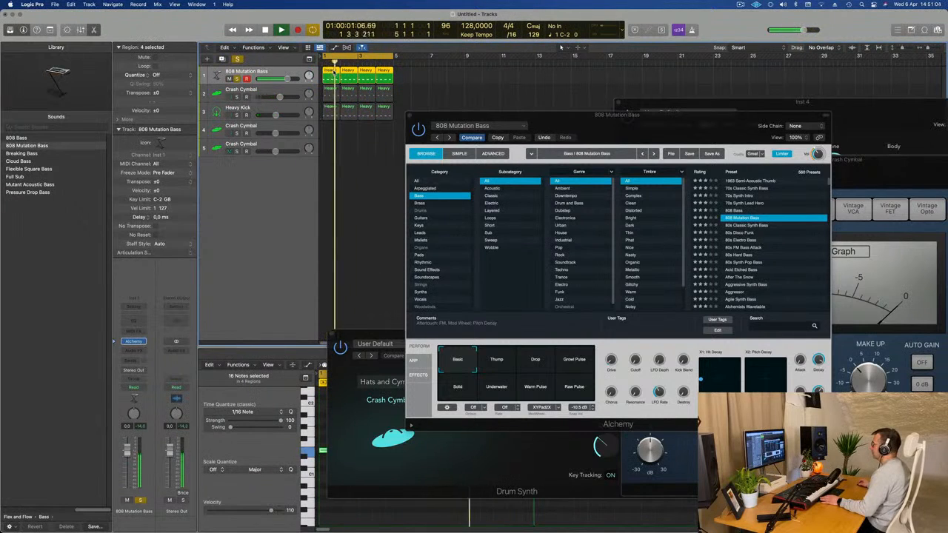
Step: Show the bass regions in the Piano Roll, transpose all their notes up an octave and replay the loop
key("e")
key("e")
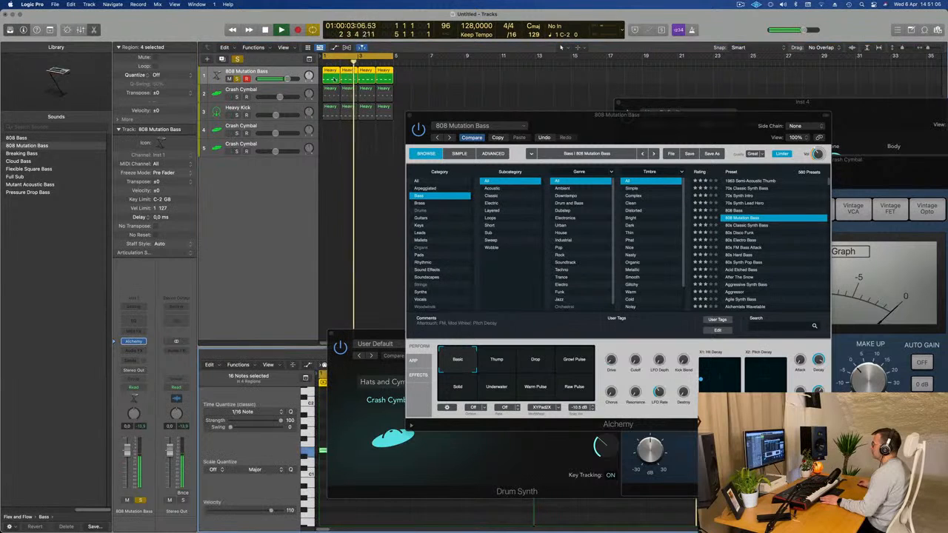
left_click_drag(390, 341, 736, 40)
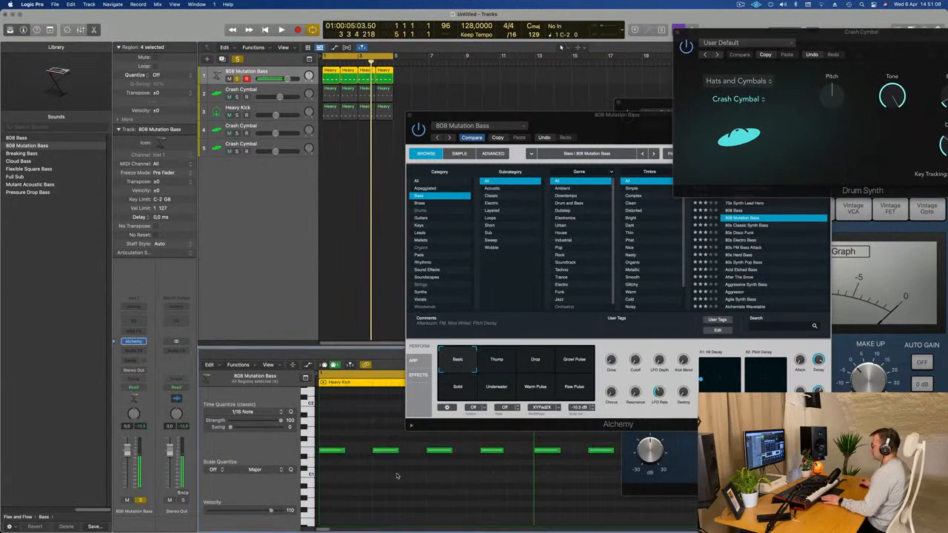
key("super+a")
key("alt+shift+Up")
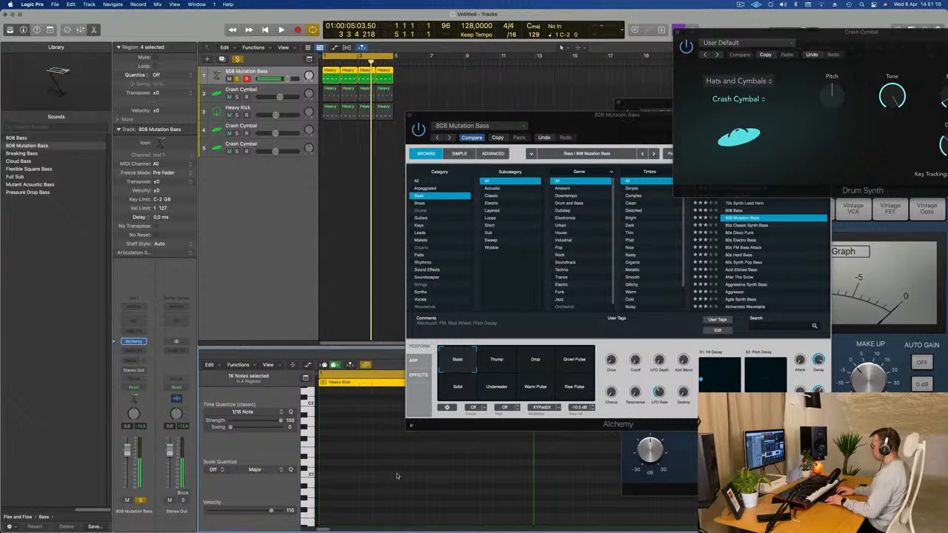
key("space")
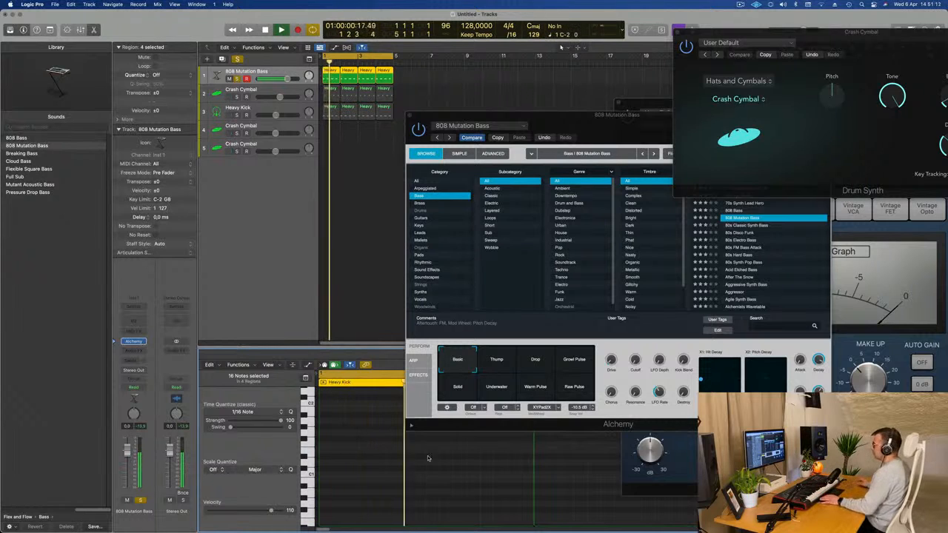
Step: Audition the bass with the kick, clear the solos, lower the bass volume and place Heavy Kick above Crash Cymbal
left_click(236, 116)
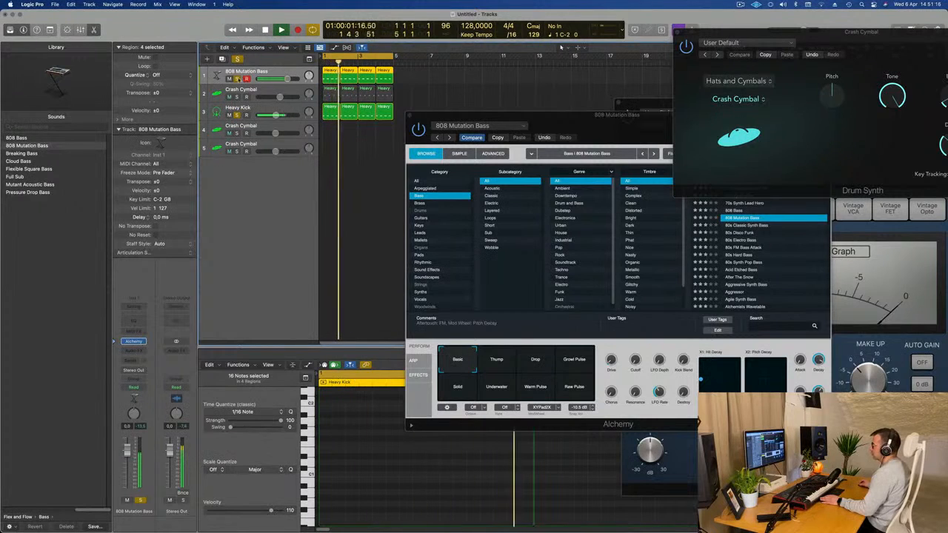
left_click(237, 59)
left_click_drag(285, 80, 266, 113)
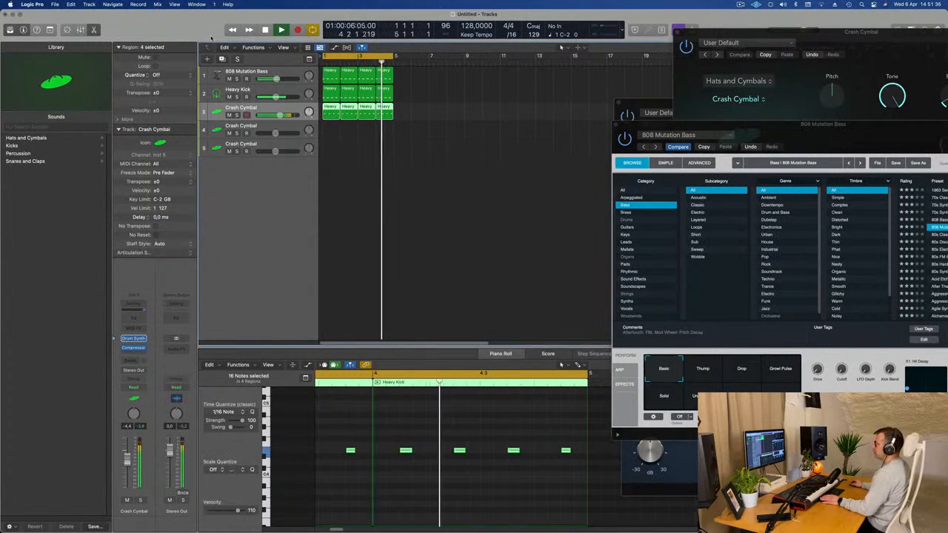
Step: Duplicate the Crash Cymbal track with a copy of its first-bar region, and fill that bar with sixteenth notes
left_click(221, 60)
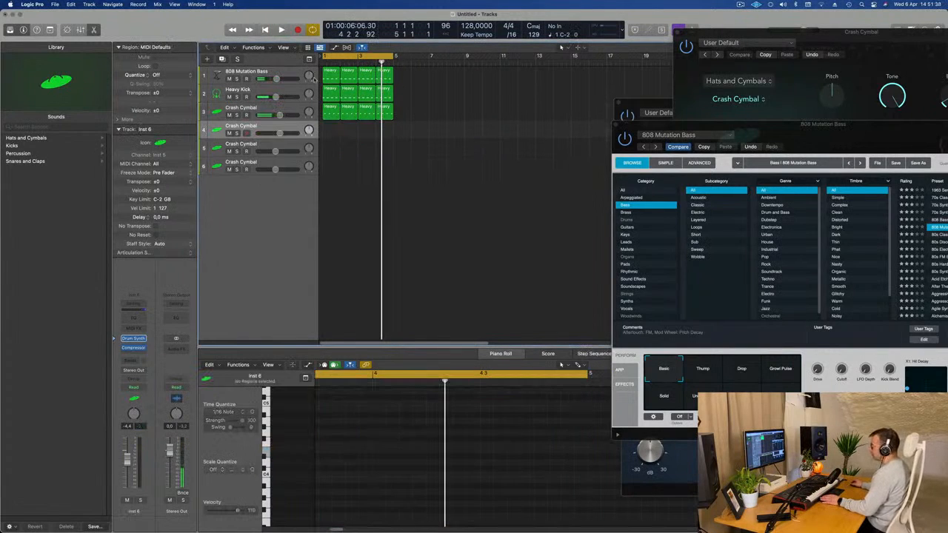
left_click_drag(326, 111, 330, 127)
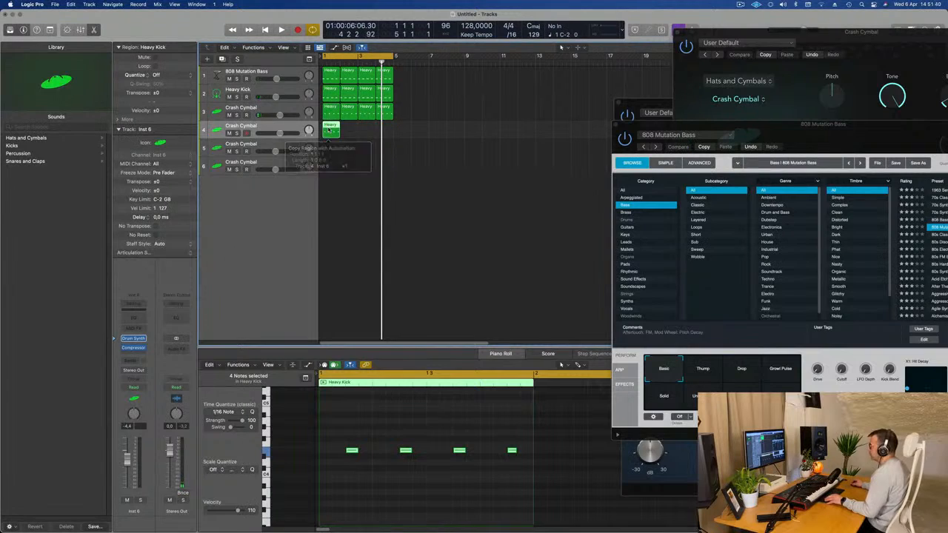
left_click_drag(344, 438, 556, 477)
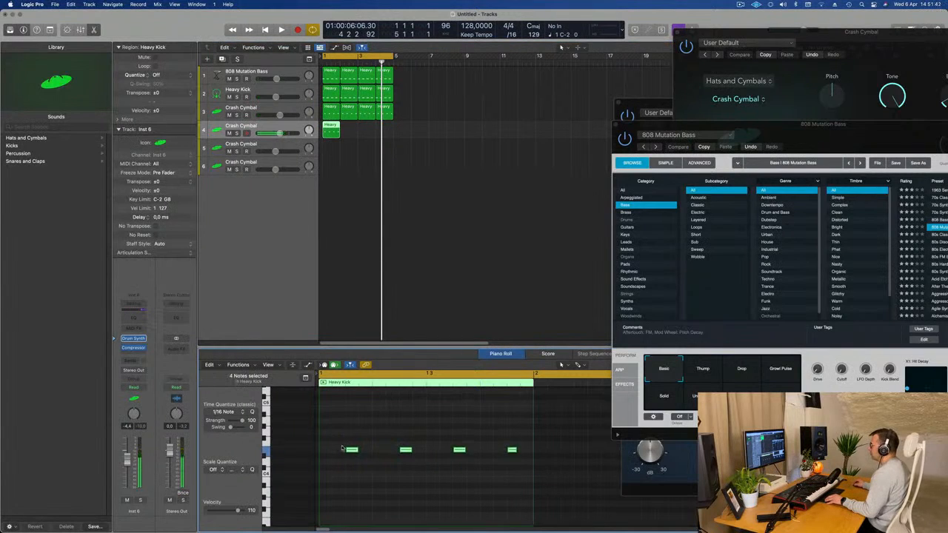
mouse_move(356, 452)
left_mouse_down()
mouse_move(323, 451)
mouse_move(363, 454)
left_mouse_up()
Step: Open the duplicated Crash Cymbal track's Drum Synth and shorten its Decay
left_click(299, 130)
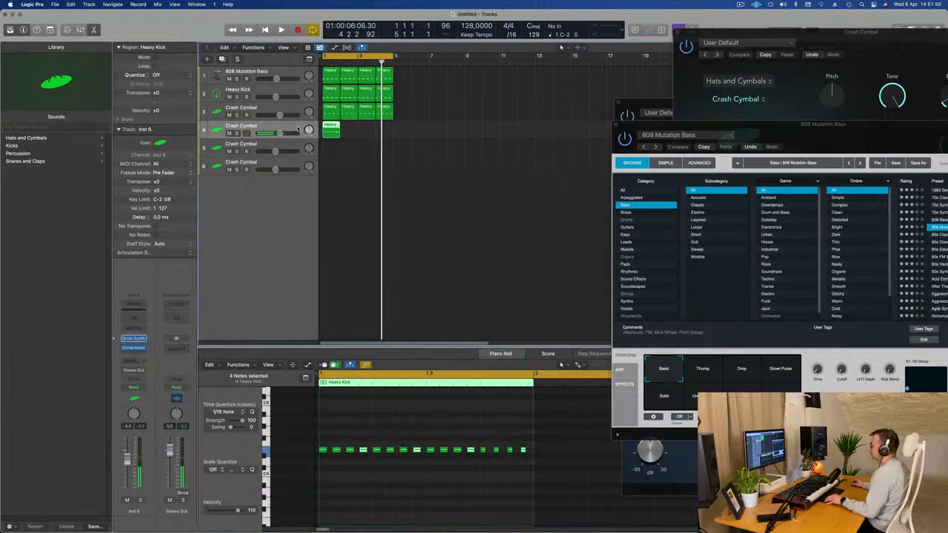
left_click(134, 339)
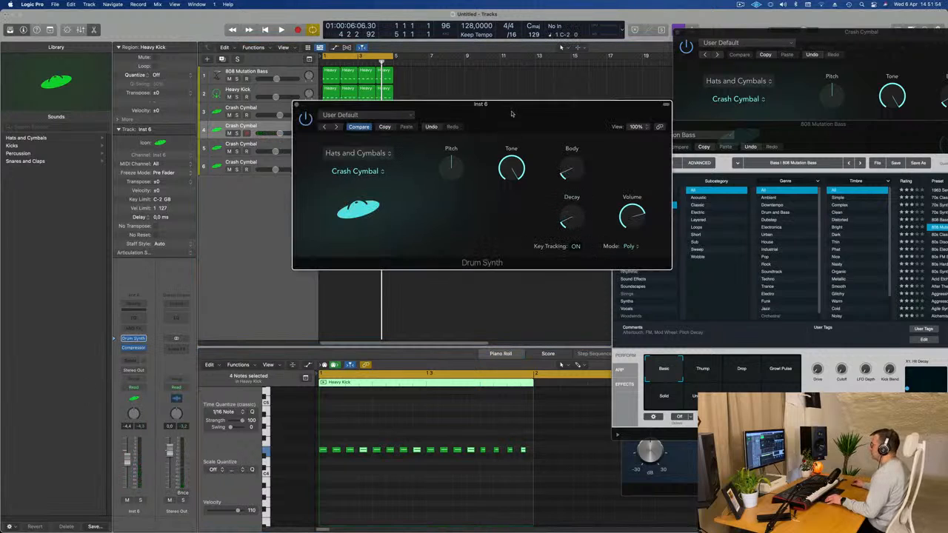
left_click_drag(511, 113, 738, 158)
Step: Repeat the sixteenth-note Crash Cymbal region to fill all four bars
left_click(326, 136)
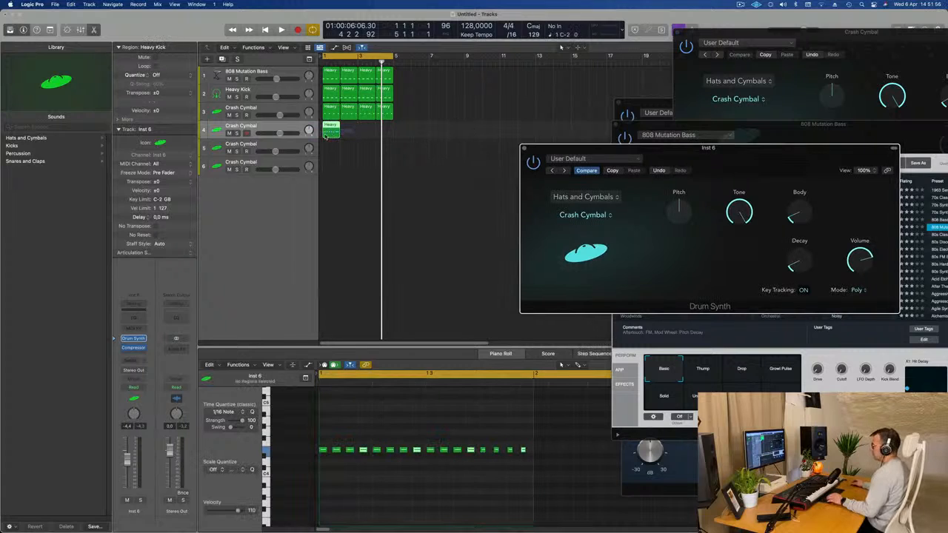
left_click(326, 135)
key("super+r")
key("super+r")
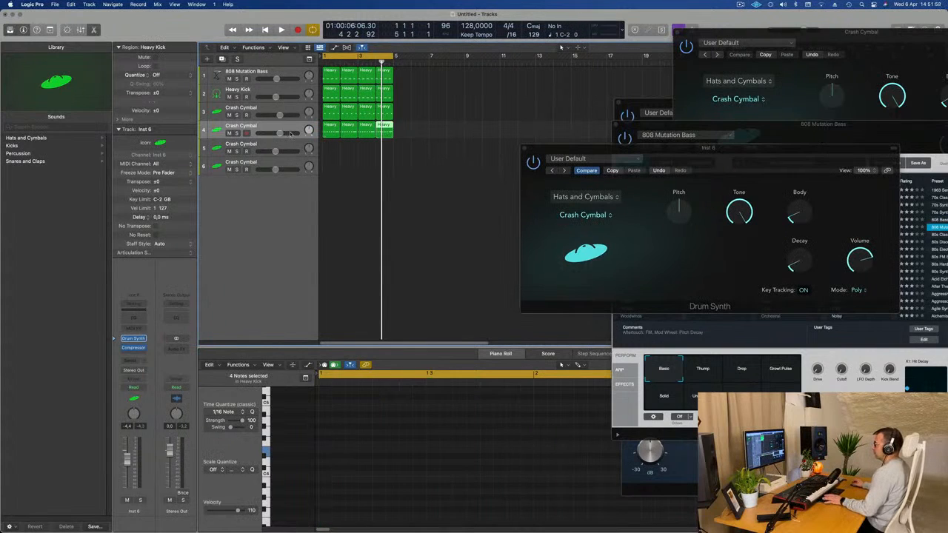
Step: Play the loop and lower the sixteenth-note Crash Cymbal track's volume to -12.2 dB
left_click(291, 134)
key("space")
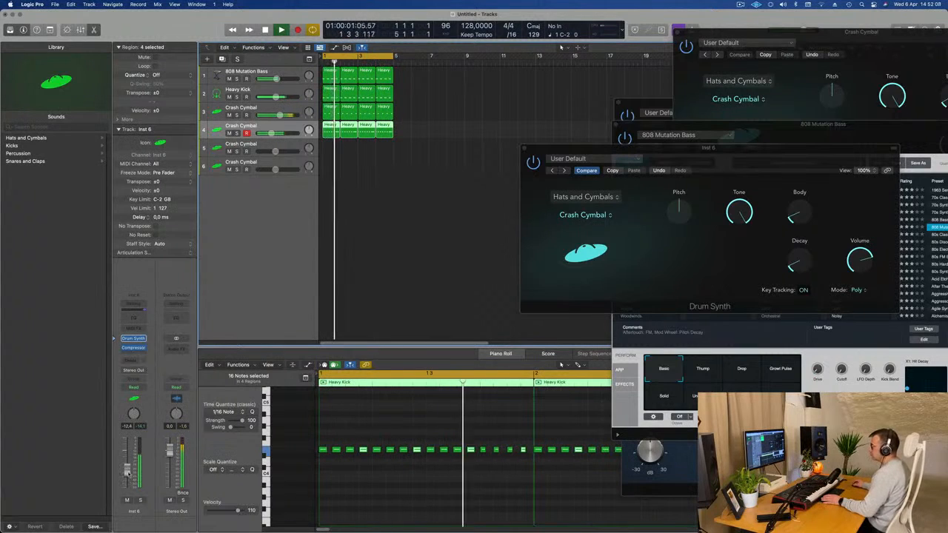
left_click_drag(748, 157, 376, 280)
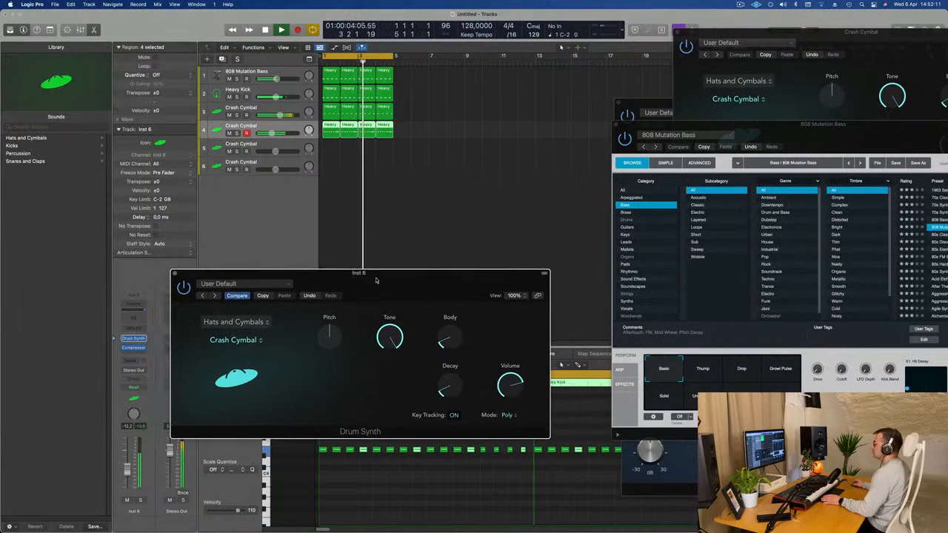
Step: Duplicate the sixteenth-note Crash Cymbal track and copy the 808 Mutation Bass track's first-bar region onto the new track
left_click(174, 273)
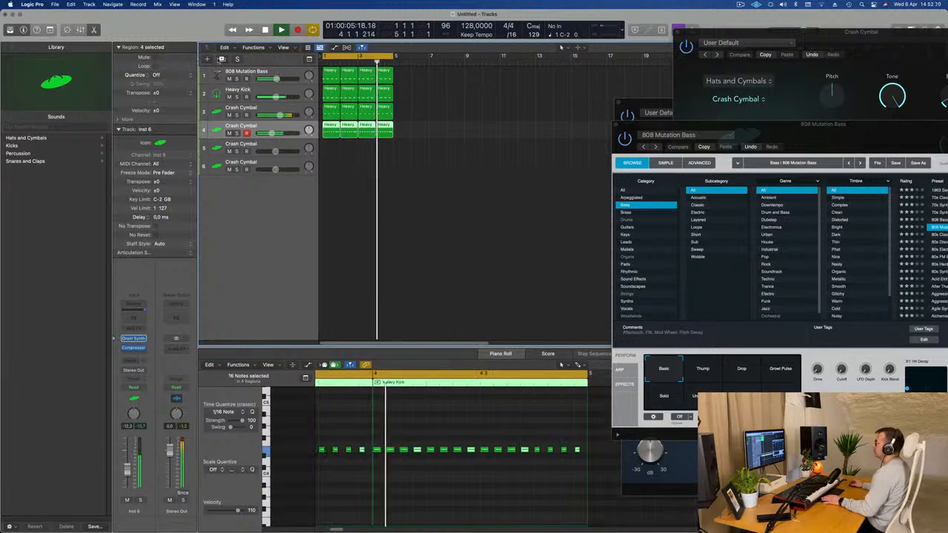
left_click(221, 59)
left_click(329, 132)
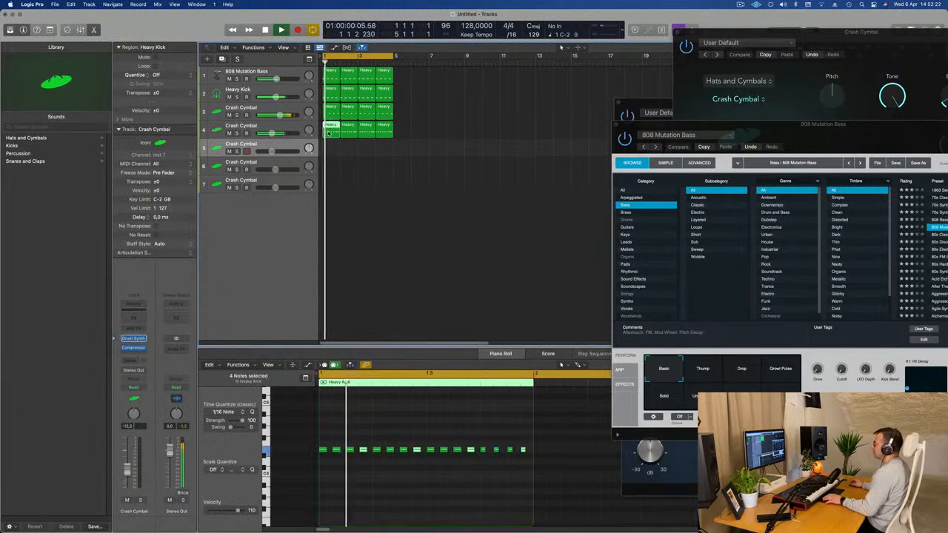
key("space")
mouse_move(328, 132)
left_mouse_down()
mouse_move(331, 149)
mouse_move(370, 158)
mouse_move(322, 142)
left_mouse_up()
key("Delete")
left_click(335, 80)
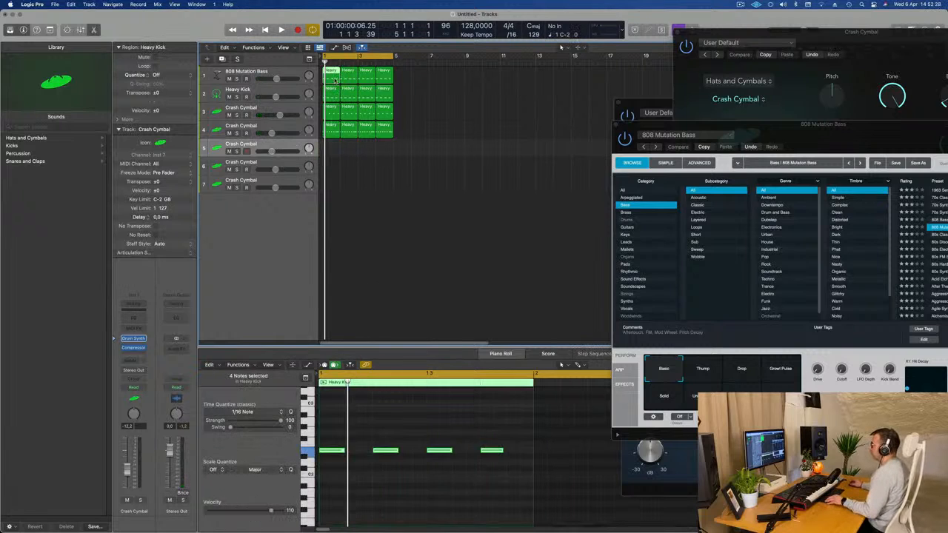
left_click_drag(335, 80, 334, 151)
left_click_drag(337, 240, 337, 240)
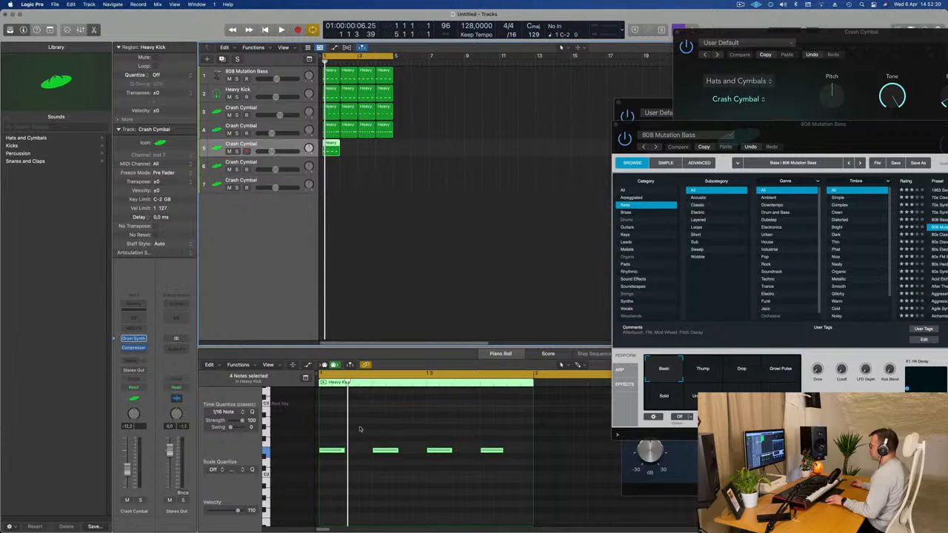
Step: Delete the copied region's notes on beats one and three and play the loop
left_click_drag(362, 424, 324, 469)
key("Delete")
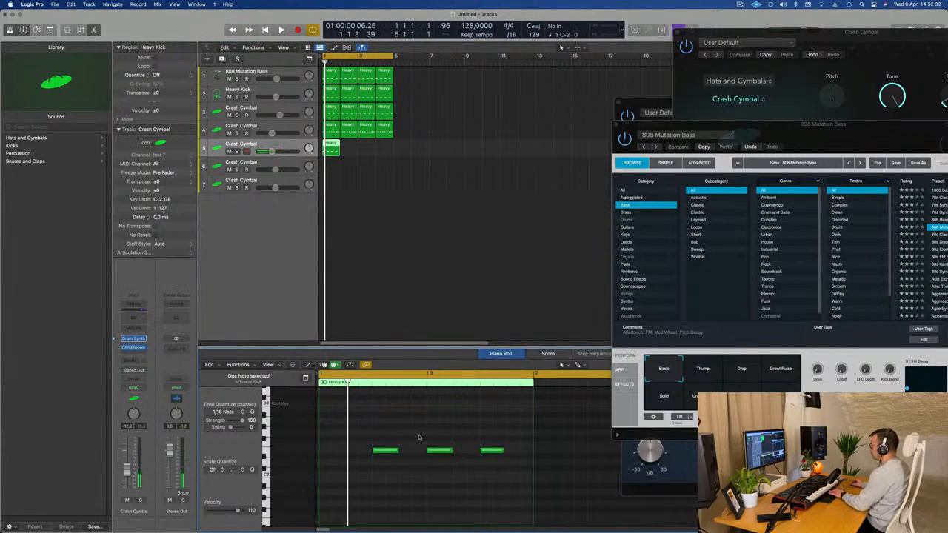
key("space")
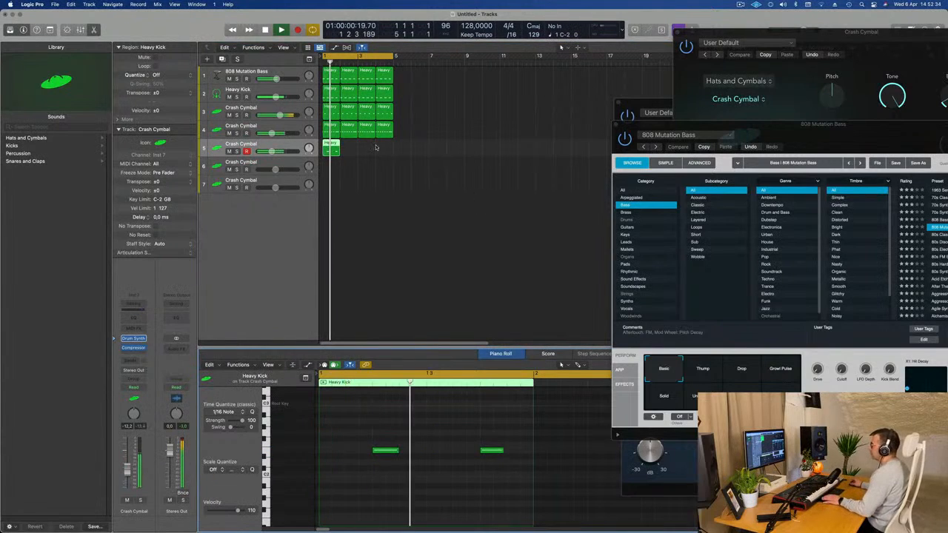
Step: Open the new track's Drum Synth and set its sound to Human Clap from the Snares and Claps category
left_click(281, 145)
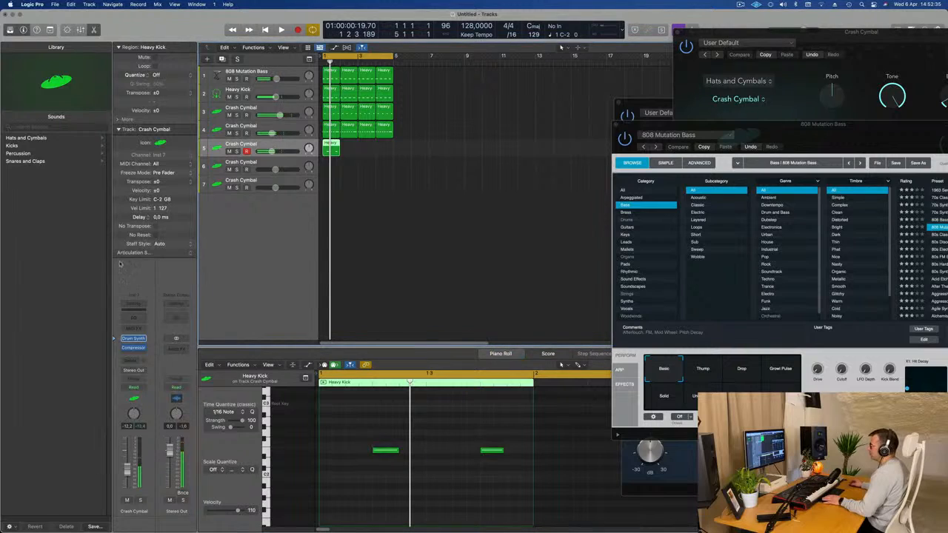
left_click(134, 339)
left_click(370, 154)
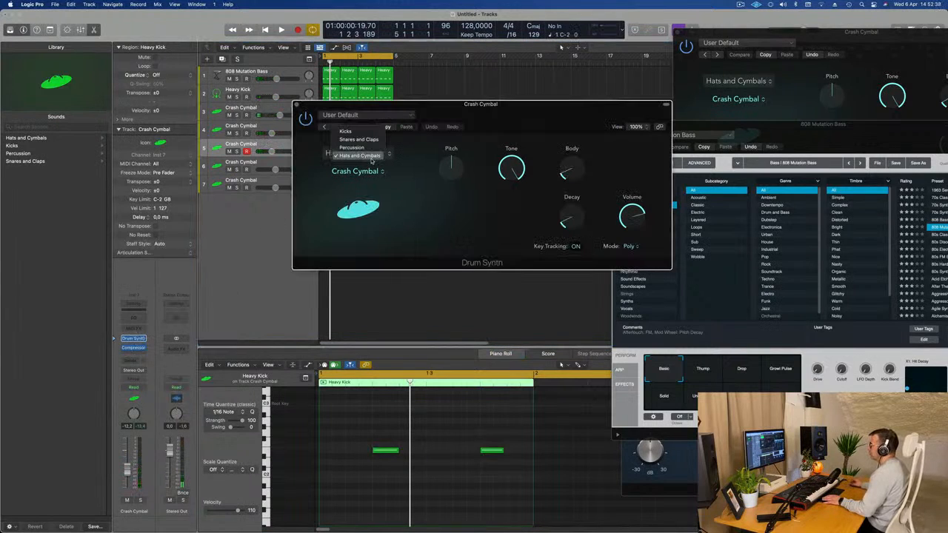
left_click(372, 141)
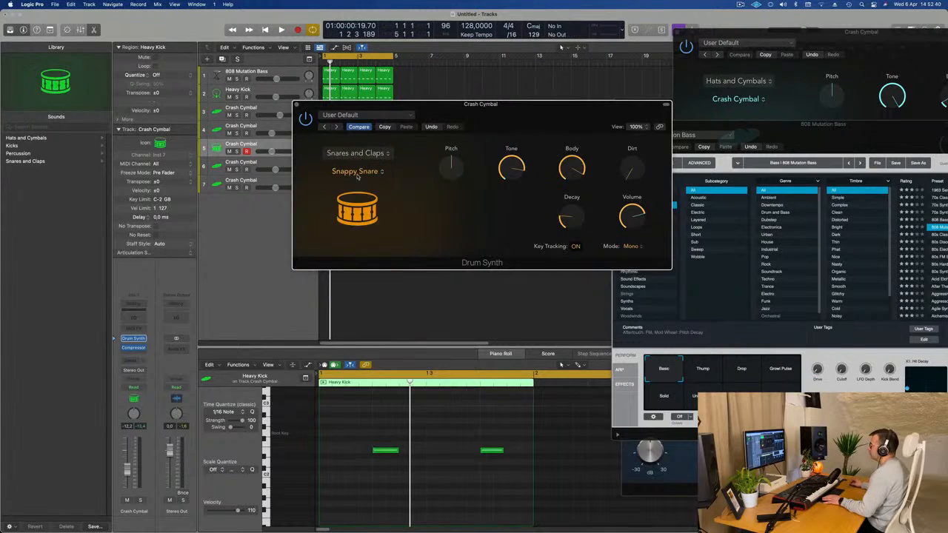
left_click(373, 170)
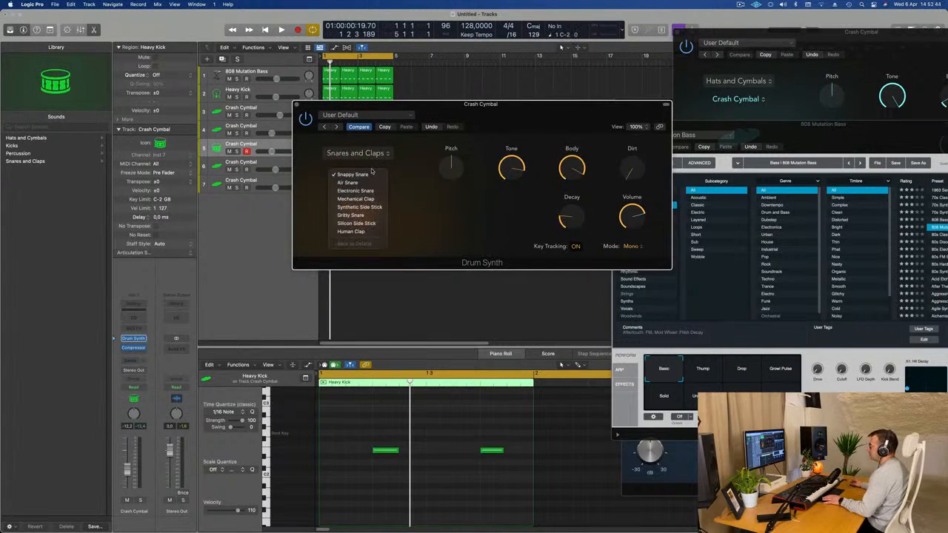
left_click(351, 231)
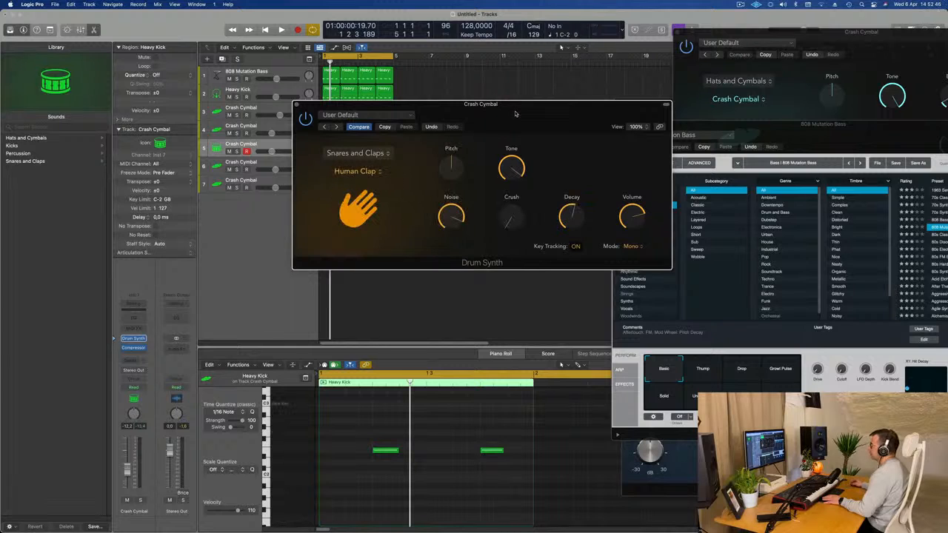
left_click_drag(482, 116, 582, 167)
Step: Play the loop and transpose the clap region's two notes up to C3
key("space")
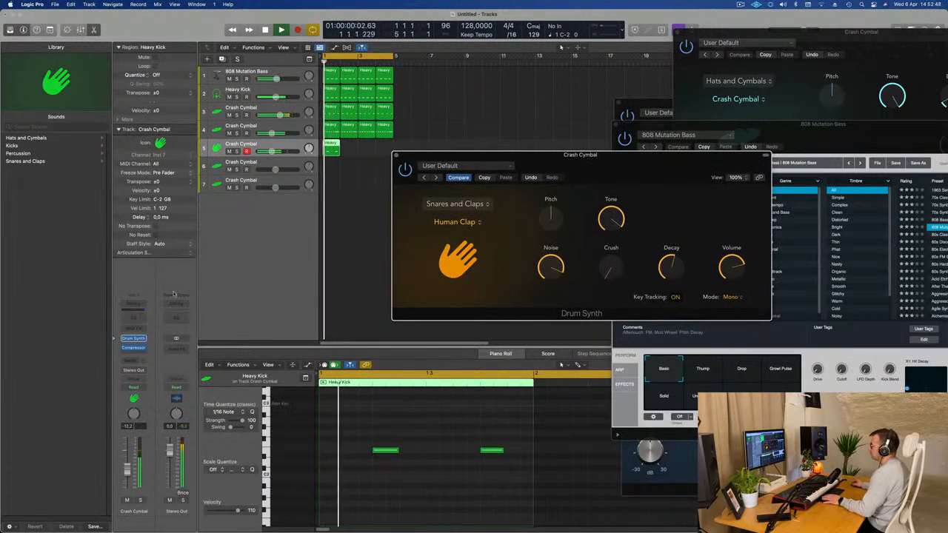
left_click_drag(363, 427, 522, 467)
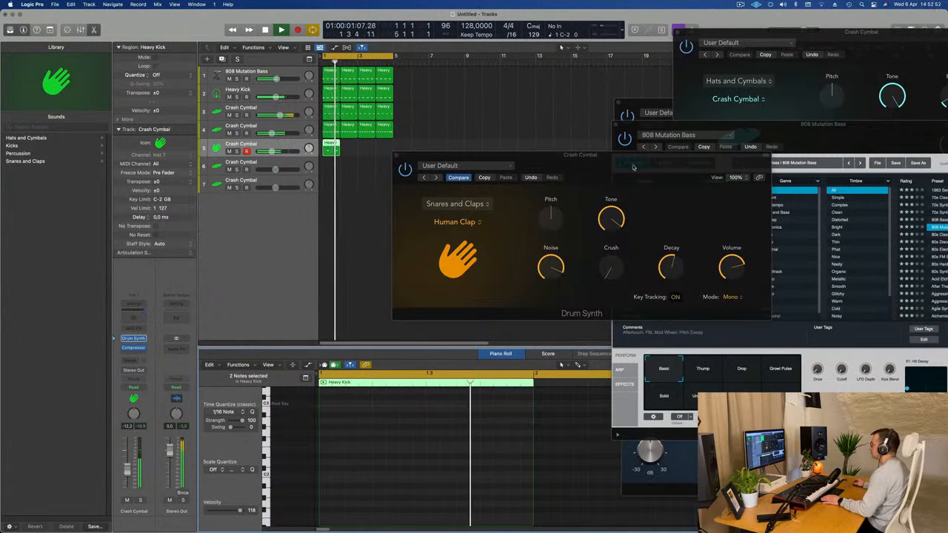
left_click_drag(643, 169, 774, 171)
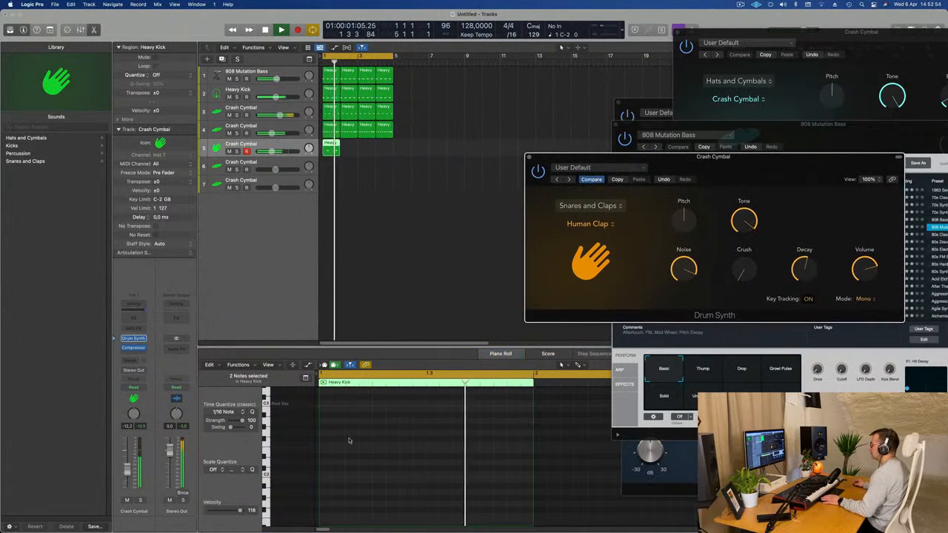
left_click(506, 478)
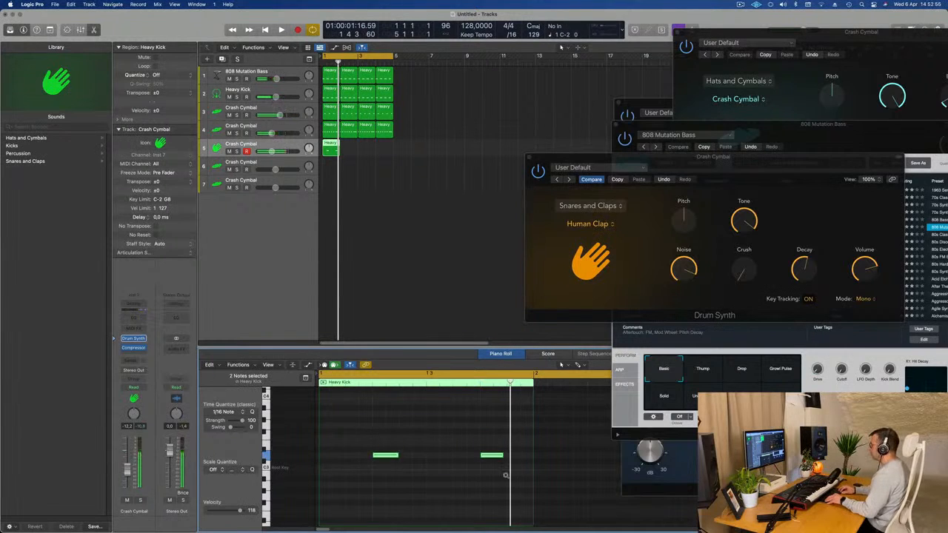
key("space")
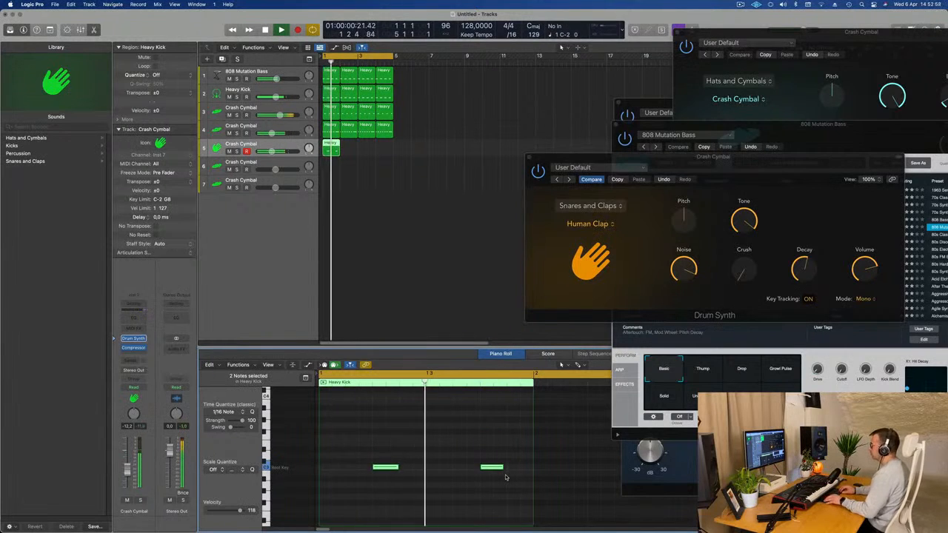
Step: Repeat the clap region to fill all four bars and play the loop
key("space")
key("space")
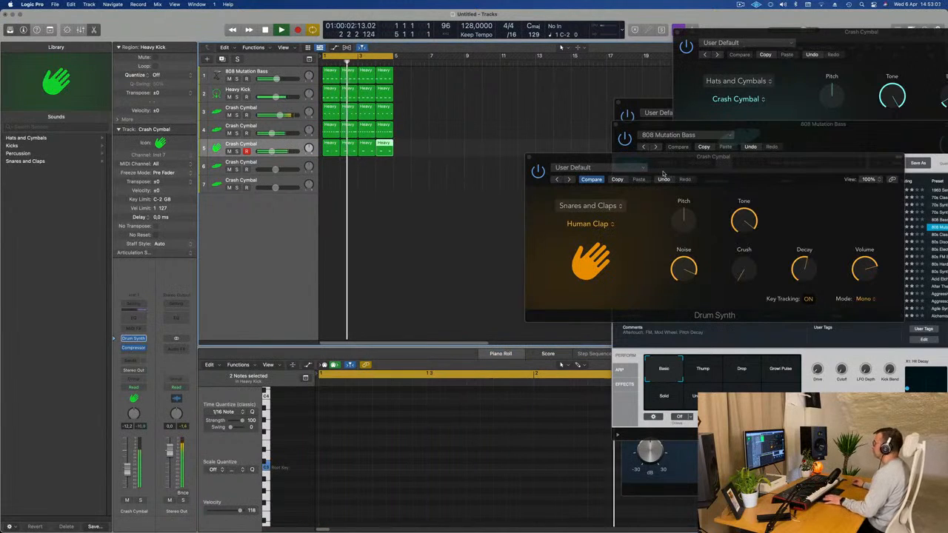
left_click_drag(666, 166, 517, 239)
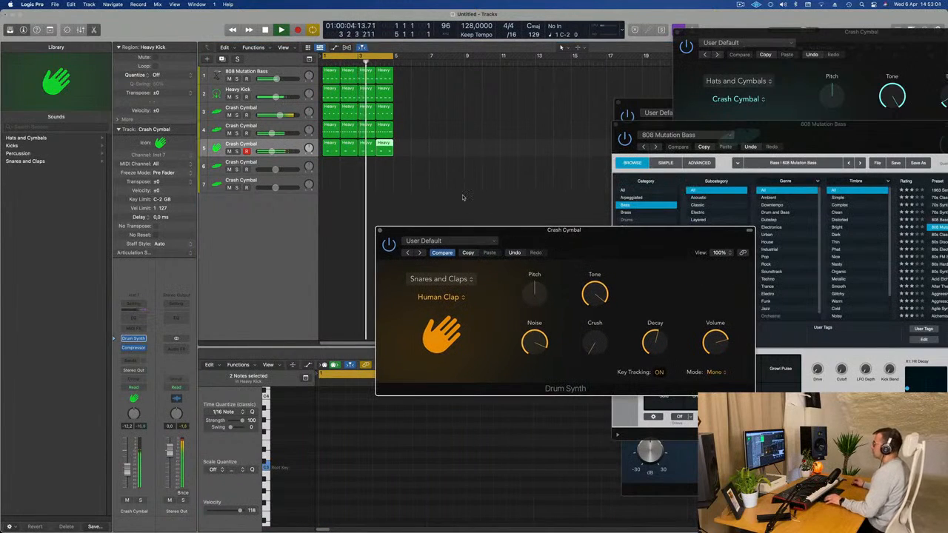
left_click_drag(594, 237, 562, 250)
key("space")
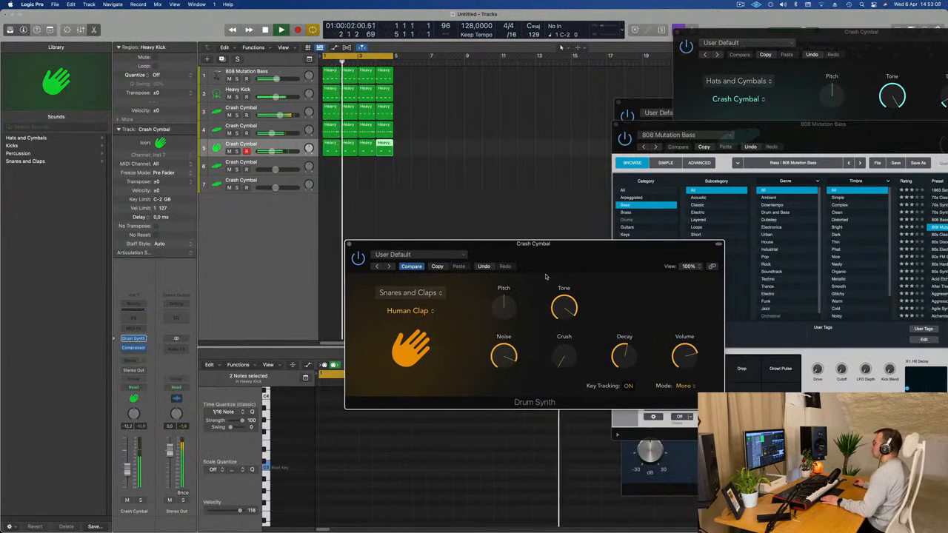
Step: Shape the Human Clap in Drum Synth by raising Tone and Crush, lengthening Decay and slightly reducing Noise, keeping Pitch at 0
left_click_drag(564, 307, 588, 383)
left_click_drag(624, 358, 621, 397)
left_click_drag(505, 357, 508, 378)
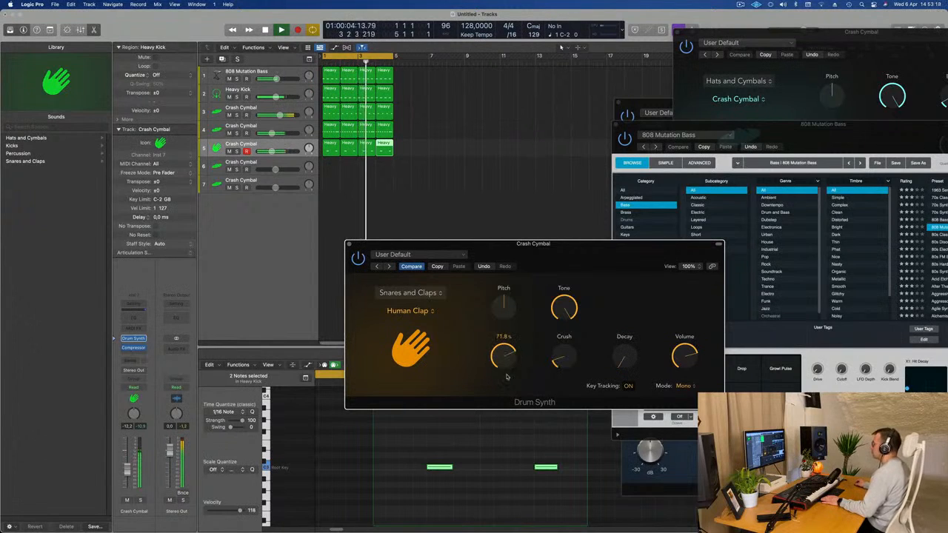
left_click_drag(624, 361, 627, 338)
mouse_move(504, 354)
left_mouse_down()
mouse_move(506, 324)
mouse_move(503, 362)
left_mouse_up()
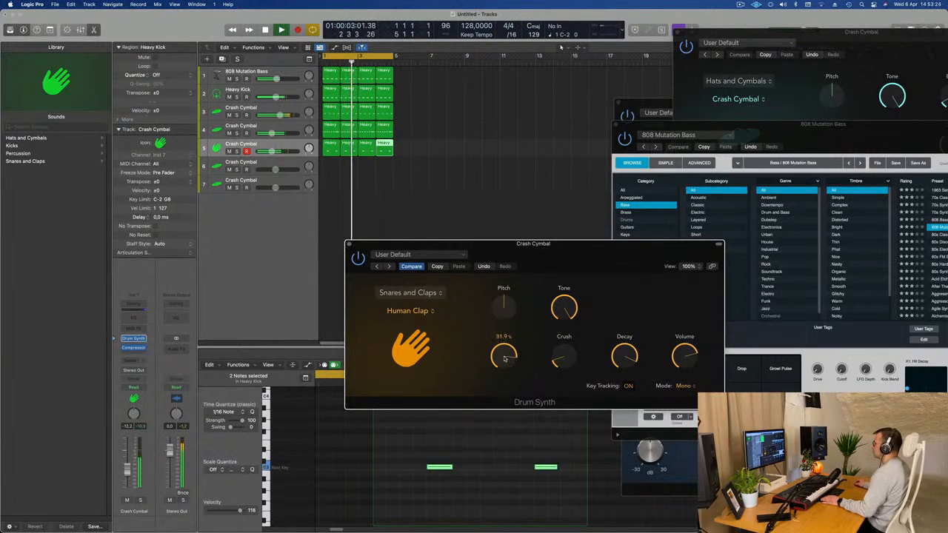
left_click_drag(506, 304, 506, 282)
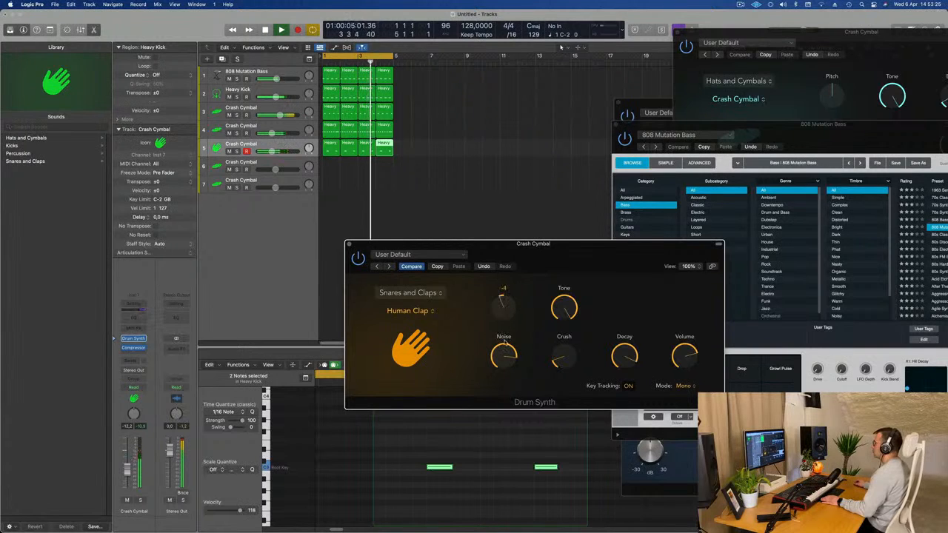
left_click_drag(506, 341, 505, 356)
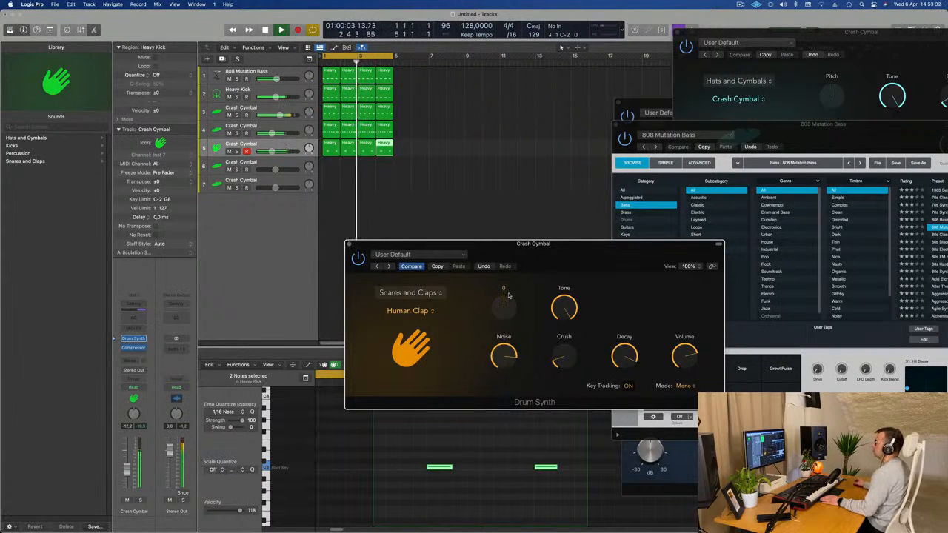
left_click(349, 244)
Step: Repeat all four-bar regions on the five tracks three more times to fill 16 bars
key("super+Left")
key("super+Left")
key("super+Left")
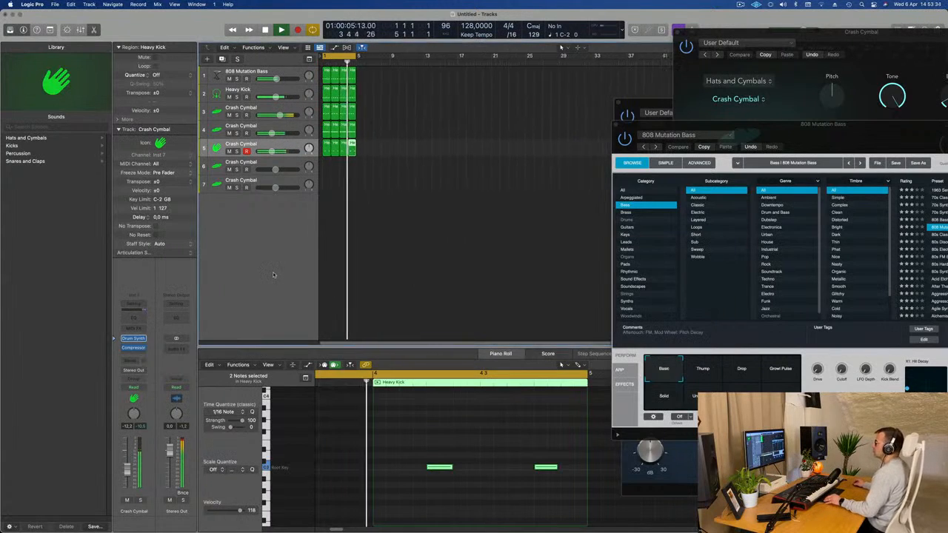
key("super+Right")
key("super+Right")
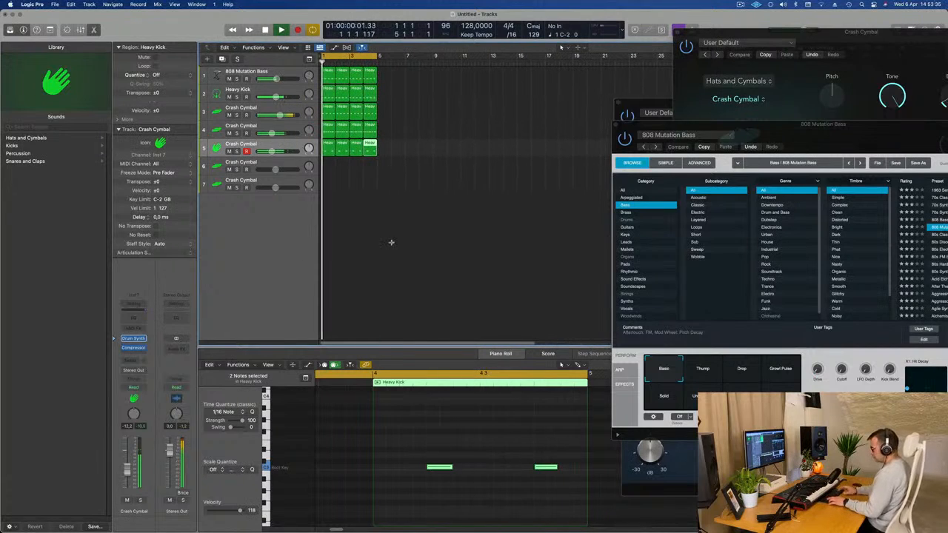
key("super+a")
key("super+r")
key("super+r")
key("super+r")
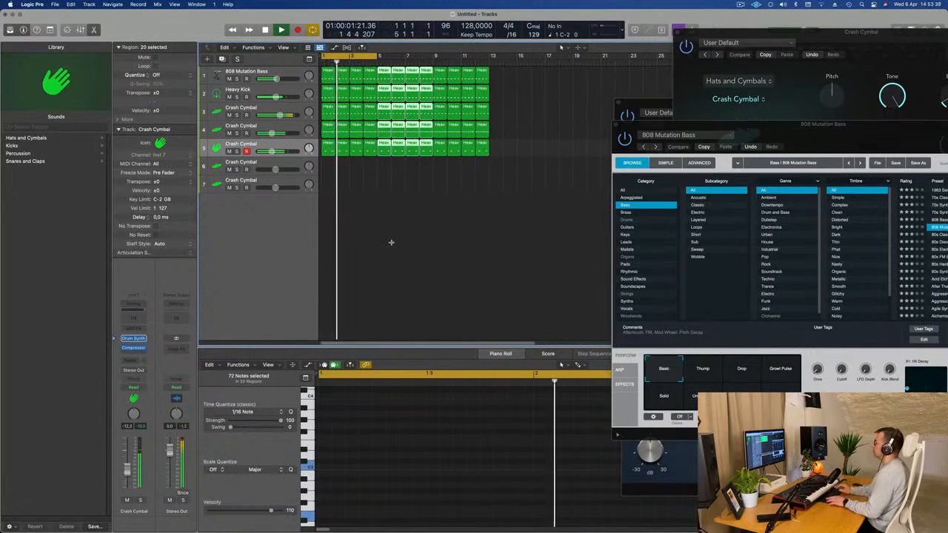
Step: Extend the cycle range to 16 bars, ending at bar 17
scroll(458, 216, "down", 1)
scroll(458, 216, "down", 2)
scroll(418, 222, "up", 4)
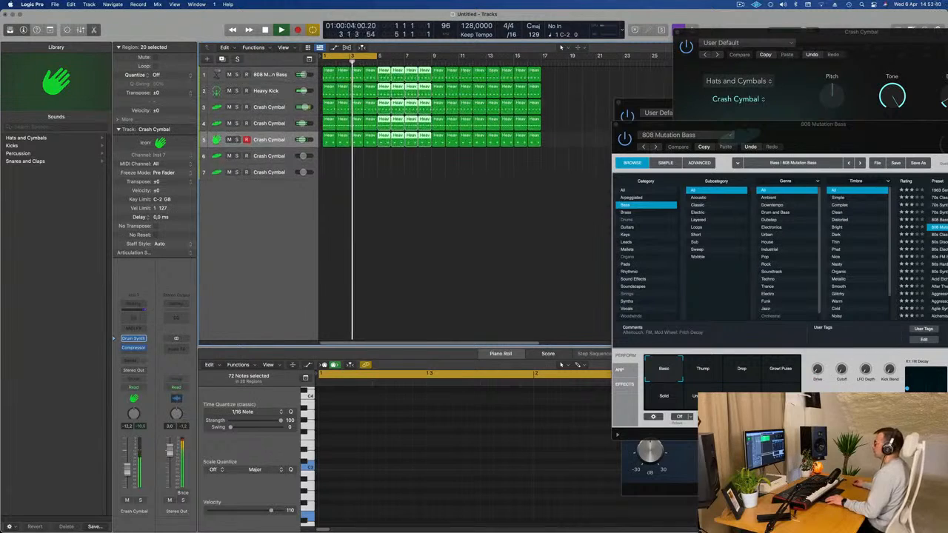
scroll(417, 225, "left", 3)
left_click(403, 254)
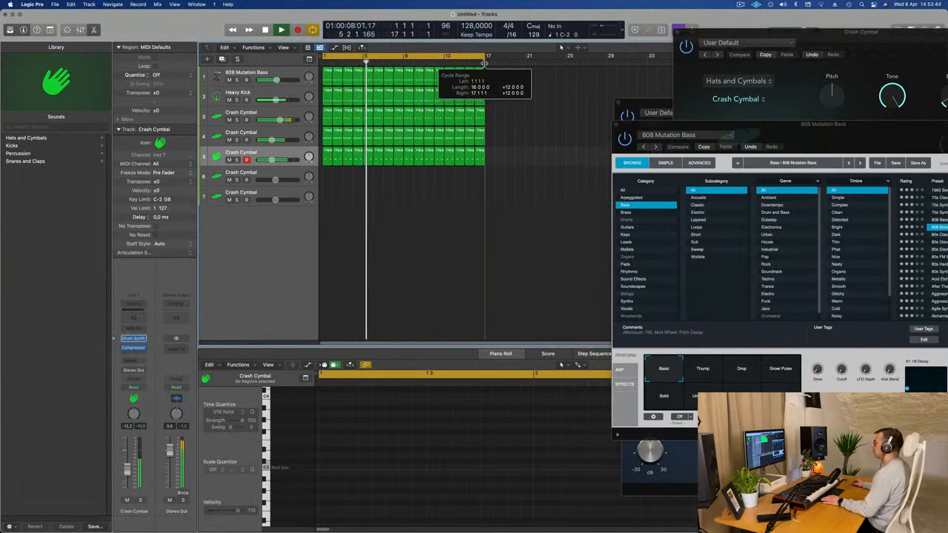
Step: Duplicate the clap track and copy its first-bar region onto the new track
left_click(288, 152)
key("space")
key("super+d")
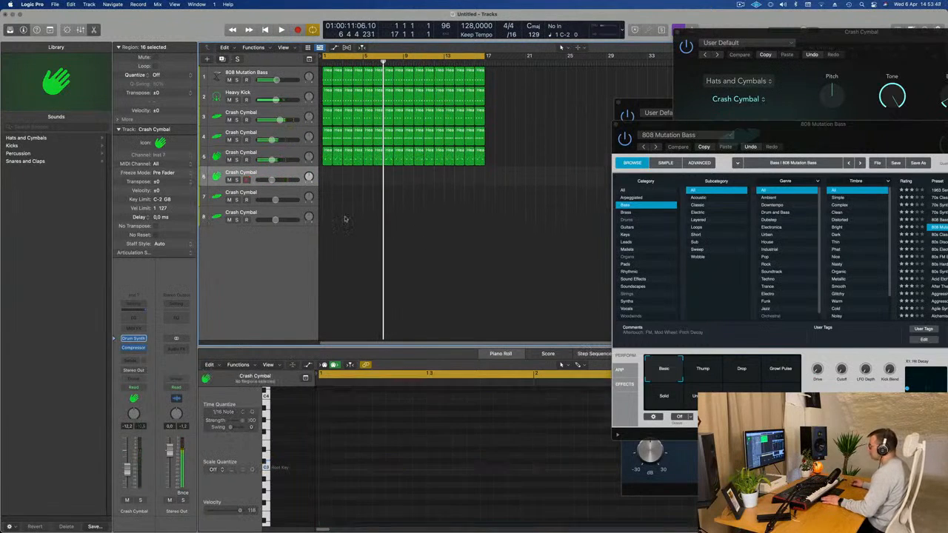
left_click_drag(328, 158, 329, 179)
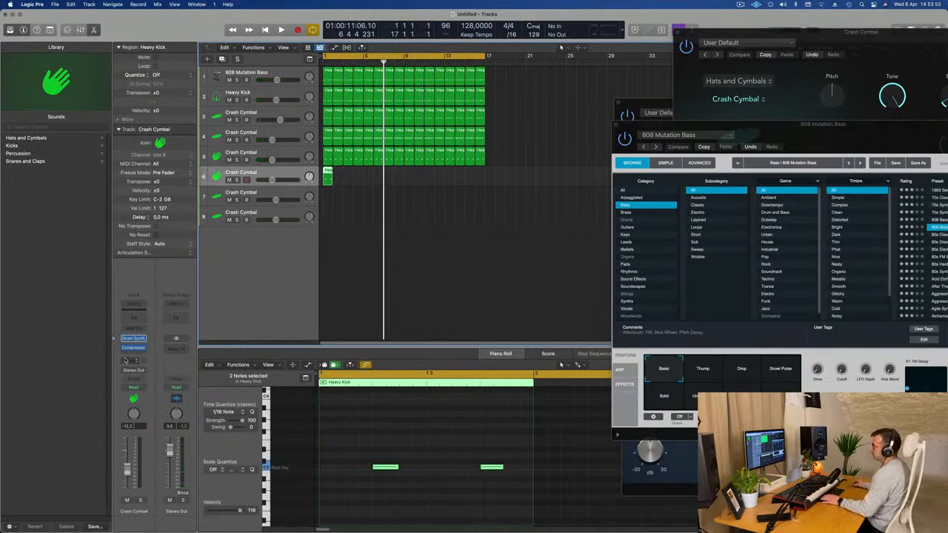
Step: Open the new track's Drum Synth and set its sound to 80s Cowbell from the Percussion category
left_click(133, 339)
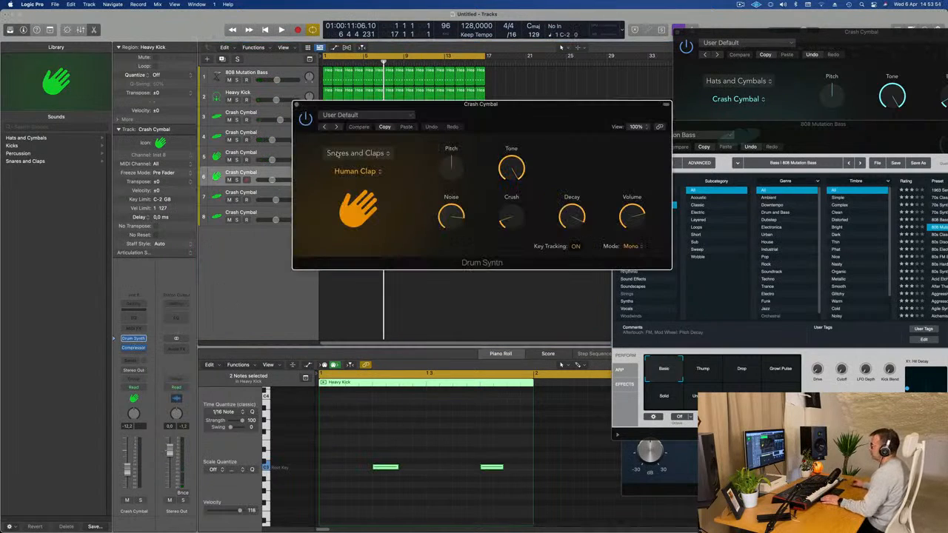
left_click(361, 152)
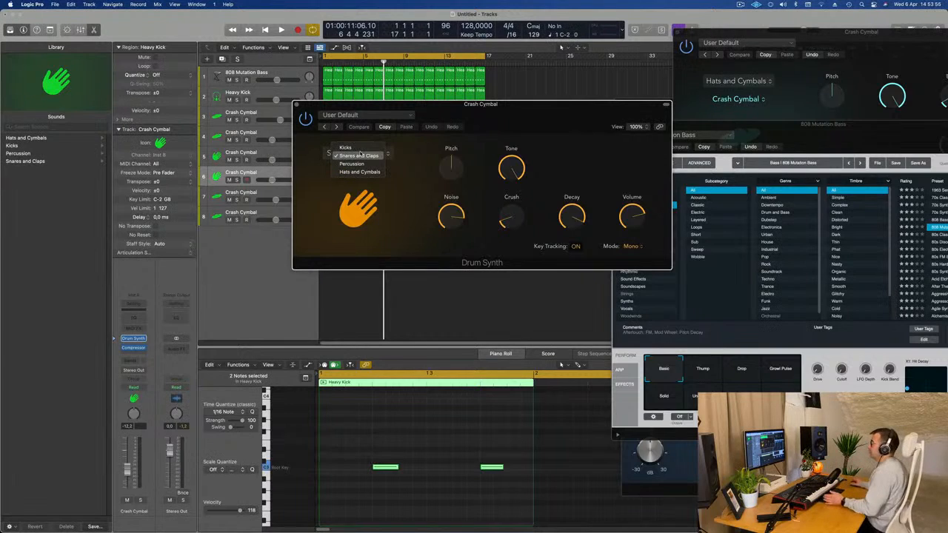
left_click(360, 164)
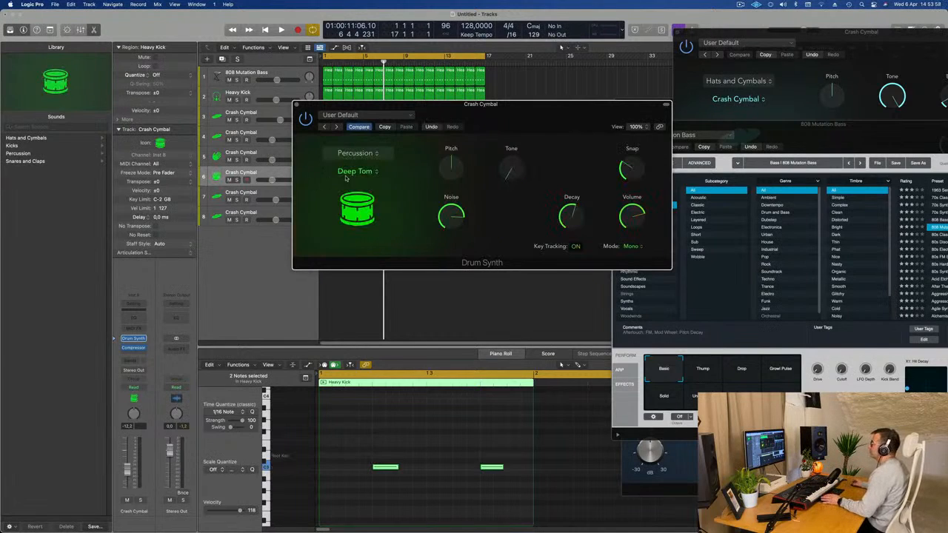
left_click(363, 173)
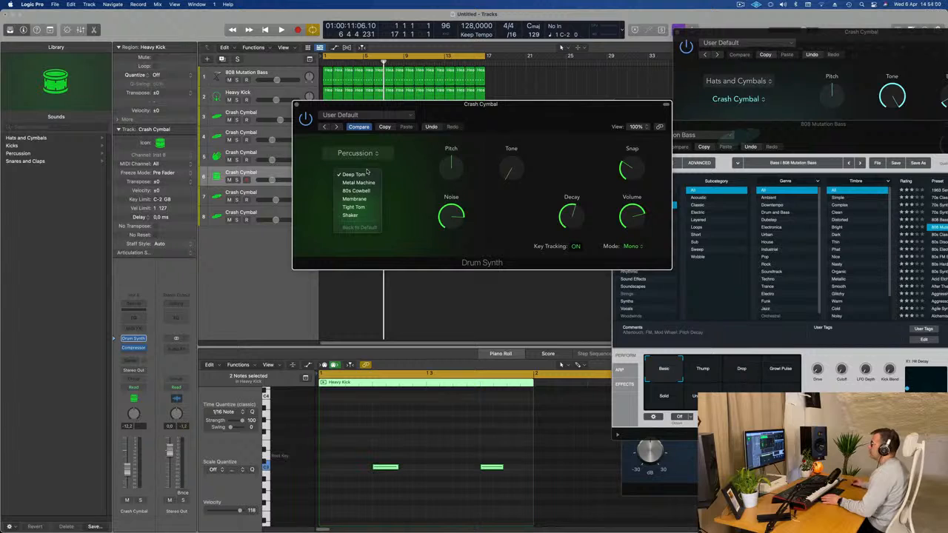
left_click(356, 191)
left_click_drag(444, 103, 620, 120)
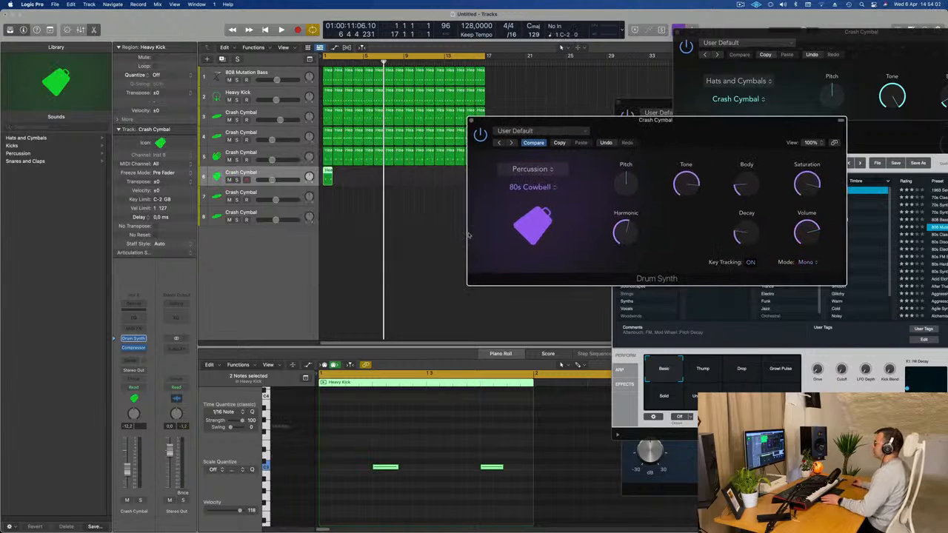
Step: Try transposing the two cowbell notes up an octave during playback, and return them to C3
key("space")
left_click_drag(700, 122, 761, 140)
key("space")
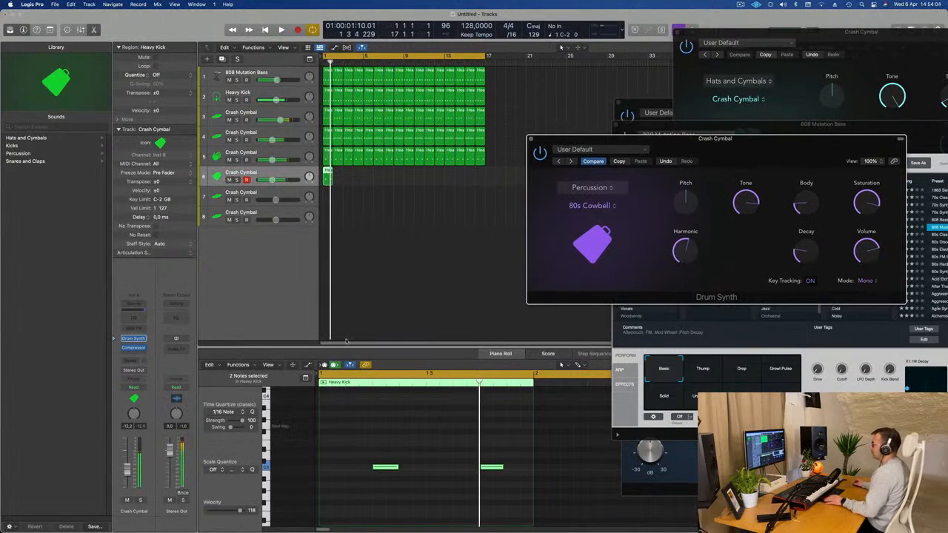
left_click(365, 475)
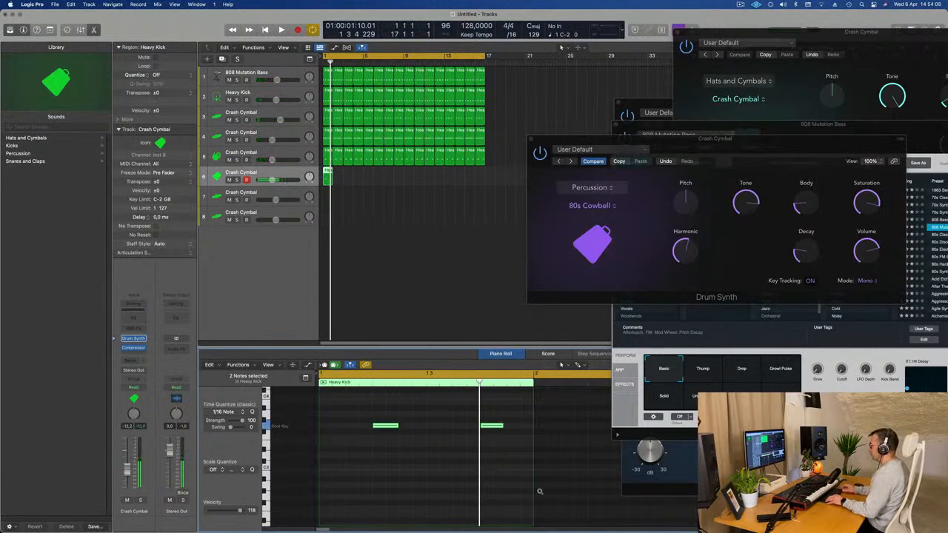
key("space")
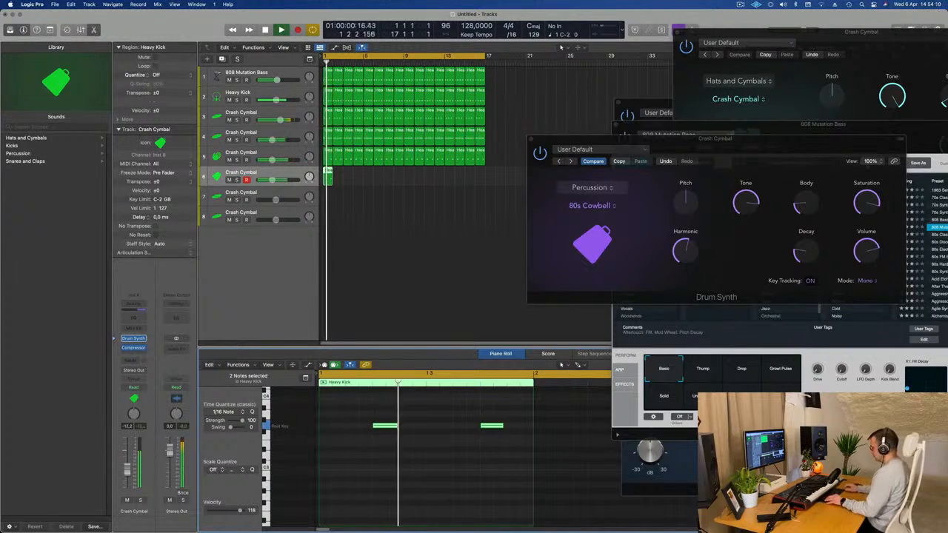
key("alt+Up")
key("alt+Up")
key("alt+Up")
key("alt+Up")
key("alt+Up")
key("alt+shift+Down")
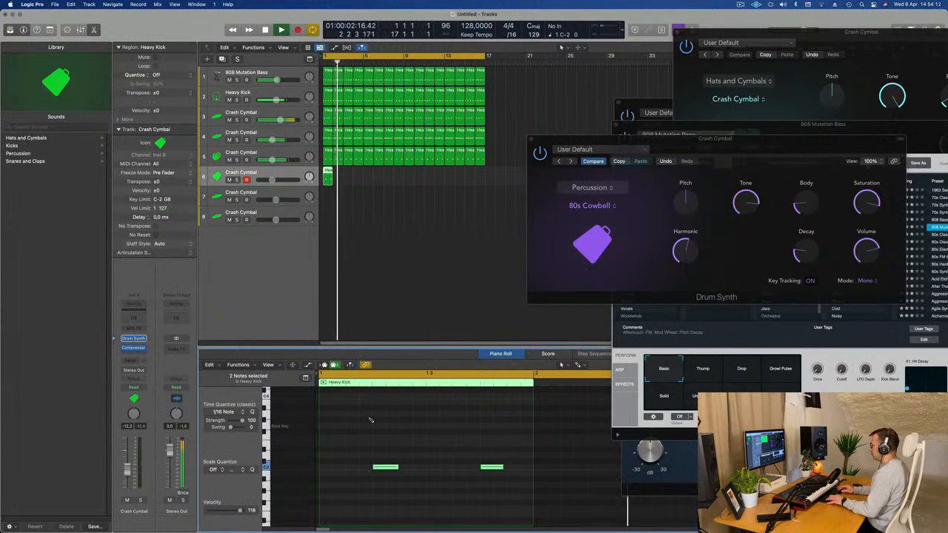
Step: Shorten the two cowbell notes and add a copy of each an eighth note after it
left_click(430, 468)
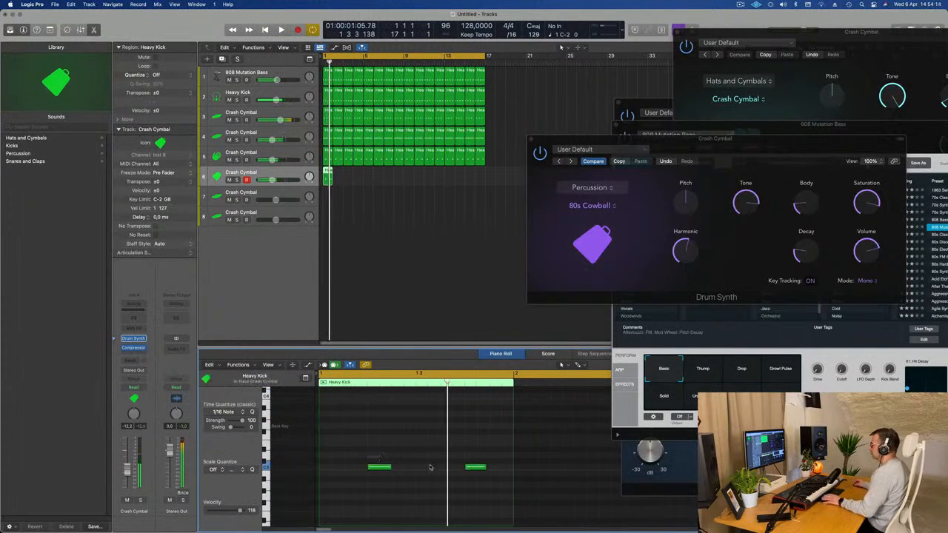
key("super+a")
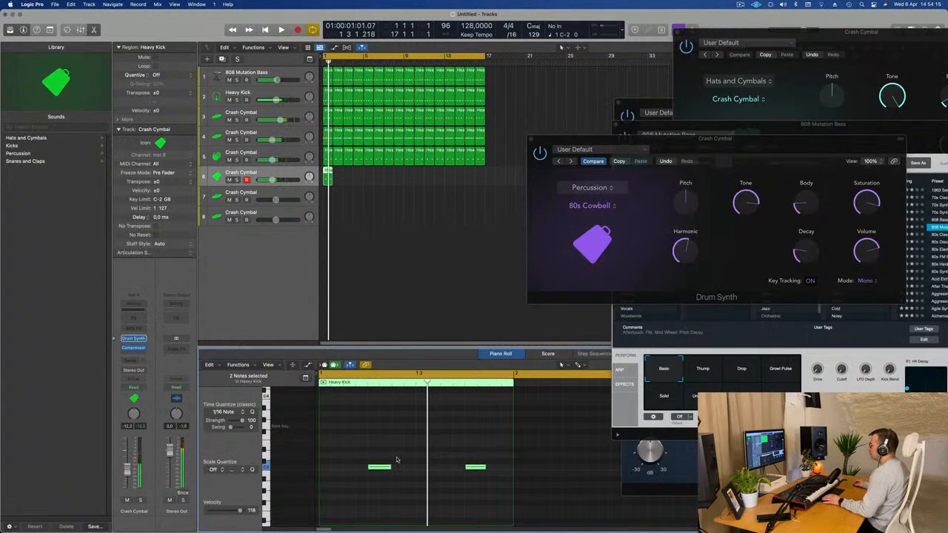
key("super+a")
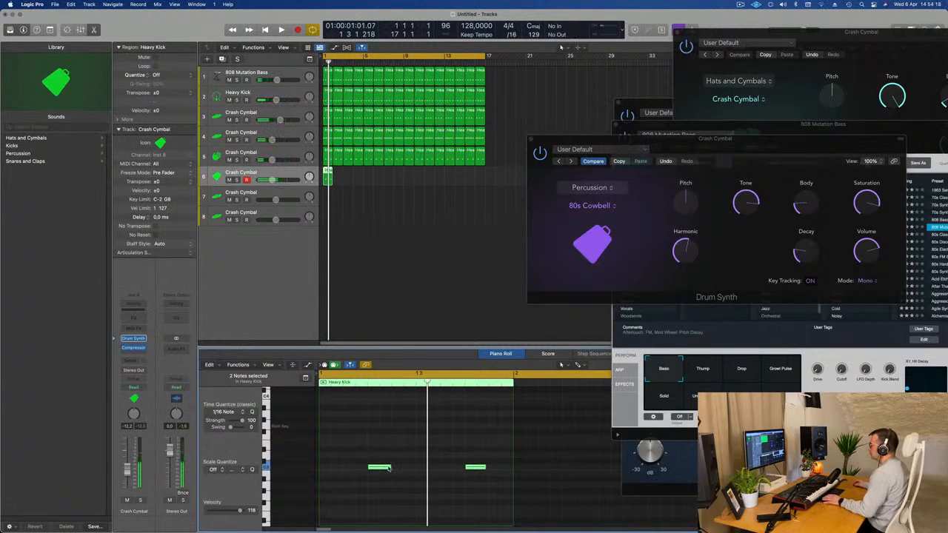
left_click_drag(390, 467, 475, 467)
key("space")
scroll(418, 465, "left", 2)
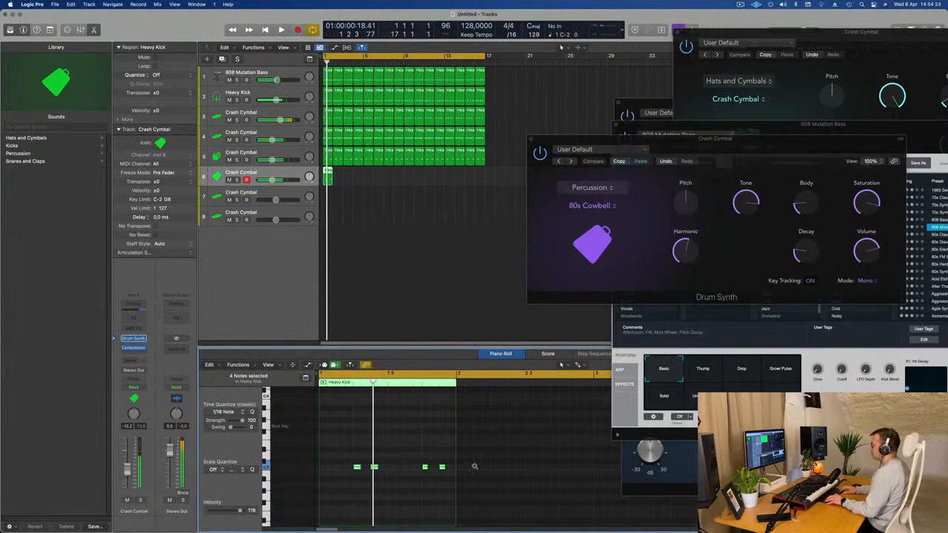
Step: Shift all four cowbell notes three sixteenths earlier and lower the track's volume to about -20.5 dB
key("space")
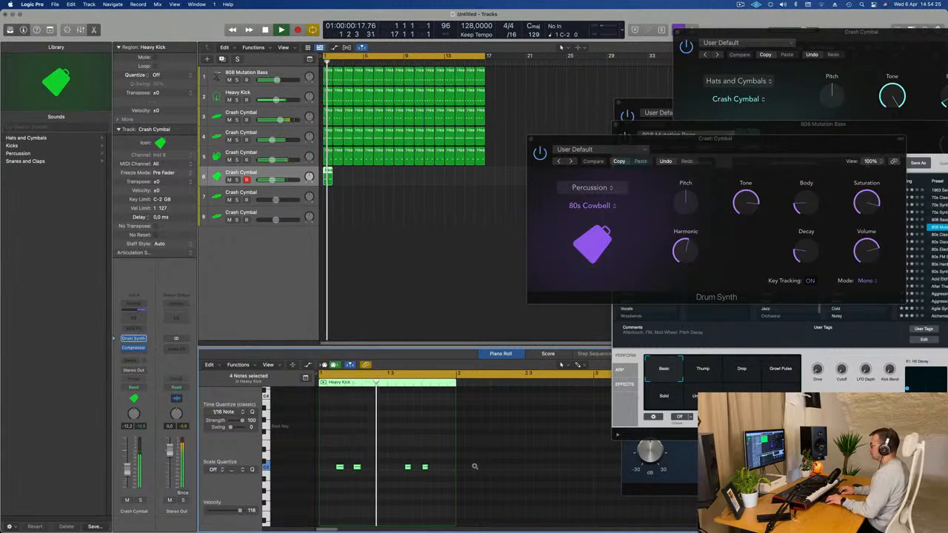
key("alt+Left")
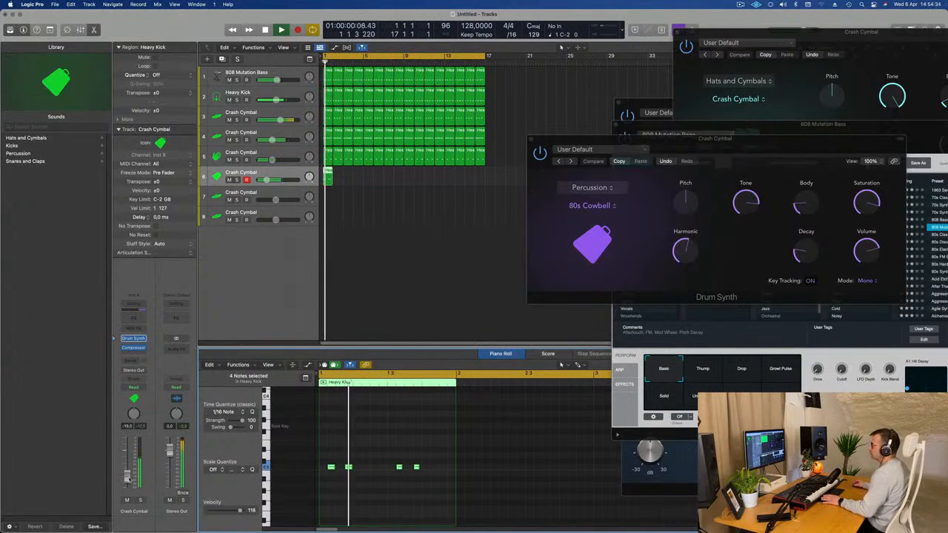
key("space")
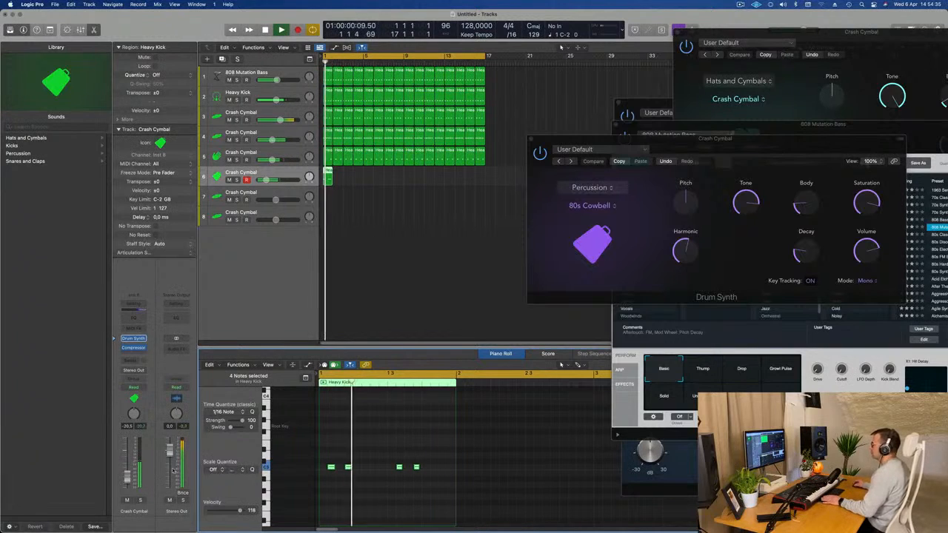
Step: Delete the first and third cowbell notes and move the remaining two an eighth note later
key("space")
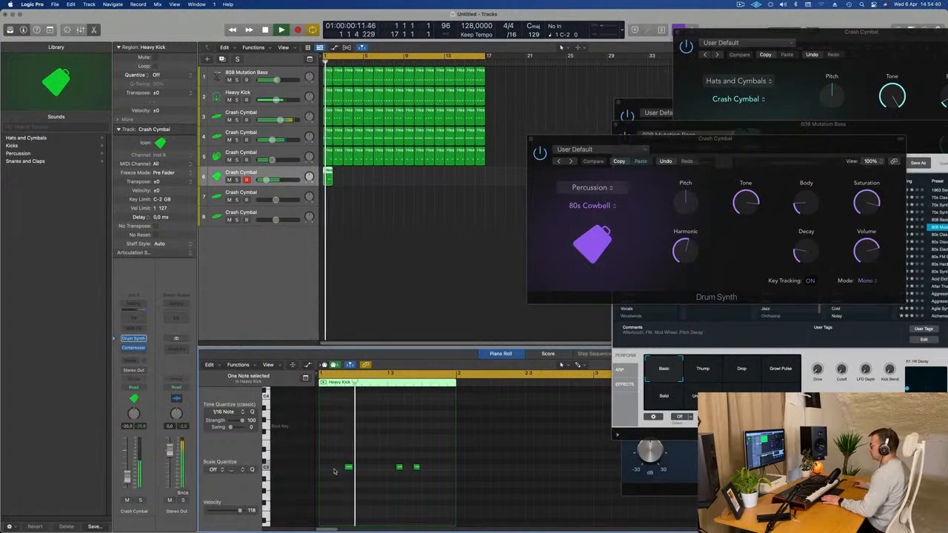
left_click_drag(401, 480, 400, 482)
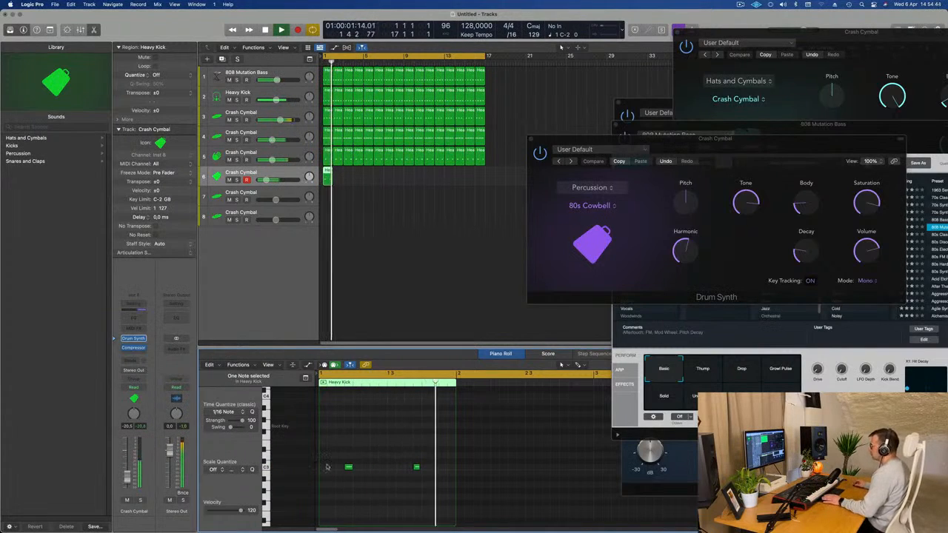
left_click_drag(349, 469, 365, 470)
key("space")
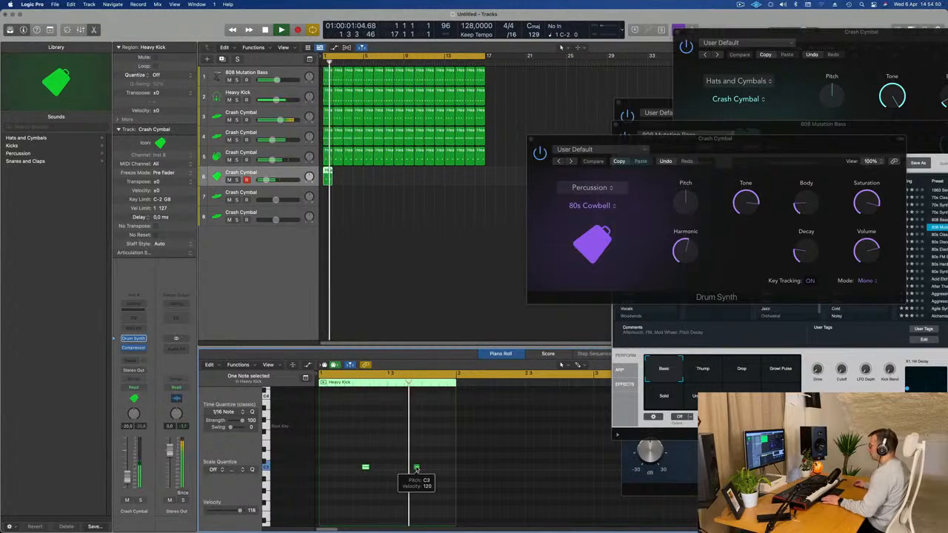
left_click_drag(417, 469, 433, 468)
key("space")
key("space")
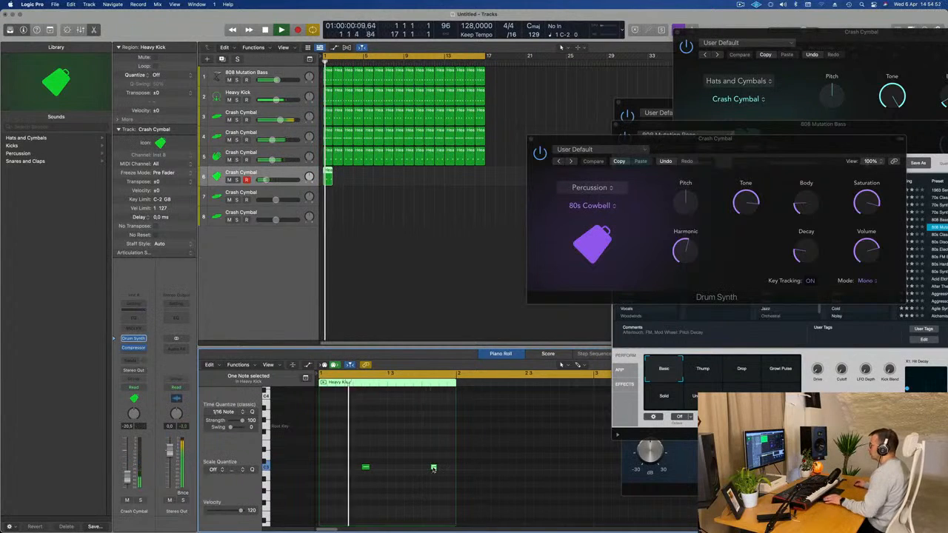
Step: Repeat the one-bar cowbell region along its track to fill all 16 bars
key("super+Left")
left_click_drag(689, 160, 628, 182)
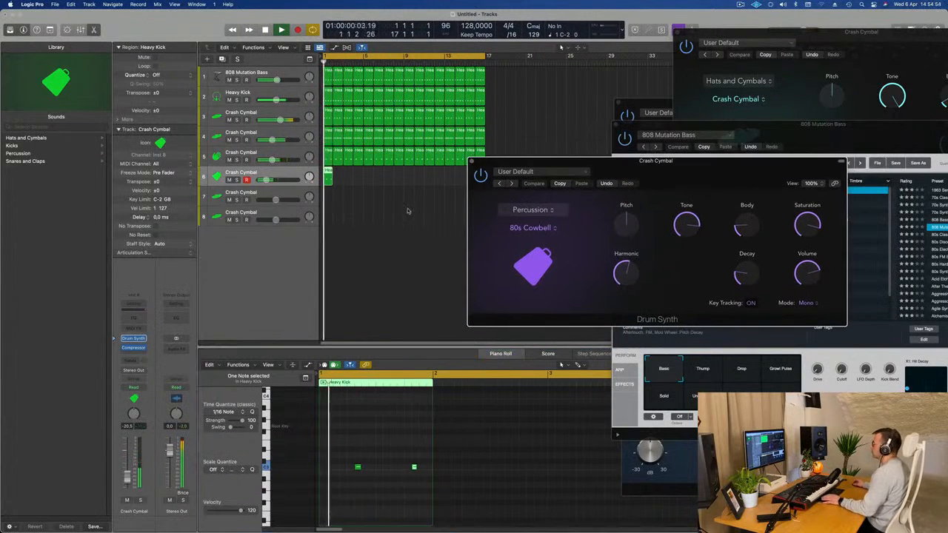
key("super+r")
key("super+r")
key("super+r")
key("super+r")
key("super+r")
key("super+r")
key("super+r")
key("super+r")
key("super+r")
key("super+r")
key("super+r")
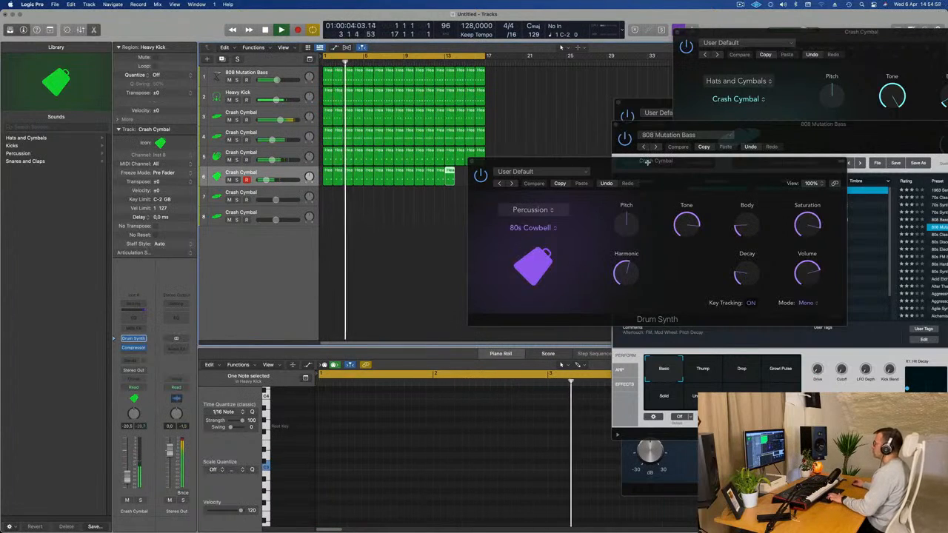
Step: Raise the Body of the 80s Cowbell in Drum Synth and try different Decay amounts
left_click_drag(648, 163, 508, 247)
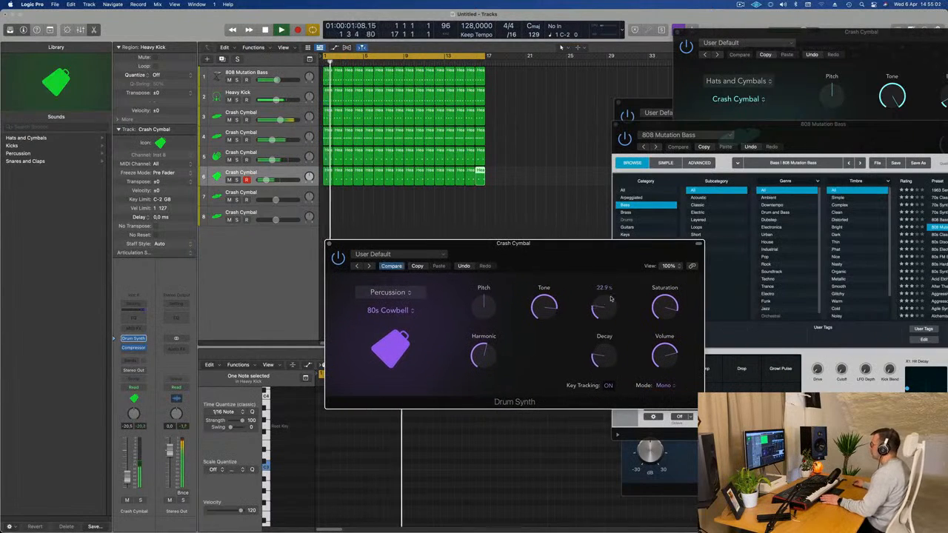
left_click_drag(606, 317, 610, 309)
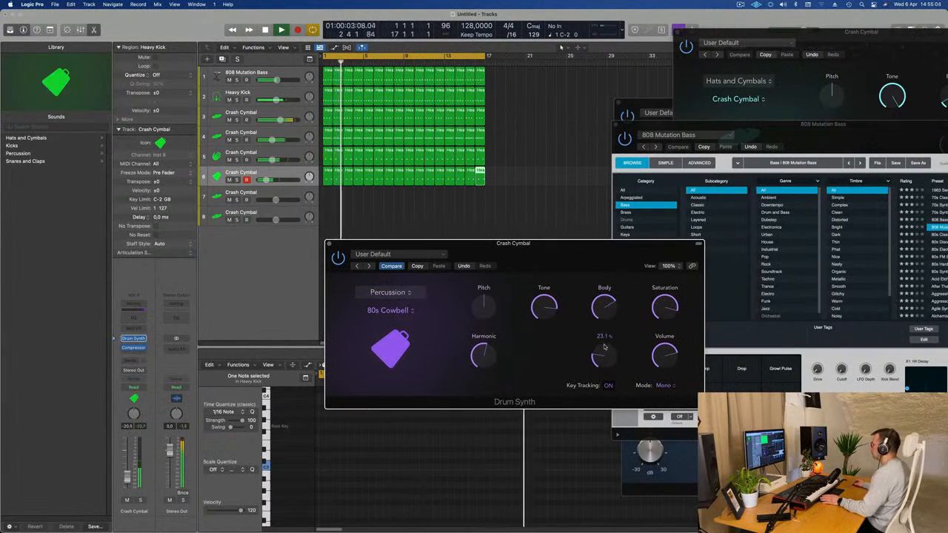
left_click_drag(604, 356, 607, 336)
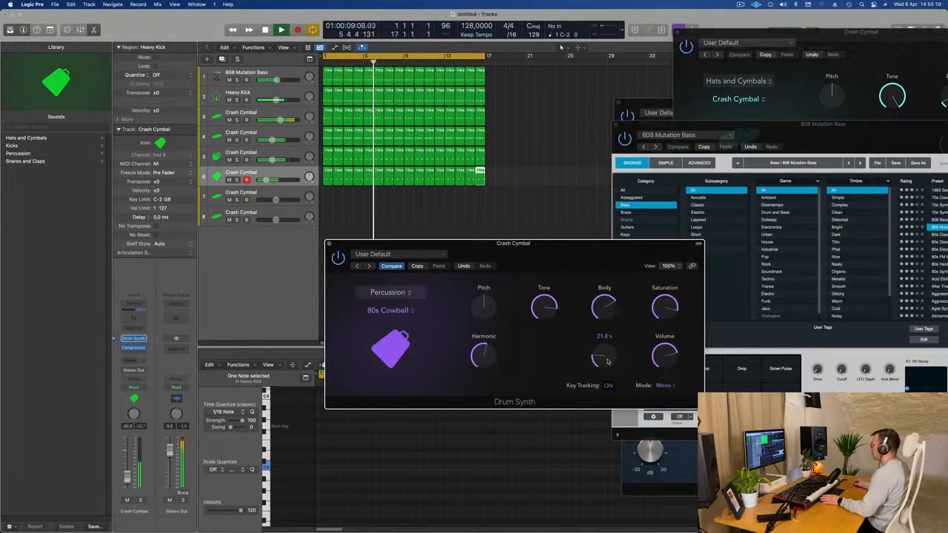
Step: Try high and low Harmonic amounts on the cowbell, settle just above the middle, and readjust its Decay
left_click_drag(483, 357, 490, 345)
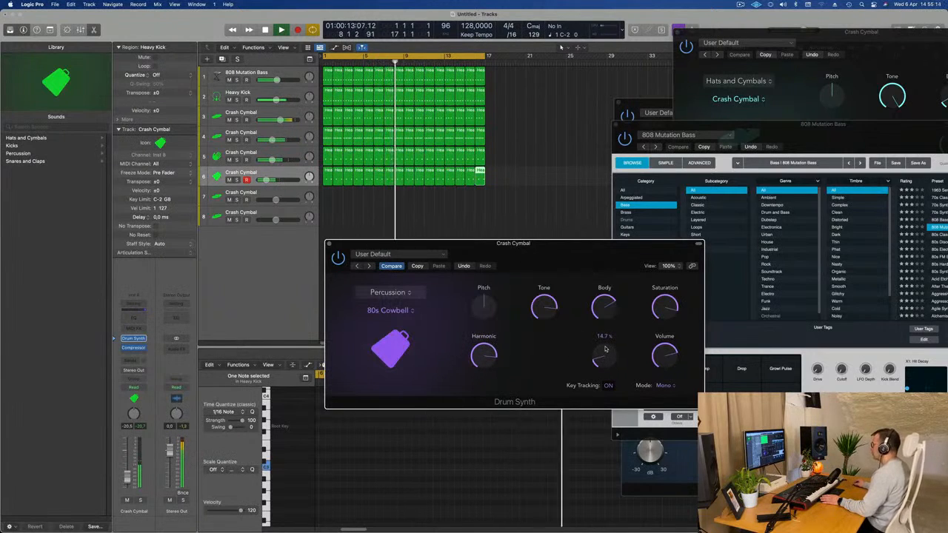
left_click_drag(485, 357, 484, 402)
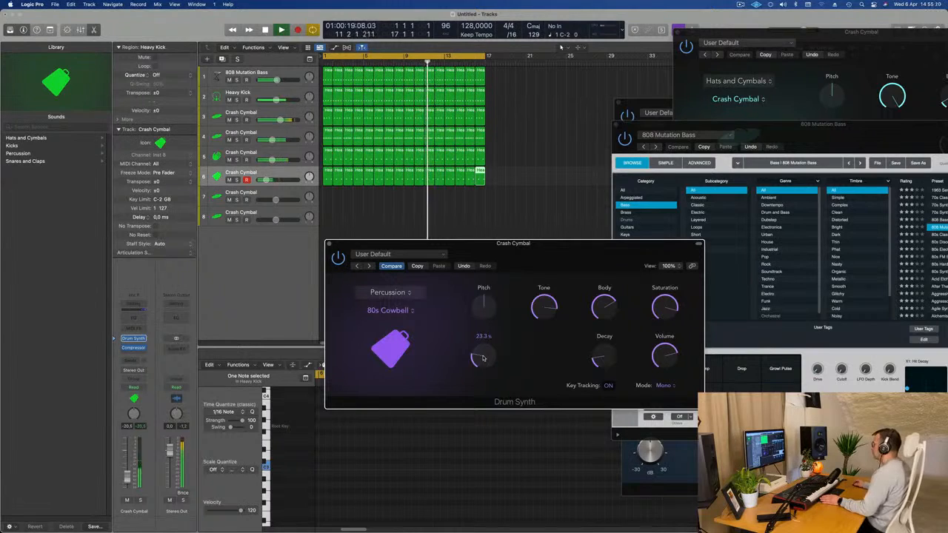
left_click_drag(482, 359, 486, 350)
left_click_drag(609, 354, 606, 355)
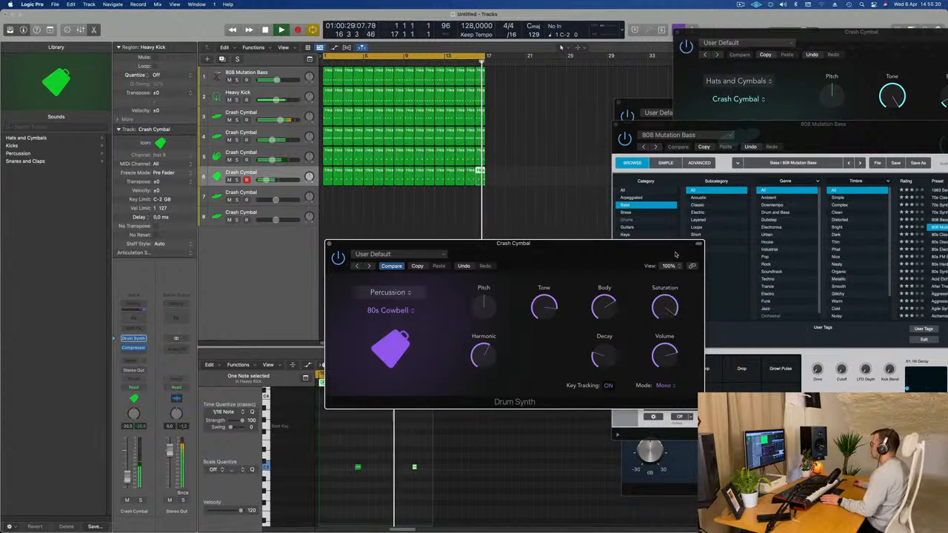
Step: Give the cowbell full Saturation, higher Body, mid-level Tone and minimum Decay, and close the synth
left_click_drag(669, 313, 670, 291)
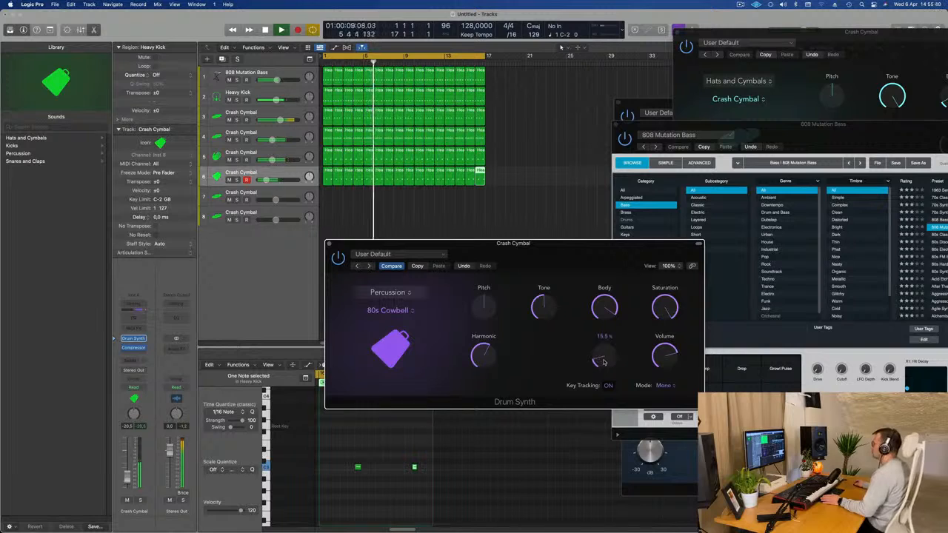
left_click_drag(581, 258, 560, 266)
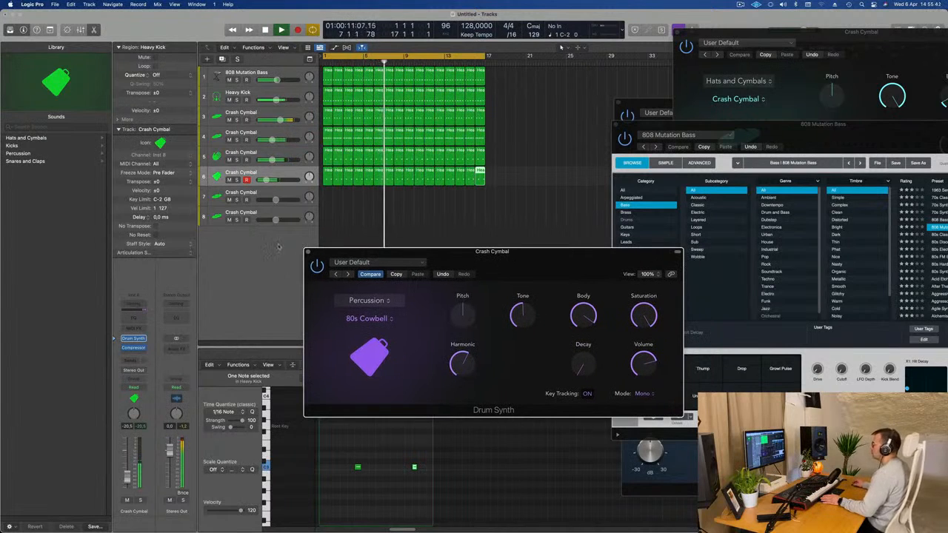
left_click(307, 253)
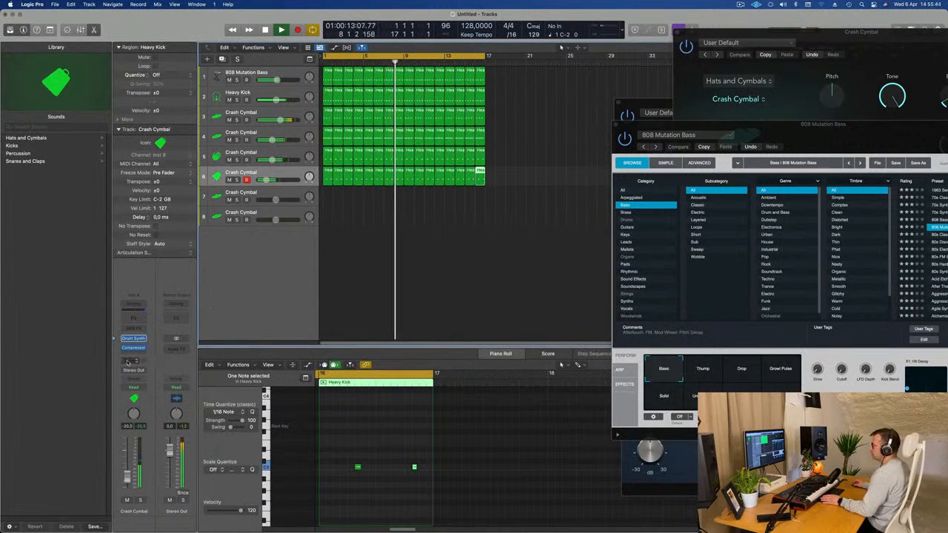
Step: Send the cowbell track to Bus 1 and insert a Tape Delay on the resulting aux channel
left_click(133, 361)
mouse_move(131, 374)
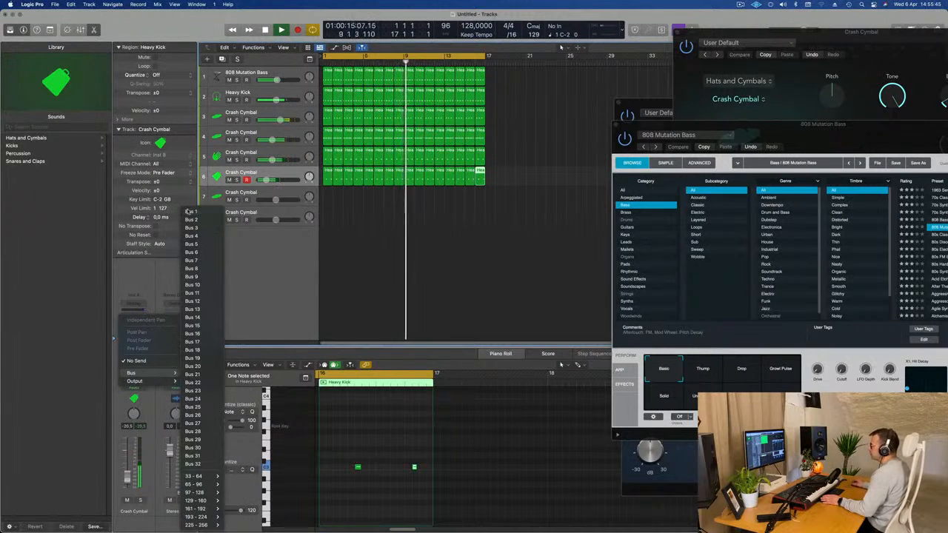
left_click(191, 212)
left_click(176, 345)
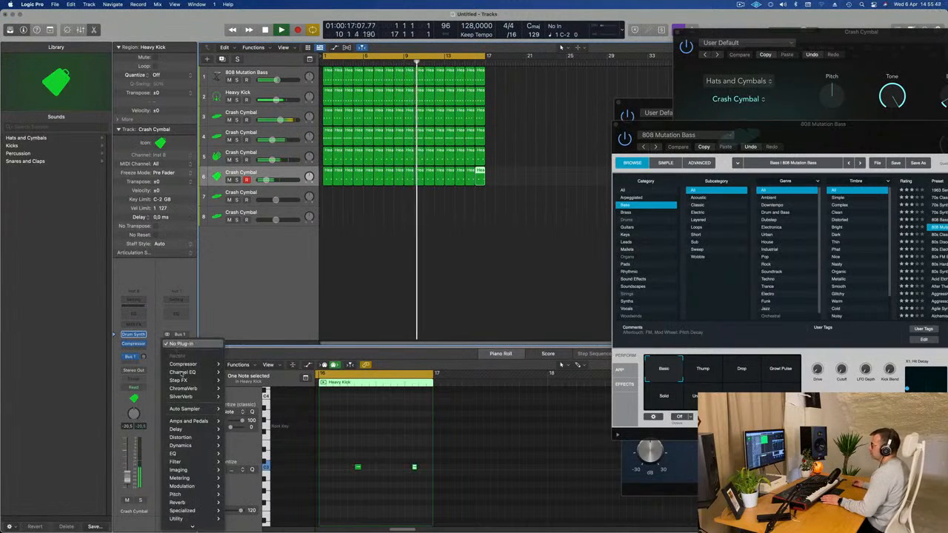
mouse_move(209, 438)
mouse_move(182, 429)
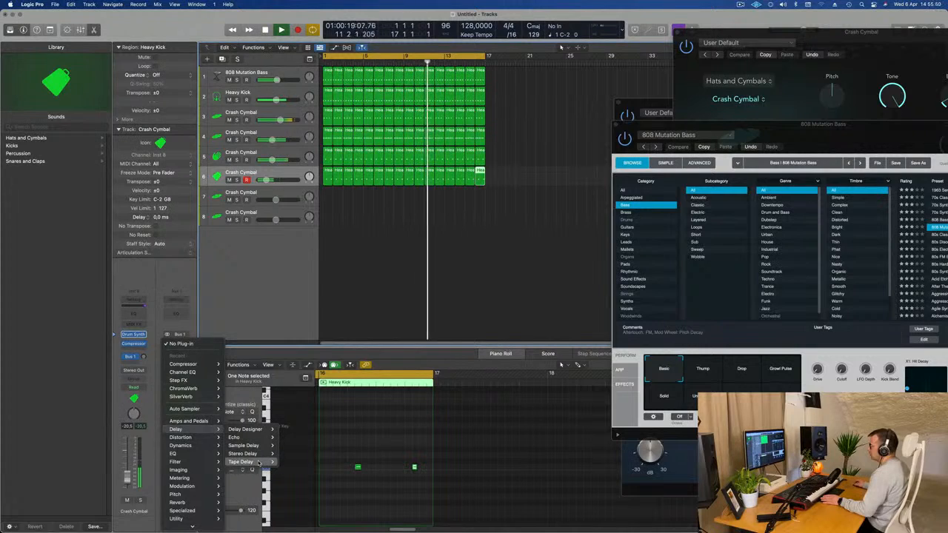
left_click(244, 461)
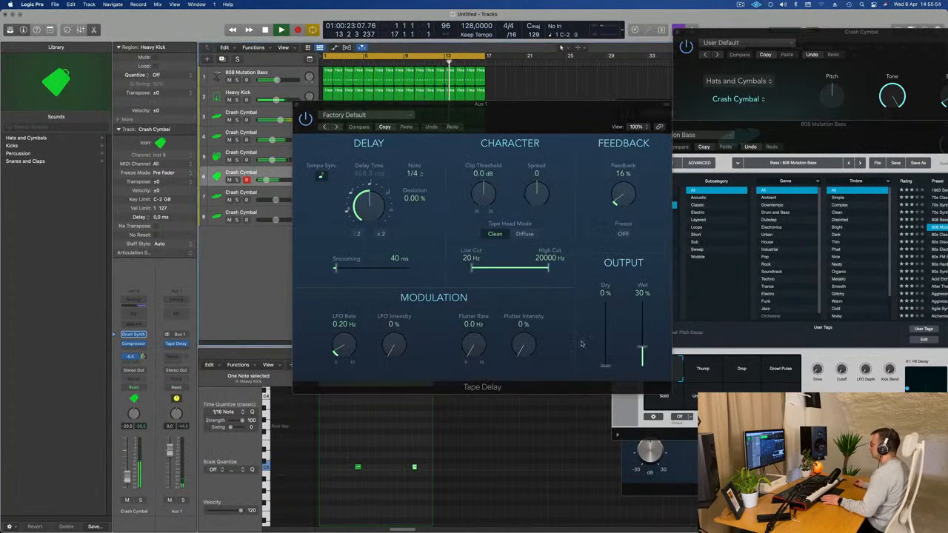
Step: Raise the Tape Delay's Wet output, audition its presets in reverse order, and settle on 1/8 Note Dotted Dub
left_click_drag(641, 348, 509, 295)
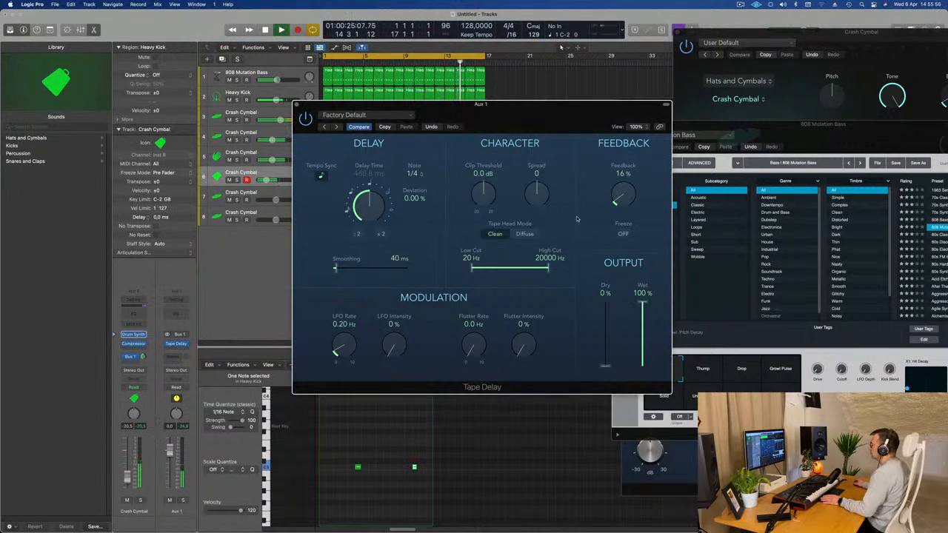
left_click(324, 126)
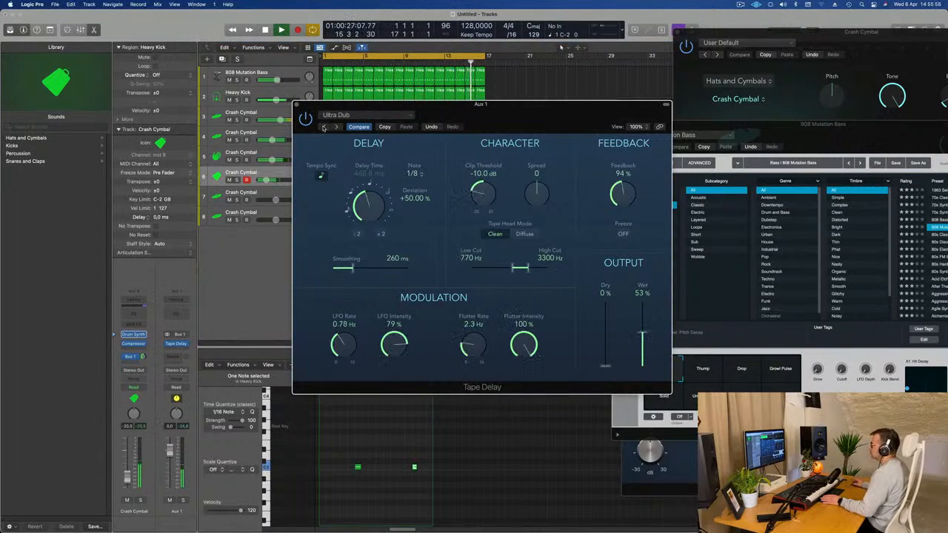
left_click(323, 127)
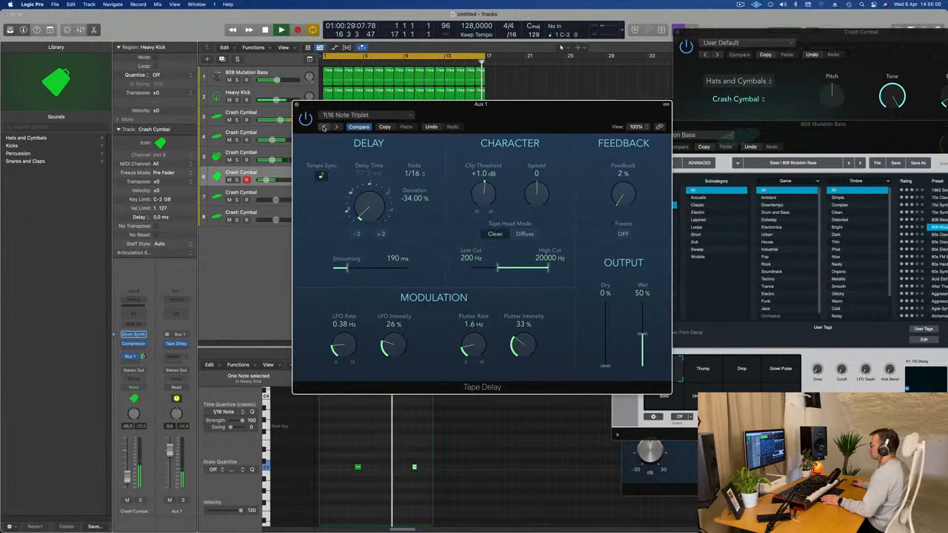
left_click(324, 127)
left_click(324, 127)
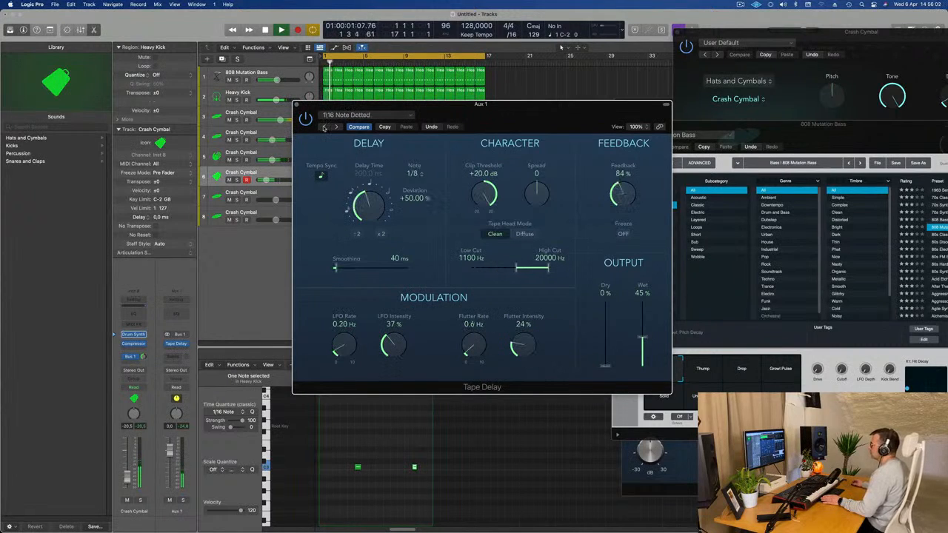
left_click(324, 127)
left_click(324, 127)
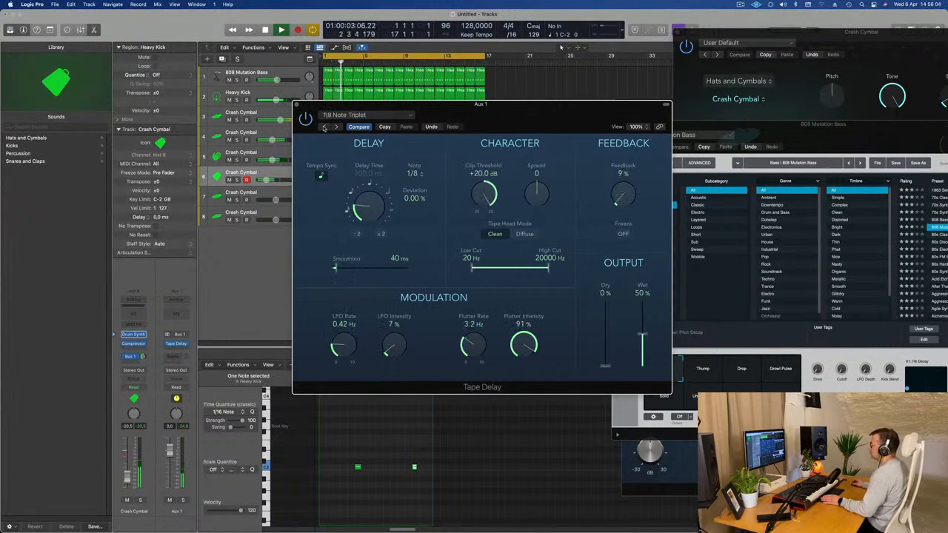
left_click(323, 126)
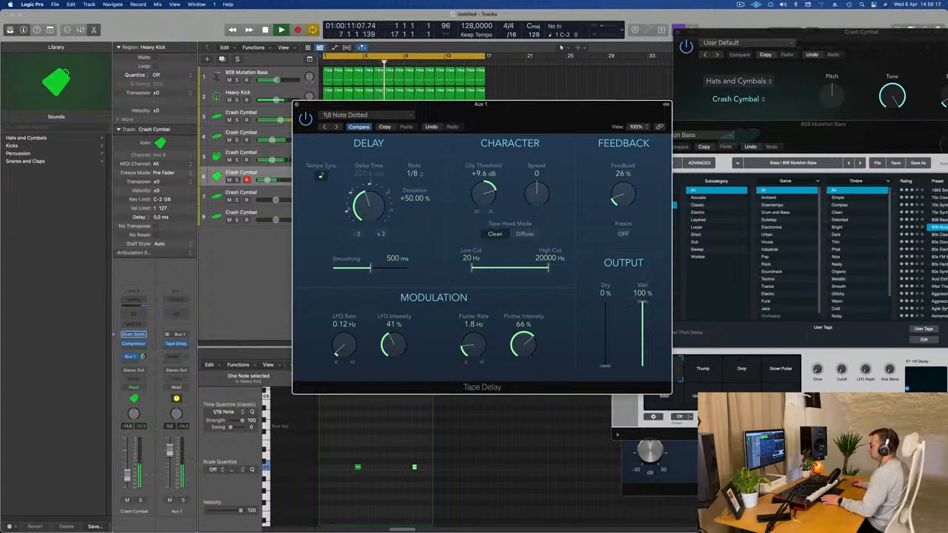
left_click(155, 437)
left_click(324, 128)
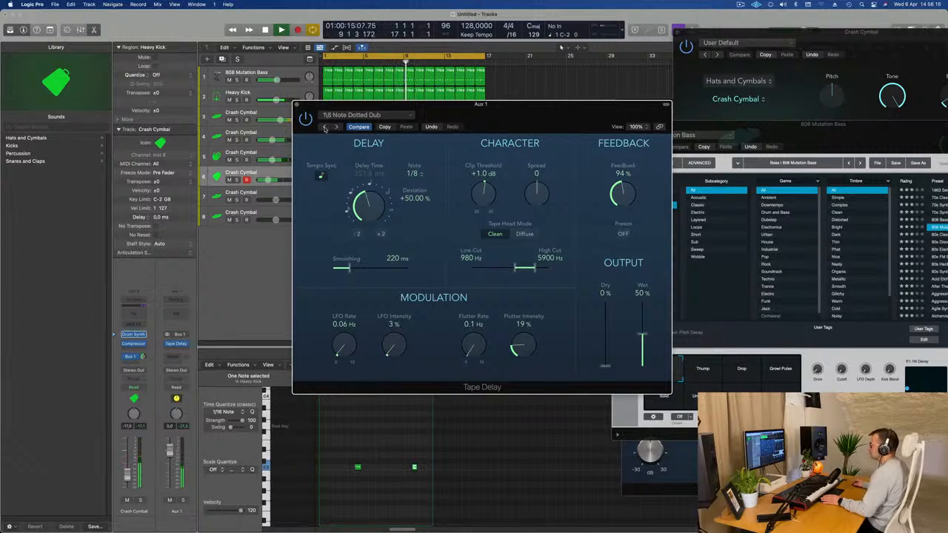
Step: Set the cowbell track's volume to about -16 dB and adjust its Bus 1 send level
left_click_drag(450, 121, 603, 112)
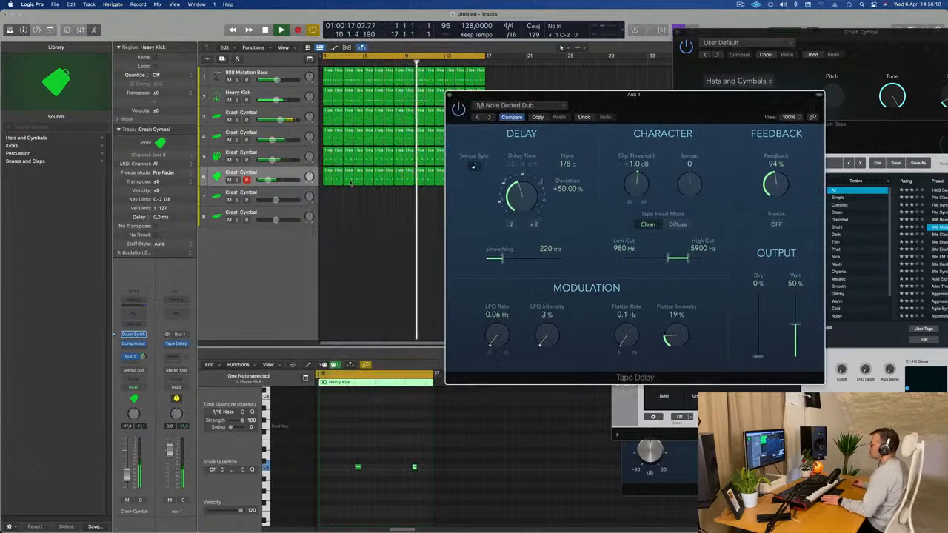
left_click_drag(128, 476, 127, 475)
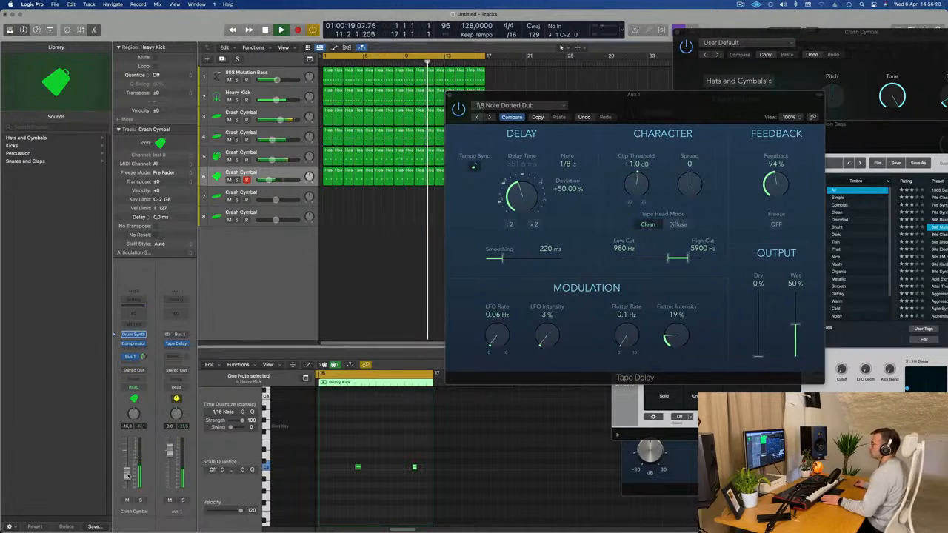
left_click_drag(144, 358, 145, 357)
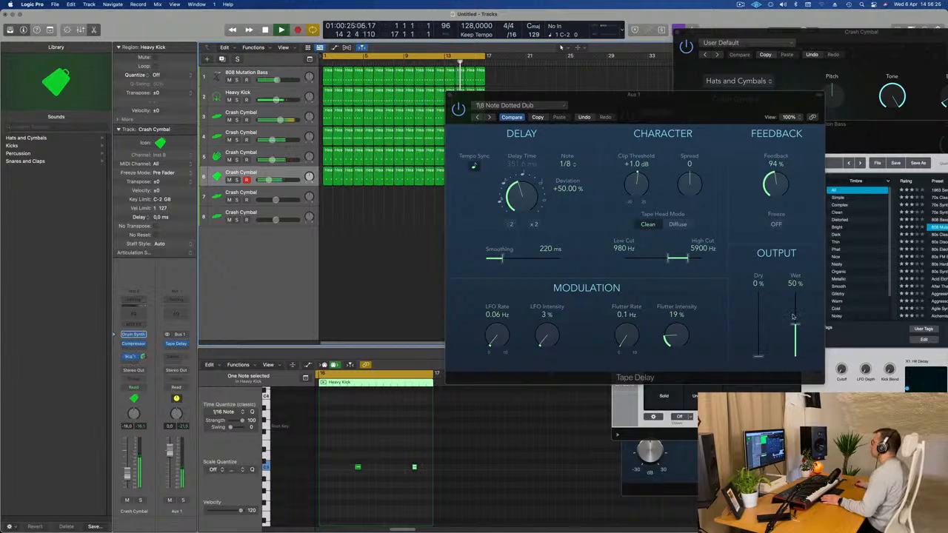
Step: Set the Tape Delay's Wet output to 100%, readjust the cowbell's Bus 1 send, and close the plug-in
left_click_drag(794, 320, 795, 286)
left_click_drag(621, 95, 592, 108)
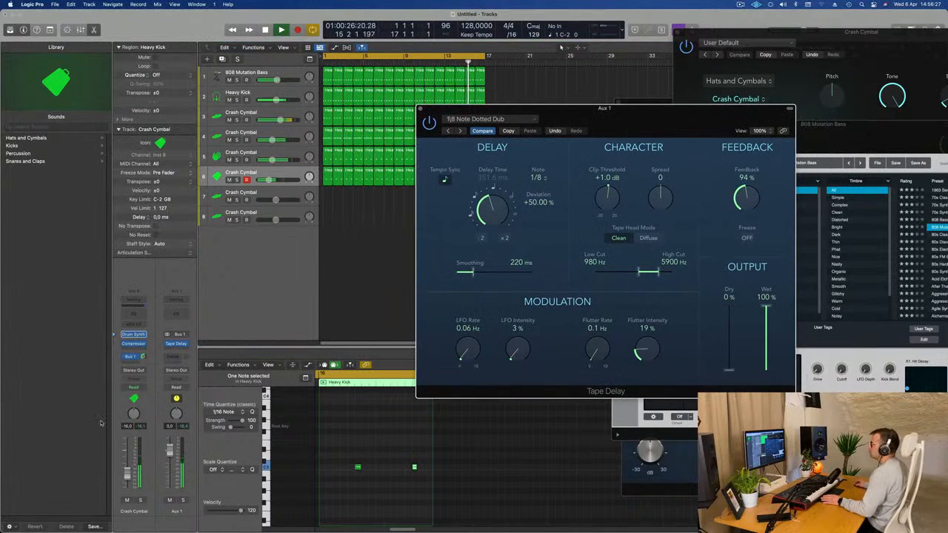
left_click(144, 359)
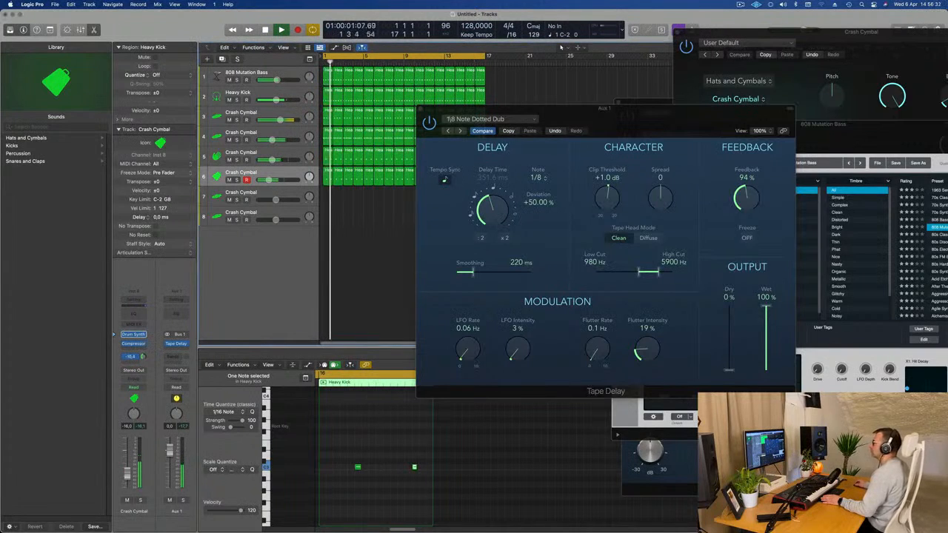
left_click_drag(418, 112, 300, 221)
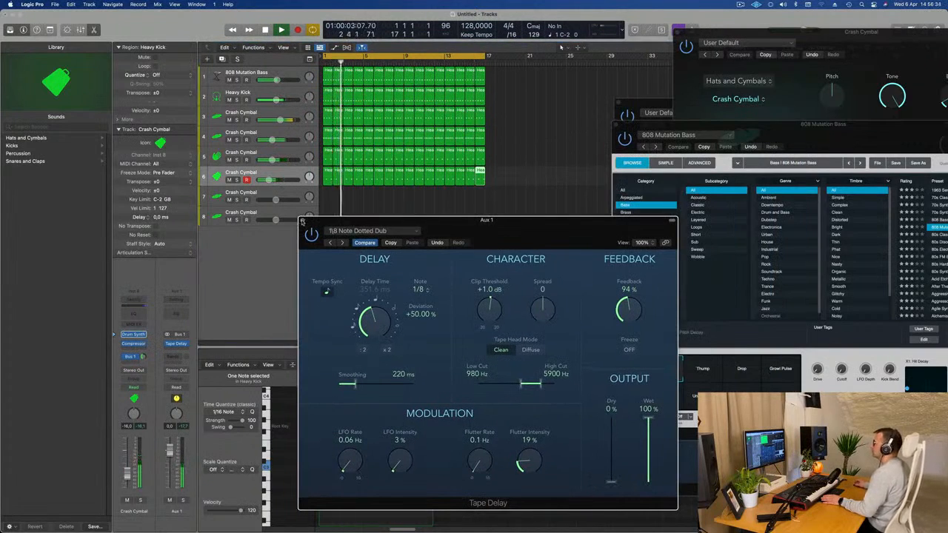
left_click(301, 221)
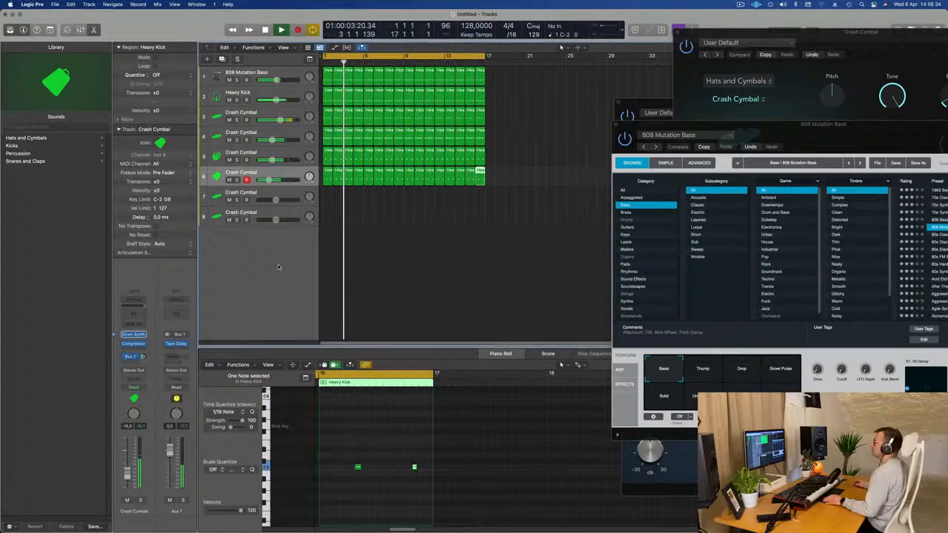
Step: Duplicate the cowbell track with its settings and move the first-bar cowbell region onto the duplicate
left_click(291, 179)
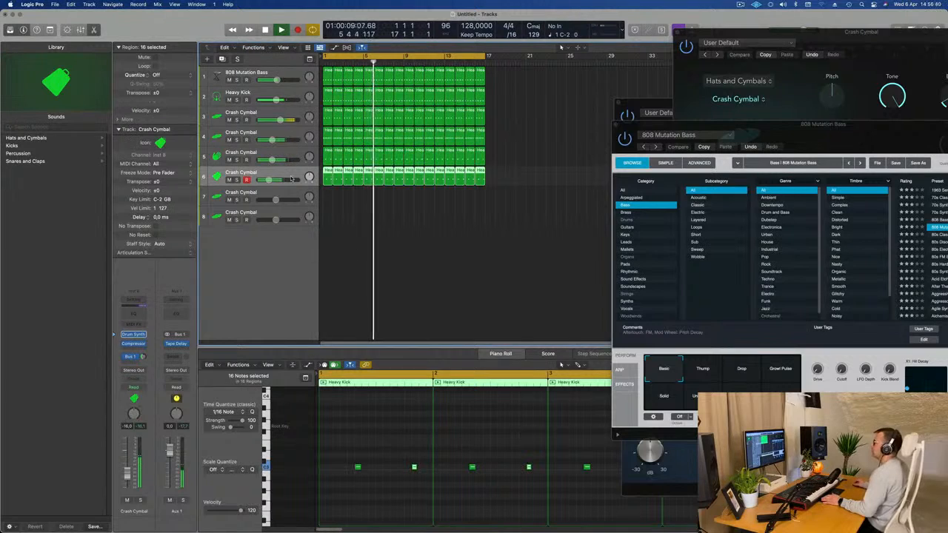
key("space")
left_click(222, 59)
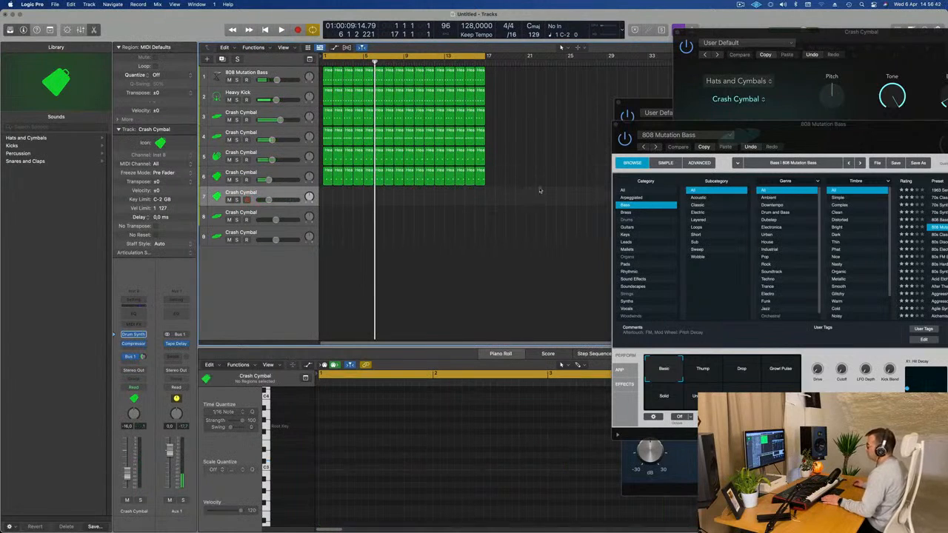
left_click(328, 178)
left_click_drag(326, 199, 327, 199)
key("Return")
key("space")
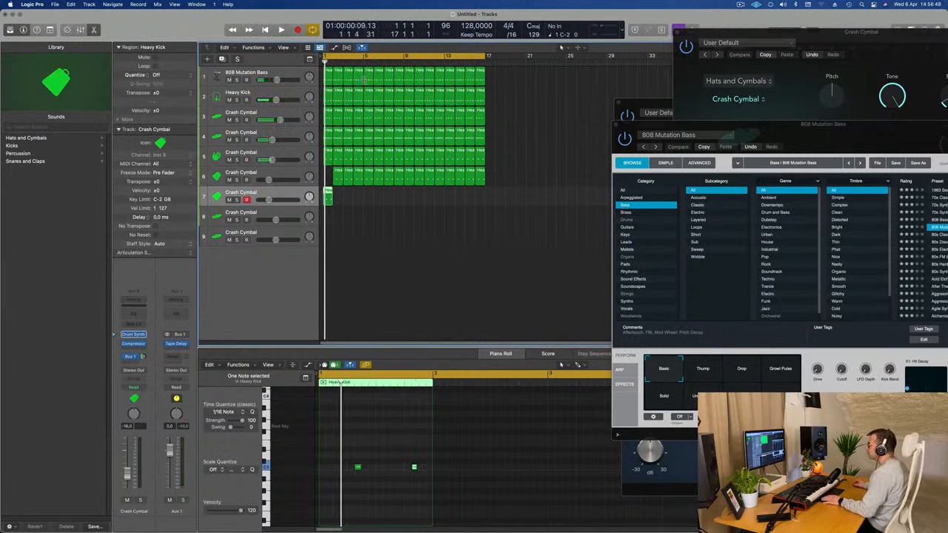
Step: Duplicate the 808 Mutation Bass track above the original and place the single one-bar region on it at bar 1
left_click(216, 73)
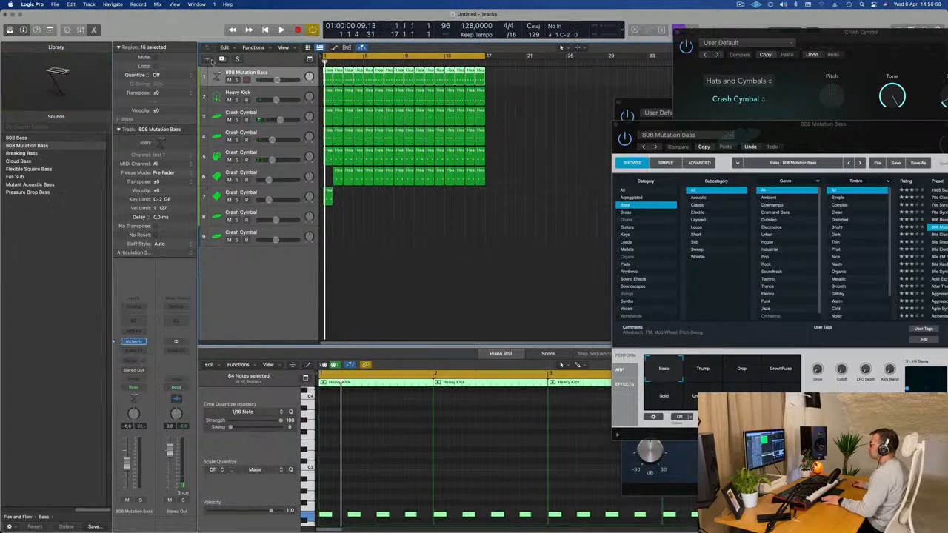
key("super+d")
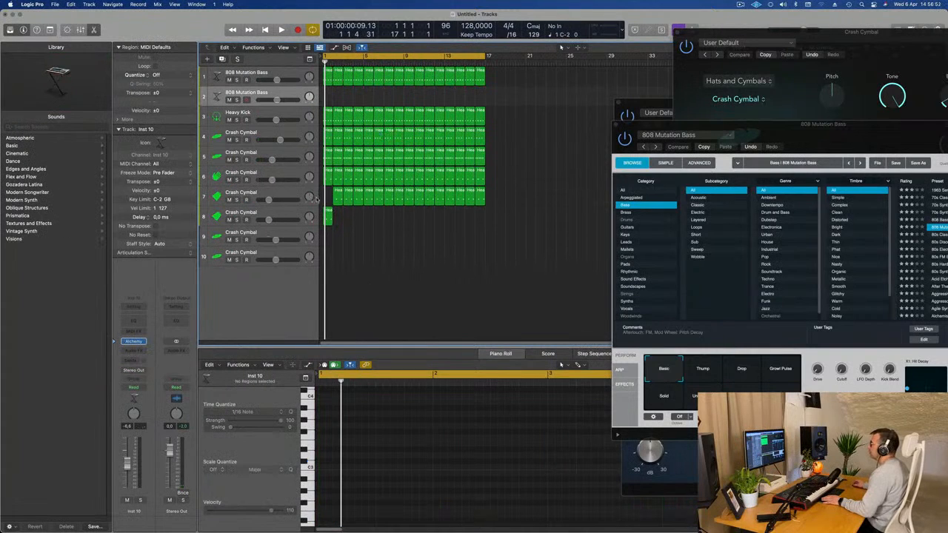
left_click_drag(328, 214, 326, 97)
left_click_drag(218, 96, 219, 75)
key("space")
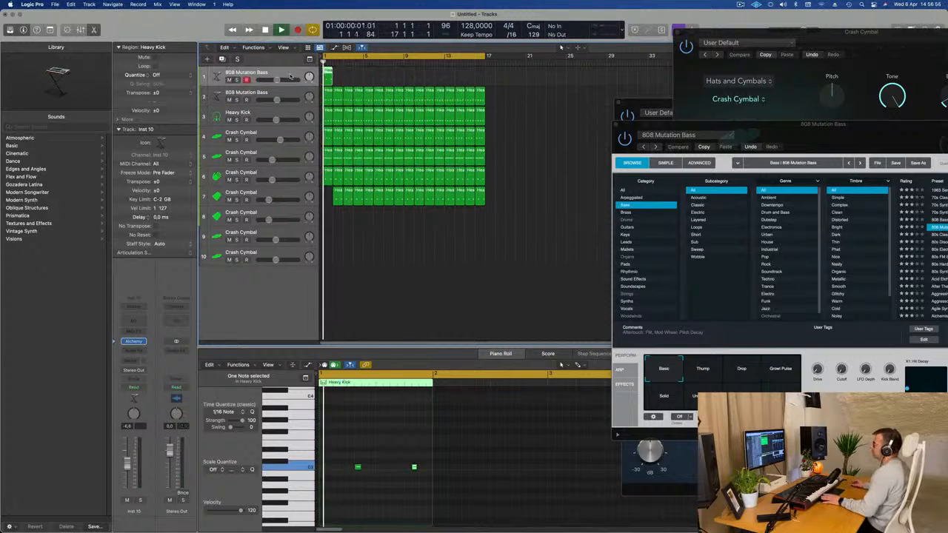
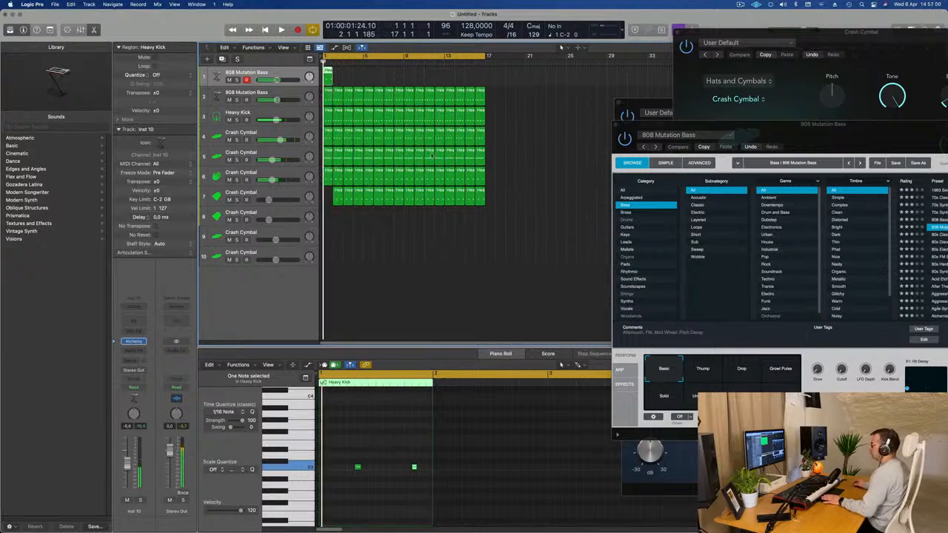
Step: Copy the bar 2 cowbell region into the empty first bar and hide the open plug-in windows
mouse_move(338, 201)
left_mouse_down()
mouse_move(326, 203)
mouse_move(339, 197)
left_mouse_up()
key("v")
key("space")
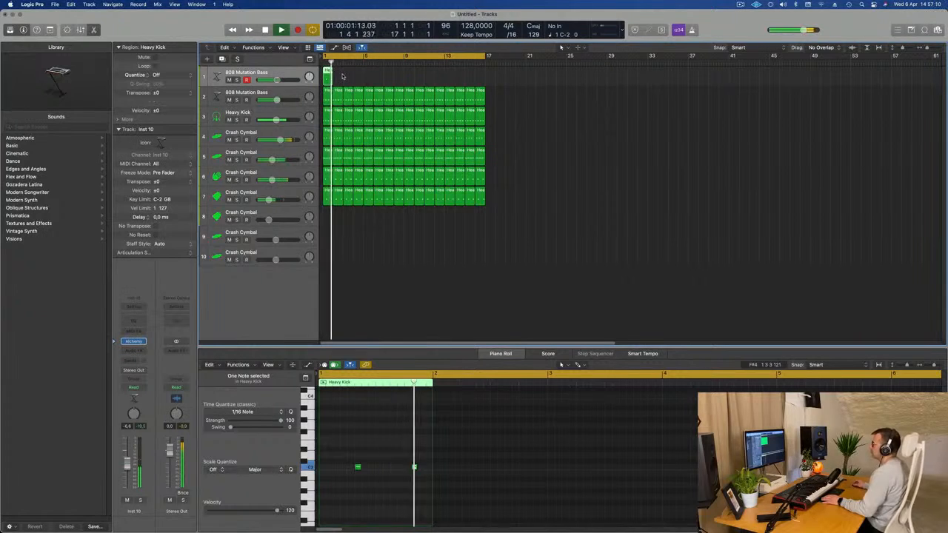
Step: Delete the first note of the new bass region and shift the remaining C3 note one sixteenth later
key("space")
left_click_drag(345, 452, 369, 488)
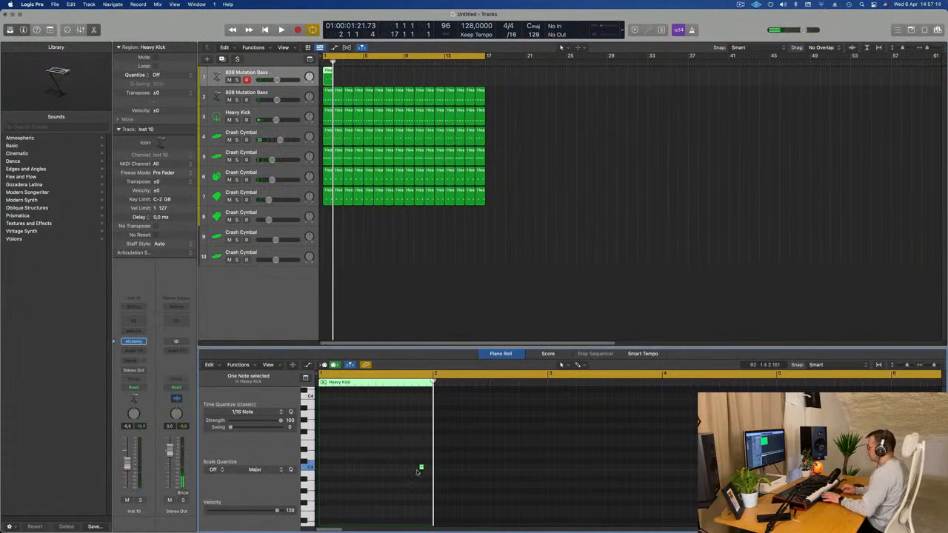
key("space")
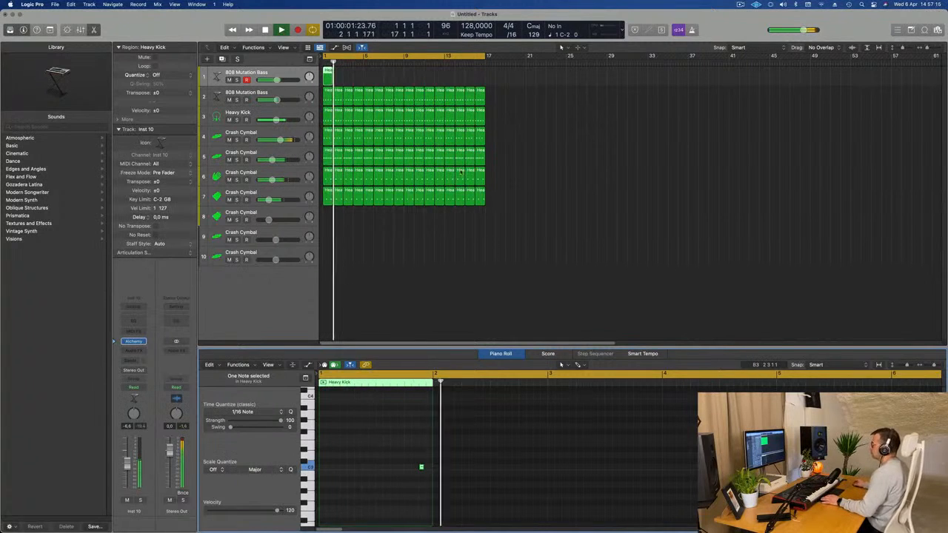
Step: Repeat the one-bar region on the new bass track to fill all 16 bars, and restart playback from bar 1
left_click_drag(352, 79, 317, 74)
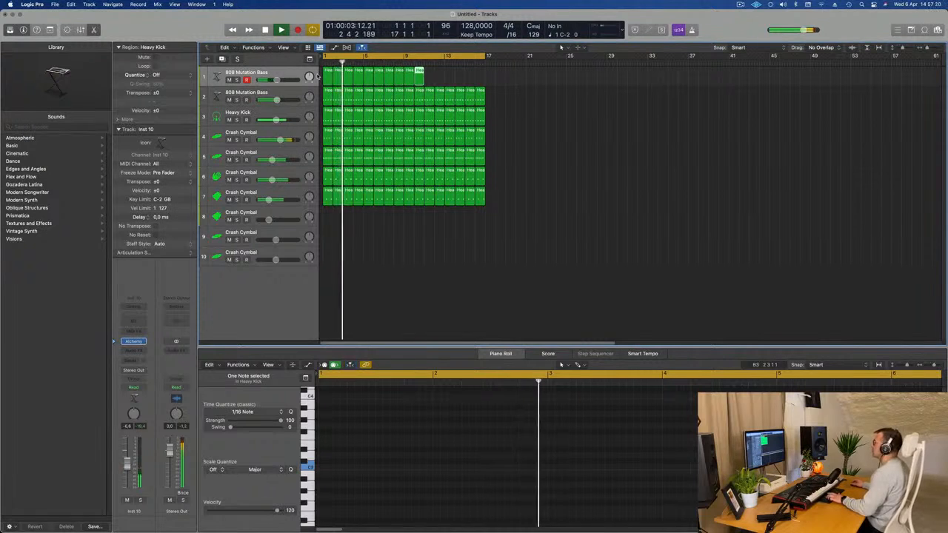
key("super+r")
key("super+r")
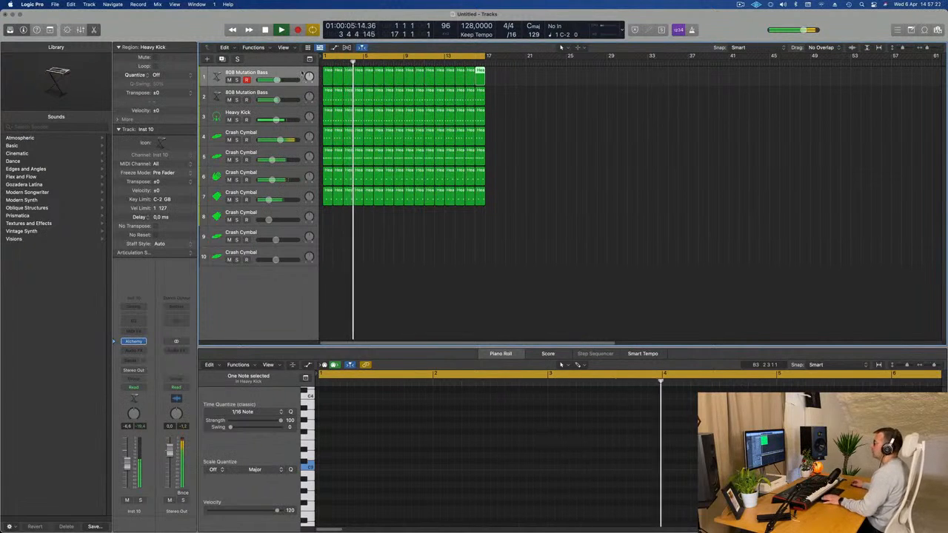
left_click(317, 76)
key("Return")
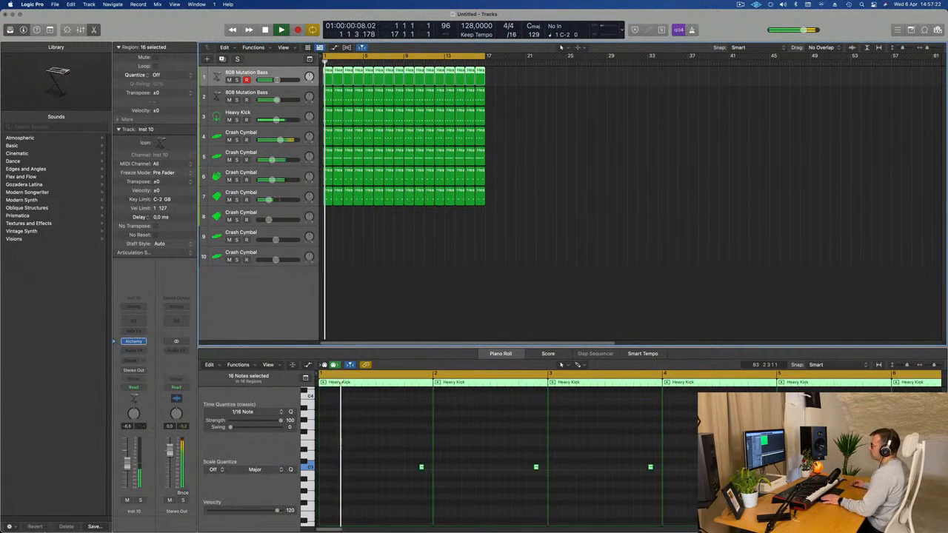
Step: Try all the new bass track's notes an octave higher, and transpose them back down an octave
left_click(375, 455)
key("super+a")
key("alt+shift+Up")
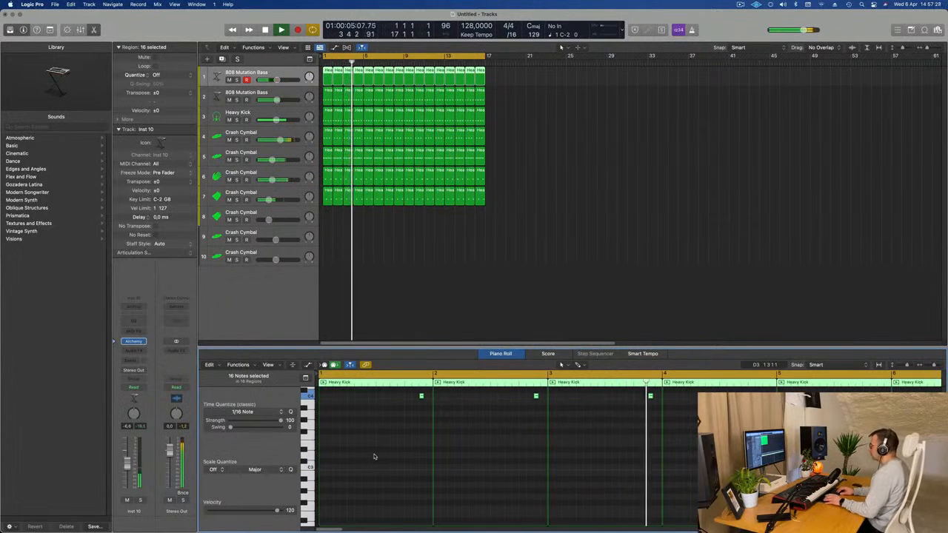
key("alt+shift+Down")
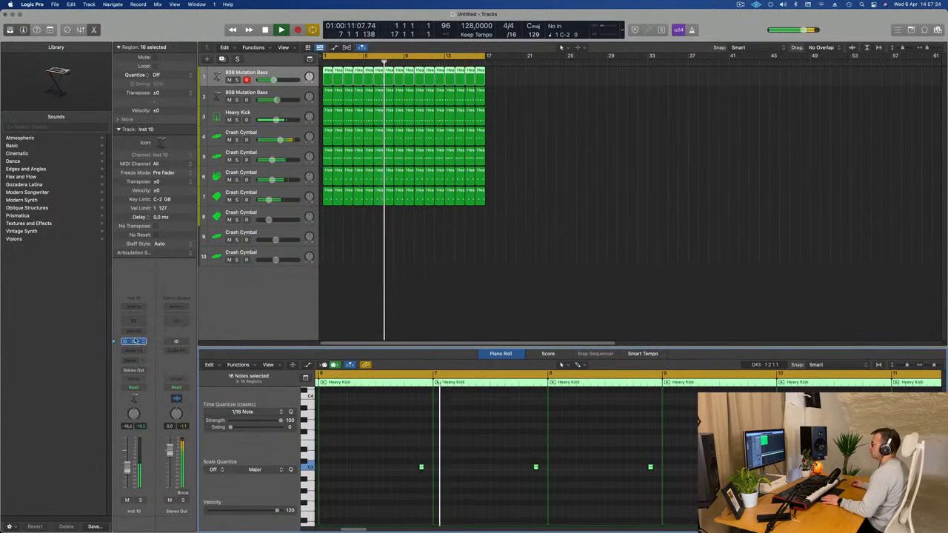
Step: Open Alchemy on the new bass track and audition 80s Classic Synth Bass, 80s FM Bass Attack and 80s Hard Bass
left_click(134, 341)
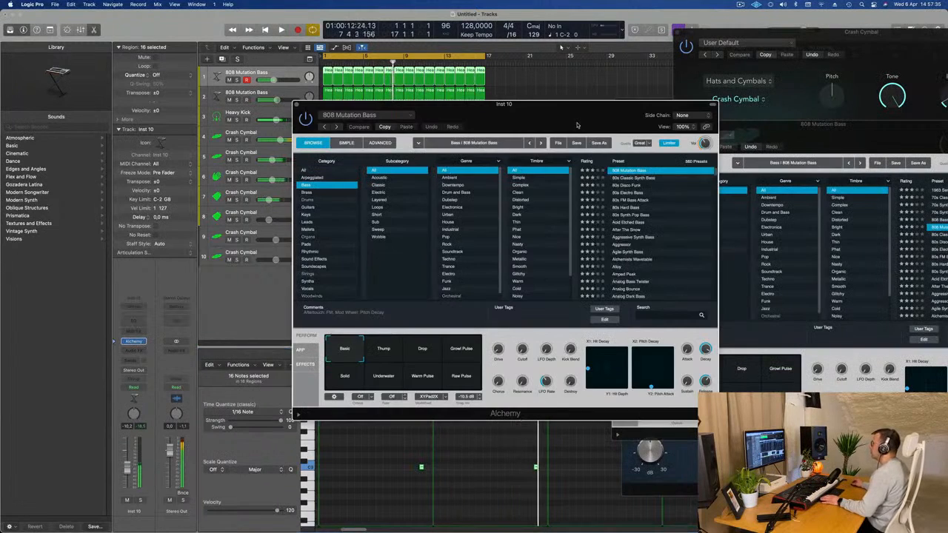
key("space")
left_click_drag(578, 125, 600, 168)
left_click(598, 184)
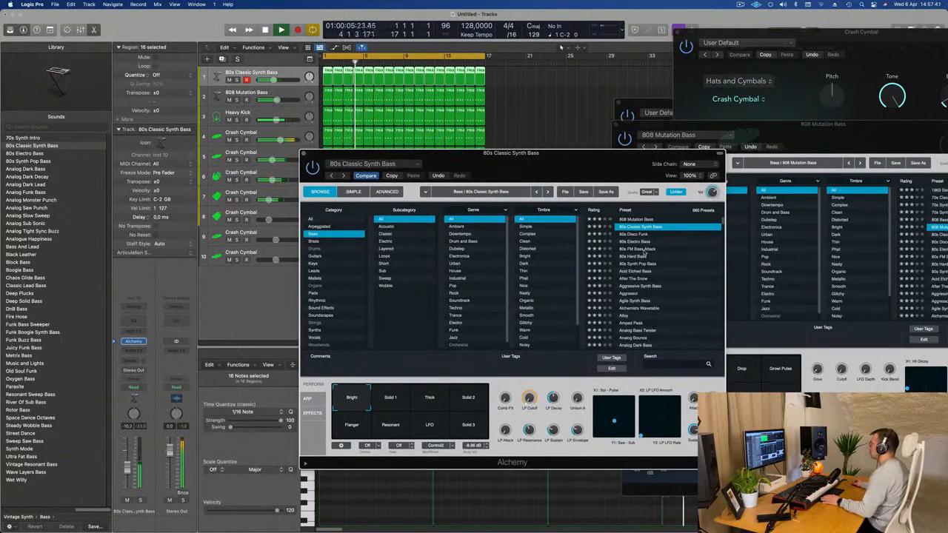
left_click(640, 250)
left_click(635, 258)
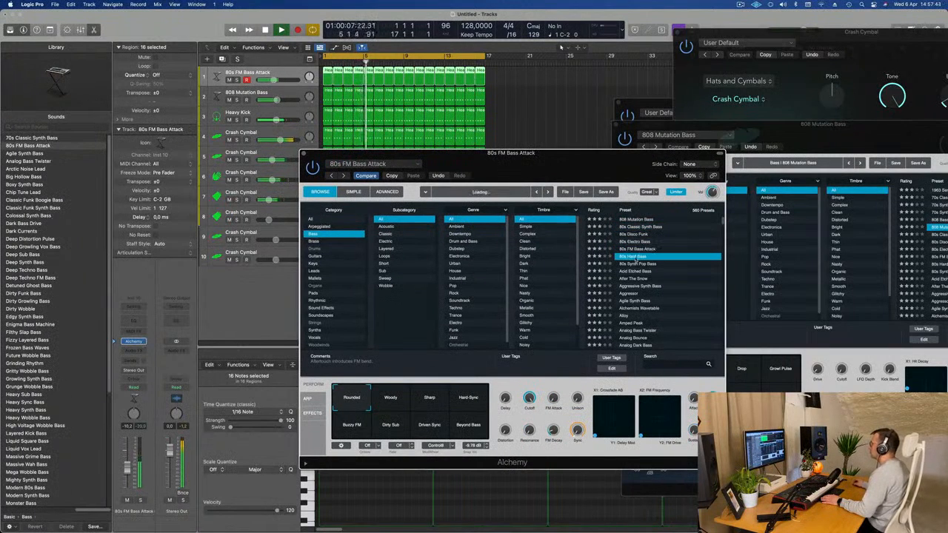
left_click_drag(565, 155, 752, 127)
left_click(446, 474)
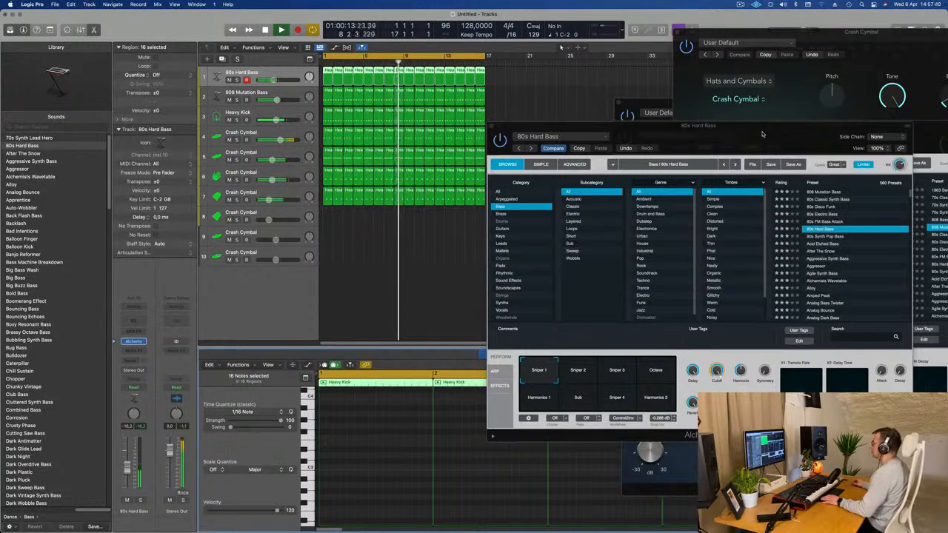
Step: Audition the Acid Etched Bass preset in Alchemy and load After The Snow on the new bass track
left_click_drag(763, 133, 520, 113)
left_click(580, 222)
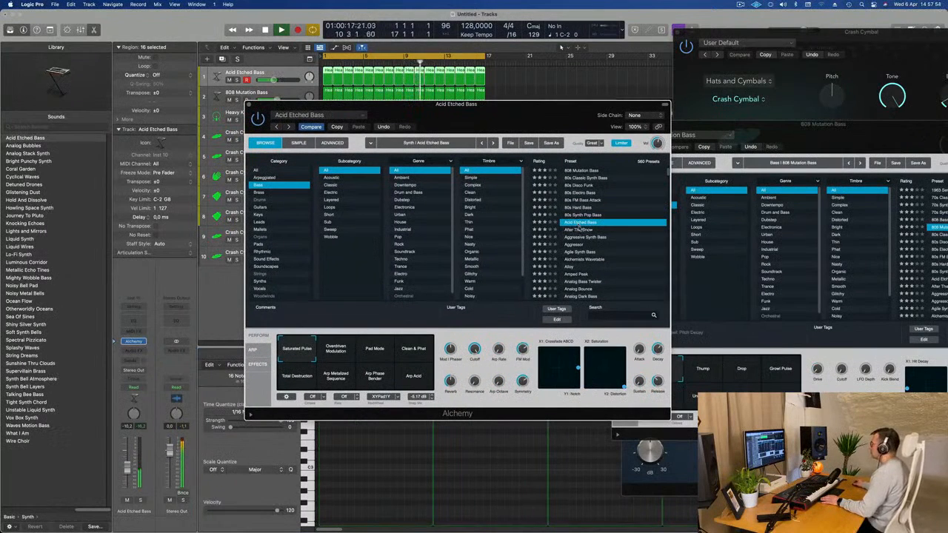
left_click(580, 230)
left_click_drag(566, 129, 620, 100)
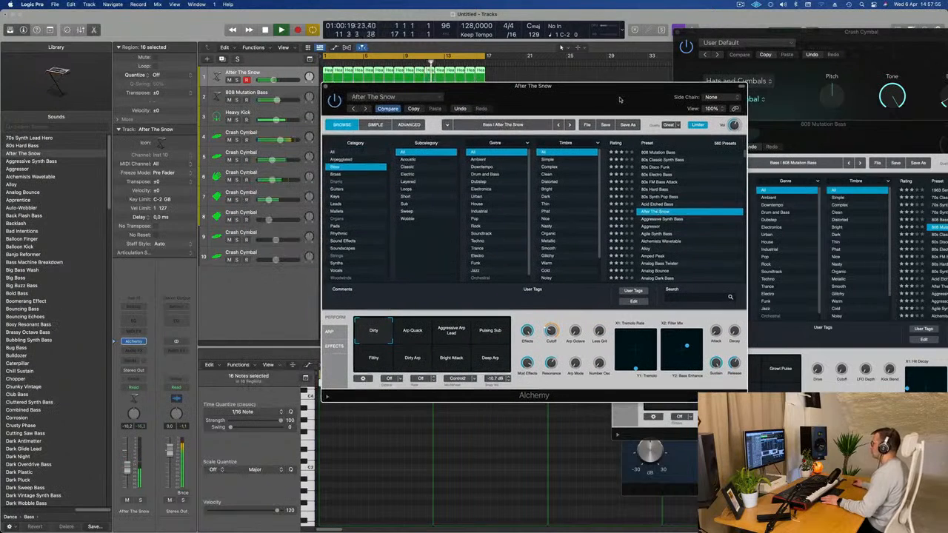
Step: Audition the Agile Synth Bass preset in Alchemy and load Aggressive Synth Bass on the new bass track
left_click(658, 235)
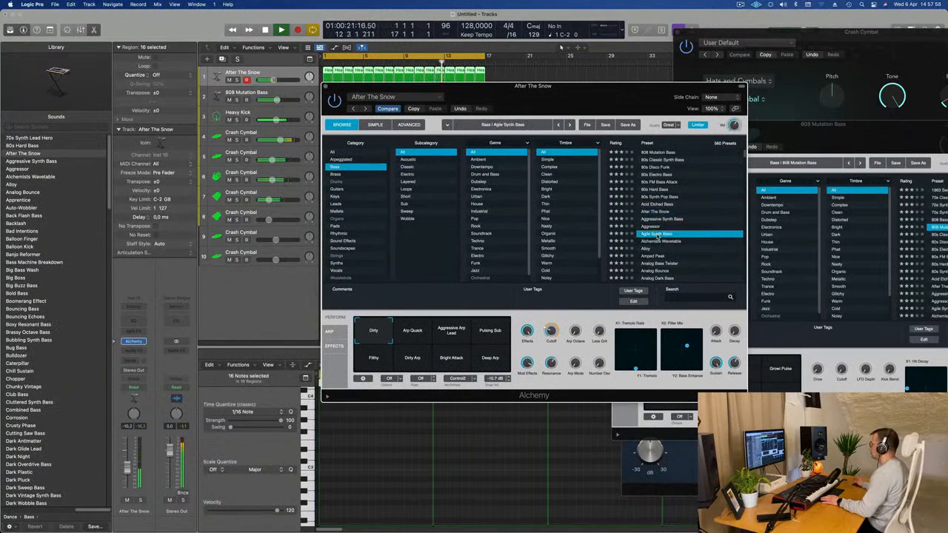
left_click(659, 220)
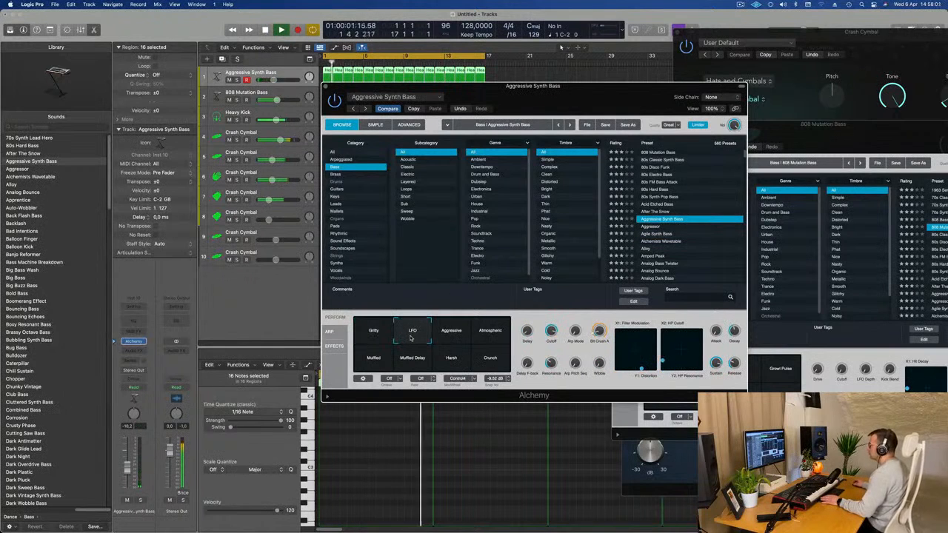
Step: Audition Aggressive Synth Bass's Aggressive, Atmospheric, Muffled, Muffled Delay, Harsh and Crunch performance snapshots, and choose Gritty
left_click(445, 334)
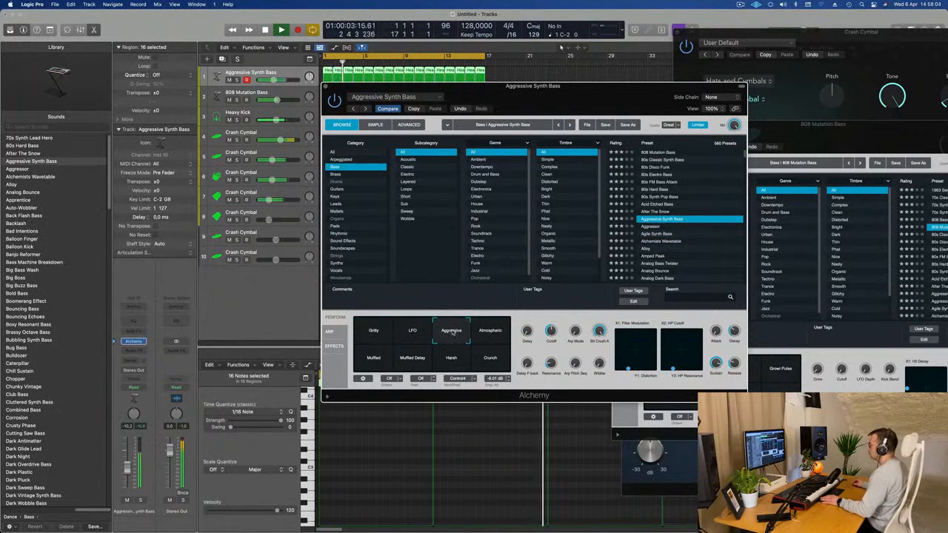
left_click(489, 333)
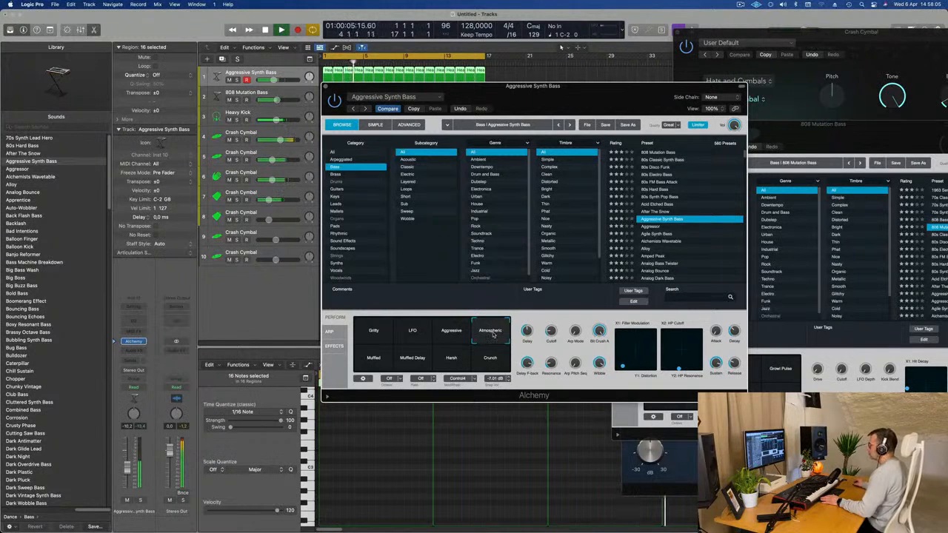
left_click(374, 362)
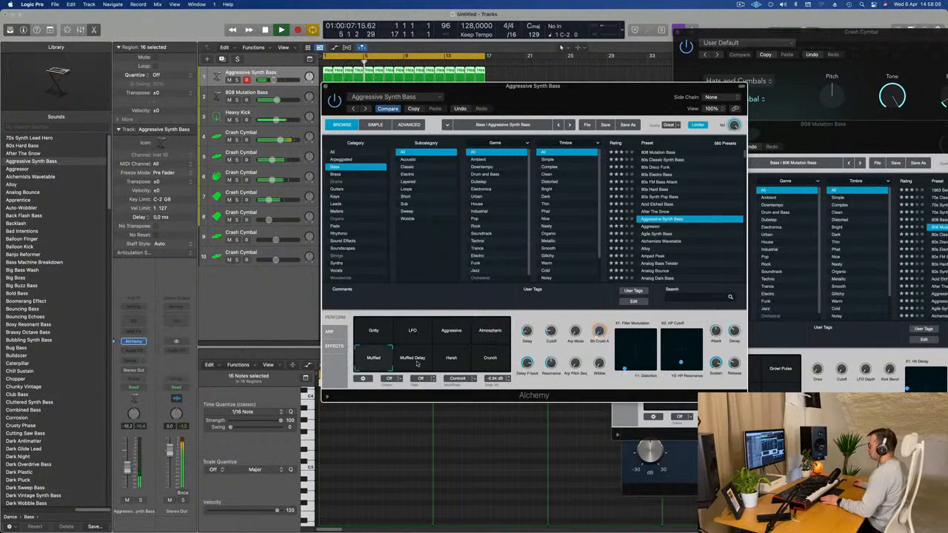
left_click(411, 361)
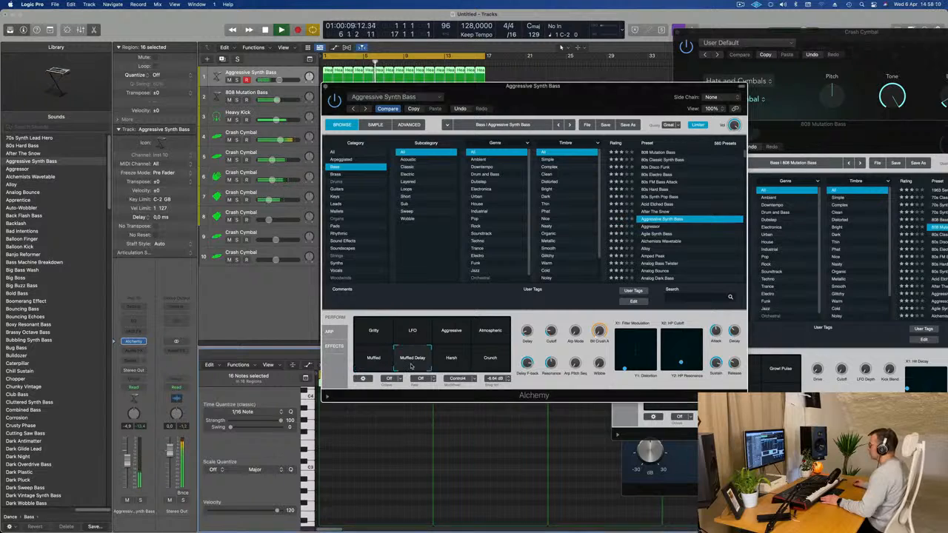
left_click(452, 360)
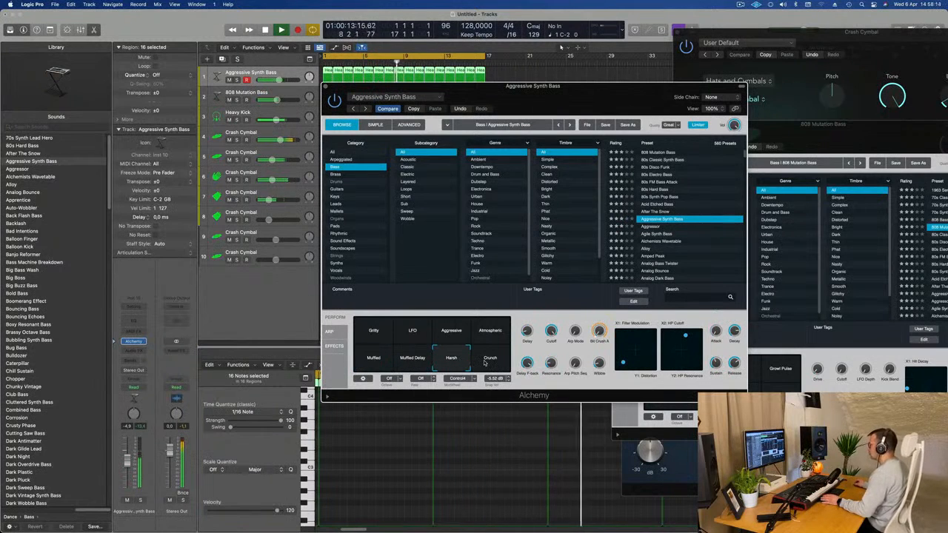
left_click(485, 362)
left_click(371, 334)
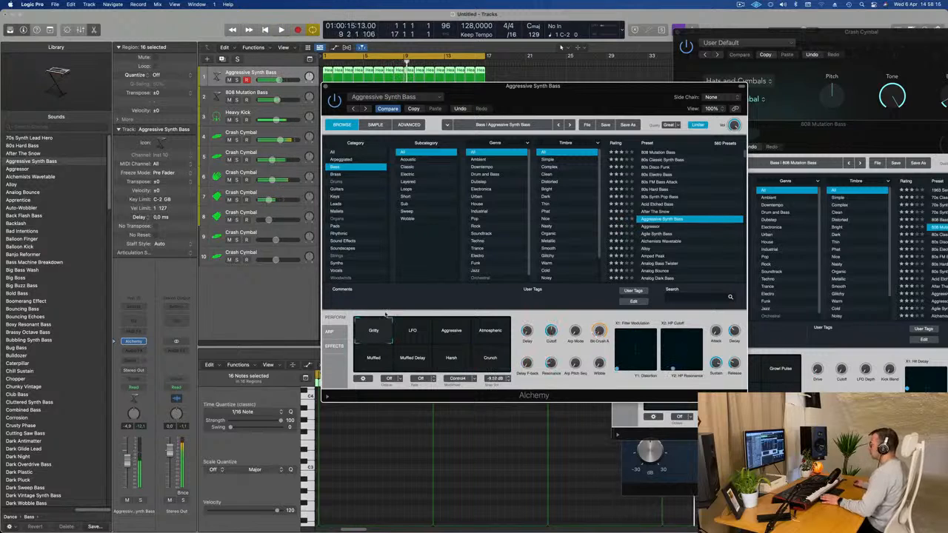
Step: Move the Alchemy window clear of the arrangement regions and deselect the bass notes in the Piano Roll
left_click_drag(446, 101, 632, 102)
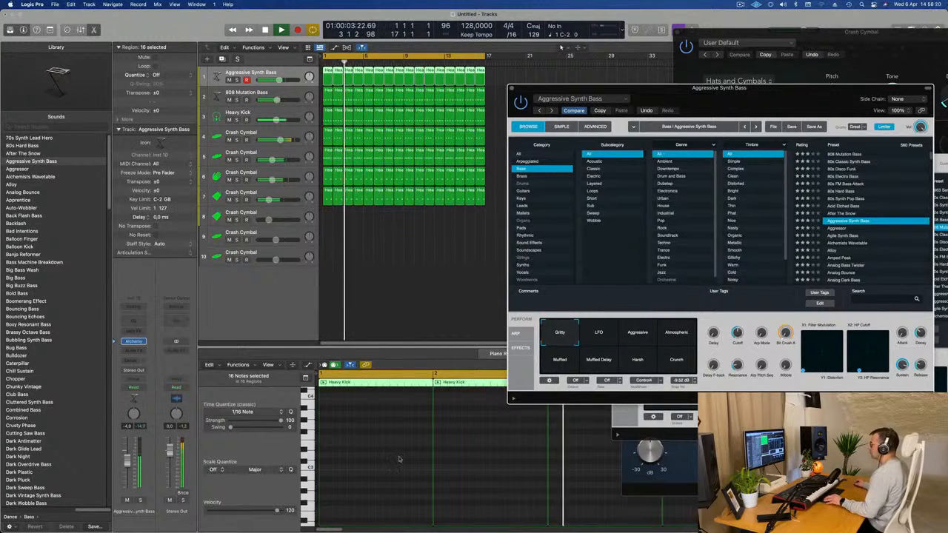
scroll(412, 243, "down", 1)
scroll(426, 449, "down", 3)
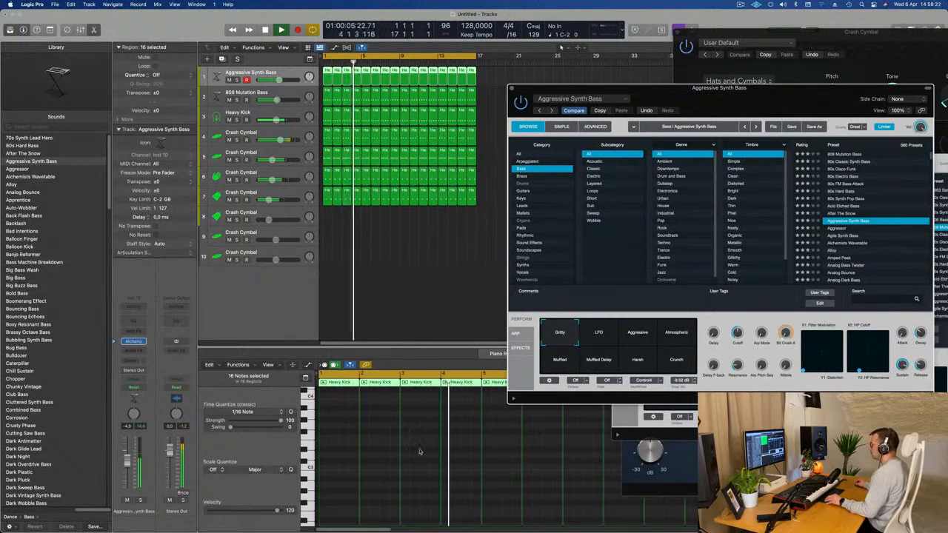
left_click(422, 452)
scroll(419, 455, "down", 2)
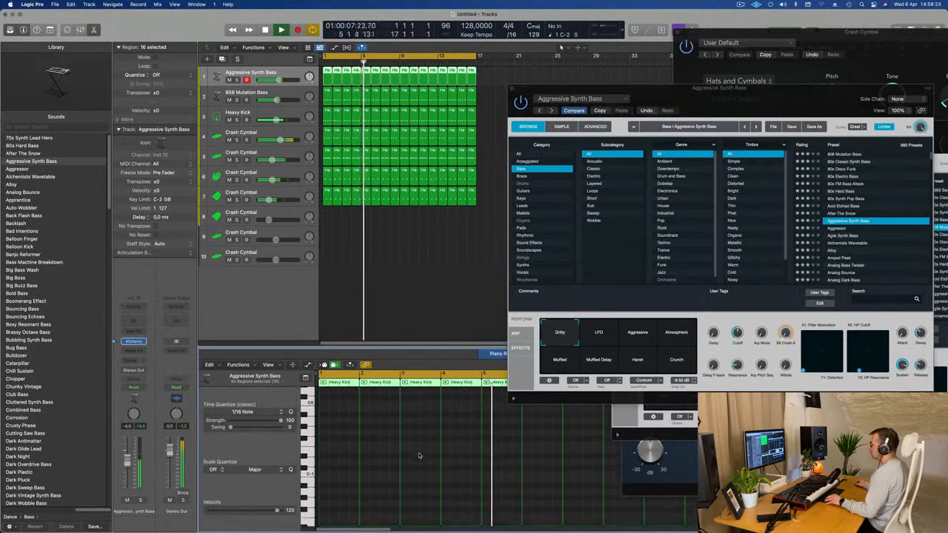
Step: Transpose all notes in the 16 Aggressive Synth Bass regions down one octave
key("super+a")
key("alt+shift+Down")
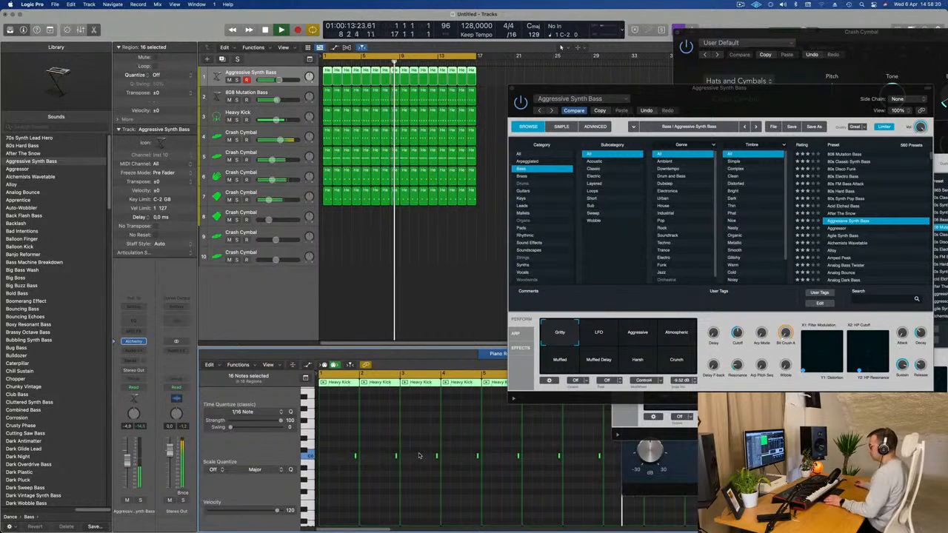
Step: Duplicate the Aggressive Synth Bass track, copy its first region onto the duplicate, and lengthen the copy to two bars
left_click_drag(746, 111, 718, 149)
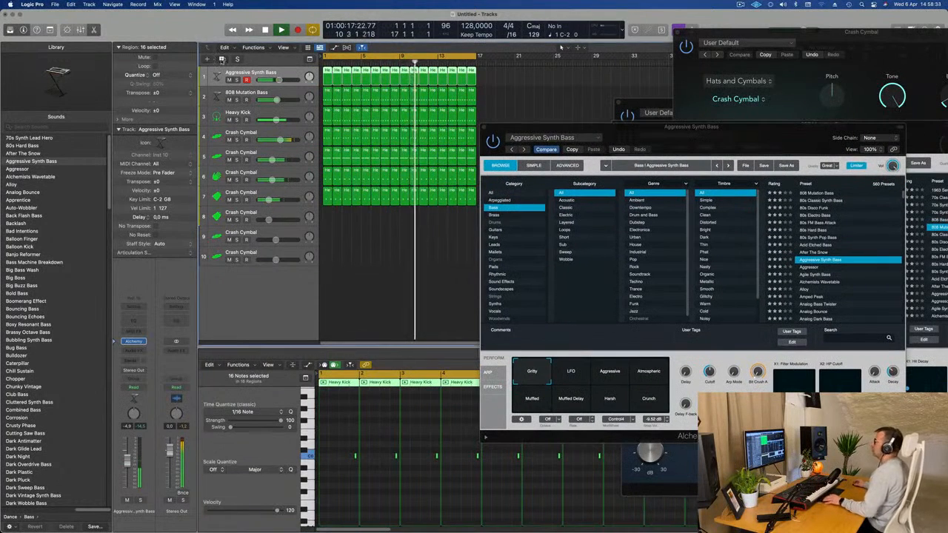
key("super+d")
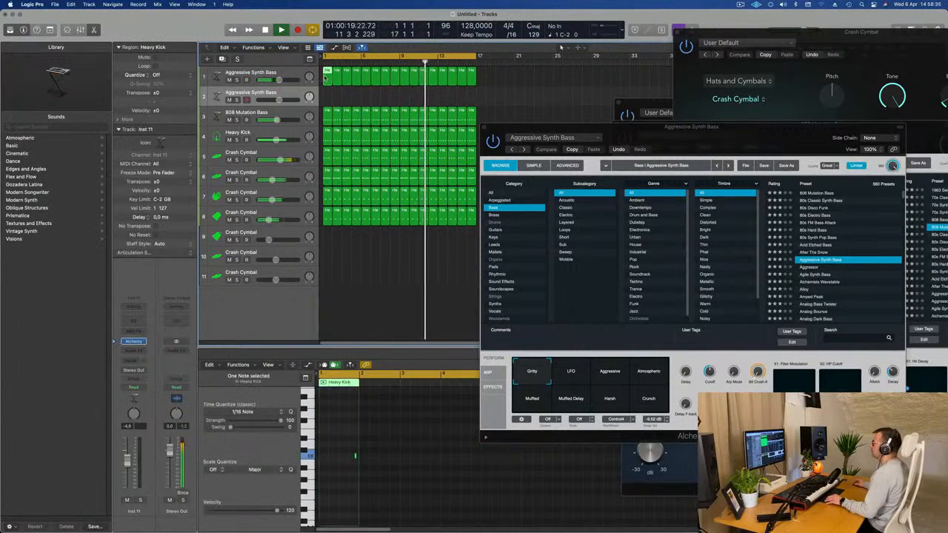
left_click_drag(326, 76, 326, 94)
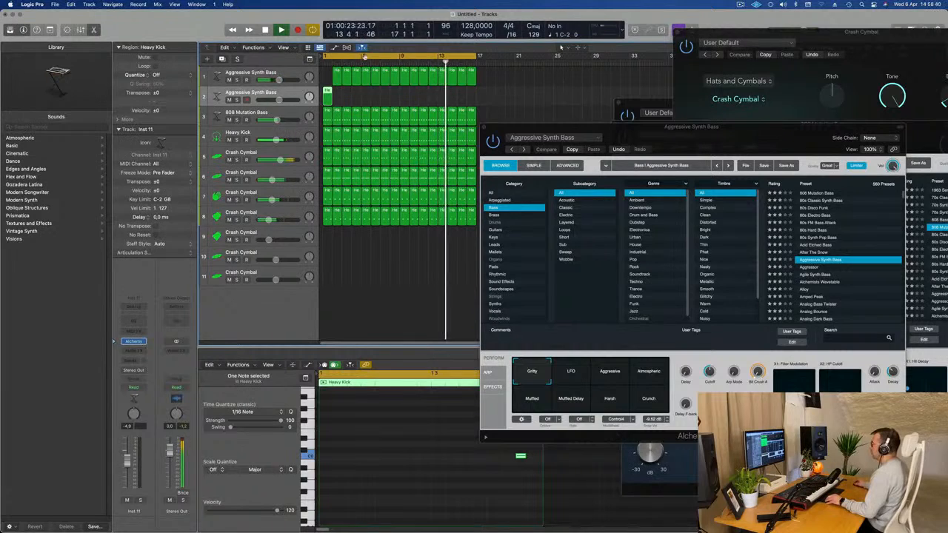
left_click_drag(326, 94, 328, 77)
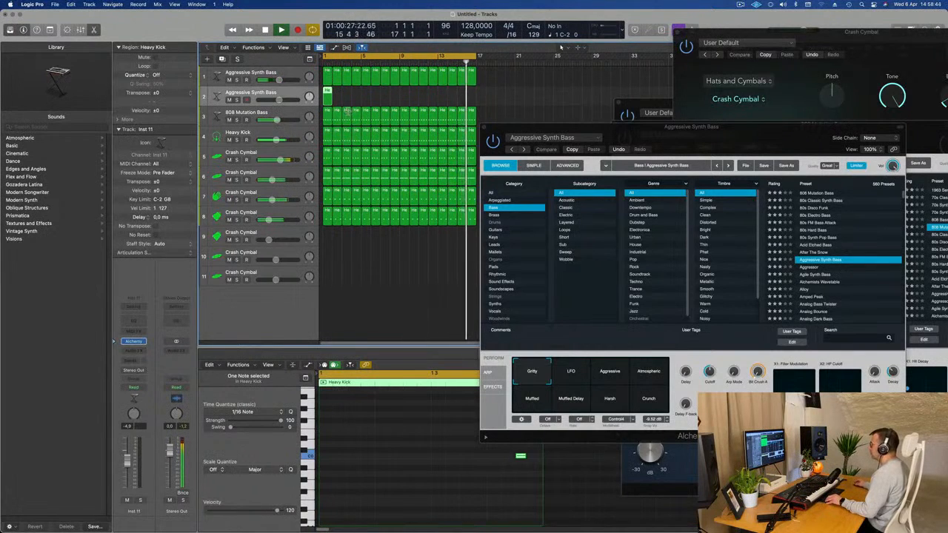
left_click_drag(335, 99, 341, 99)
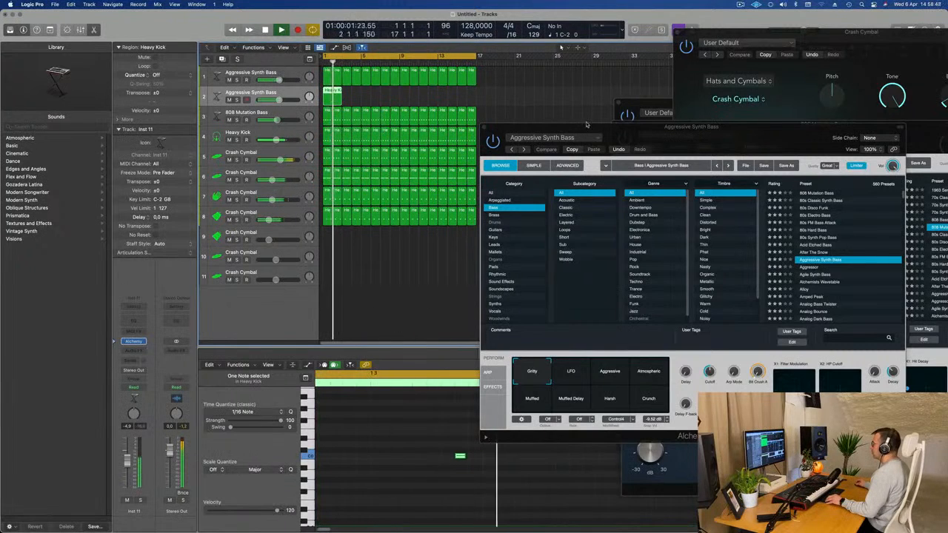
Step: Move the single note in the duplicated track's region to bar 2, beat 3
left_click_drag(590, 127, 776, 137)
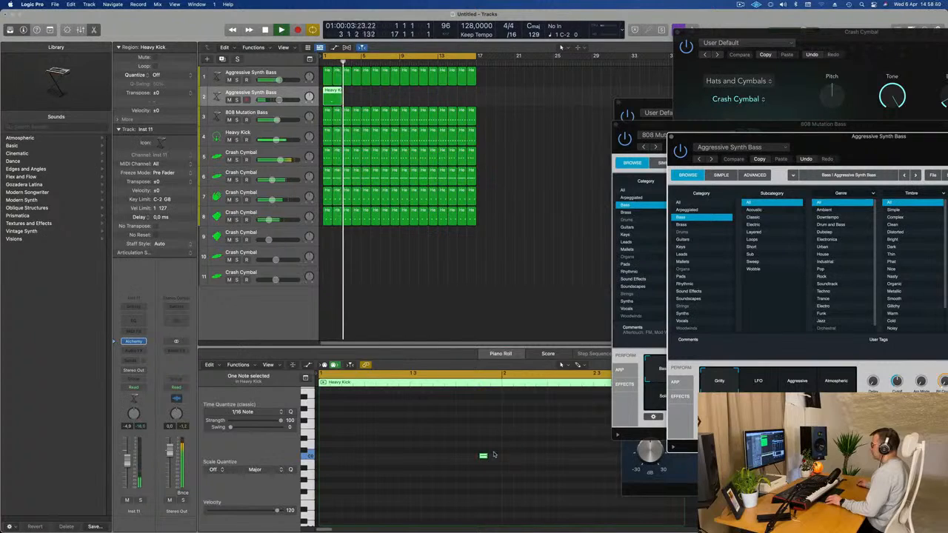
left_click_drag(483, 458, 598, 458)
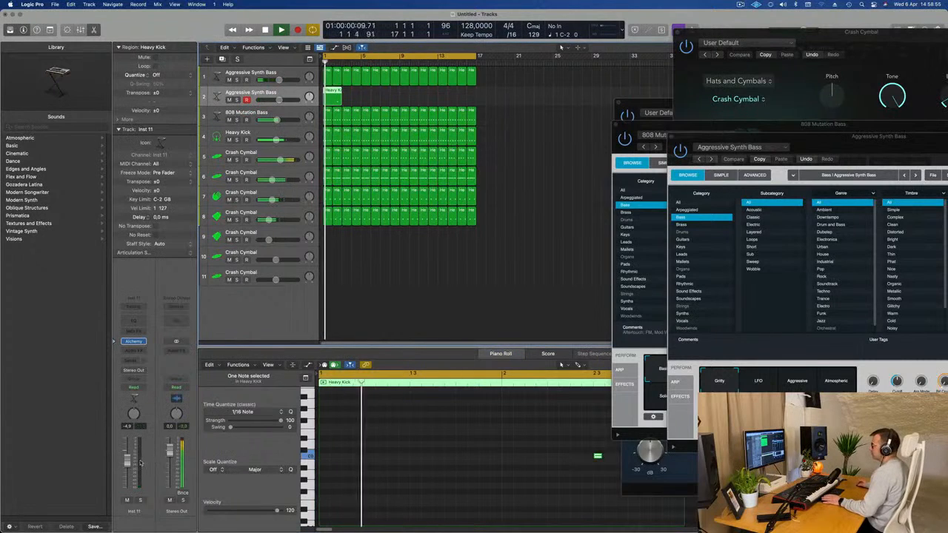
Step: Open the duplicated track's Alchemy instrument and filter its presets to the Brass category
left_click(133, 342)
left_click_drag(543, 104, 658, 88)
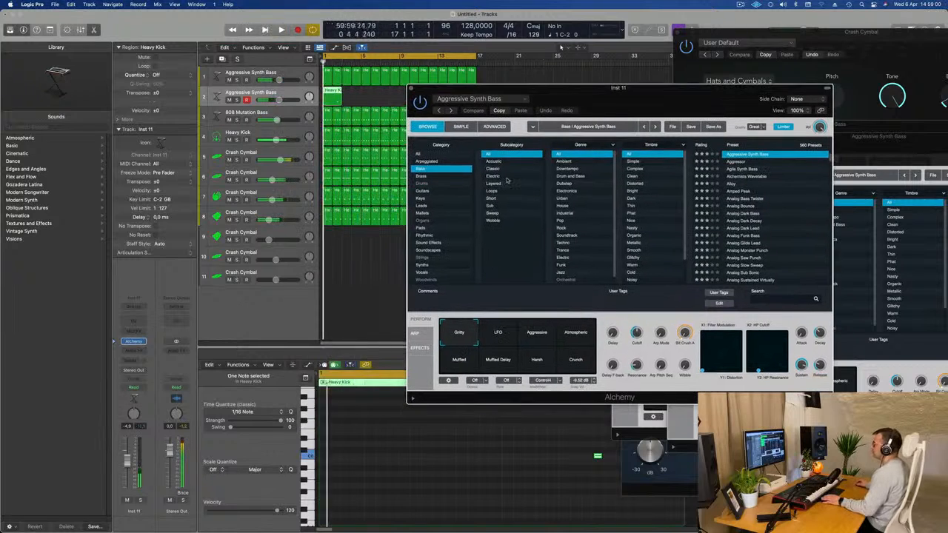
left_click(421, 176)
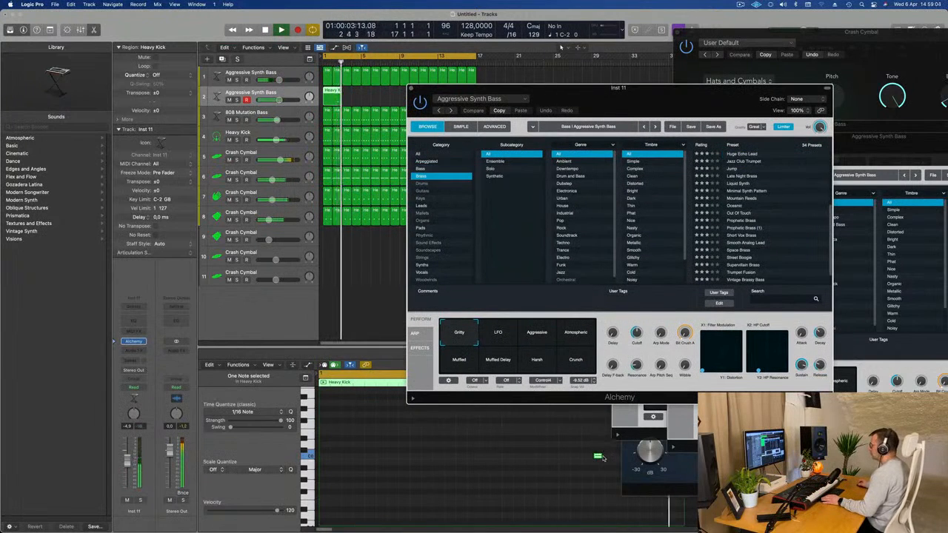
Step: Lengthen the note at bar 2, beat 3 in the duplicated track's region
left_click_drag(600, 458, 622, 459)
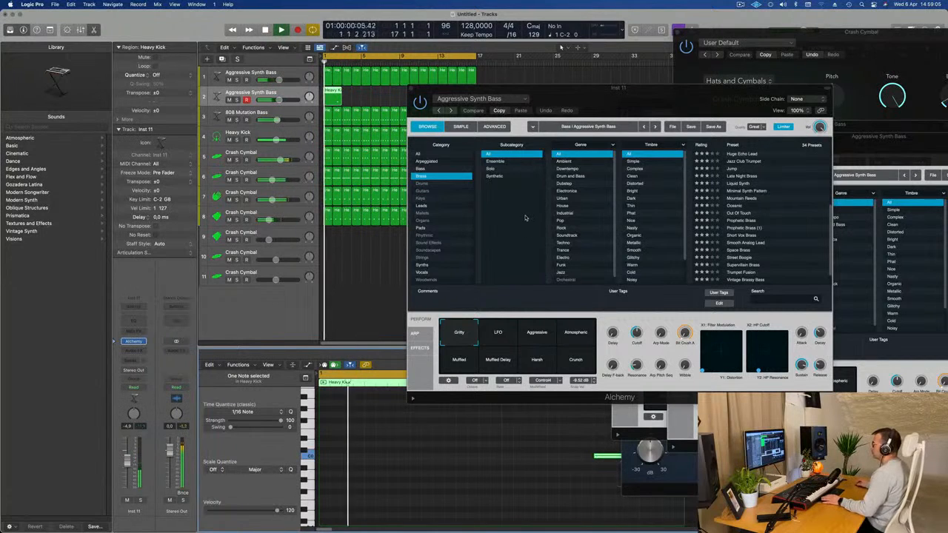
left_click_drag(616, 89, 637, 85)
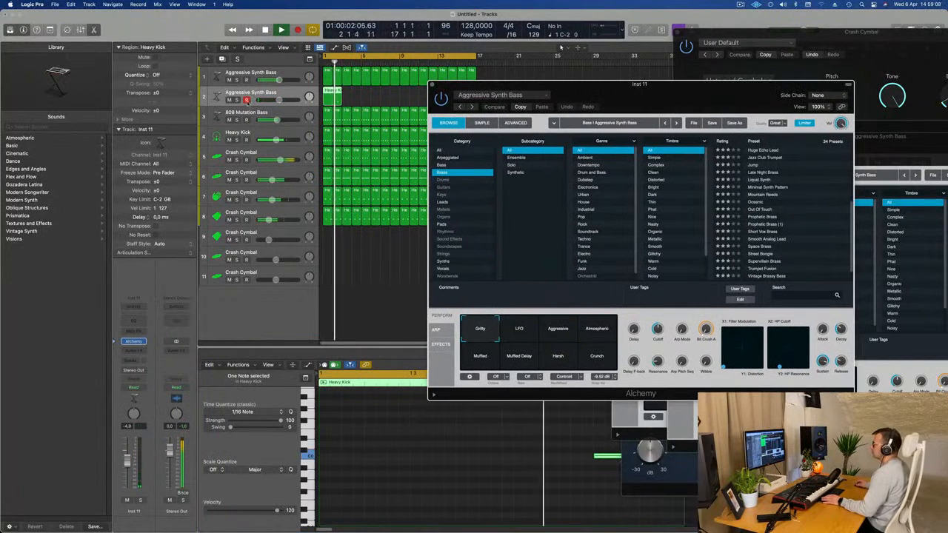
Step: Load the Brass Response preset in the duplicated track's Alchemy and repeat the two-bar region up to bar 17
left_click(135, 343)
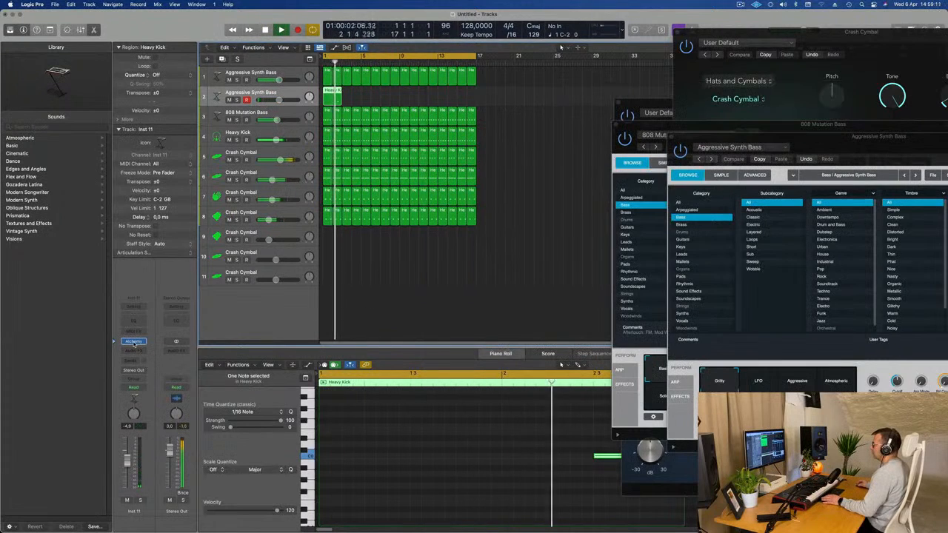
left_click_drag(672, 100, 601, 110)
key("Return")
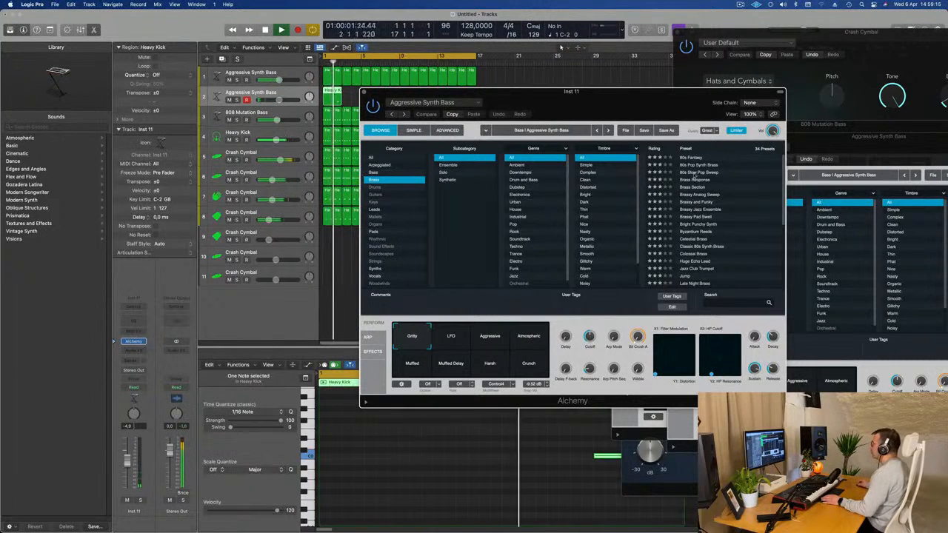
left_click_drag(644, 92, 849, 95)
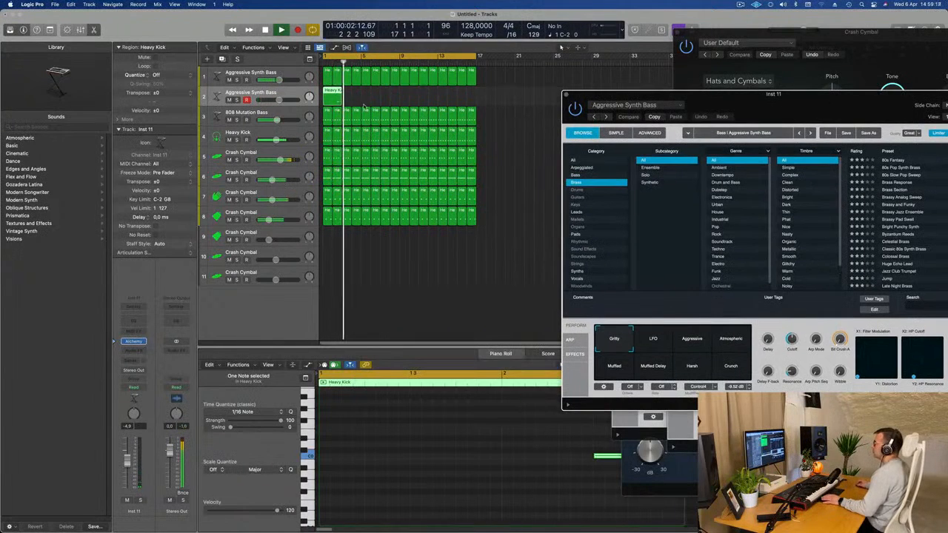
left_click(904, 183)
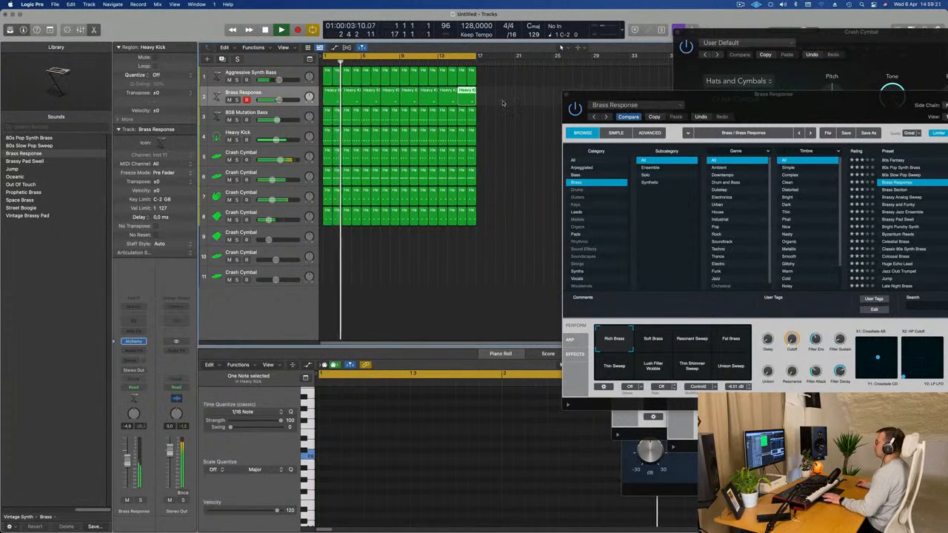
Step: Audition the Brassy Analog Sweep preset on the duplicated track during playback
left_click_drag(770, 102, 628, 53)
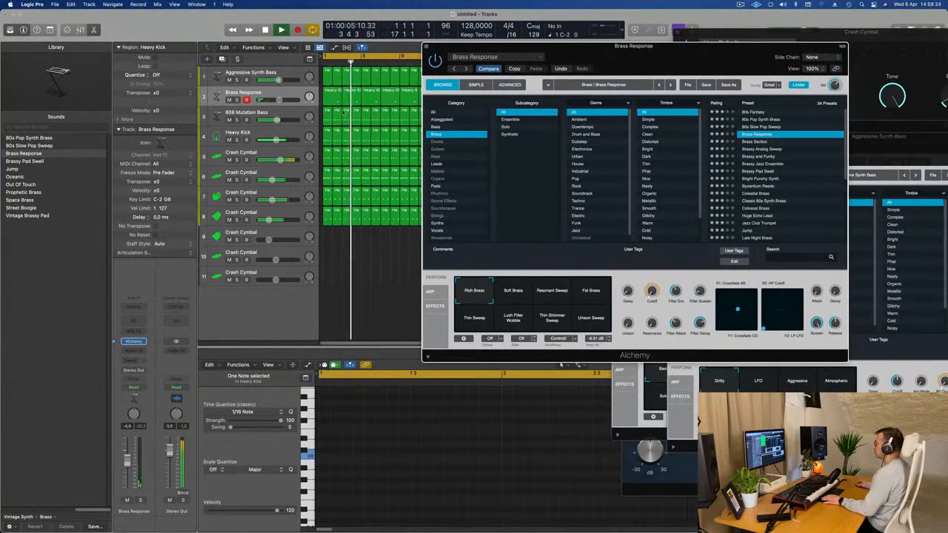
left_click(761, 150)
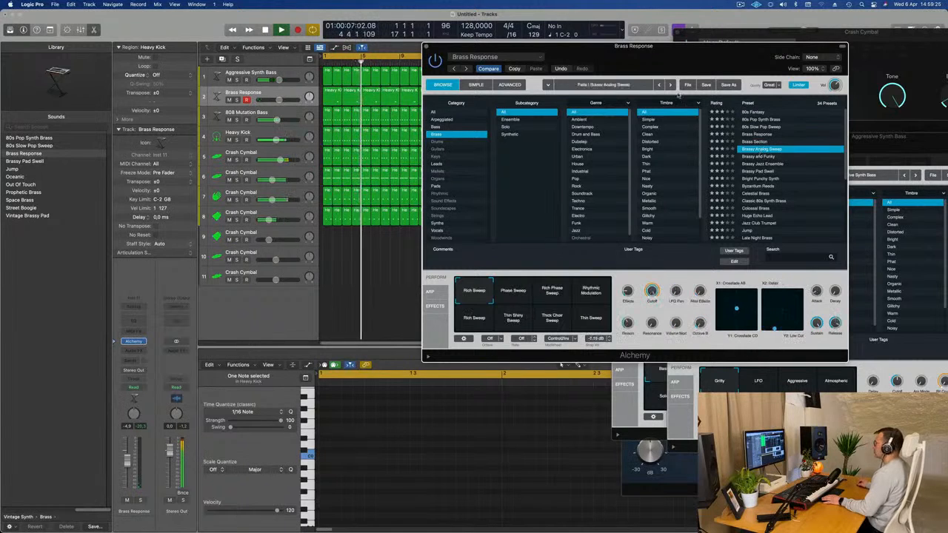
left_click_drag(617, 67, 767, 67)
Step: Select all regions on the duplicated track and try the Brassy Pad Swell preset in Alchemy
left_click_drag(511, 97, 333, 92)
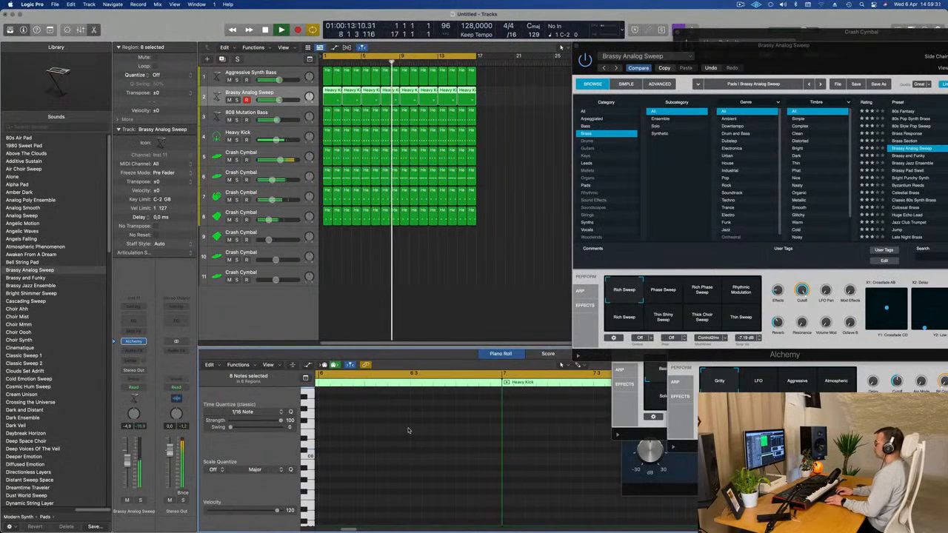
key("v")
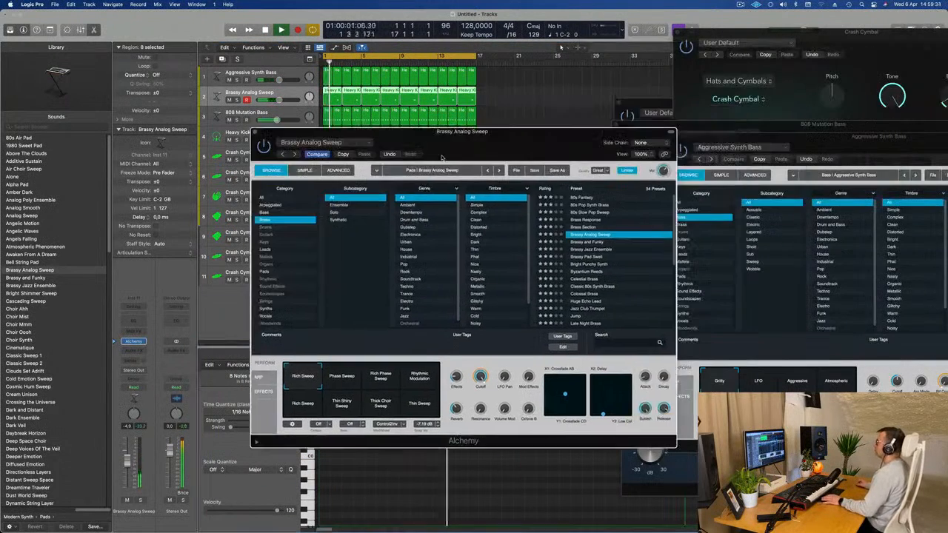
mouse_move(505, 170)
left_mouse_down()
mouse_move(471, 195)
mouse_move(512, 157)
left_mouse_up()
left_click(626, 271)
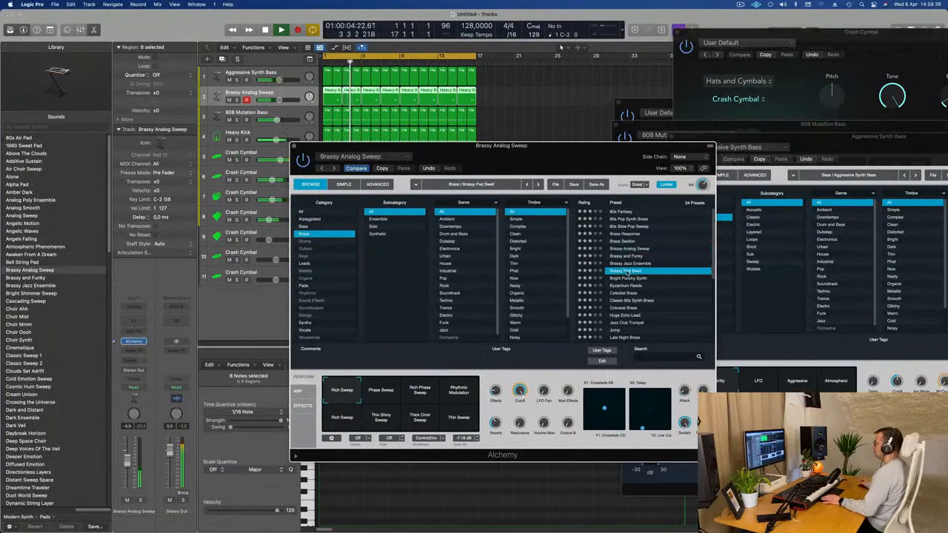
left_click_drag(580, 154, 640, 129)
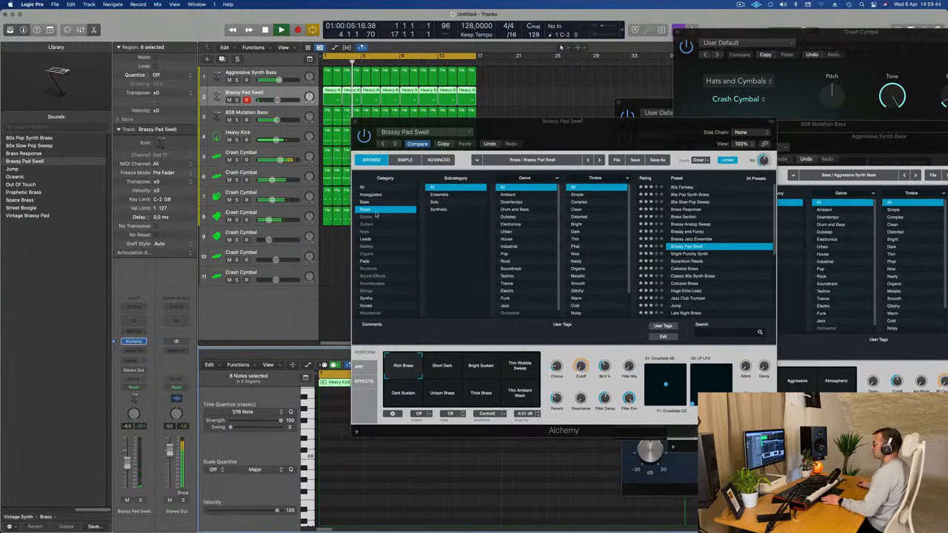
Step: Filter the Alchemy presets to all categories in the Techno genre and load Future Strings
left_click(366, 186)
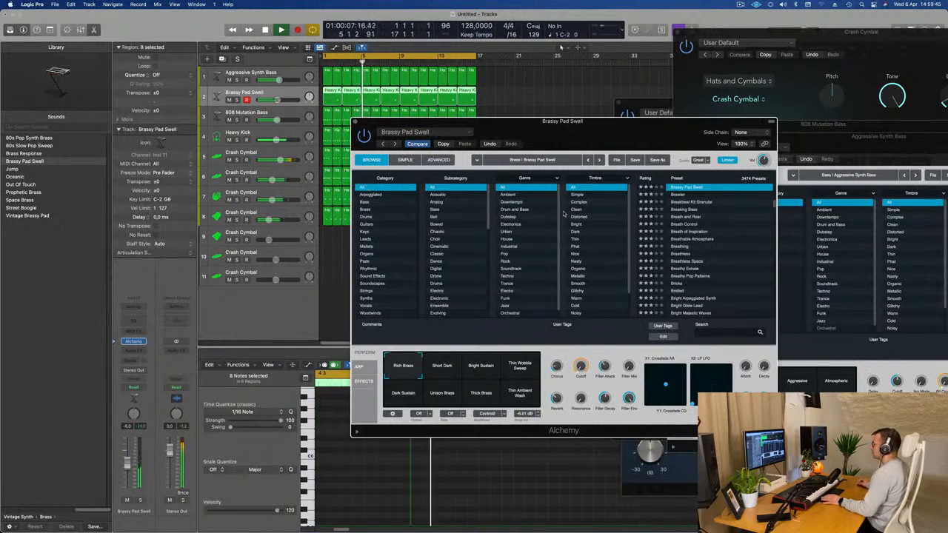
left_click(518, 275)
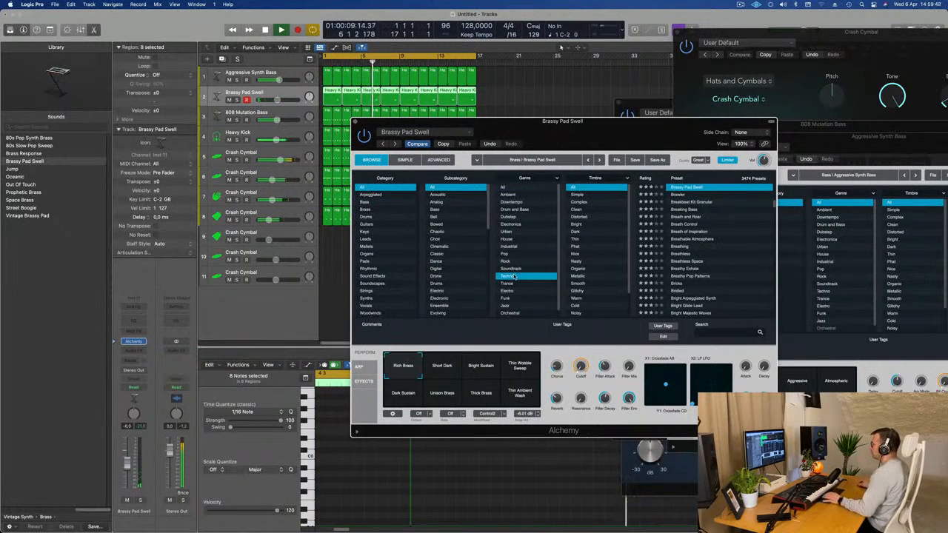
left_click(688, 209)
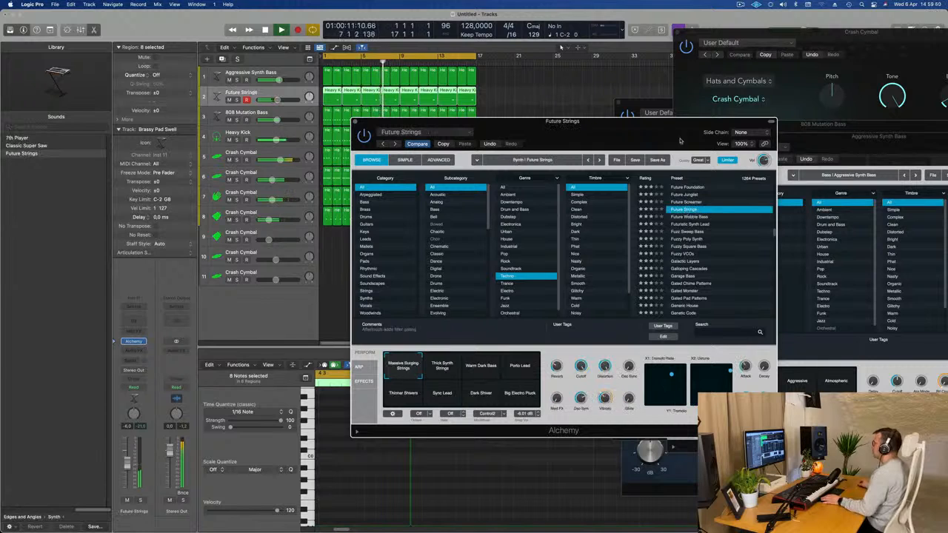
Step: Audition the Future Wobble Bass, Futuristic Synth Lead and Galactic Layers presets on the duplicated track
mouse_move(651, 129)
left_mouse_down()
mouse_move(710, 133)
mouse_move(649, 133)
left_mouse_up()
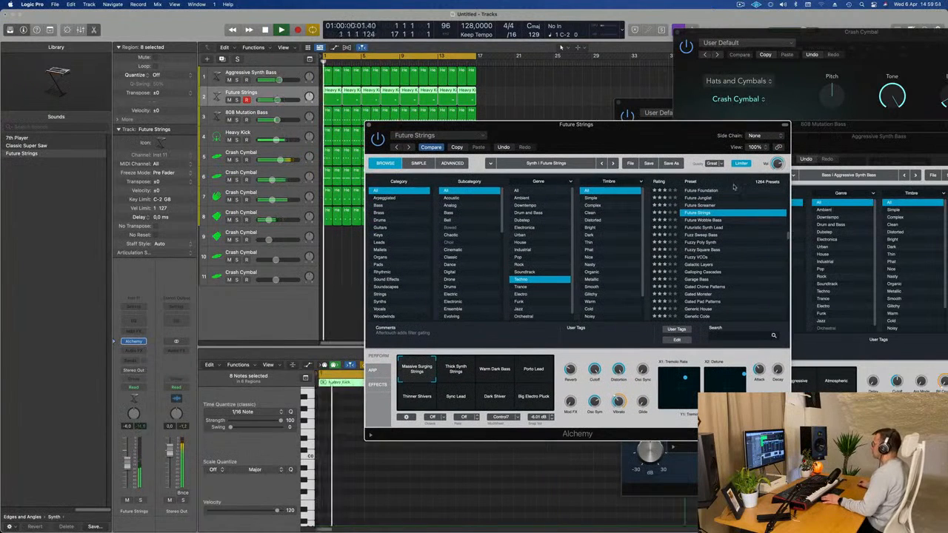
left_click(707, 220)
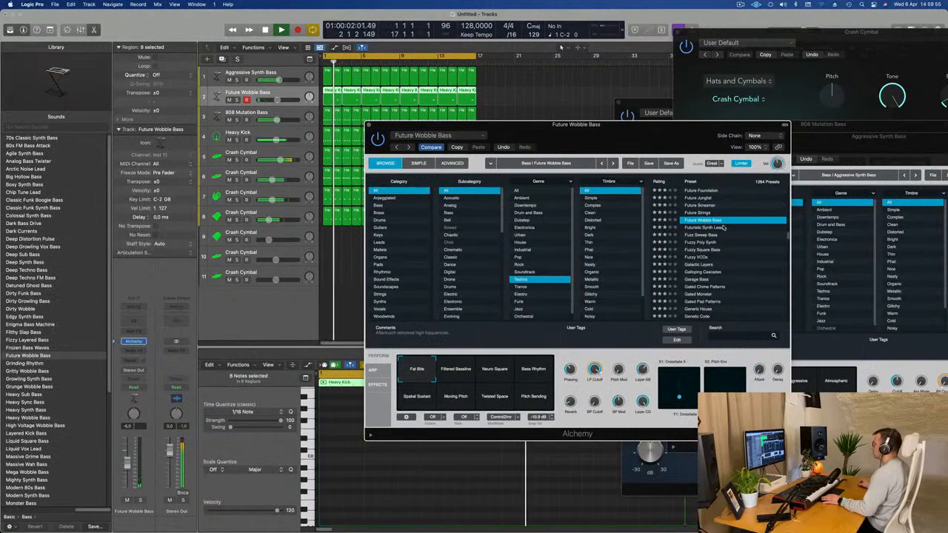
left_click(707, 228)
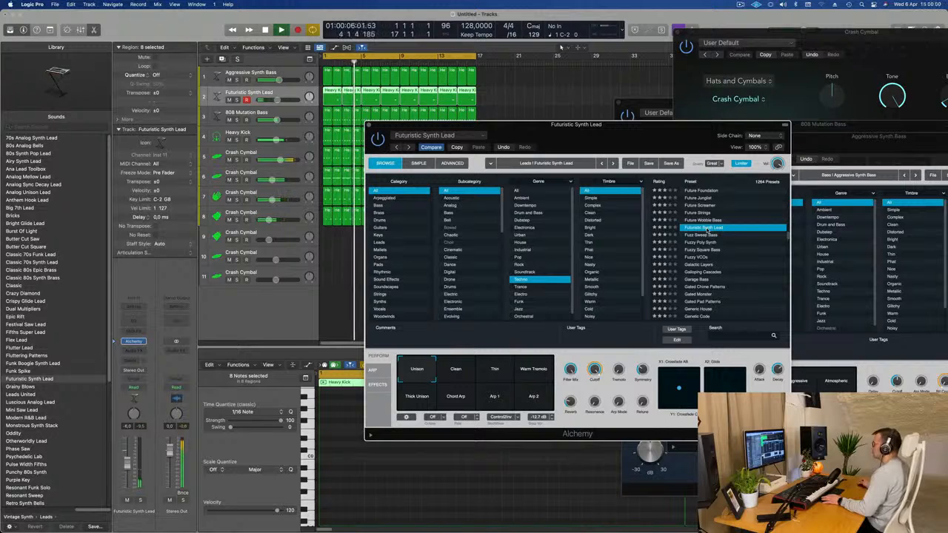
left_click(697, 265)
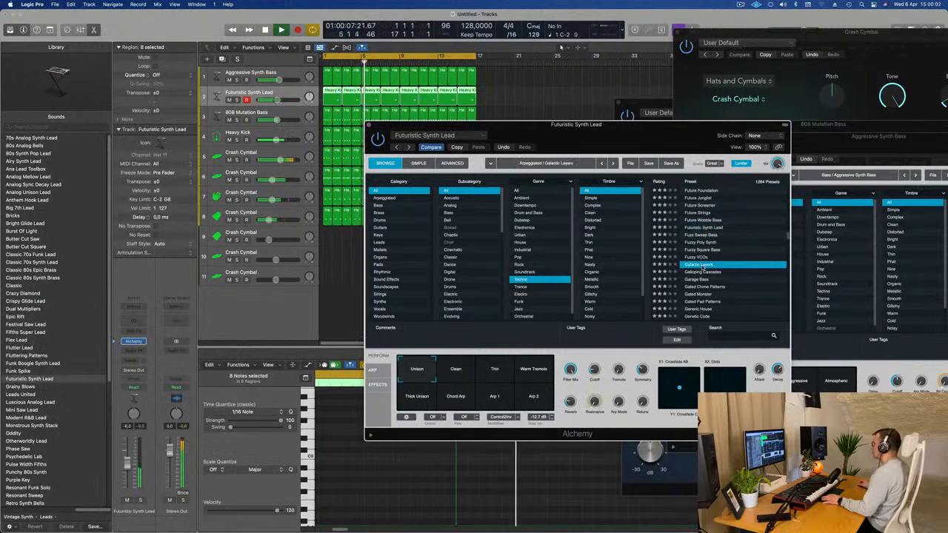
left_click_drag(660, 127, 686, 91)
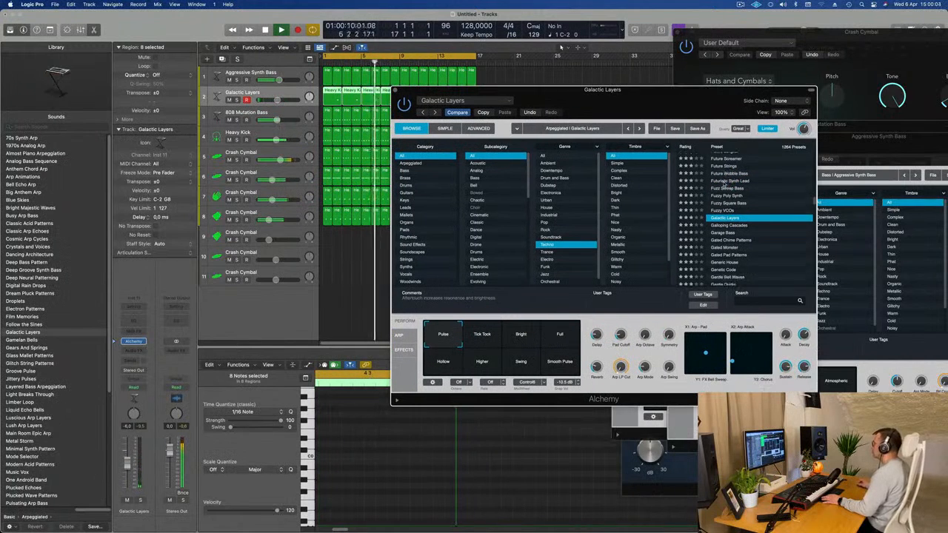
Step: Load the Gated Monster preset on the duplicated track and raise the track's volume to -4.1 dB
scroll(740, 196, "down", 1)
left_click(723, 248)
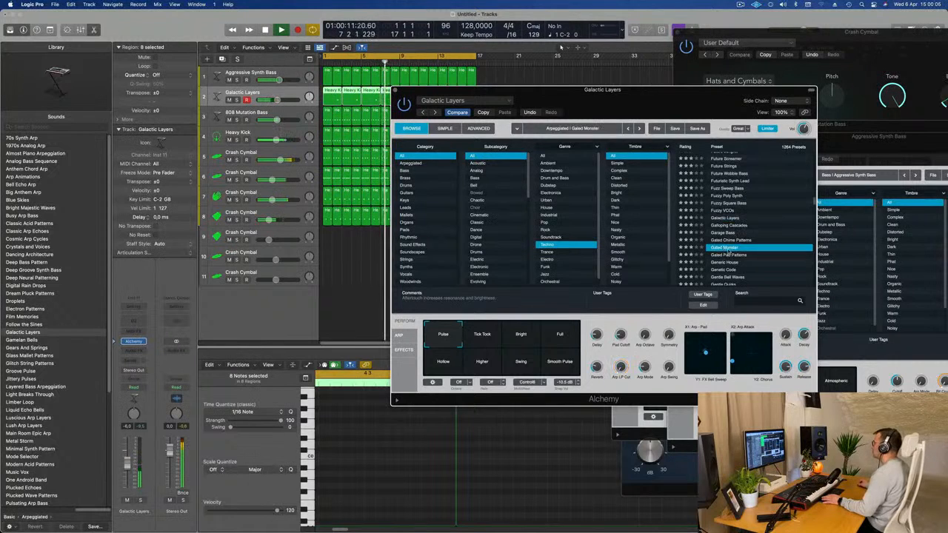
mouse_move(667, 105)
left_mouse_down()
mouse_move(706, 103)
mouse_move(669, 108)
mouse_move(680, 108)
left_mouse_up()
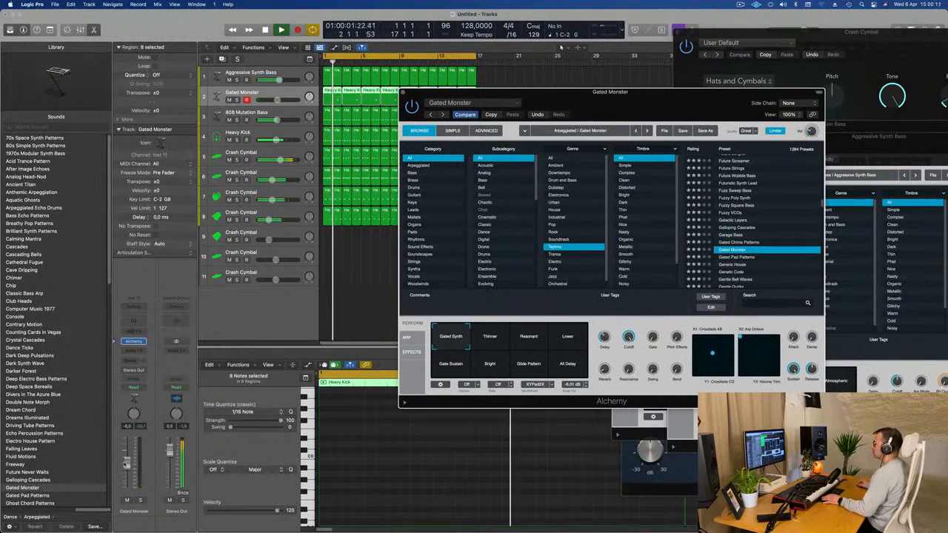
left_click_drag(128, 462, 129, 457)
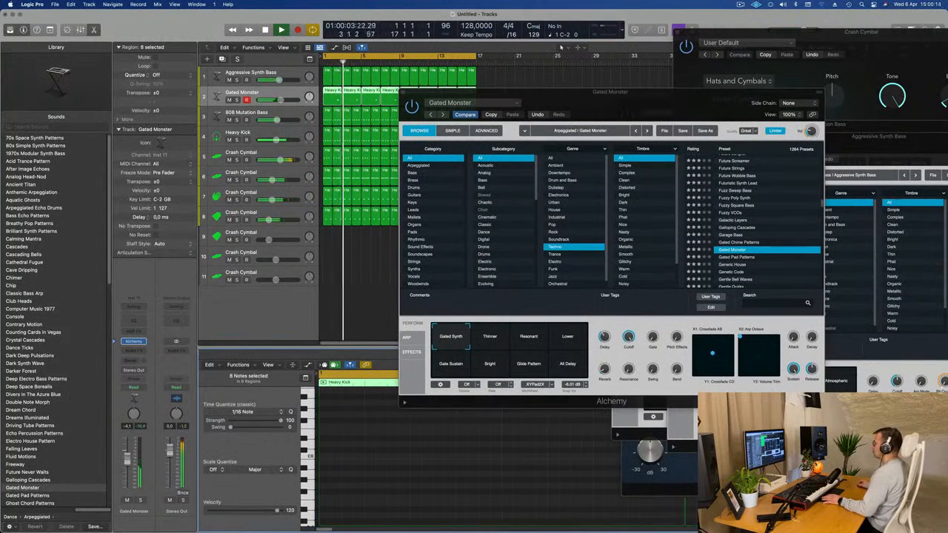
Step: Try the Resonant performance variation of Gated Monster, and switch to Lower
left_click(531, 337)
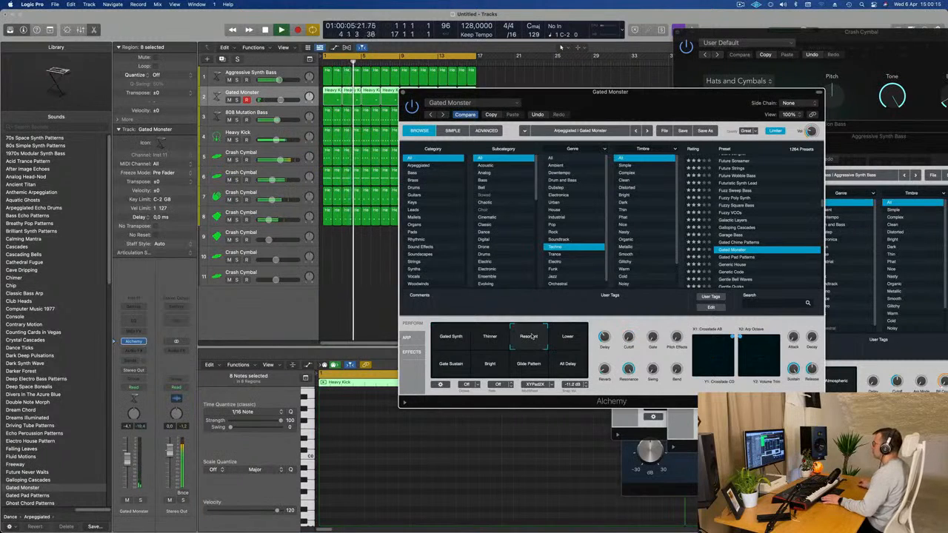
left_click(575, 337)
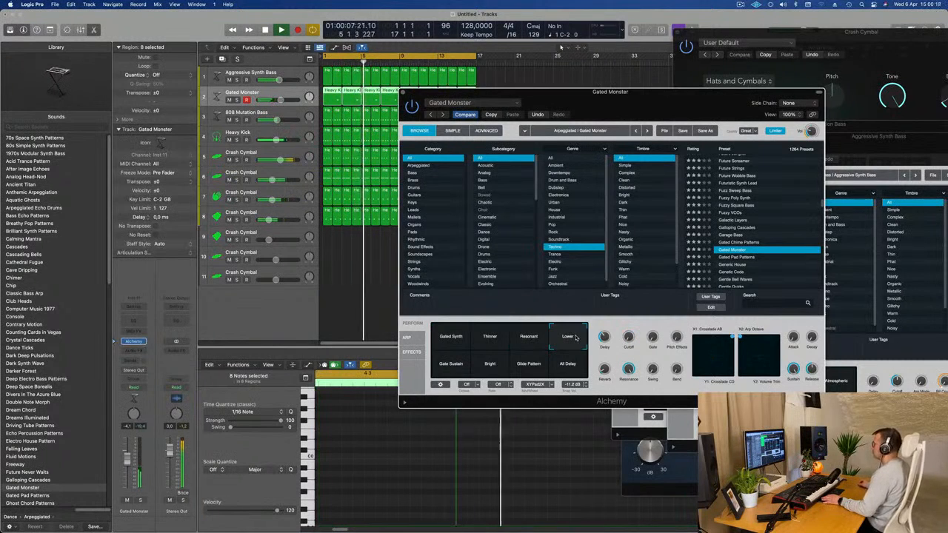
Step: Audition the Gate Sustain, Bright, Glide Pattern and All Delay variations of Gated Monster, ending on Gated Synth
left_click(442, 367)
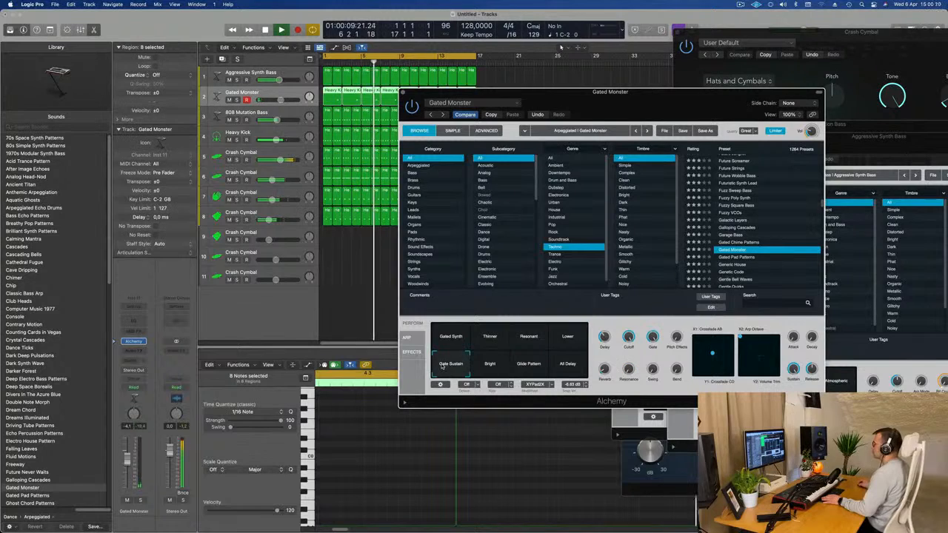
left_click(489, 365)
left_click(535, 366)
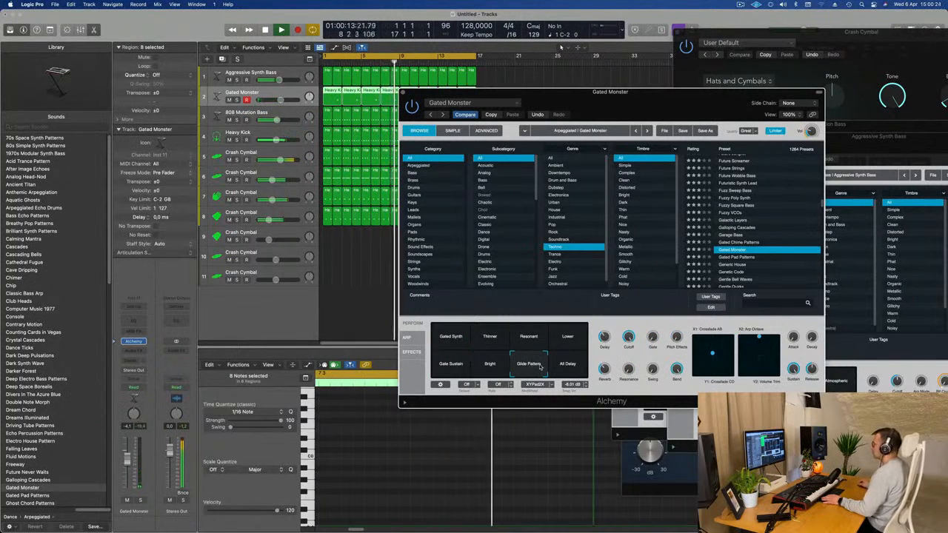
left_click(570, 365)
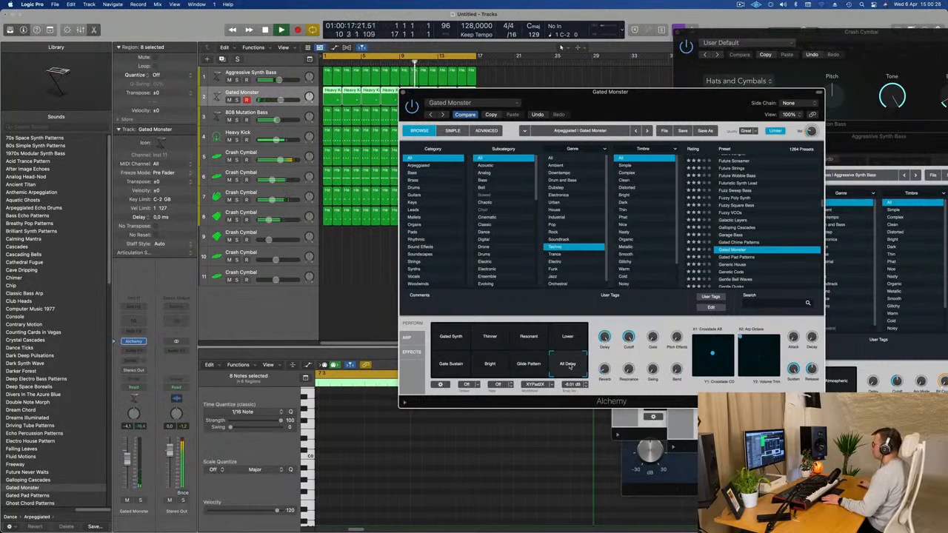
left_click(448, 340)
Step: Try the Generic House preset on the duplicated track and load Gesture Drums in its place
scroll(763, 256, "down", 2)
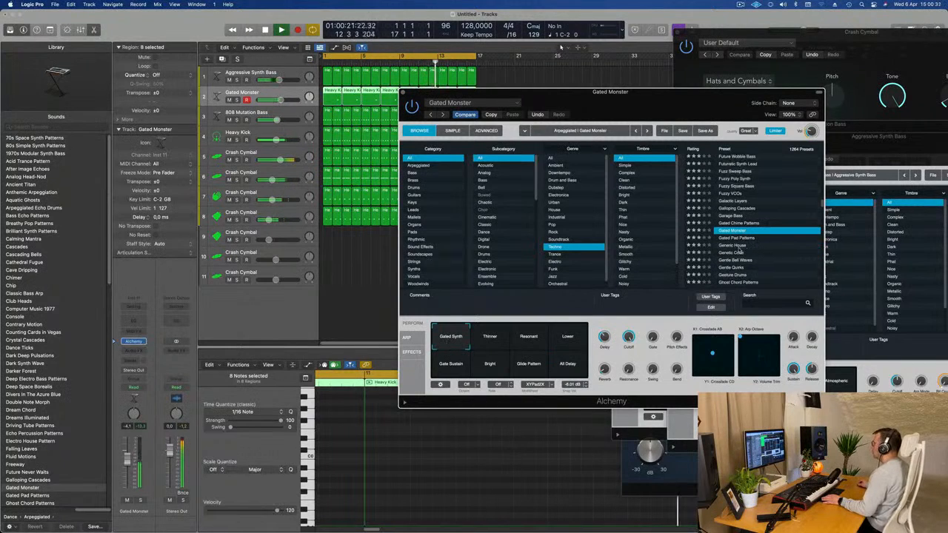
left_click(739, 246)
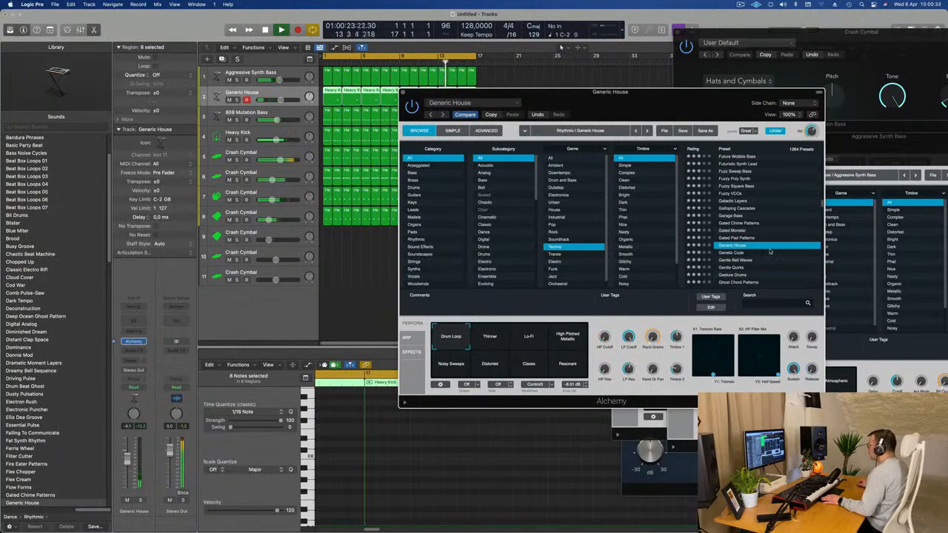
scroll(767, 250, "down", 4)
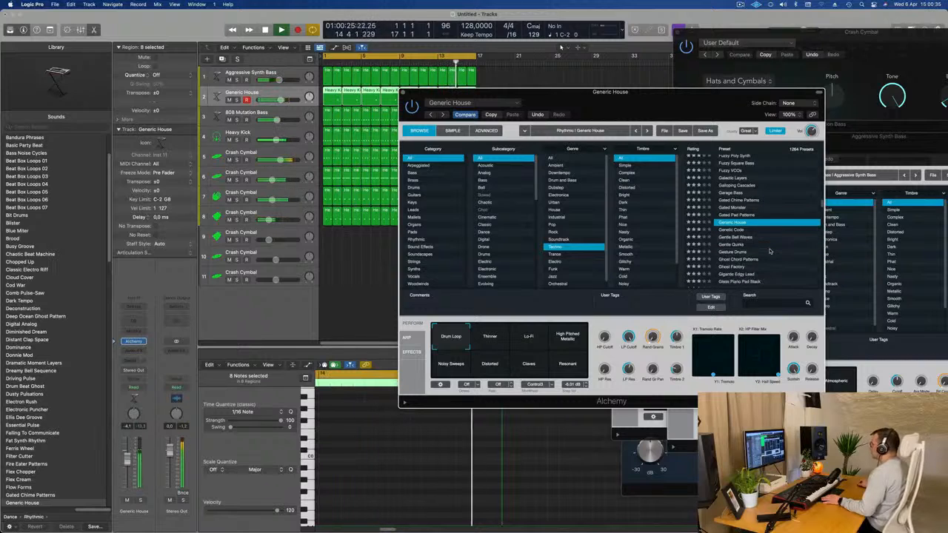
left_click(729, 245)
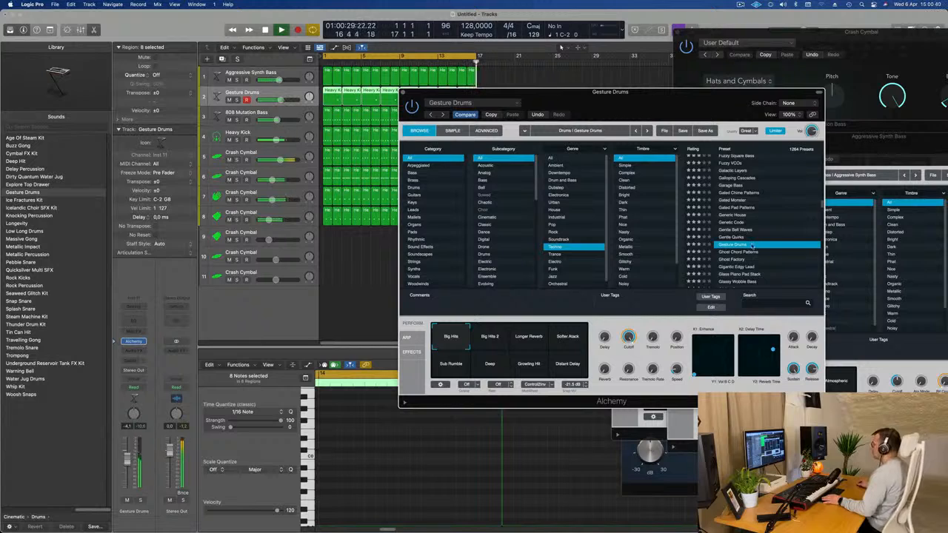
Step: Try the Big Hits 2 performance variation of Gesture Drums and switch to Longer Reverb
scroll(752, 244, "down", 4)
left_click(490, 340)
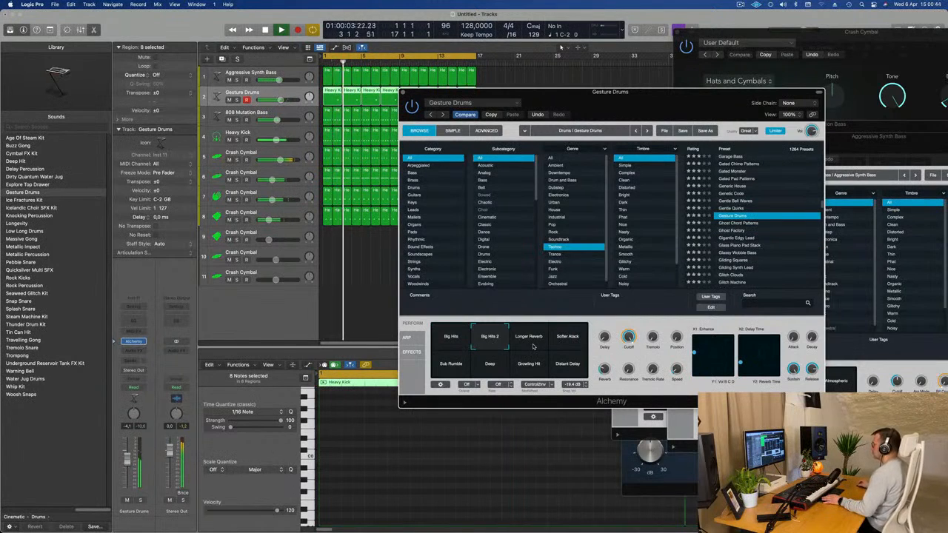
left_click(533, 346)
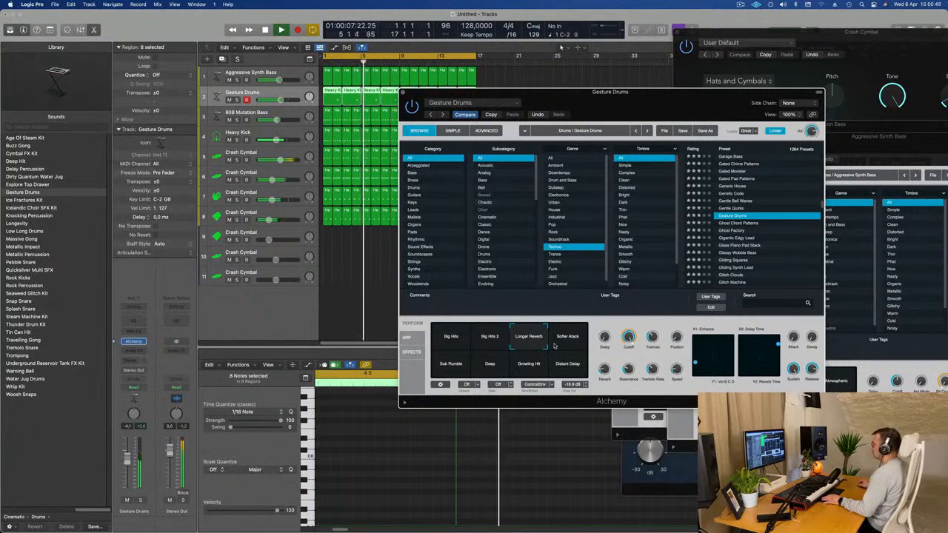
Step: Try a copy of the Gesture Drums note near the end of bar 2 and play the loop with it
left_click_drag(607, 102, 800, 132)
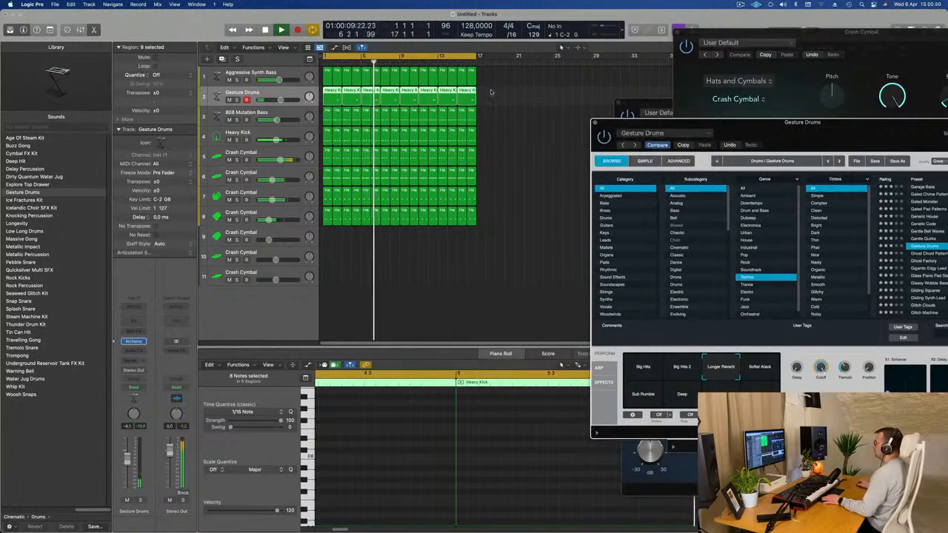
left_click(321, 94)
left_click_drag(321, 95, 321, 95)
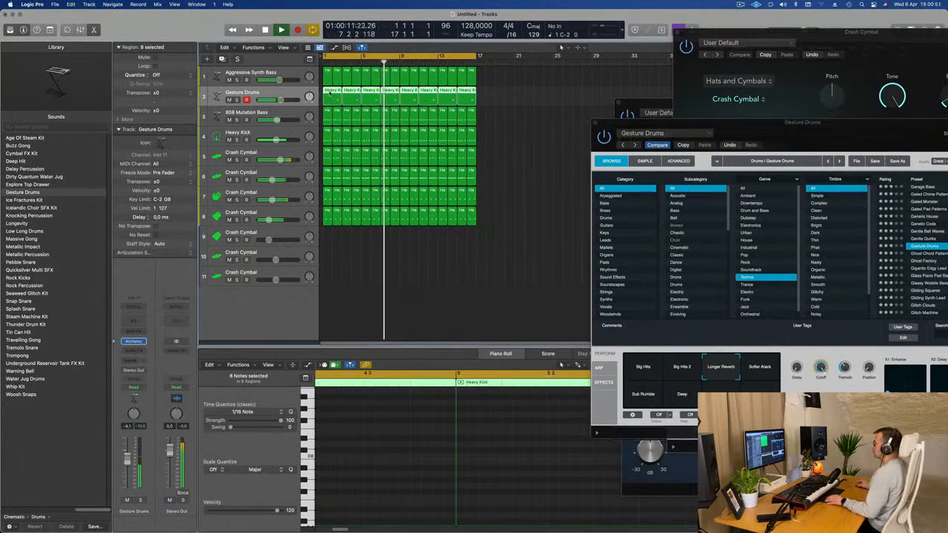
key("p")
key("p")
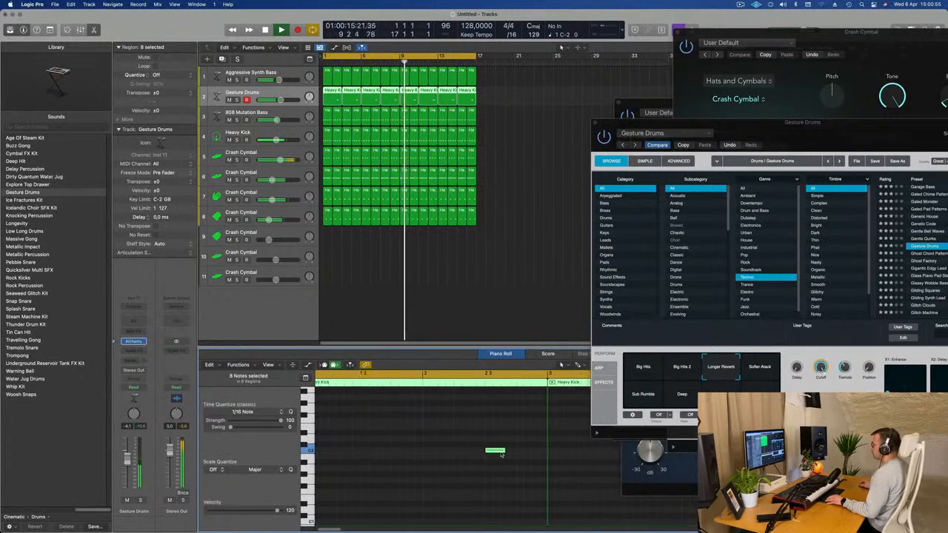
left_click_drag(501, 456, 545, 453)
scroll(527, 441, "down", 2)
key("space")
key("space")
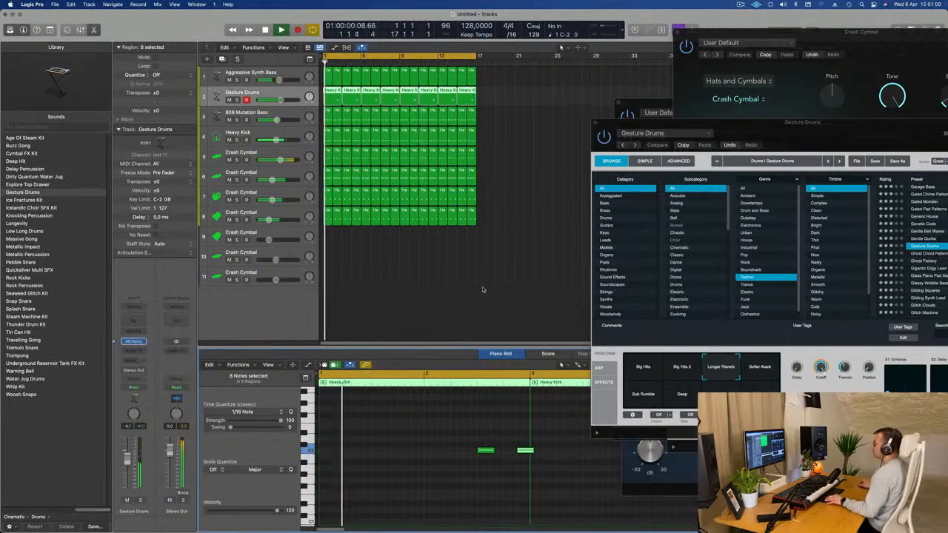
Step: Undo the added note copy in the Gesture Drums pattern and replay the loop from the start
scroll(483, 289, "down", 2)
left_click_drag(756, 126, 789, 123)
scroll(440, 212, "up", 3)
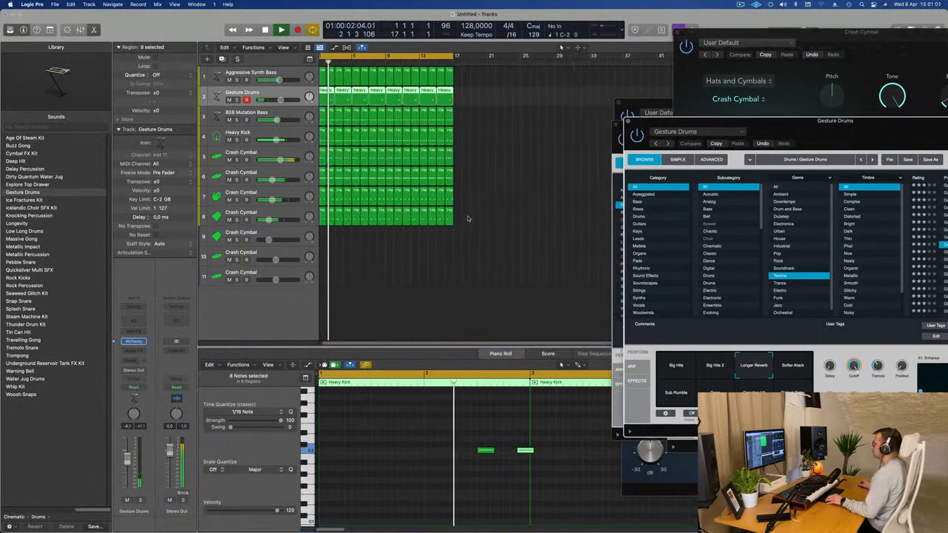
scroll(489, 235, "down", 3)
scroll(492, 238, "up", 2)
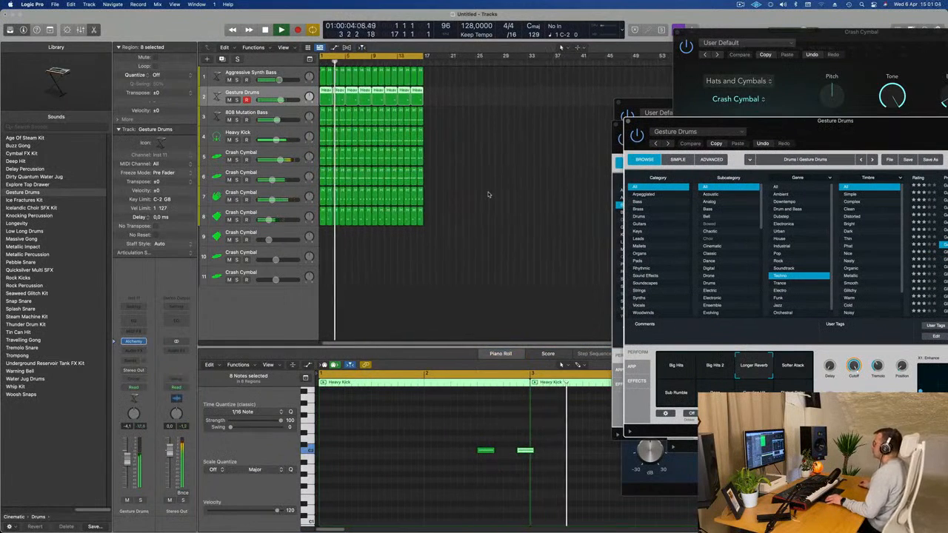
key("Return")
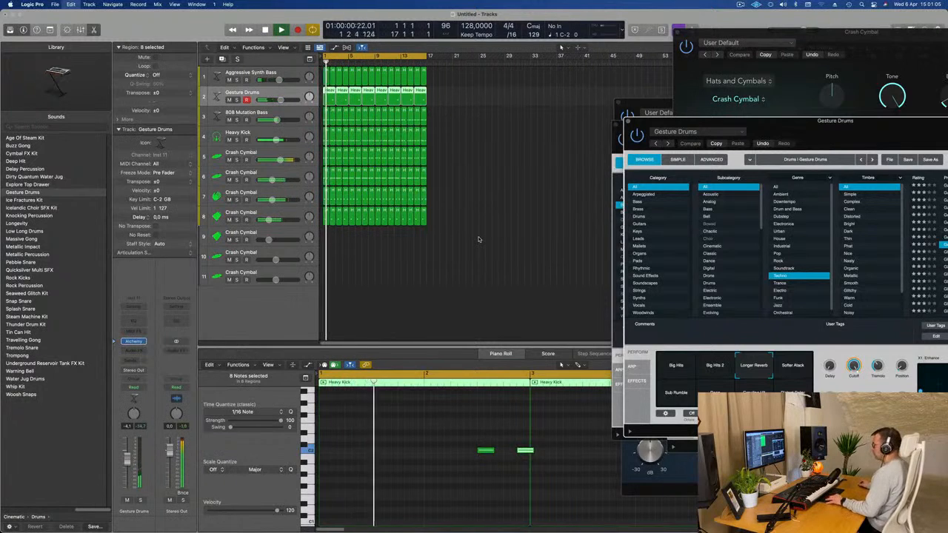
Step: Audition the Softer Attack, Sub Rumble, Deep and Growling Hit variations of Gesture Drums and return to Longer Reverb
left_click_drag(795, 131, 612, 144)
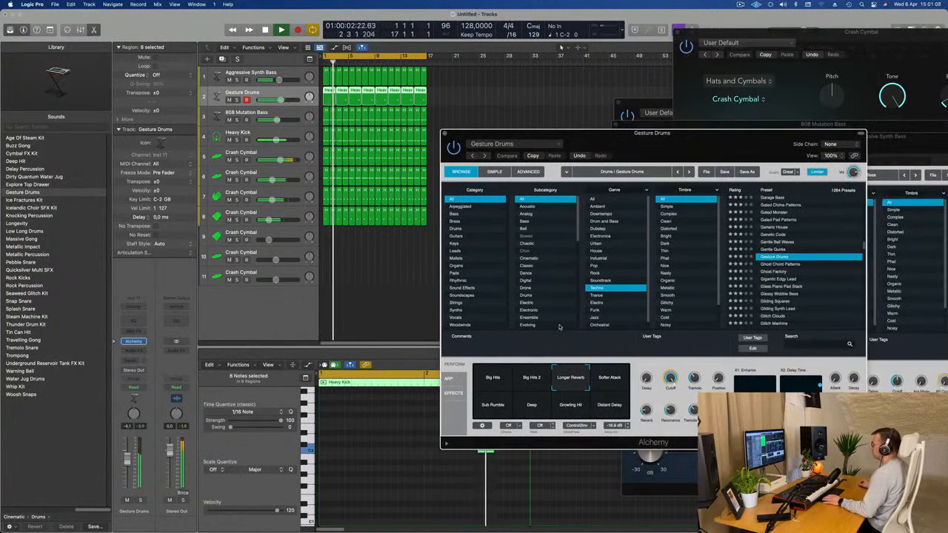
left_click(607, 381)
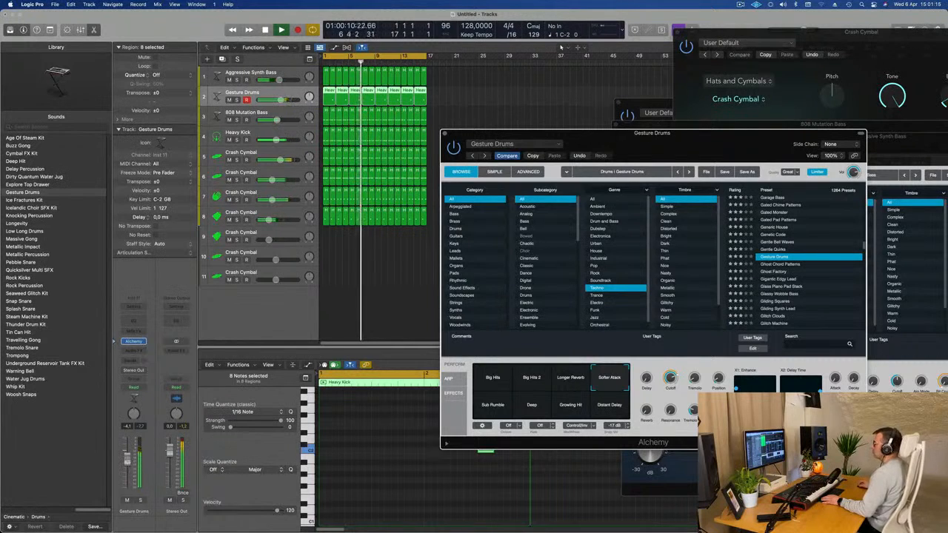
left_click_drag(651, 443, 591, 446)
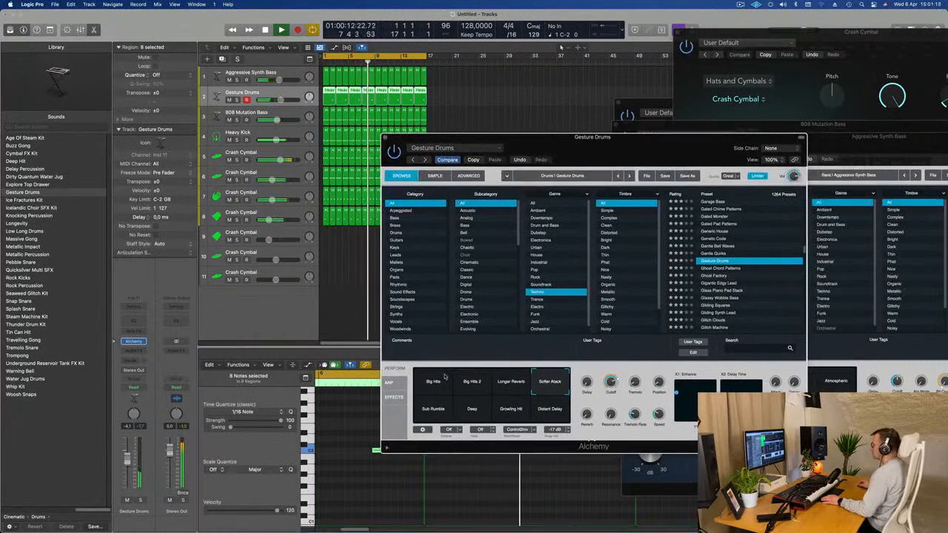
left_click(435, 409)
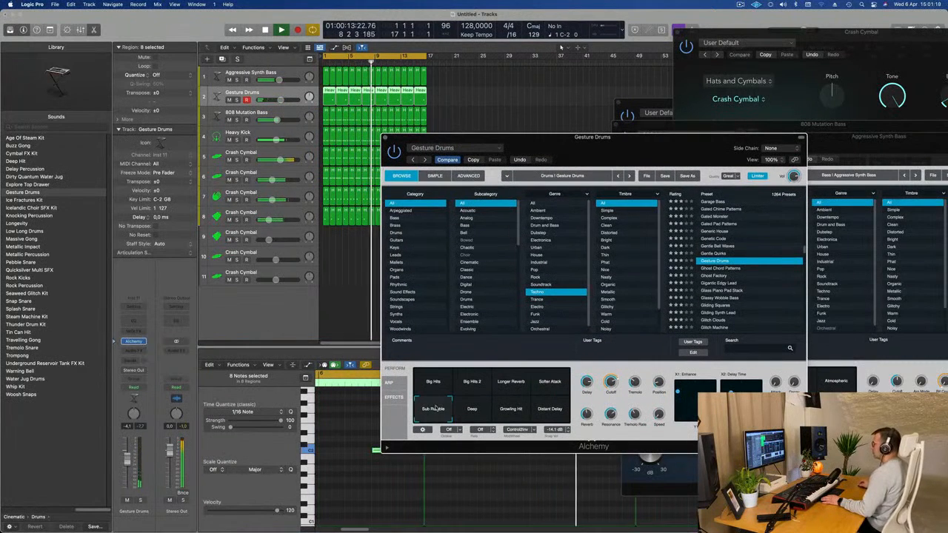
left_click(475, 413)
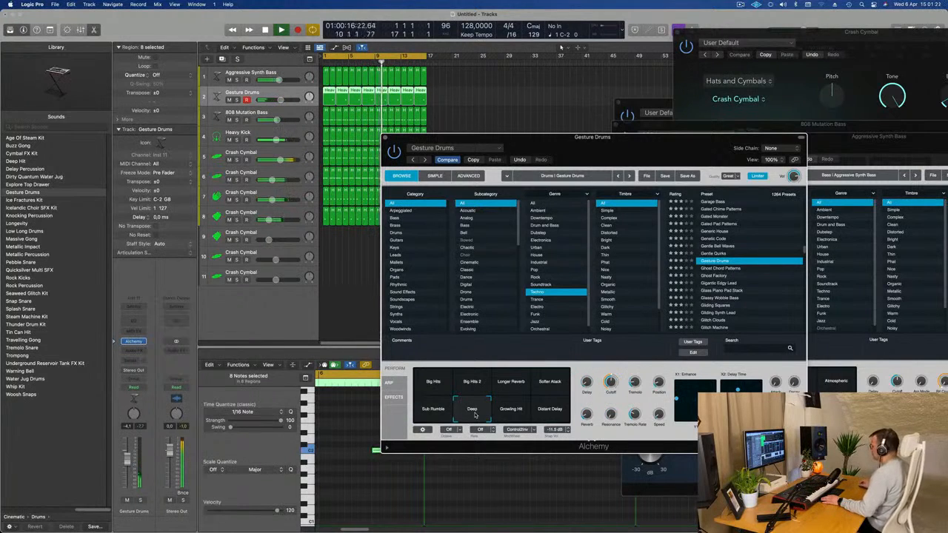
left_click(511, 414)
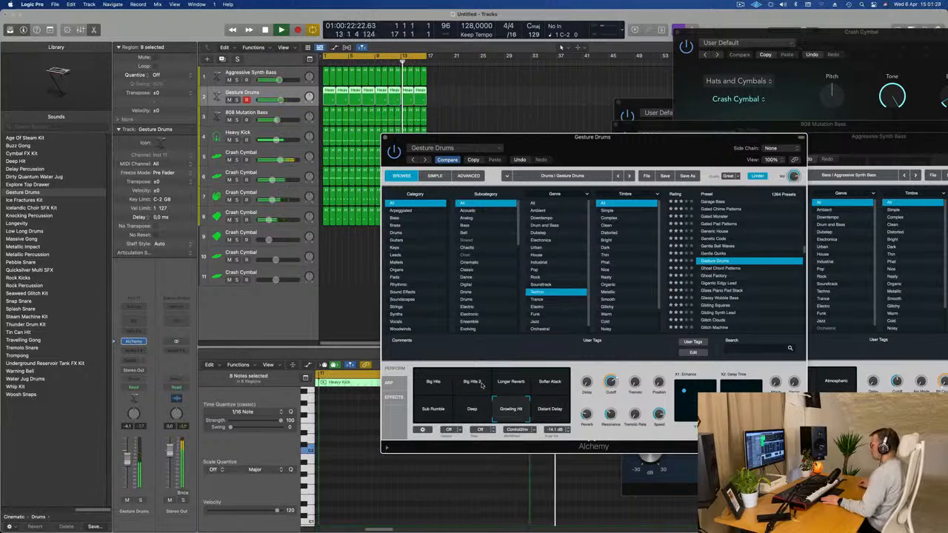
left_click(546, 383)
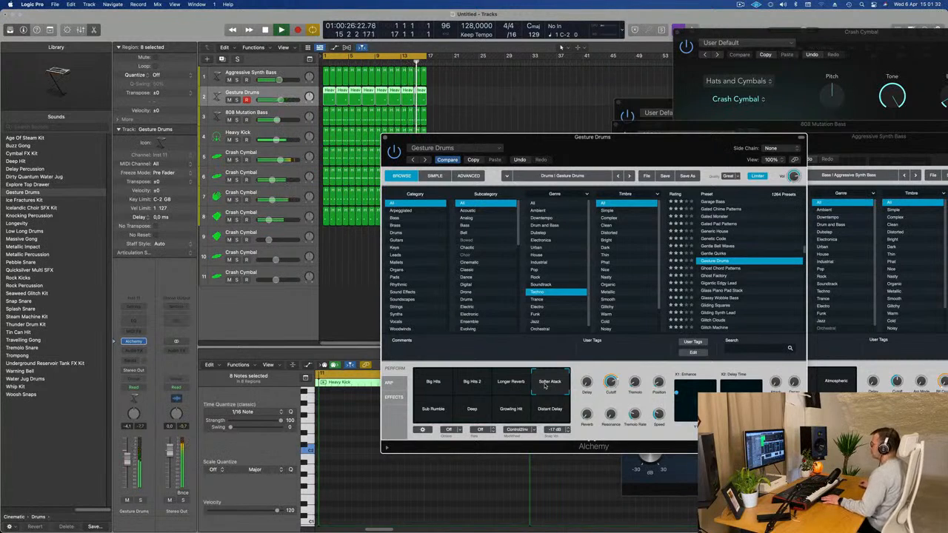
left_click(511, 384)
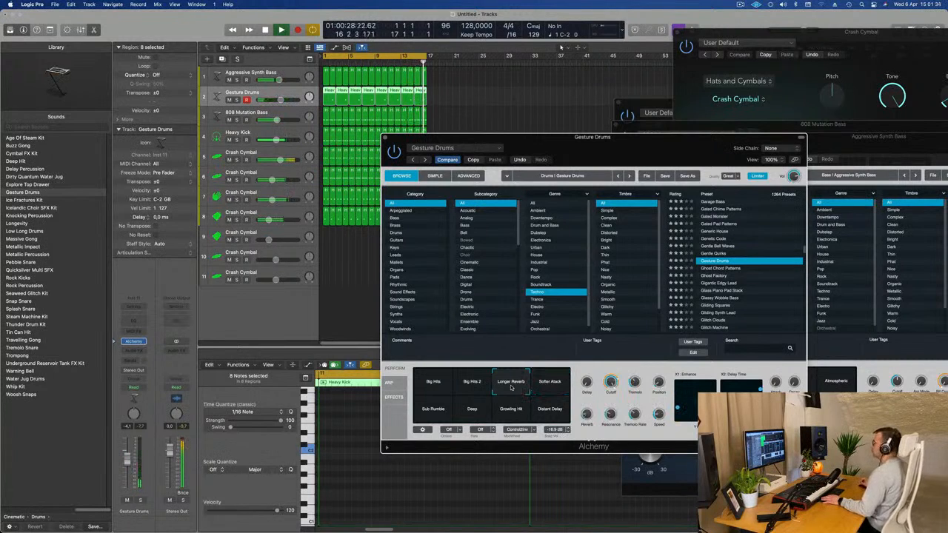
Step: Close the Gesture Drums plug-in window and lower that track's volume to -12.2 dB
left_click_drag(667, 146, 600, 111)
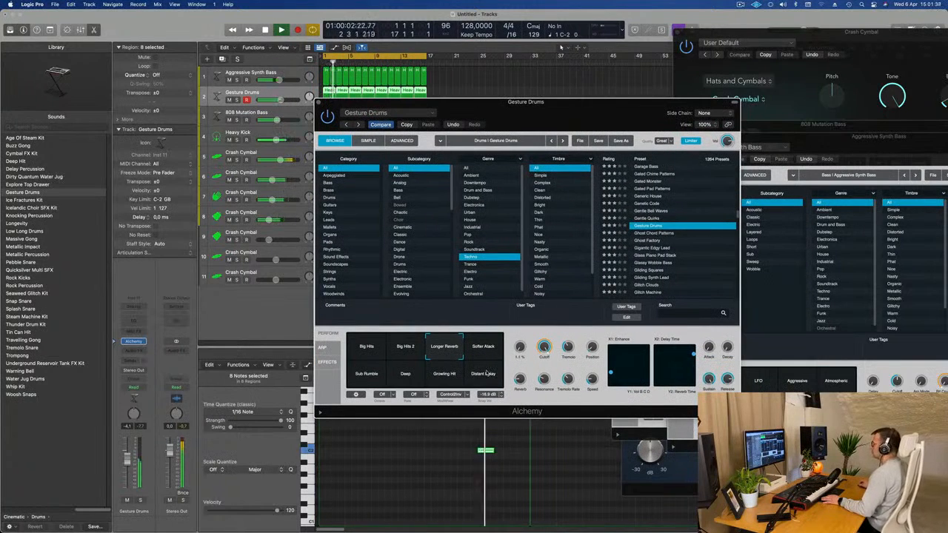
left_click_drag(317, 103, 543, 126)
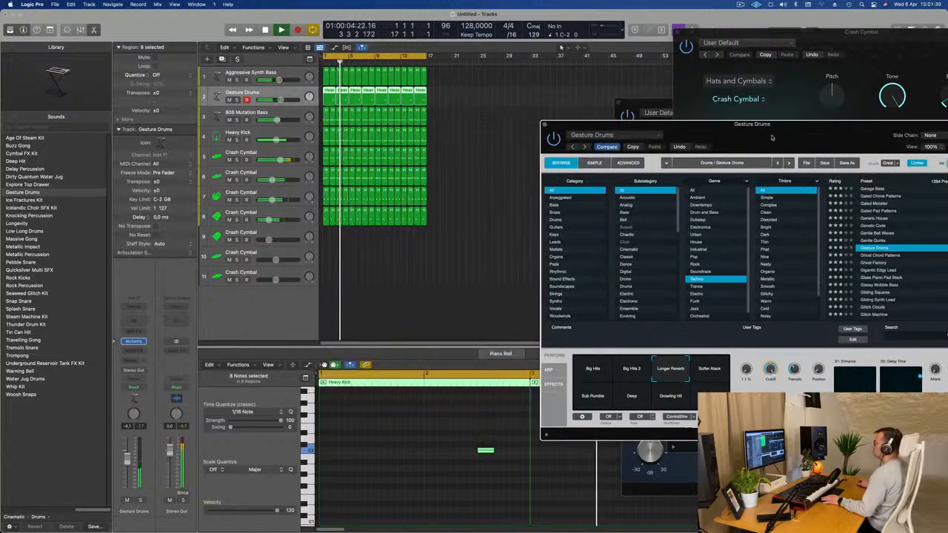
left_click(543, 125)
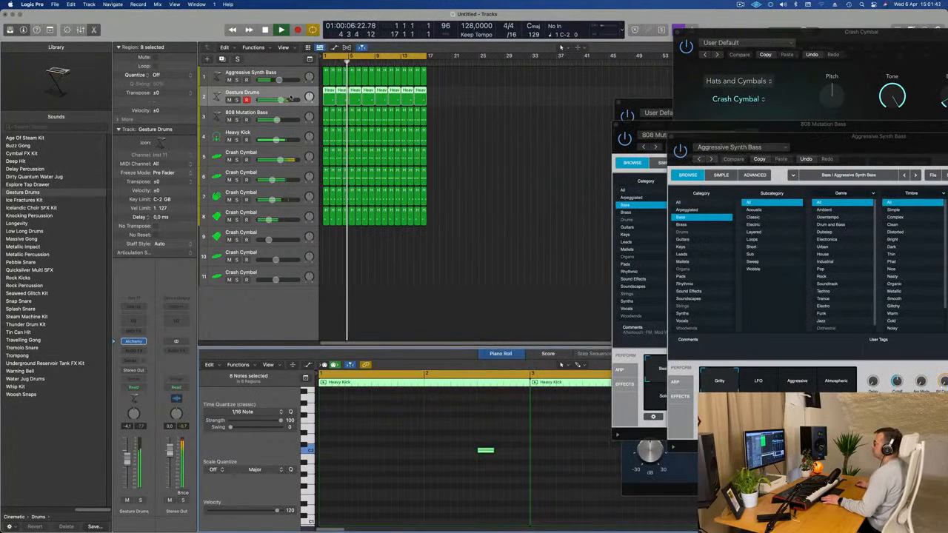
left_click_drag(280, 100, 273, 100)
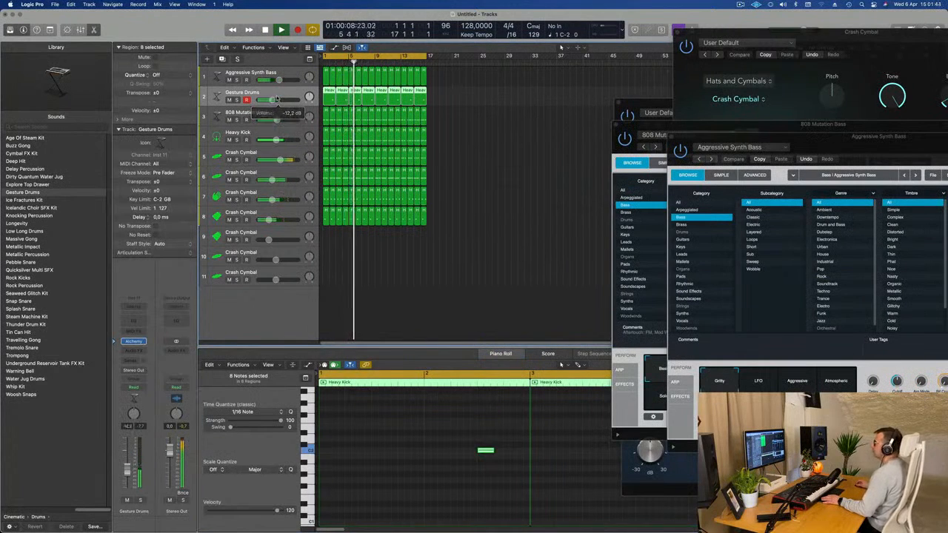
Step: Duplicate the Gesture Drums track with its settings and copy the first Heavy Kick region onto the new track
left_click(222, 59)
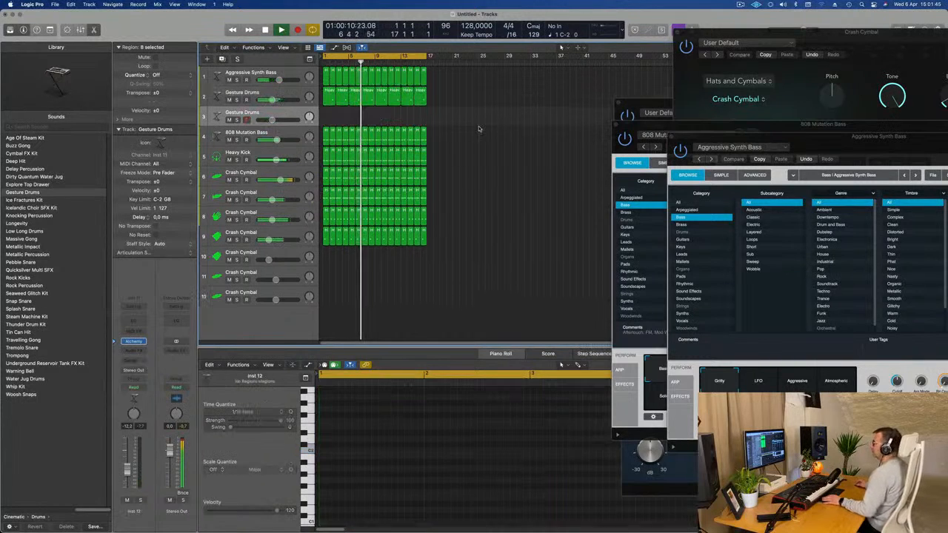
left_click(333, 92)
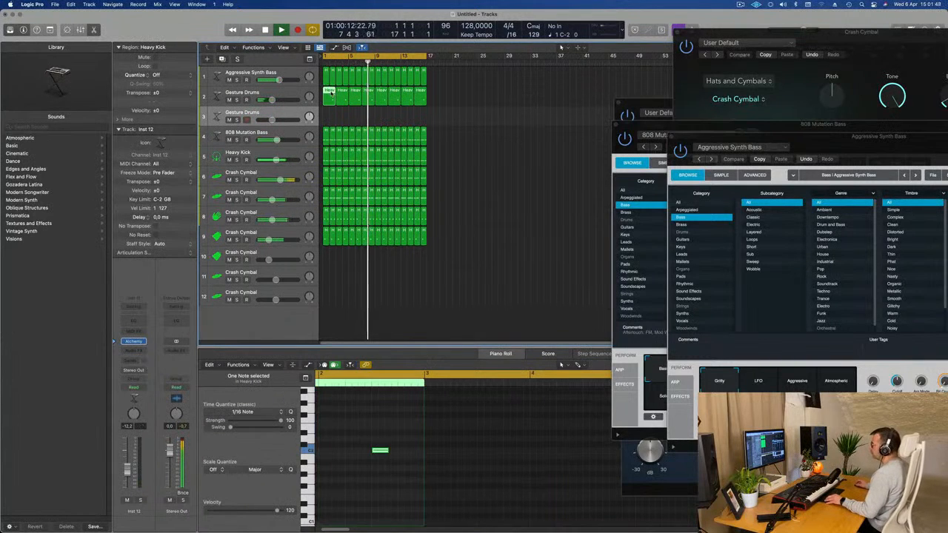
left_click_drag(331, 92, 331, 113)
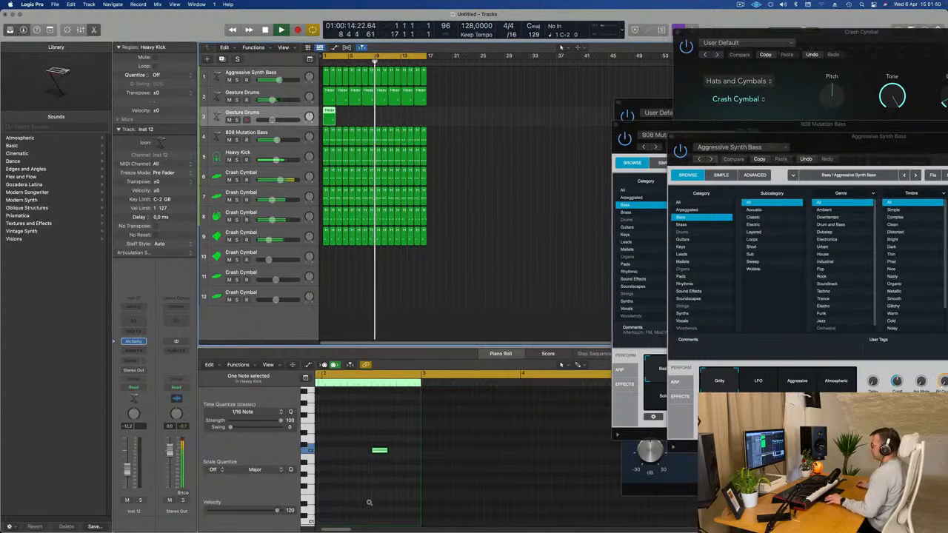
Step: Move the new region's C2 note to beat 2 of bar 1, copy it to beat 3 and play the loop
scroll(369, 498, "left", 5)
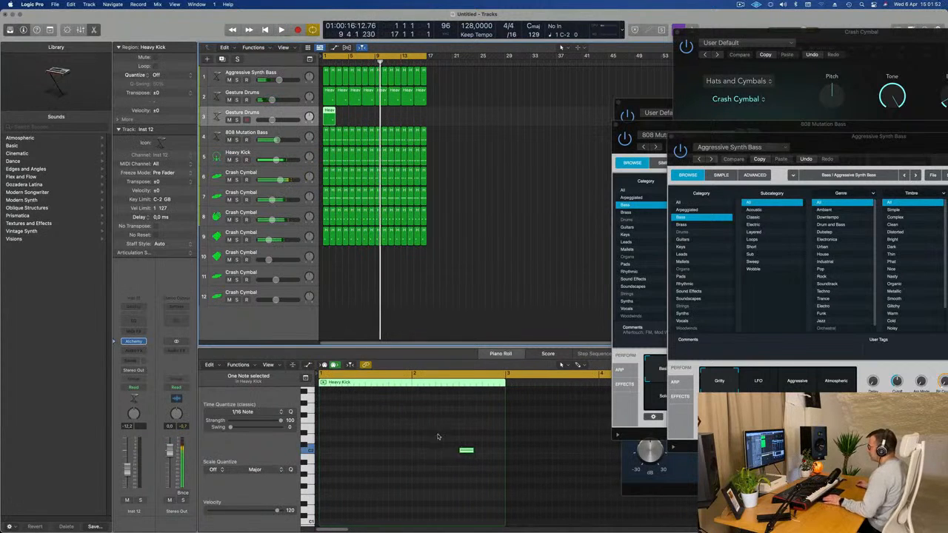
left_click(466, 450)
left_click_drag(466, 451, 370, 451)
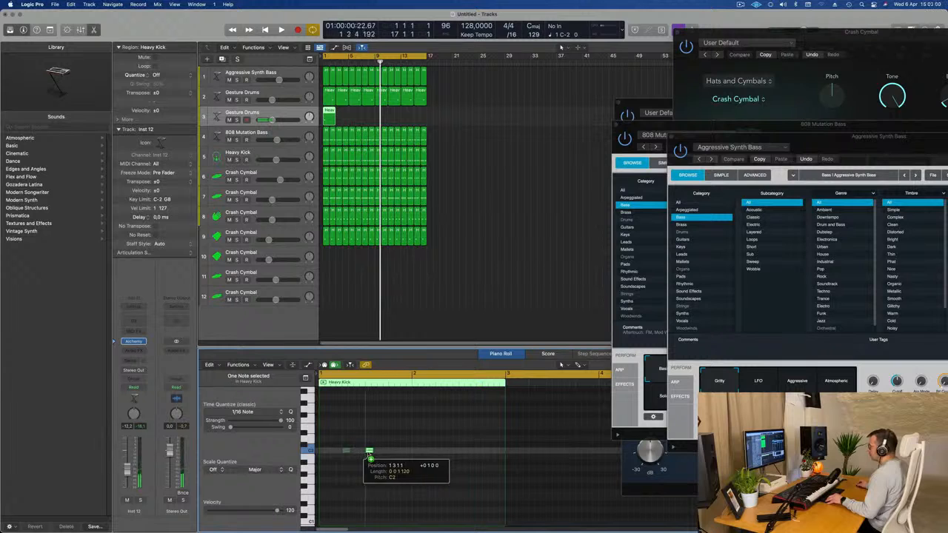
key("space")
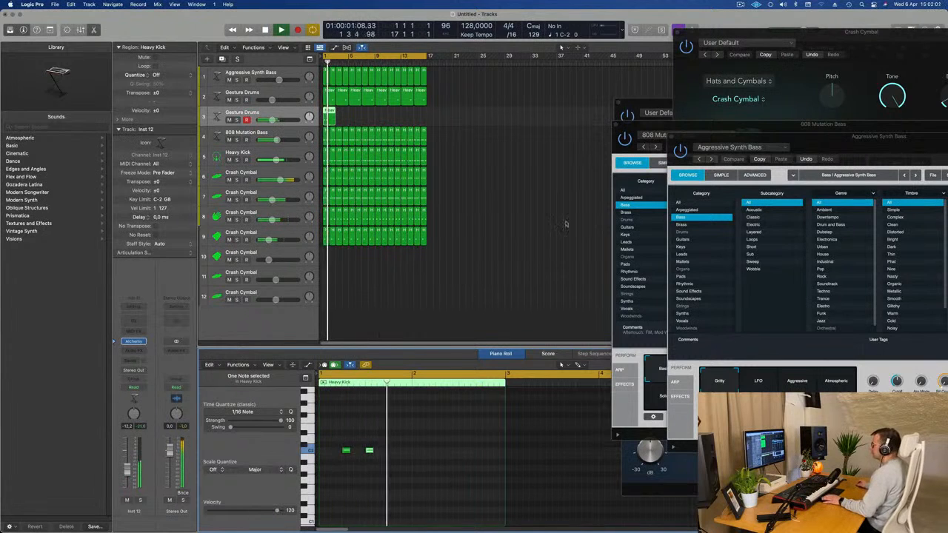
left_click_drag(860, 137, 665, 151)
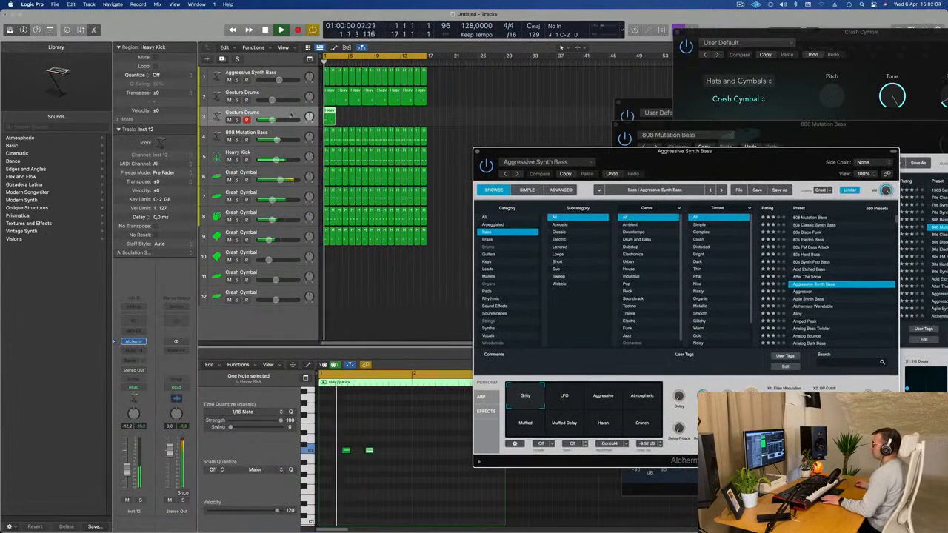
Step: Open Alchemy on the duplicated Gesture Drums track, filter its presets to Keys and load Harpsichord Synth
left_click(134, 341)
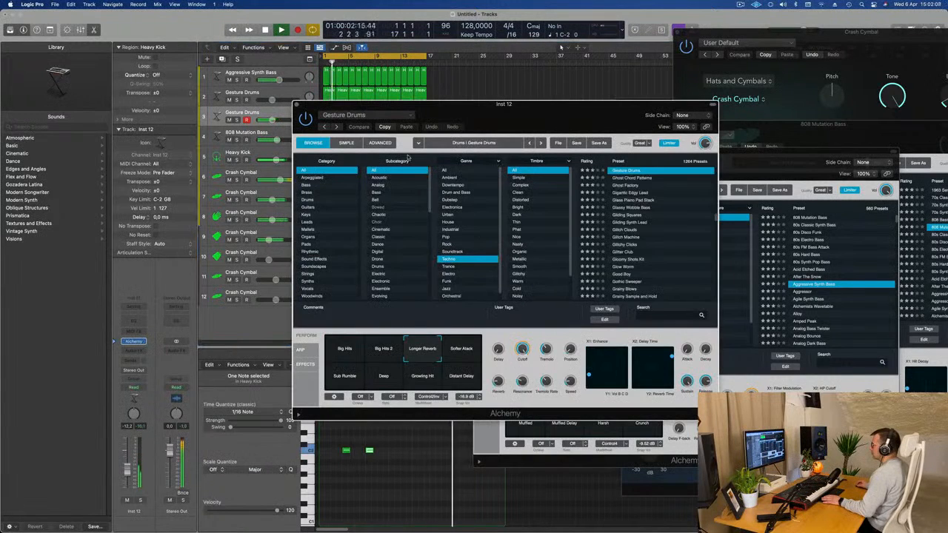
left_click_drag(586, 119, 719, 124)
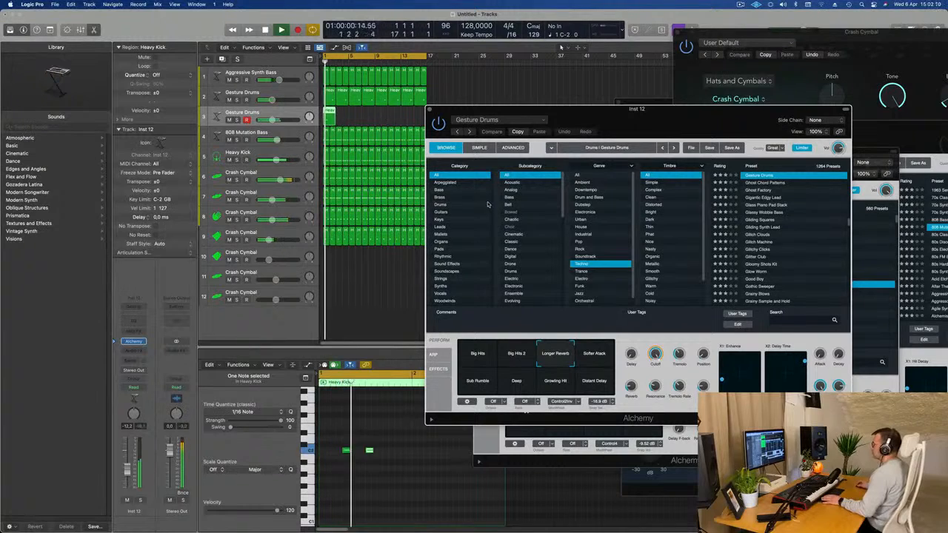
left_click(443, 219)
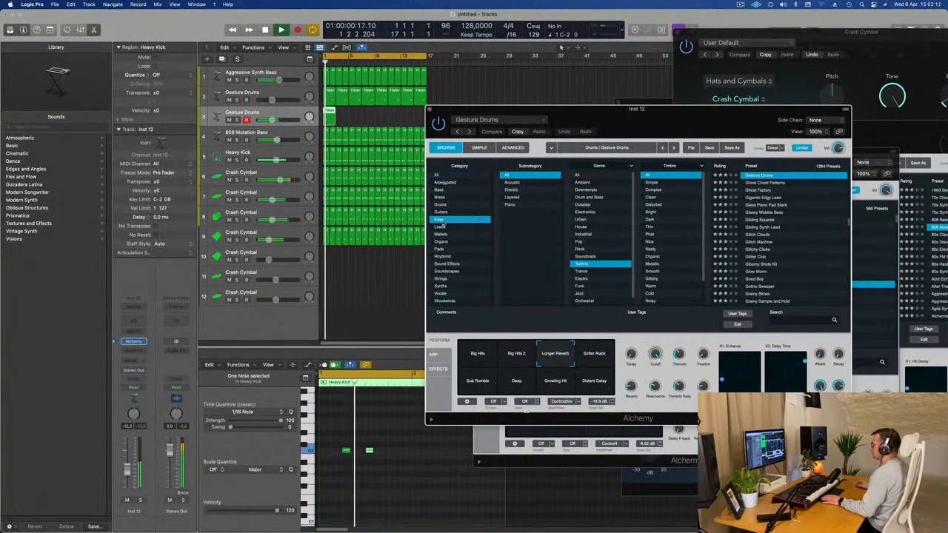
key("space")
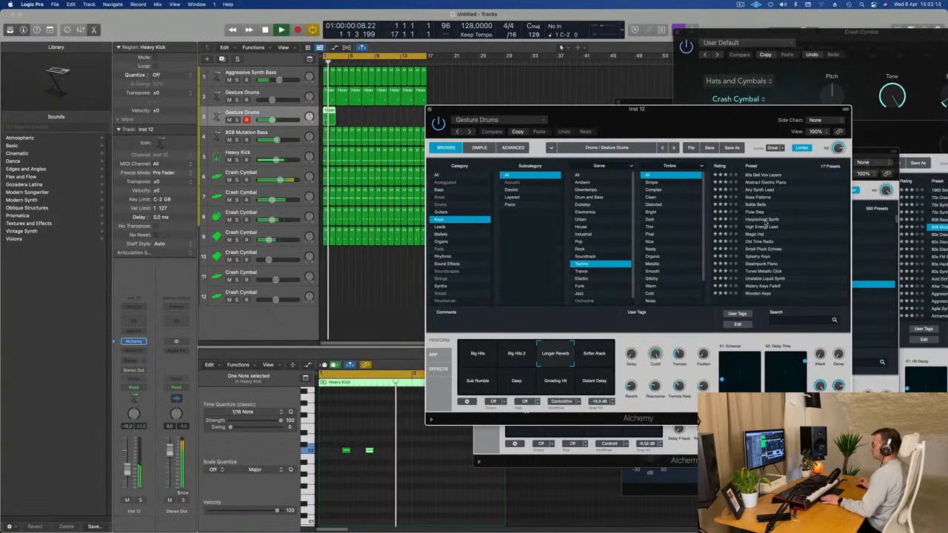
left_click(764, 220)
left_click_drag(700, 114, 704, 111)
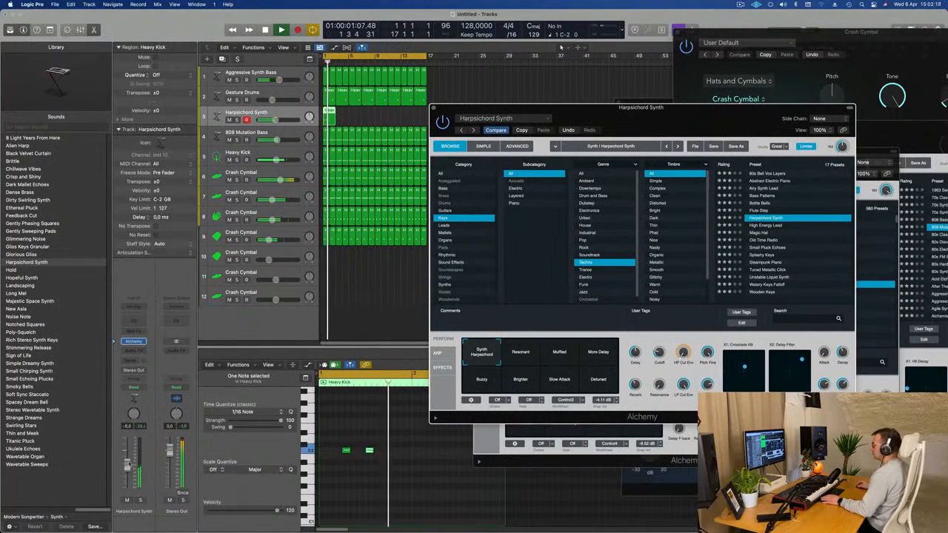
left_click(128, 464)
key("Return")
left_click_drag(664, 109, 757, 99)
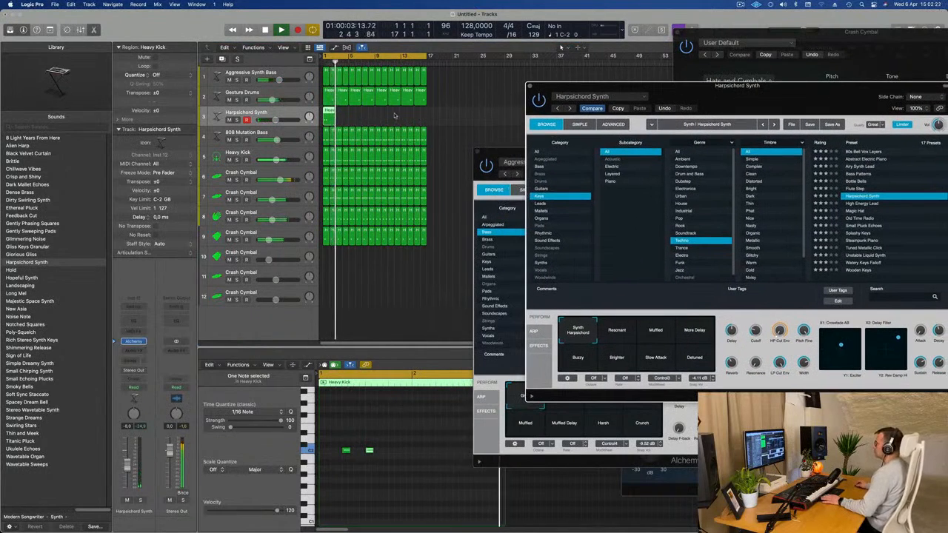
Step: Repeat the Heavy Kick region along the Harpsichord Synth track up to bar 17
left_click(326, 116)
key("super+r")
key("super+r")
key("super+r")
key("super+r")
key("super+r")
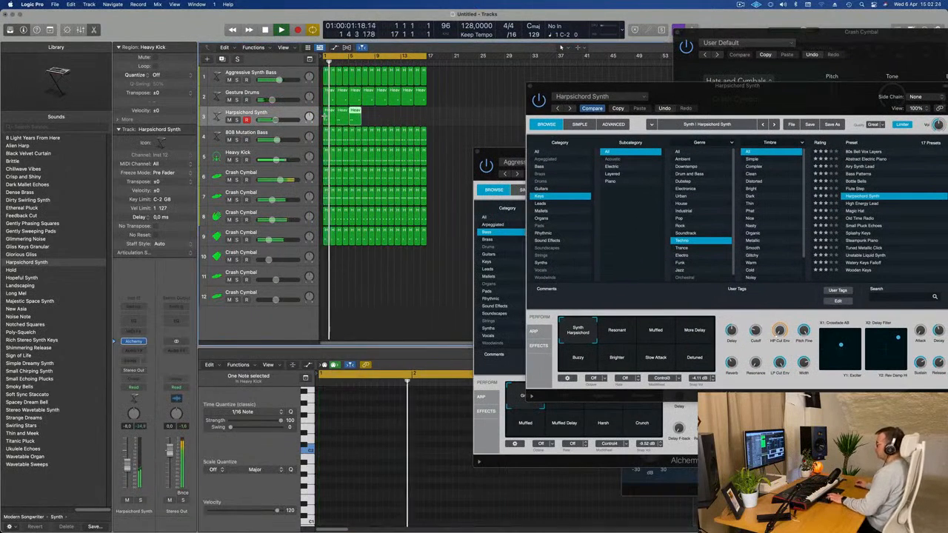
key("super+r")
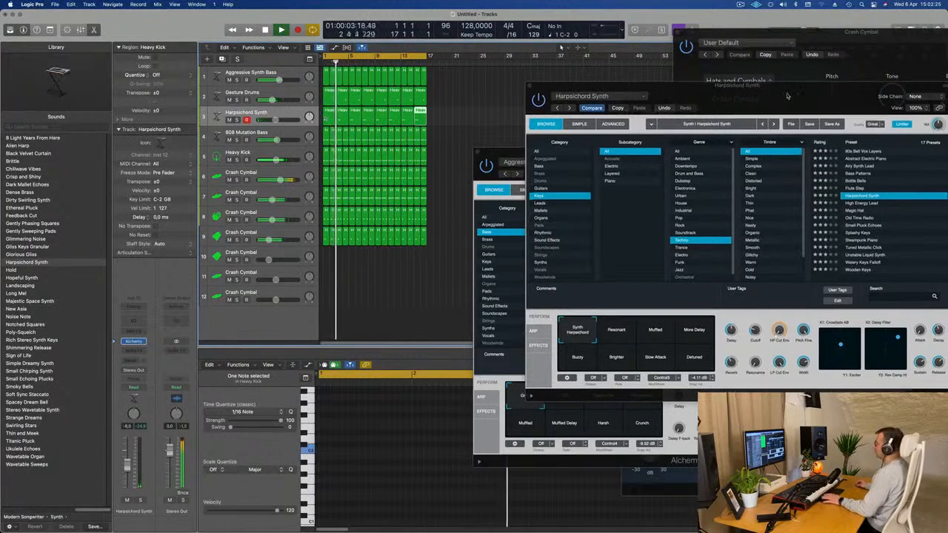
Step: Load the Magic Hat preset in Alchemy and audition its Bright and Dark variations
left_click_drag(792, 100, 663, 103)
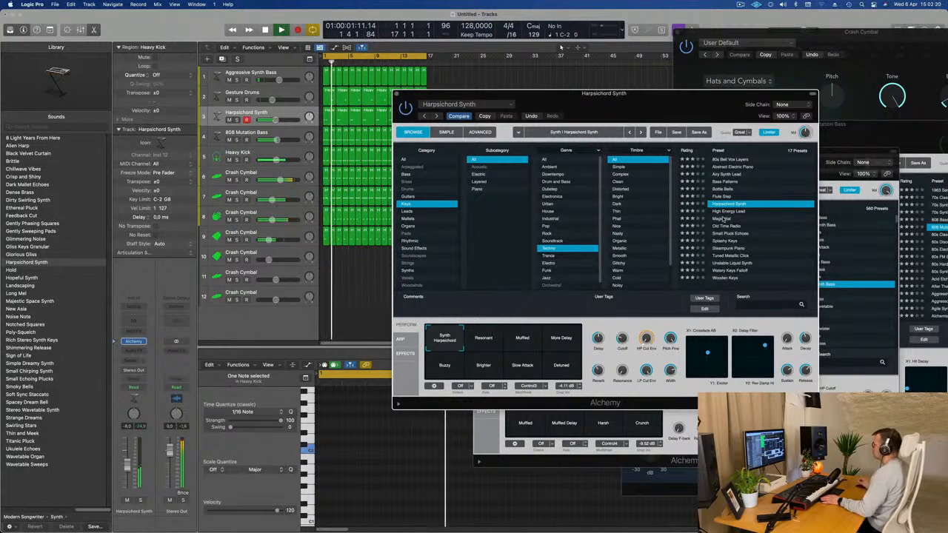
left_click(723, 219)
left_click_drag(668, 103, 695, 80)
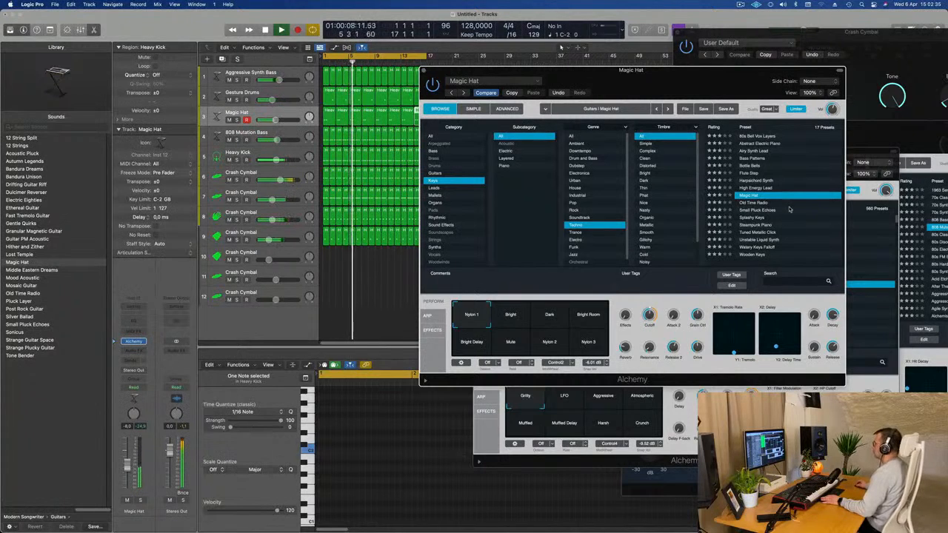
left_click(517, 321)
left_click(556, 317)
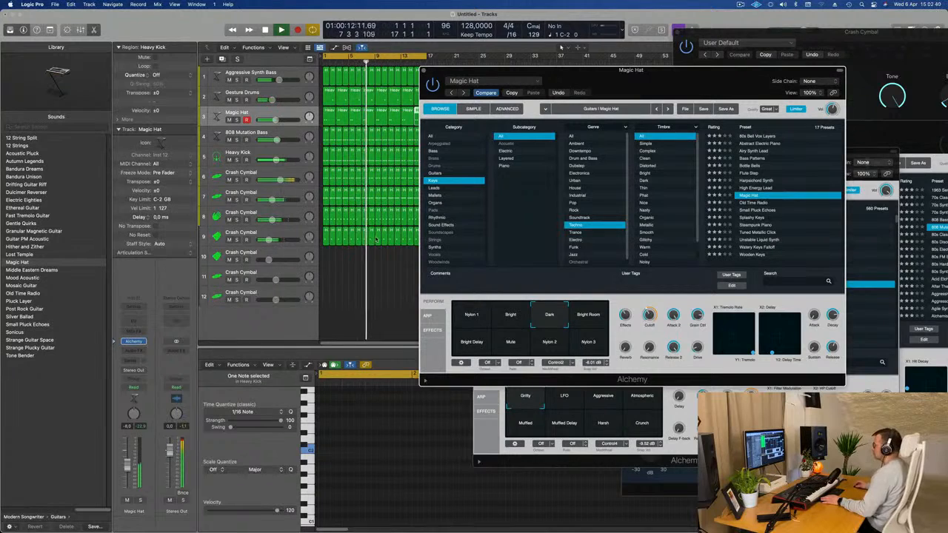
left_click_drag(642, 71, 743, 76)
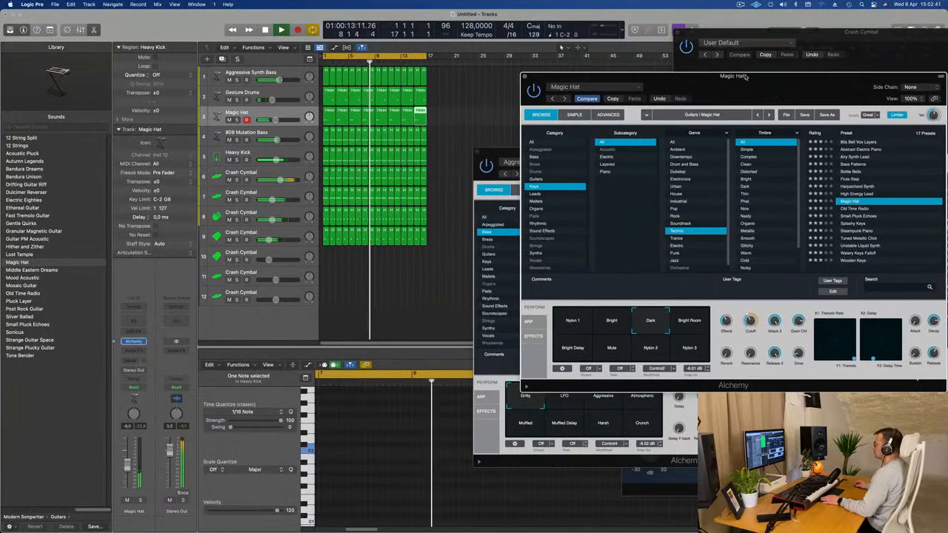
Step: Open the Magic Hat track's first region for editing and move its second C2 note an eighth note later
left_click(328, 119)
double_click(329, 119)
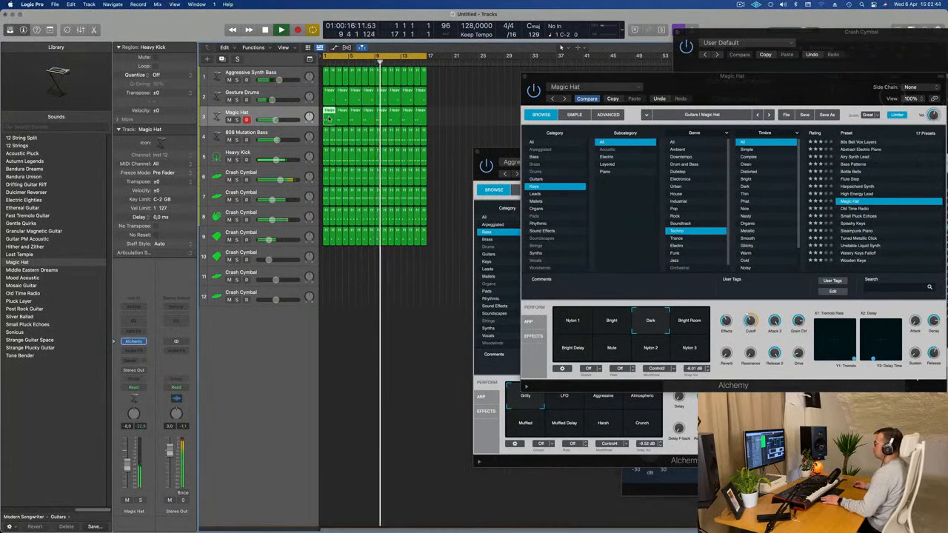
double_click(329, 118)
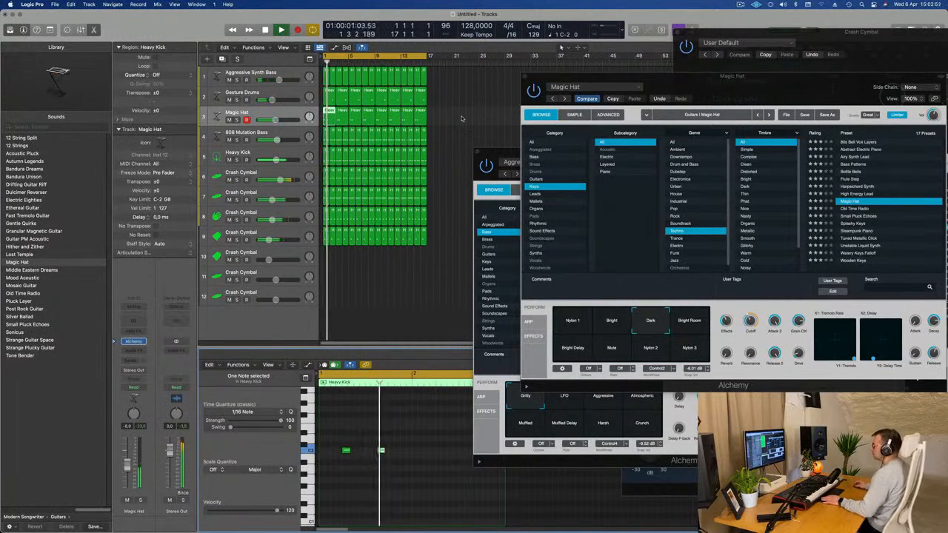
Step: Replace the other regions on the Magic Hat track with repeats of the edited first region up to bar 17
left_click_drag(466, 117, 339, 120)
key("Delete")
left_click(325, 120)
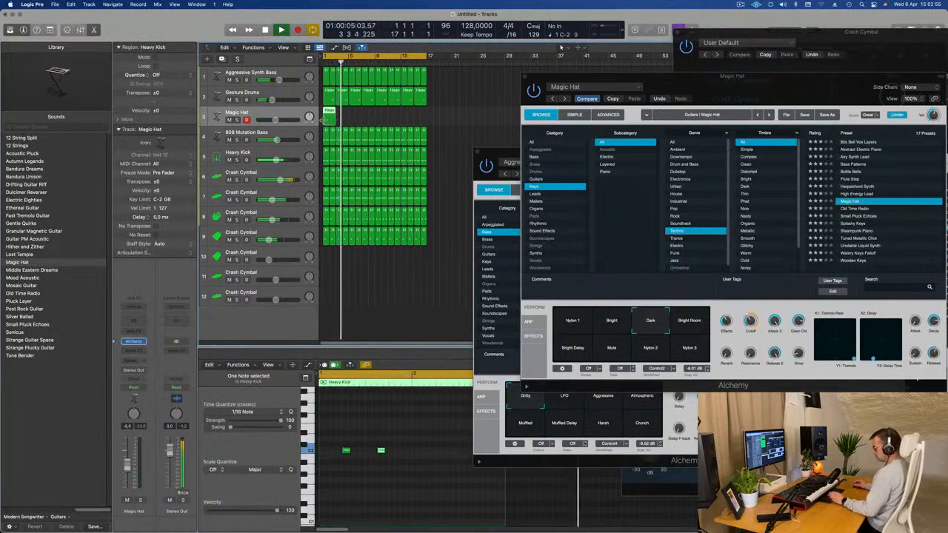
key("super+r")
key("super+r")
key("super+r")
key("super+r")
key("super+r")
key("super+r")
key("super+r")
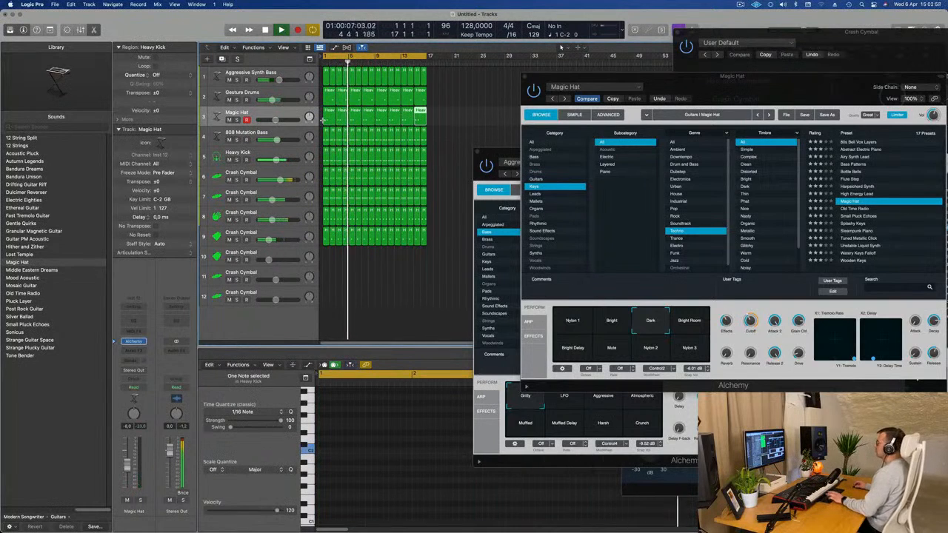
Step: Audition the Bright Delay and Nylon 2 variations of Magic Hat
left_click_drag(727, 91, 630, 107)
left_click(478, 365)
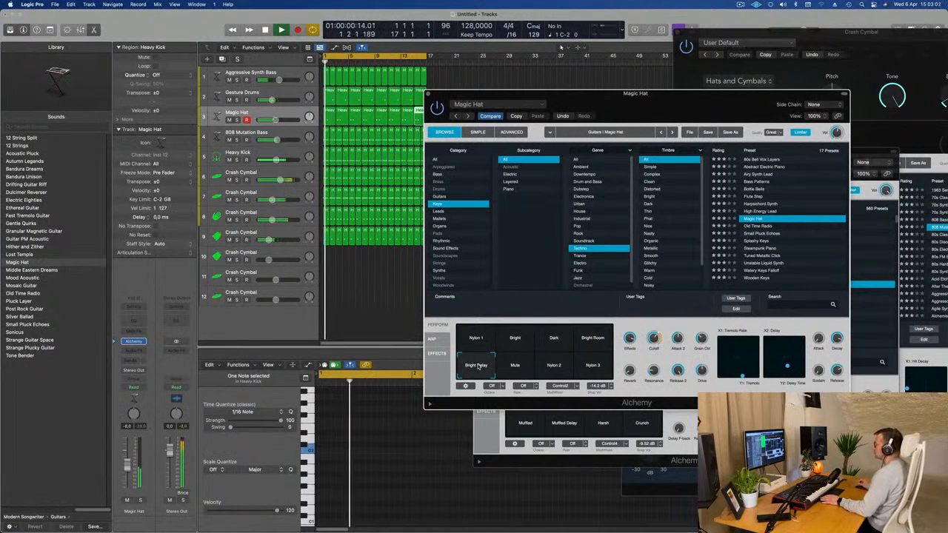
left_click(550, 368)
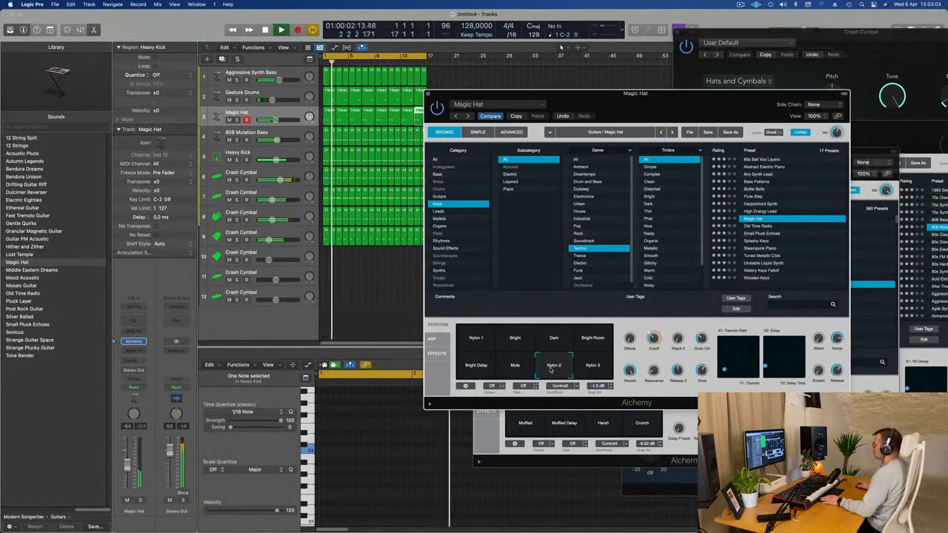
Step: Try the Small Pluck Echoes, Splashy Keys and Tuned Metallic Click presets, and load 80s Bell Vox Layers
left_click(764, 236)
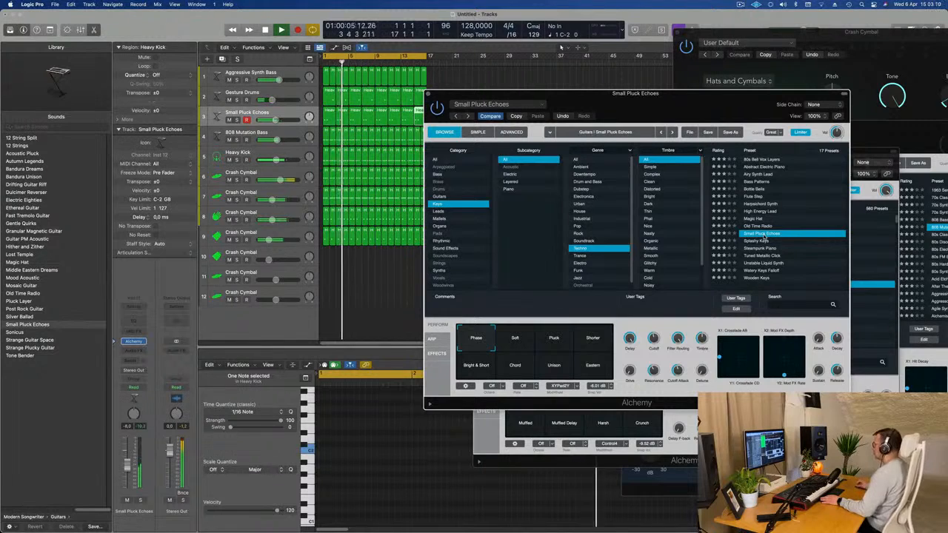
left_click(765, 241)
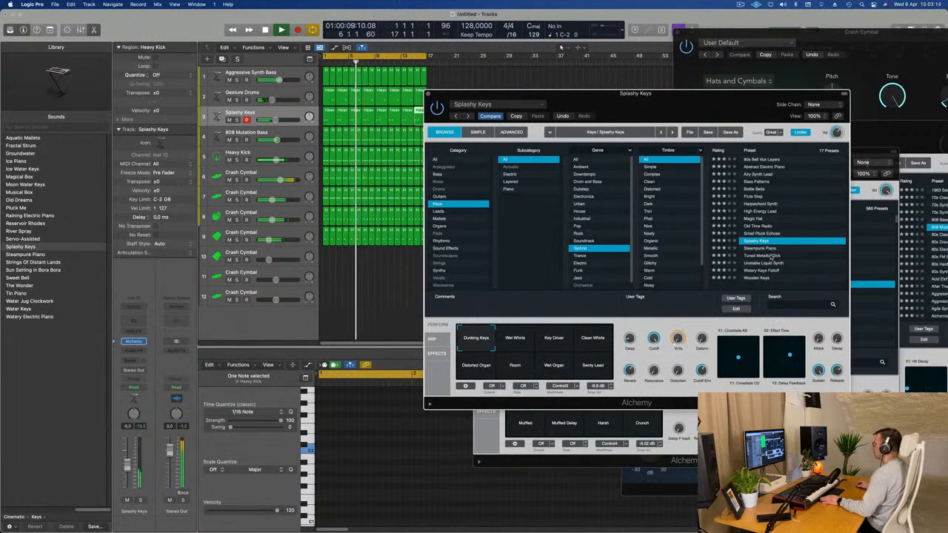
left_click(771, 255)
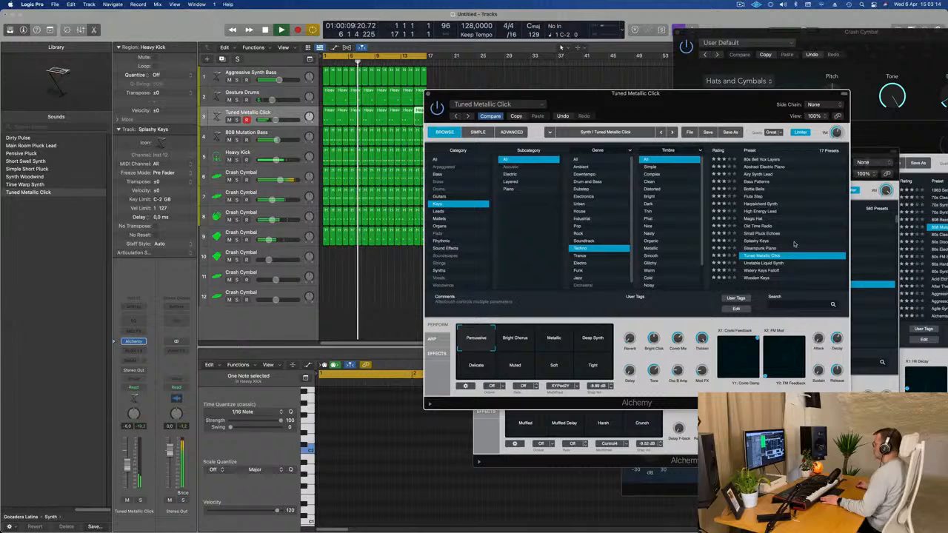
left_click(767, 160)
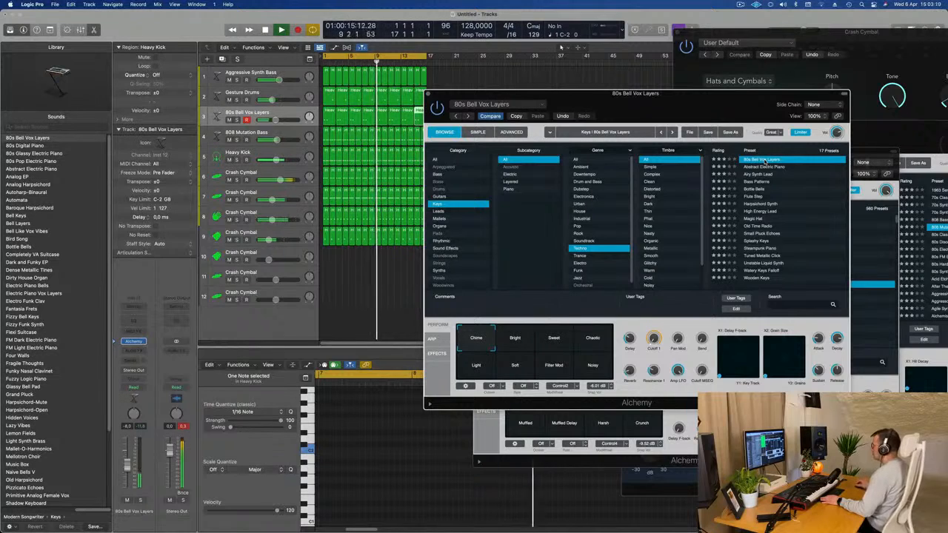
Step: Audition the Bright, Sweet, Chaotic, Light, Soft and Filter Mod variations of 80s Bell Vox Layers and return to Chime
left_click_drag(715, 113, 722, 88)
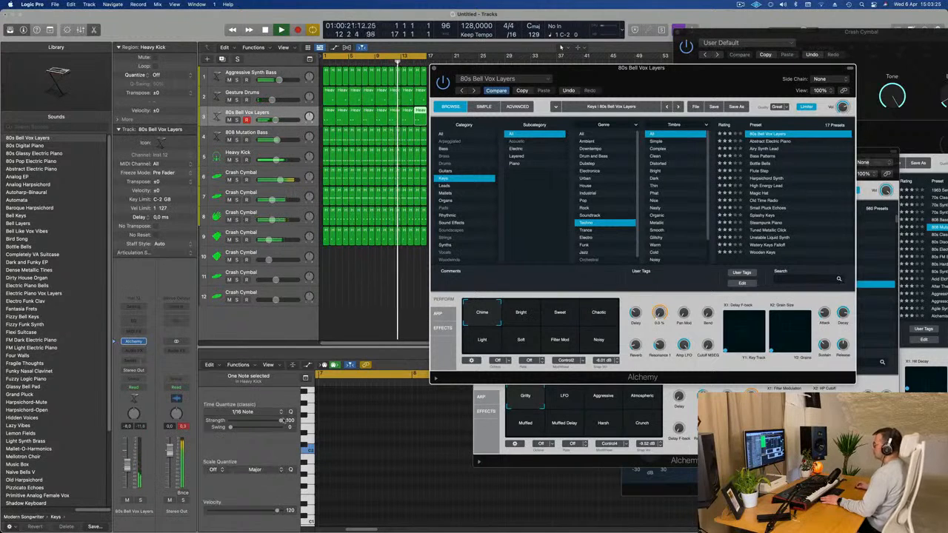
left_click(531, 318)
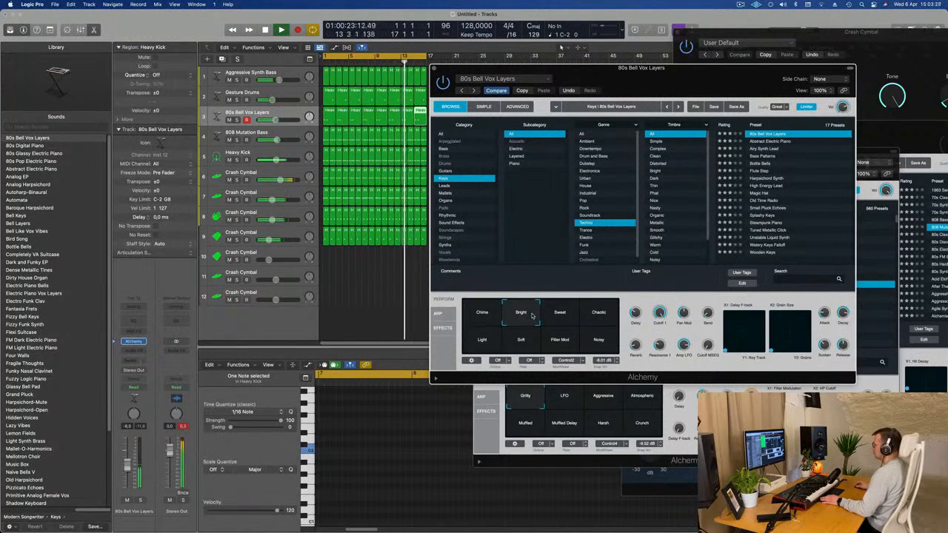
left_click(569, 319)
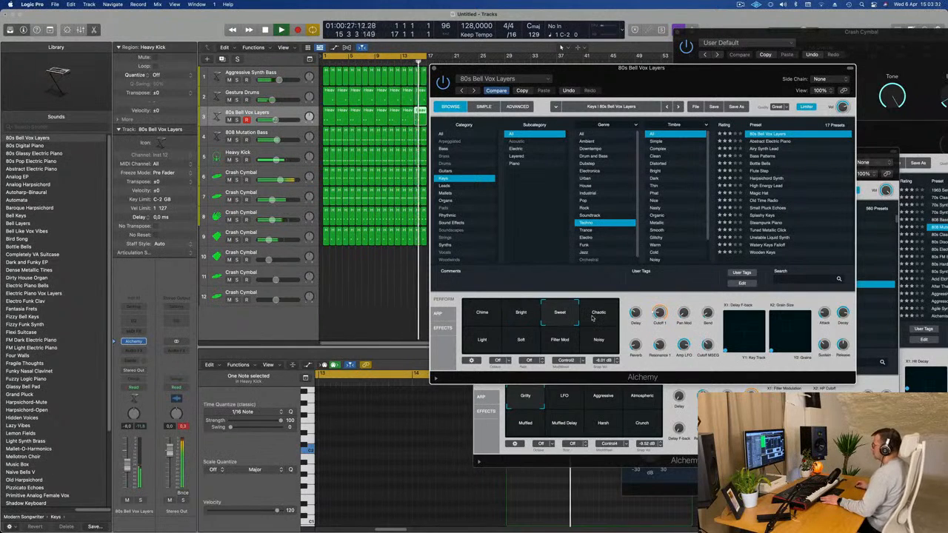
left_click(592, 319)
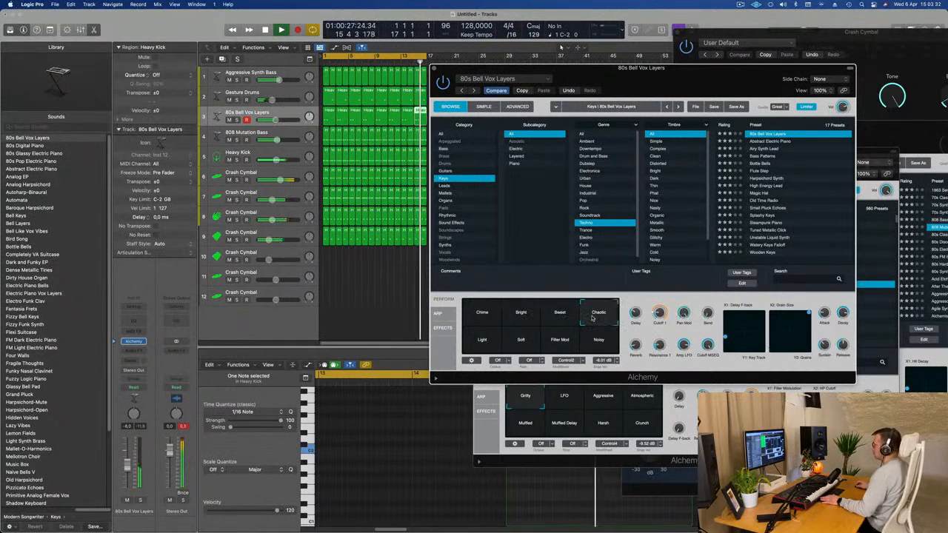
left_click(485, 344)
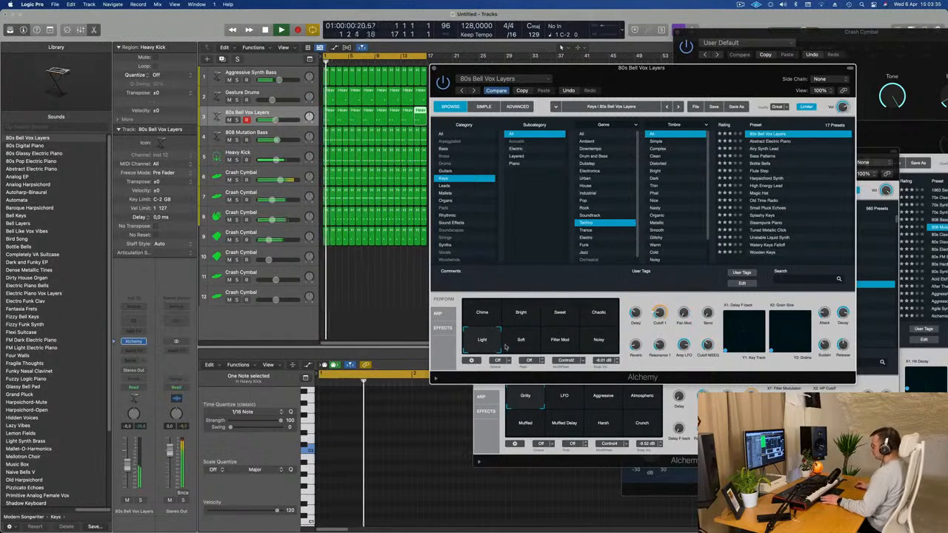
left_click(513, 348)
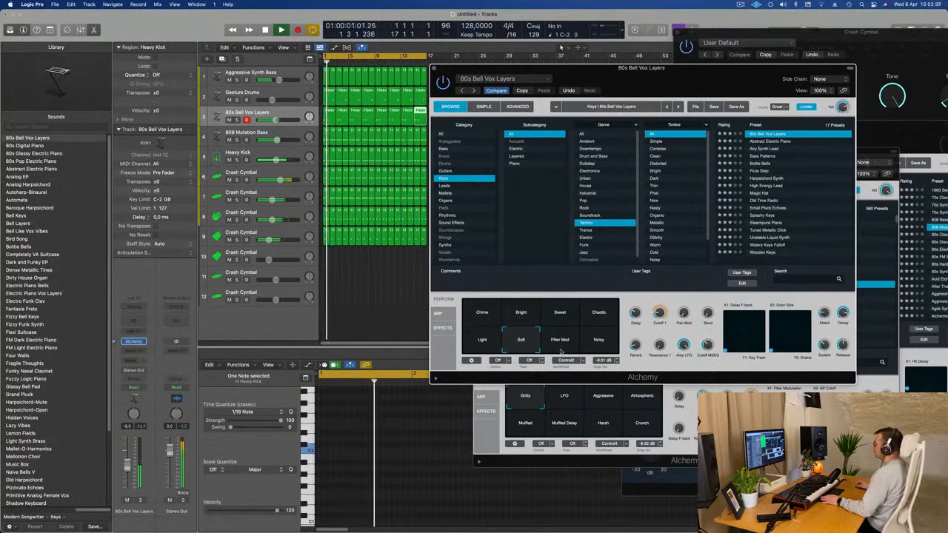
left_click(561, 351)
key("space")
left_click(485, 318)
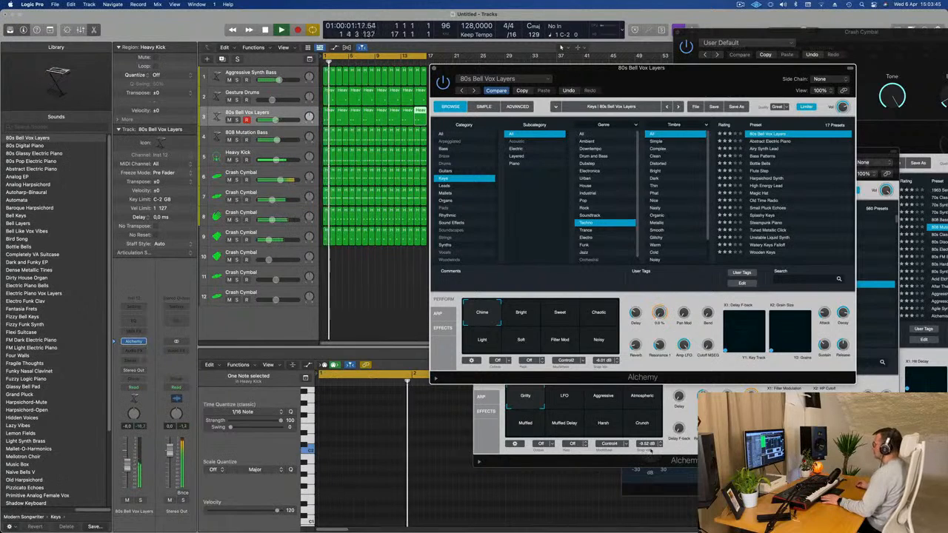
Step: Copy the first region's two C2 notes into bar 2 on the 80s Bell Vox Layers track and close its plug-in window
left_click_drag(677, 69, 782, 155)
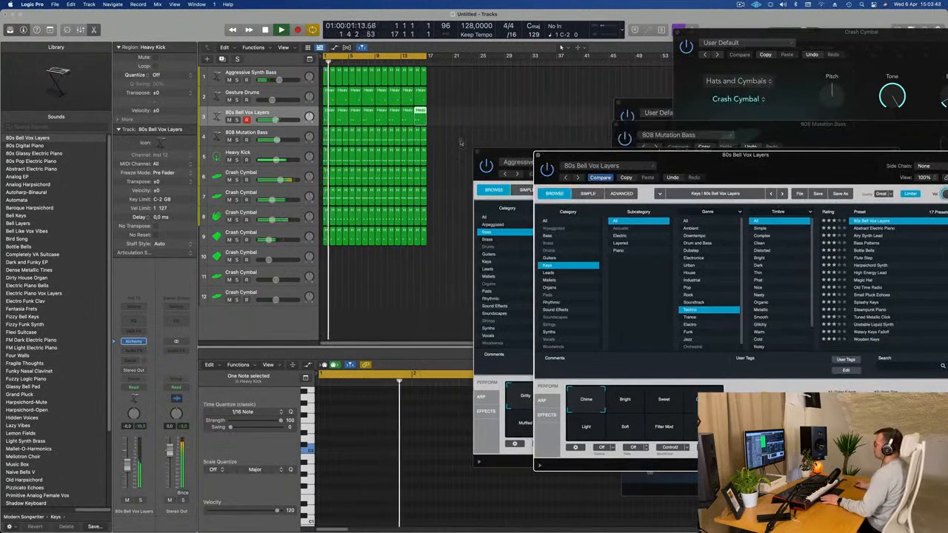
left_click_drag(462, 123, 321, 117)
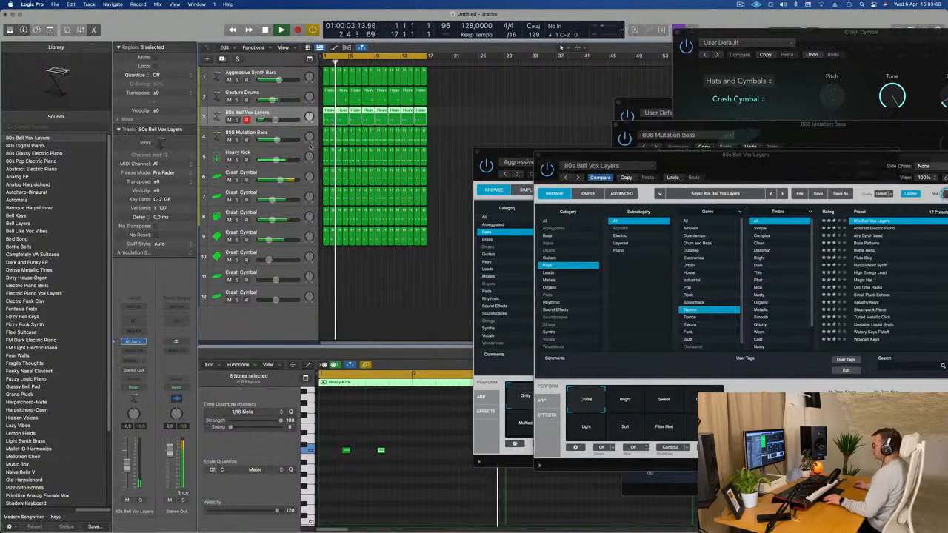
scroll(409, 452, "down", 2)
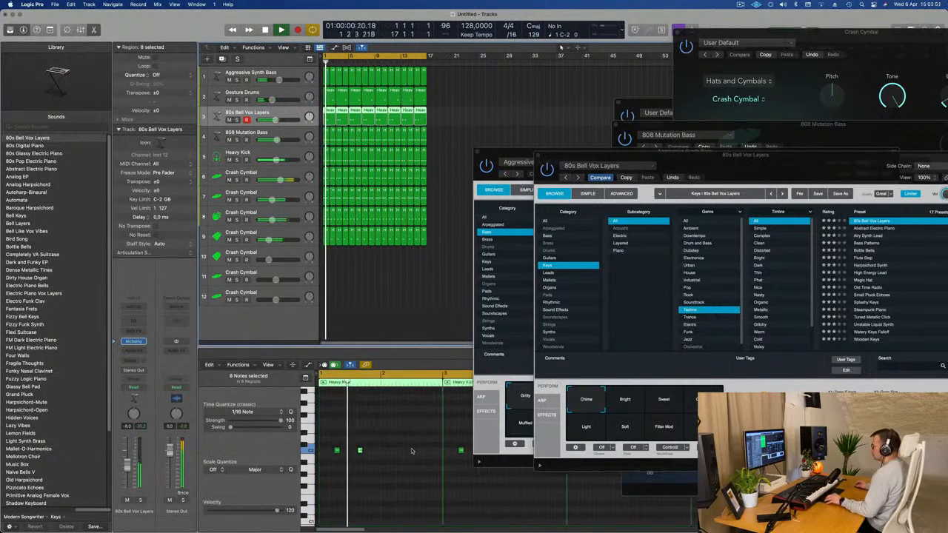
mouse_move(405, 443)
left_mouse_down()
mouse_move(331, 457)
mouse_move(401, 454)
left_mouse_up()
scroll(362, 422, "down", 3)
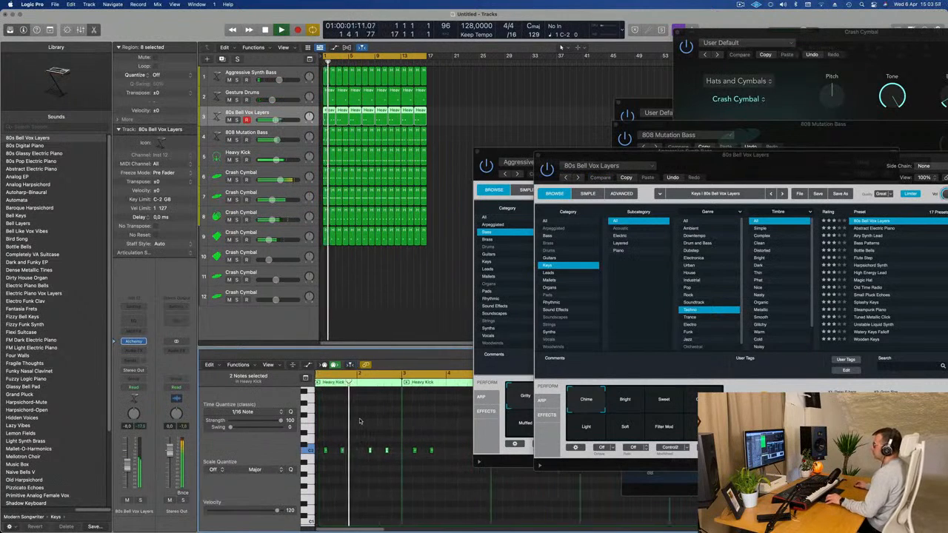
scroll(359, 422, "down", 2)
left_click_drag(718, 180, 612, 235)
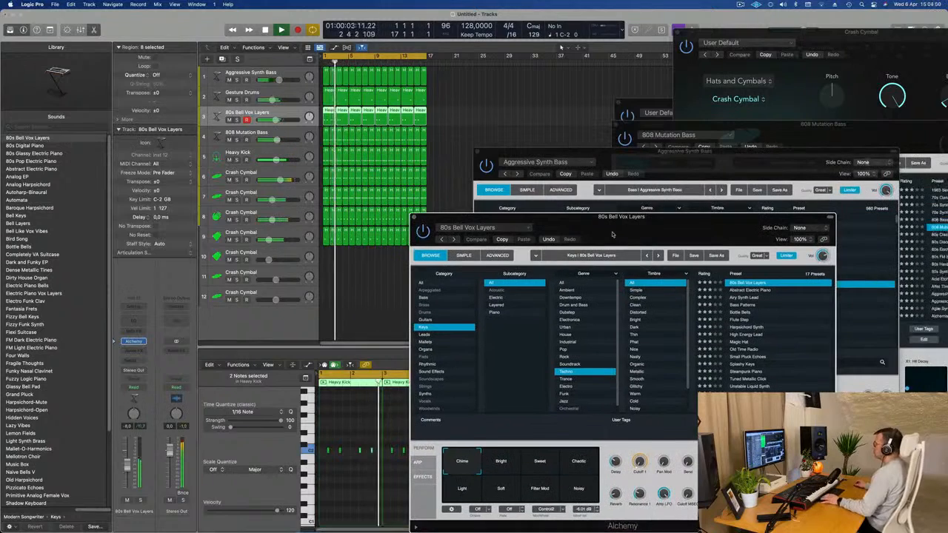
key("super+w")
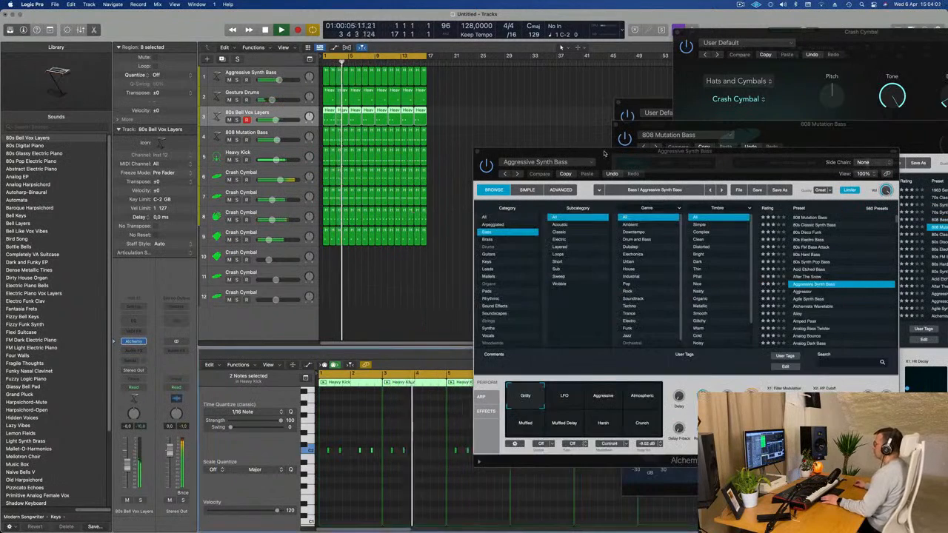
Step: Delete all but the first region on the 80s Bell Vox Layers track, repeat that region through bar 16, and play
left_click_drag(553, 154, 682, 157)
left_click_drag(454, 112, 343, 120)
key("Delete")
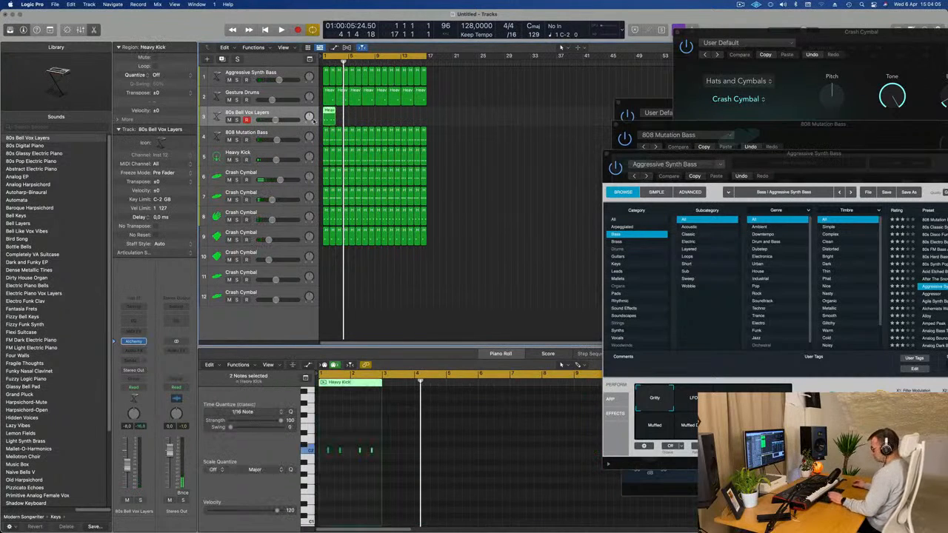
key("super+r")
key("super+r")
key("super+r")
key("super+r")
key("space")
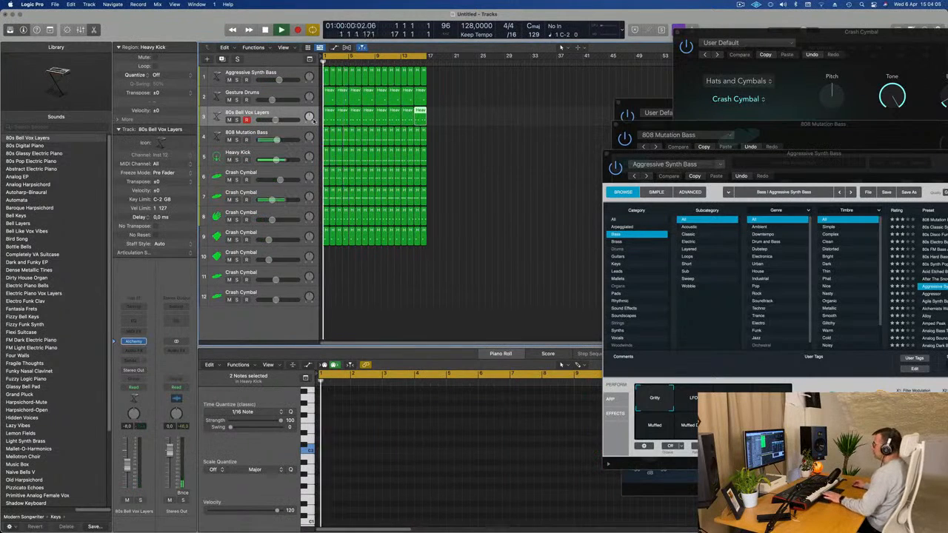
Step: Audition the LFO, Aggressive and Atmospheric variations of Aggressive Synth Bass, return to Gritty, and briefly solo Gesture Drums
left_click_drag(813, 162, 654, 103)
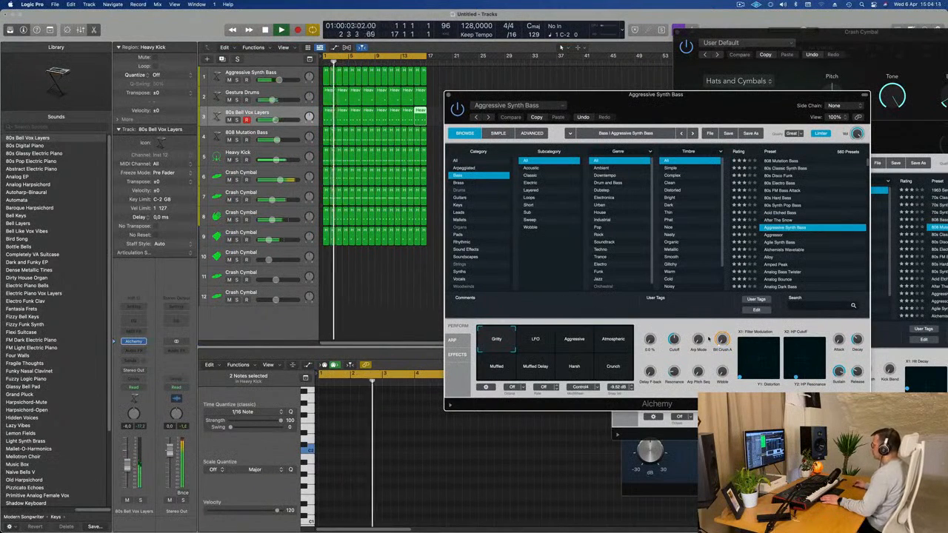
left_click_drag(700, 339, 702, 327)
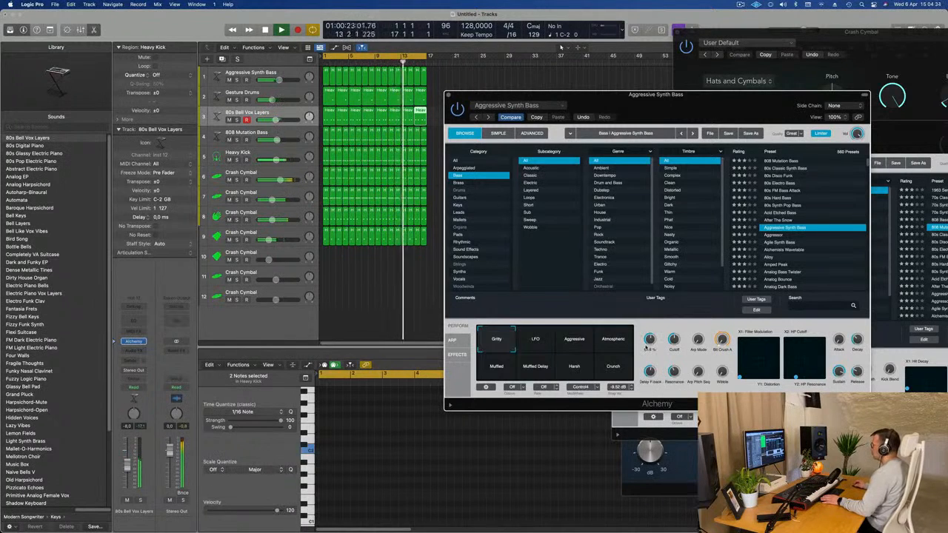
left_click(525, 343)
left_click(571, 346)
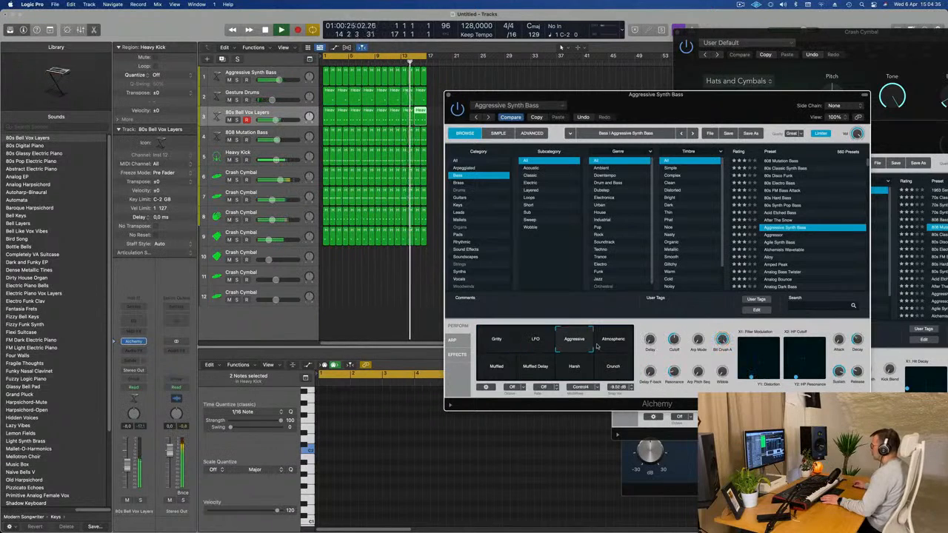
left_click(611, 347)
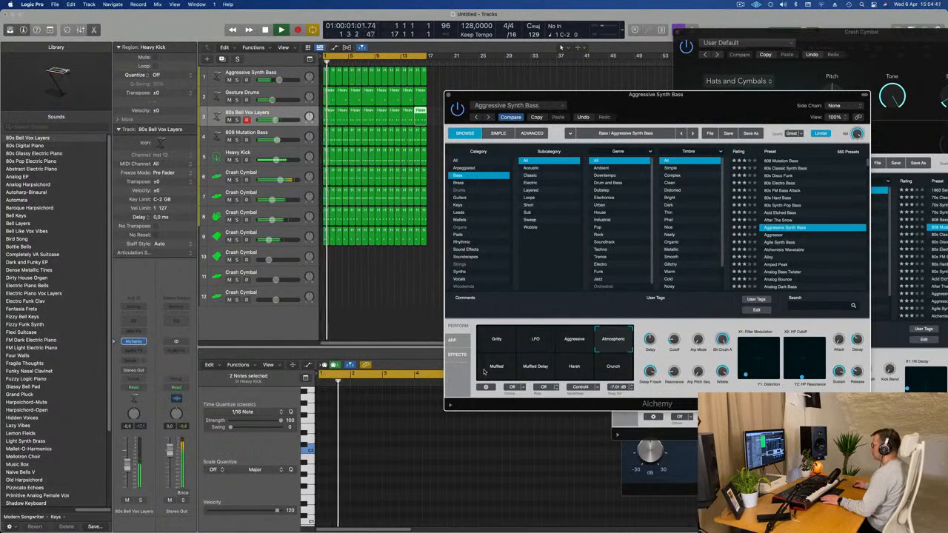
left_click(497, 343)
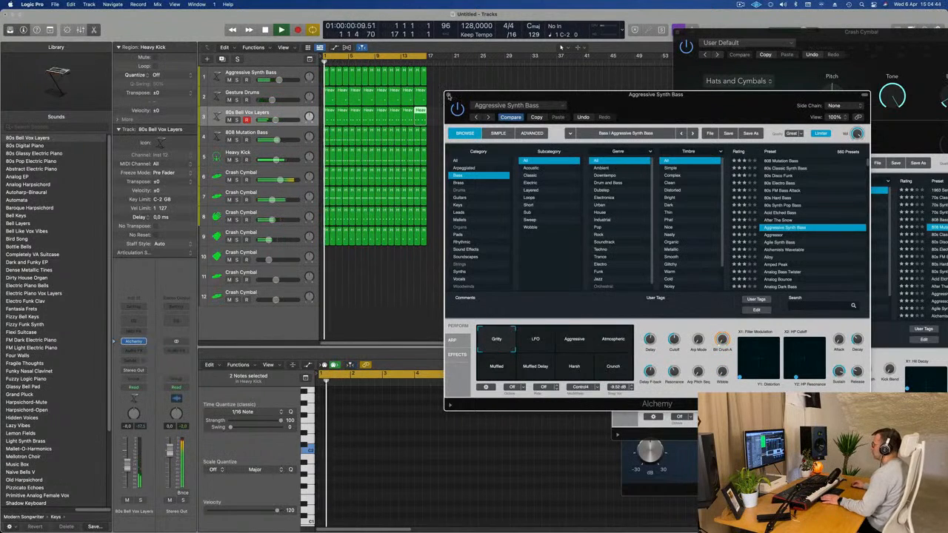
left_click(236, 99)
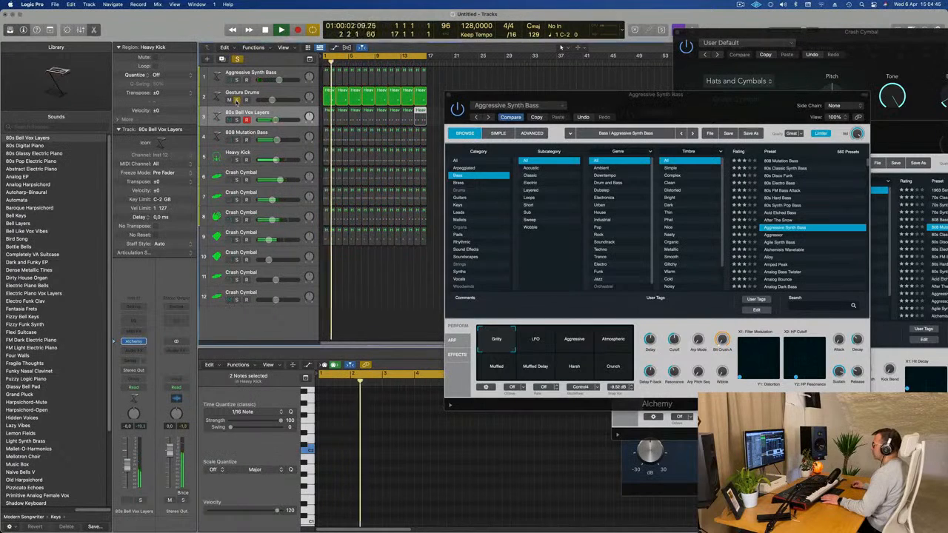
left_click(237, 99)
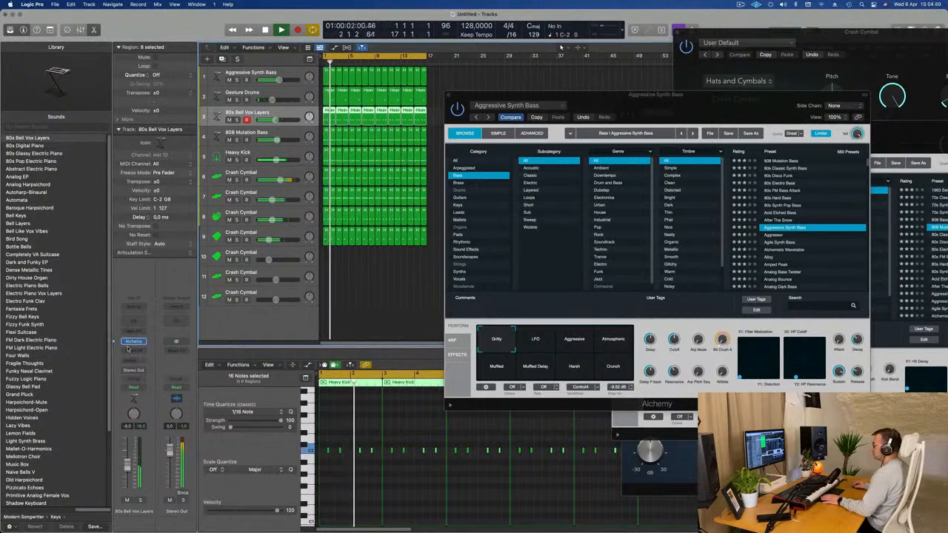
Step: Open the 80s Bell Vox Layers instrument and try different Amp LFO and Delay amounts during playback
left_click(134, 342)
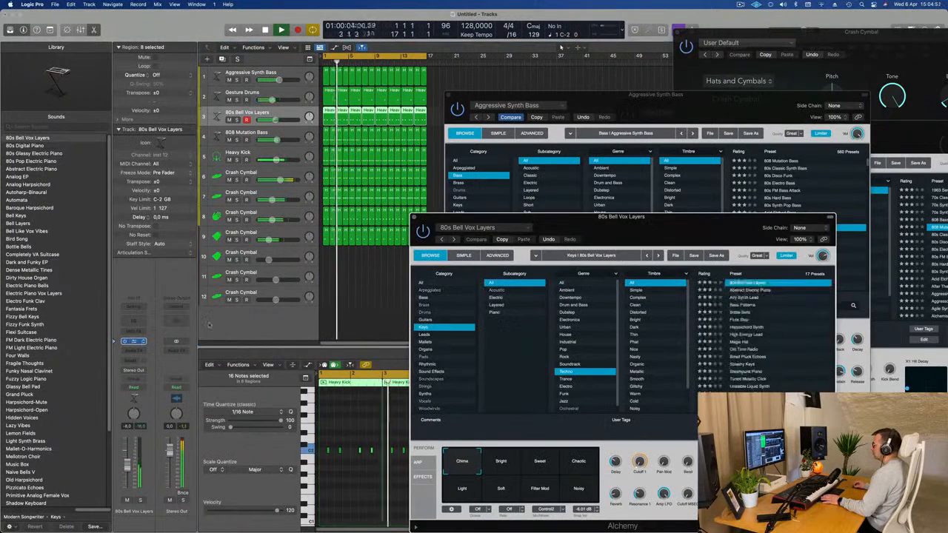
left_click_drag(591, 221, 589, 112)
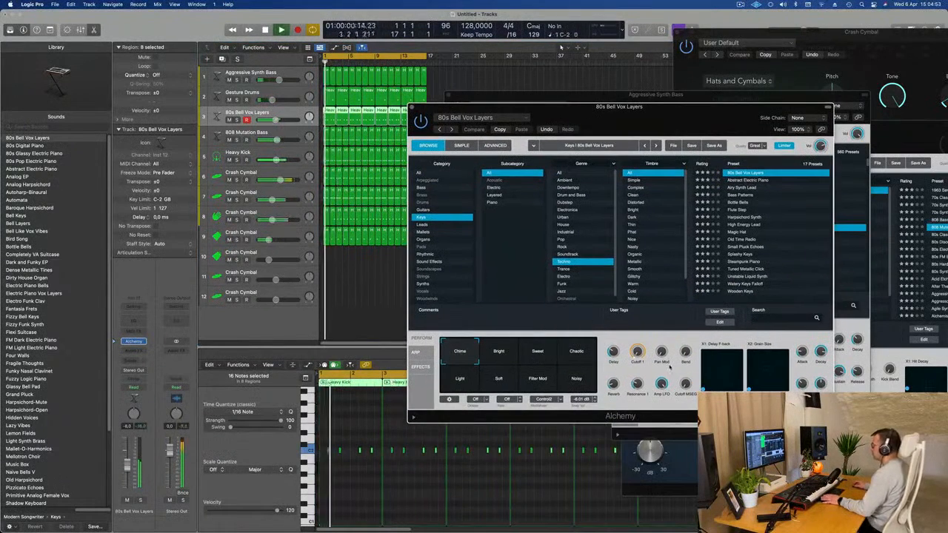
left_click_drag(664, 384, 664, 398)
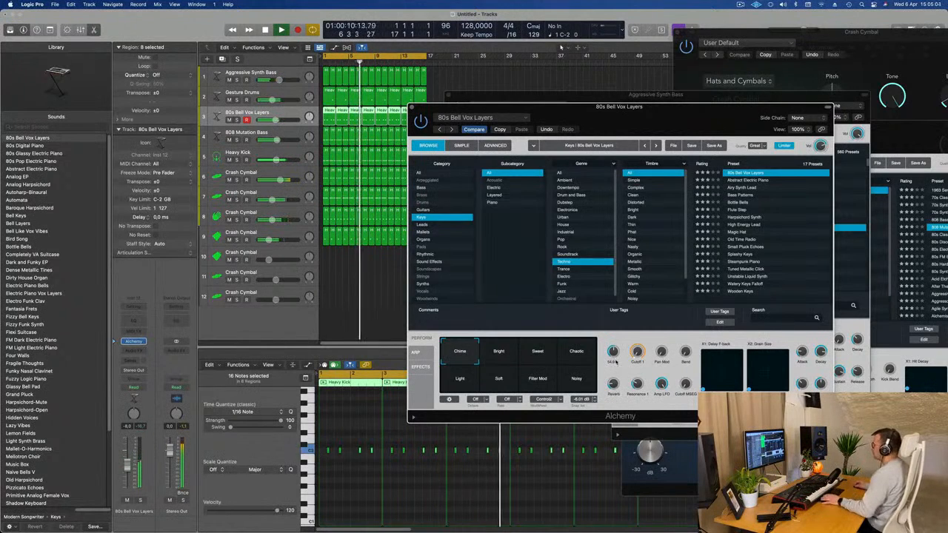
left_click_drag(616, 352, 617, 359)
key("Return")
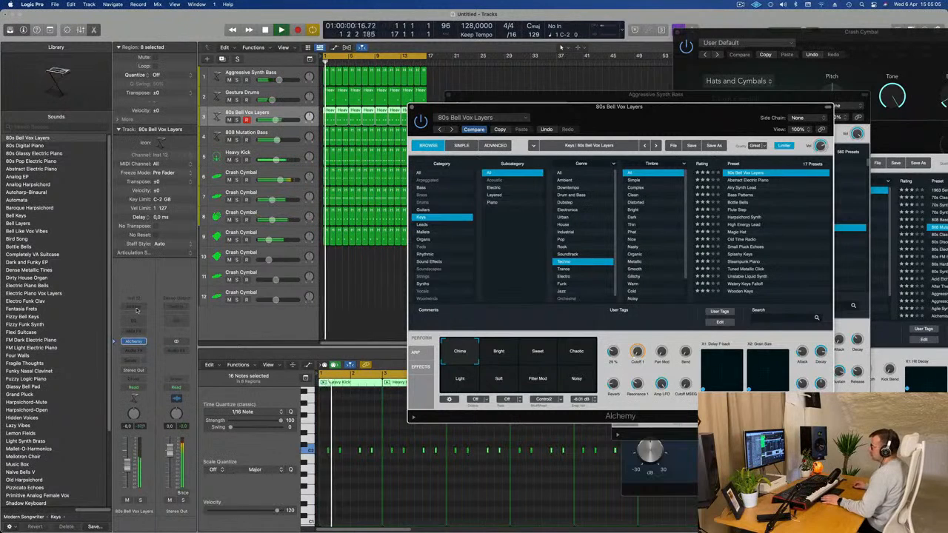
Step: Add a Channel EQ to 80s Bell Vox Layers with a 700 Hz, 36 dB/Oct high cut and a low cut at about 224 Hz
left_click(134, 321)
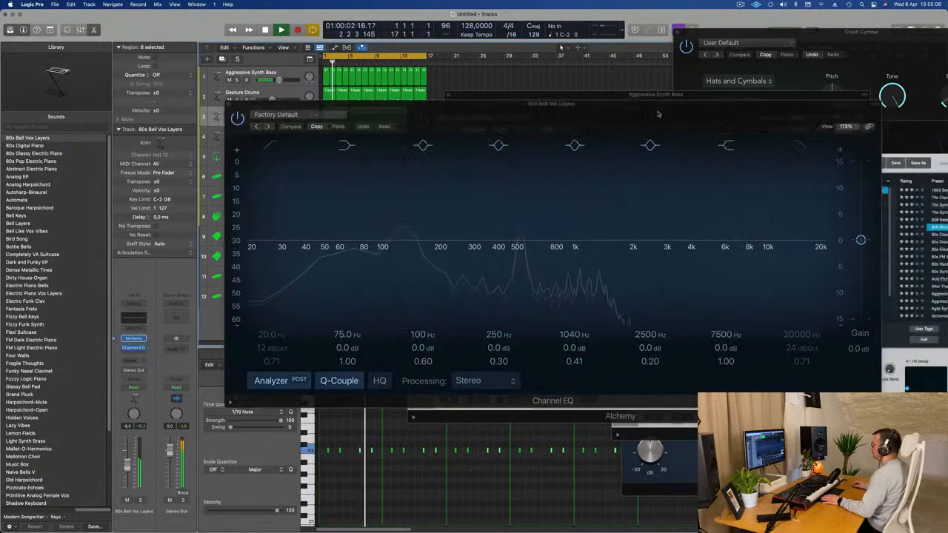
left_click(743, 149)
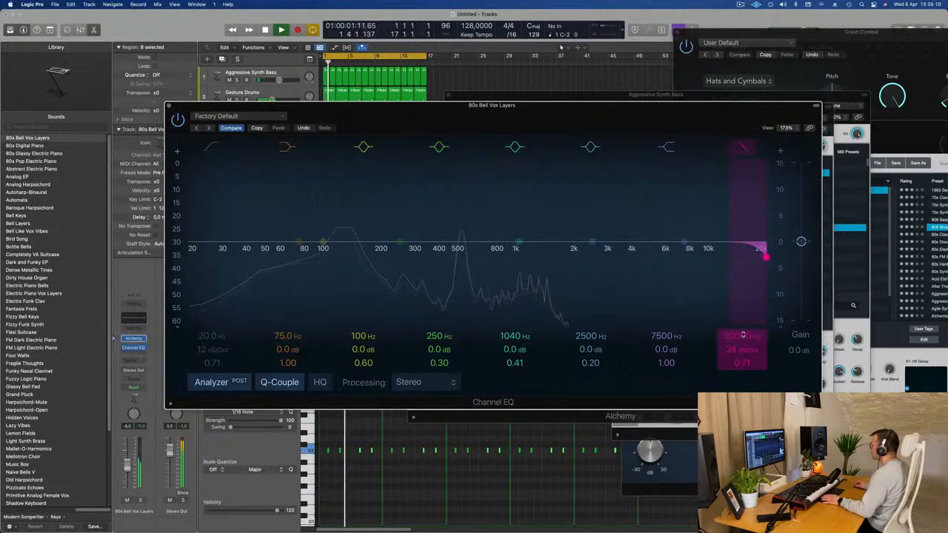
left_click_drag(744, 337, 744, 396)
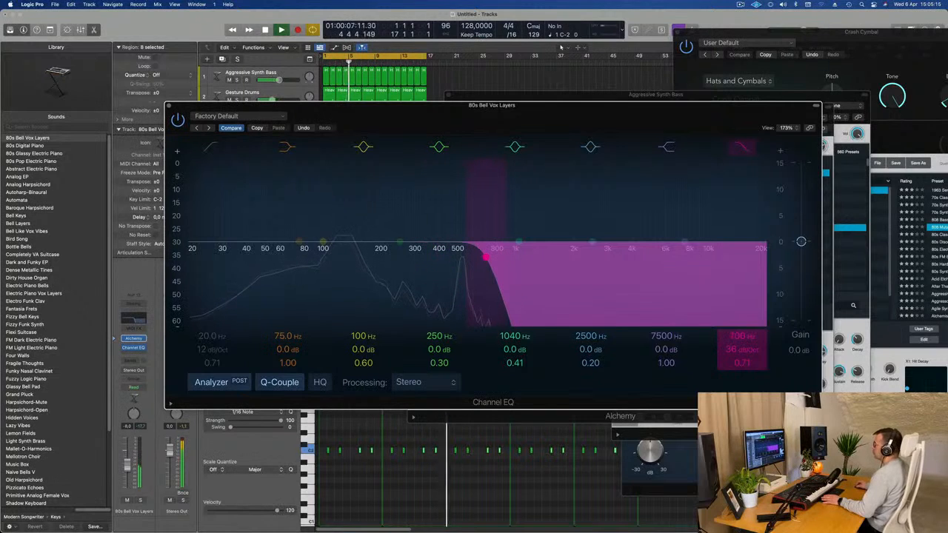
left_click(213, 148)
left_click_drag(212, 159, 396, 153)
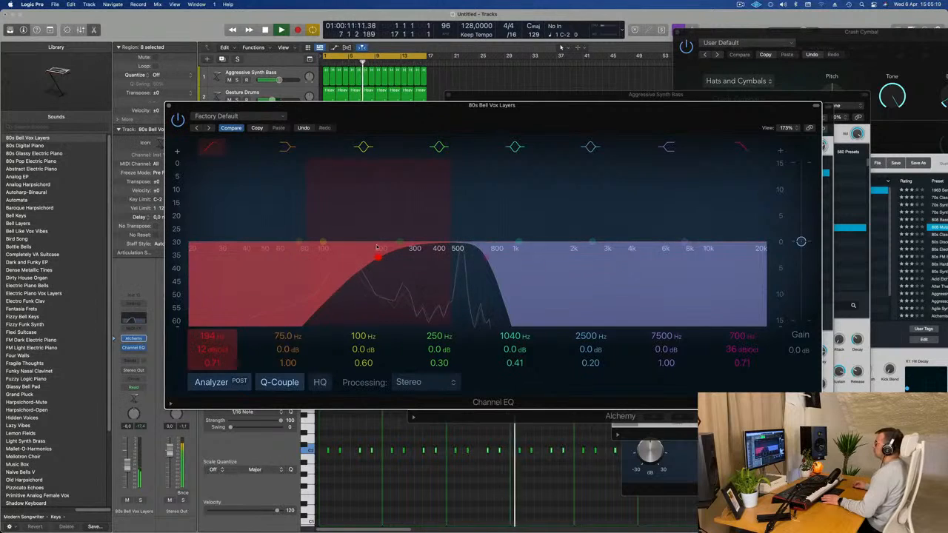
left_click_drag(376, 247, 388, 250)
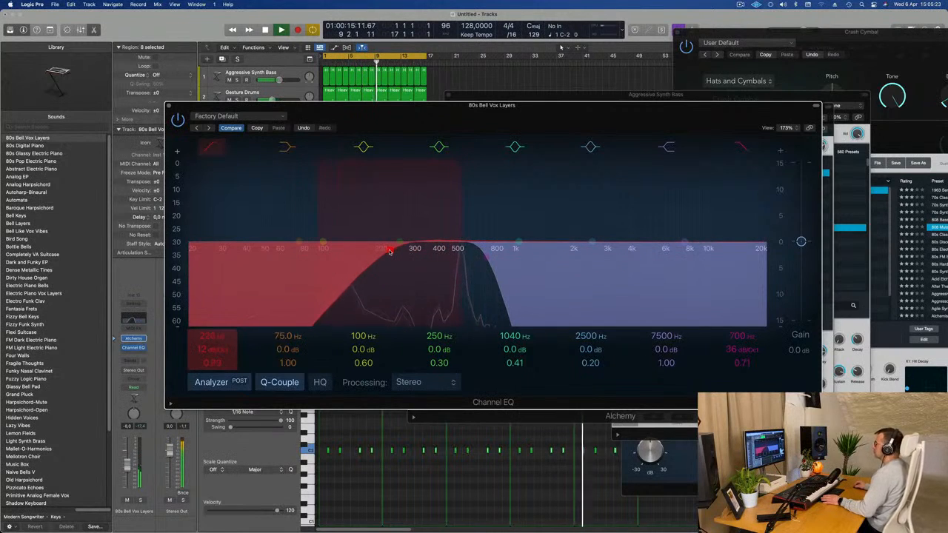
left_click(170, 107)
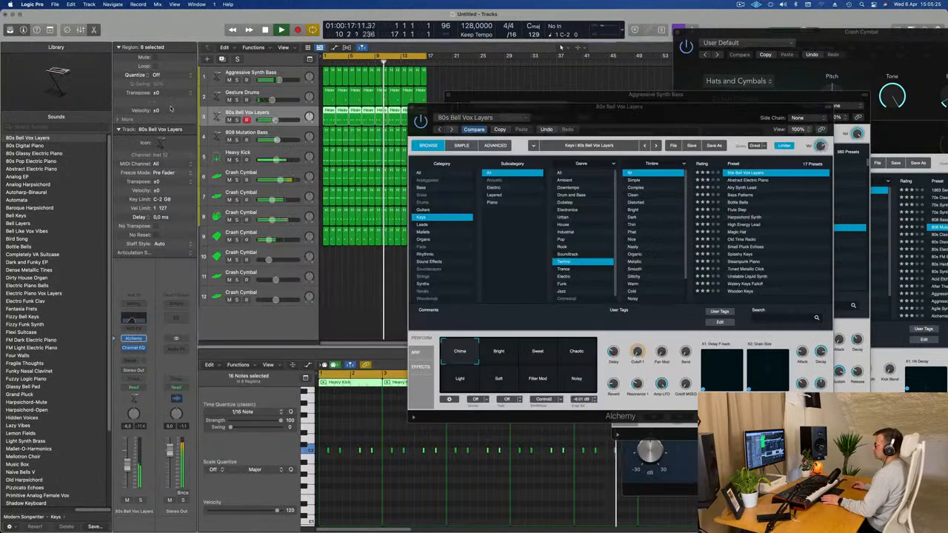
Step: Adjust Reverb and raise Cutoff 1 on 80s Bell Vox Layers, and close its window and the Aggressive Synth Bass window
left_click_drag(614, 381, 616, 375)
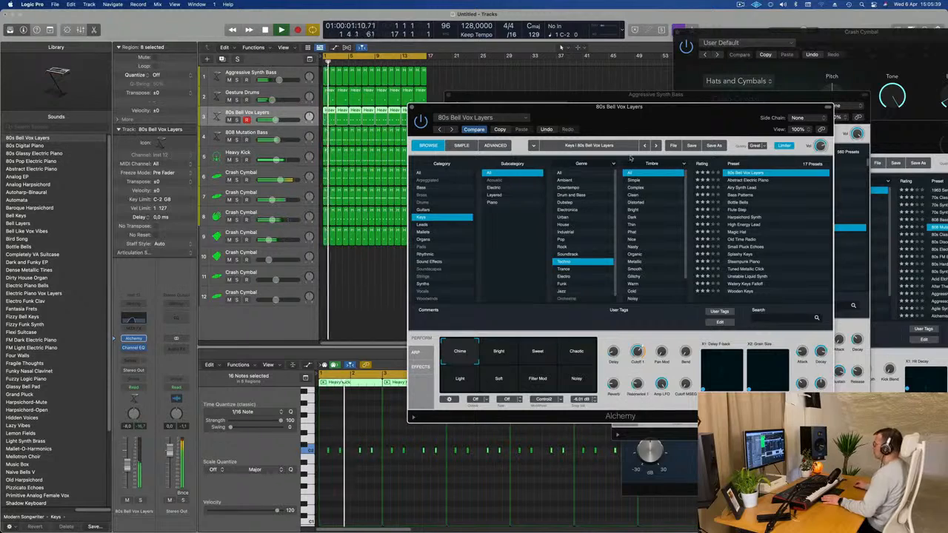
left_click_drag(411, 108, 342, 144)
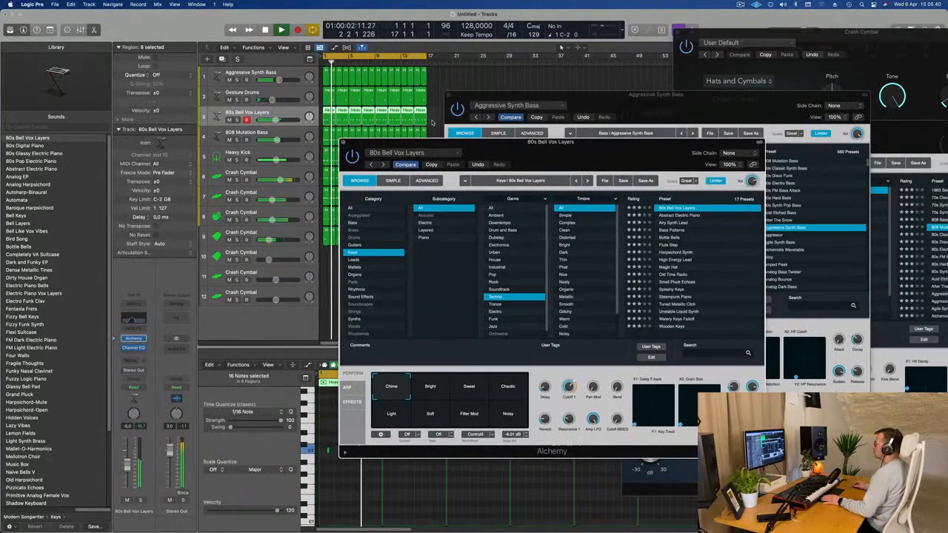
left_click(343, 143)
left_click_drag(474, 94, 462, 131)
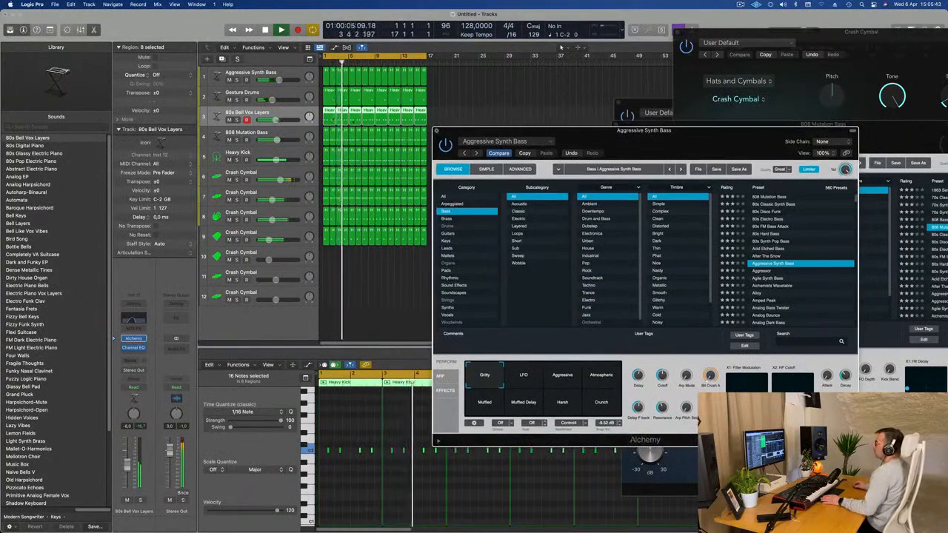
left_click(437, 131)
Step: Duplicate the 80s Bell Vox Layers track, move the first region onto it, and replace its notes with one two-bar note
key("super+d")
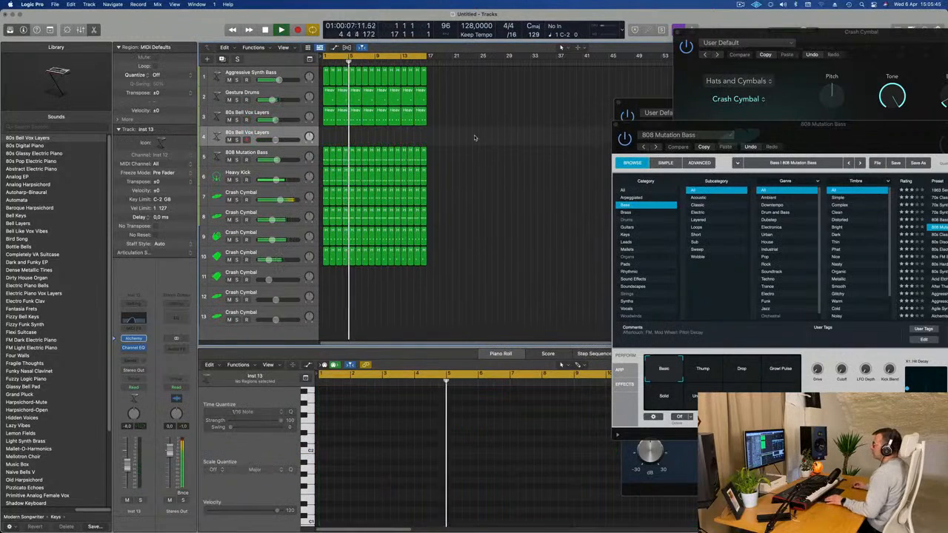
left_click_drag(330, 177, 330, 138)
key("space")
left_click_drag(327, 443, 381, 454)
key("Delete")
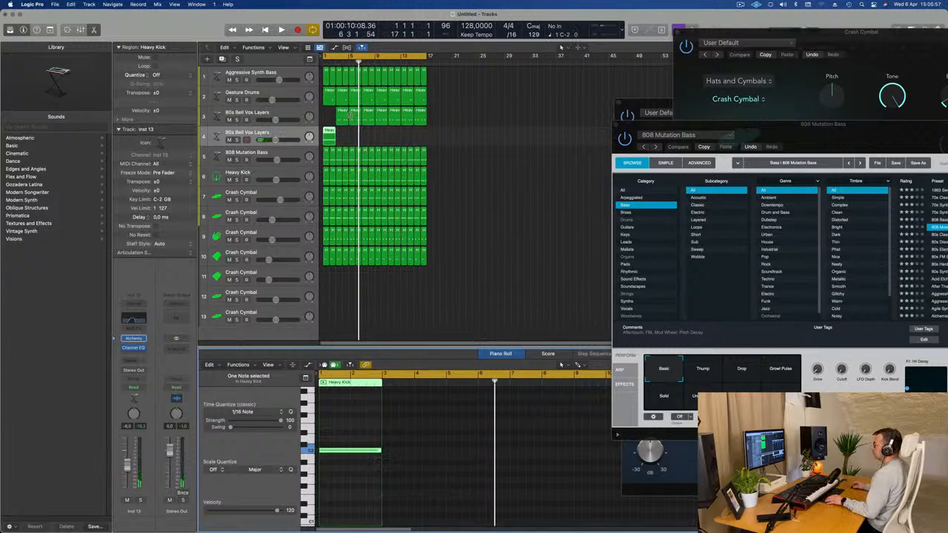
Step: Refill bar 1 of the original 80s Bell Vox Layers track with a copy of its short-note region and check playback
left_click_drag(351, 117, 332, 135)
key("space")
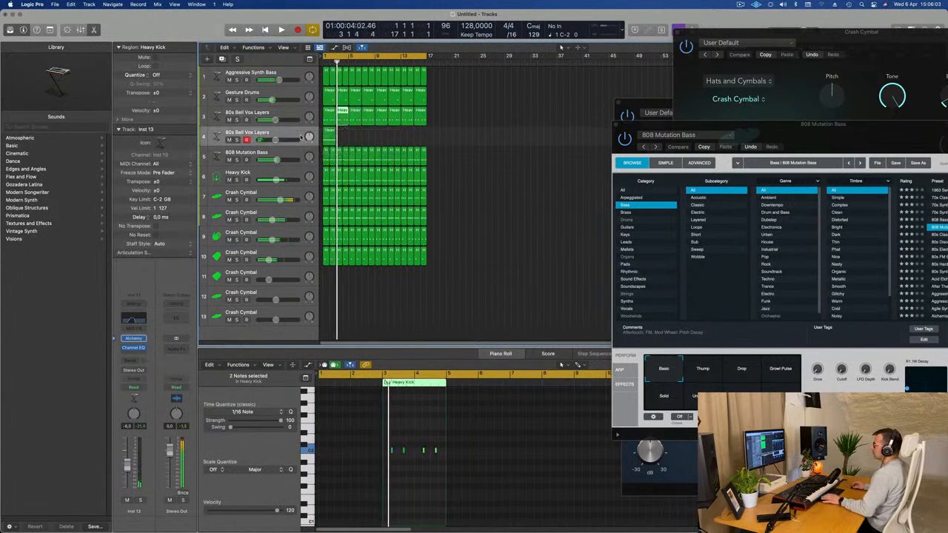
key("space")
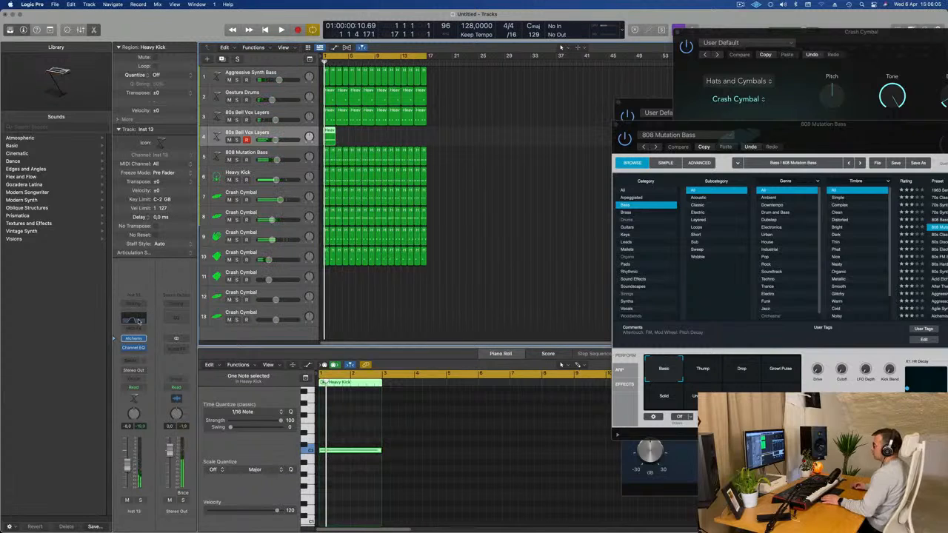
Step: Recall the default Channel EQ setting on the duplicated track and move the EQ window clear of the tracks for playback
left_click(136, 320)
left_click(348, 116)
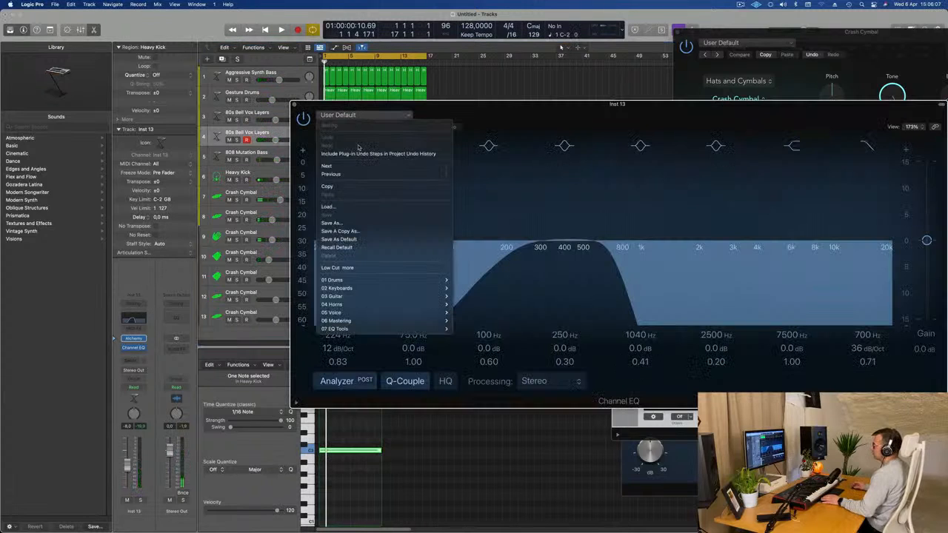
left_click(337, 246)
left_click_drag(475, 104, 426, 343)
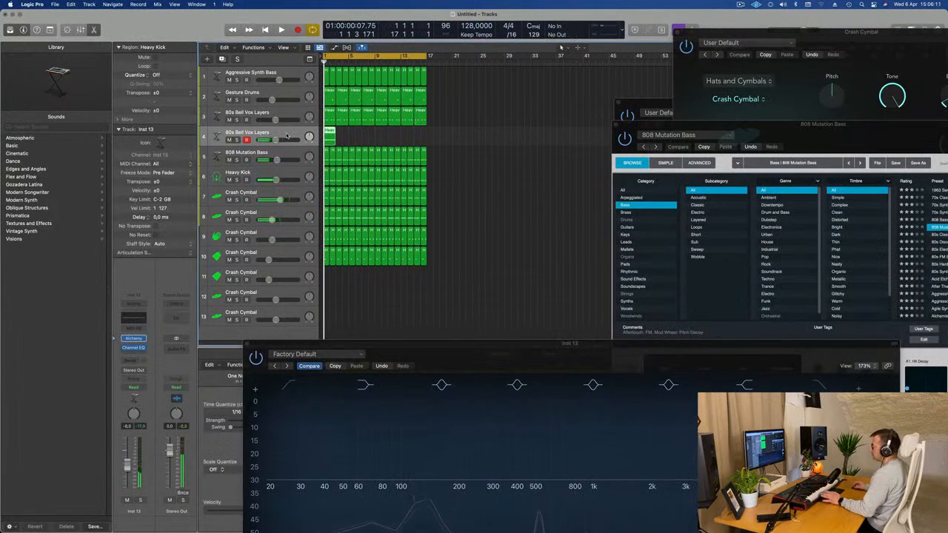
key("space")
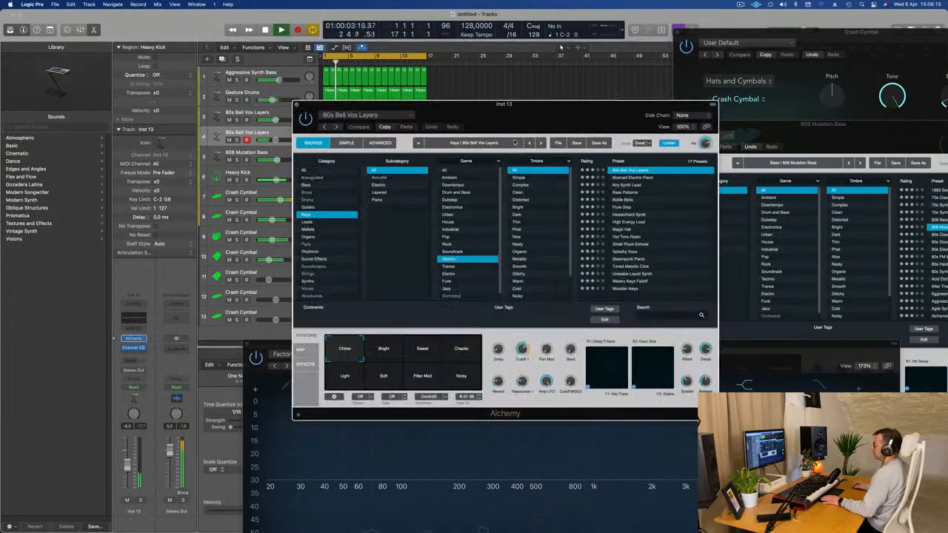
Step: Lower the duplicated track's volume to about -11.8 dB and place a copy of its long-note region at bar 9
left_click_drag(516, 121, 445, 248)
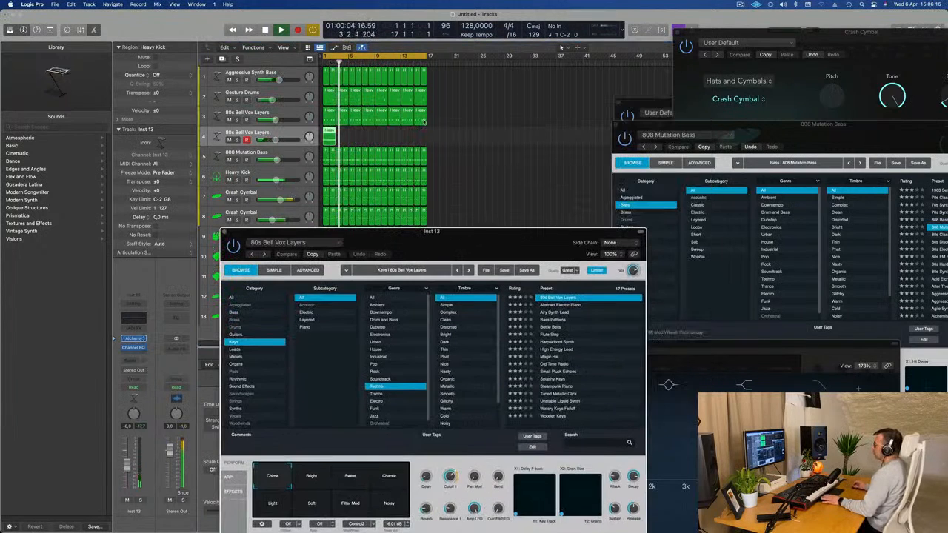
left_click(297, 135)
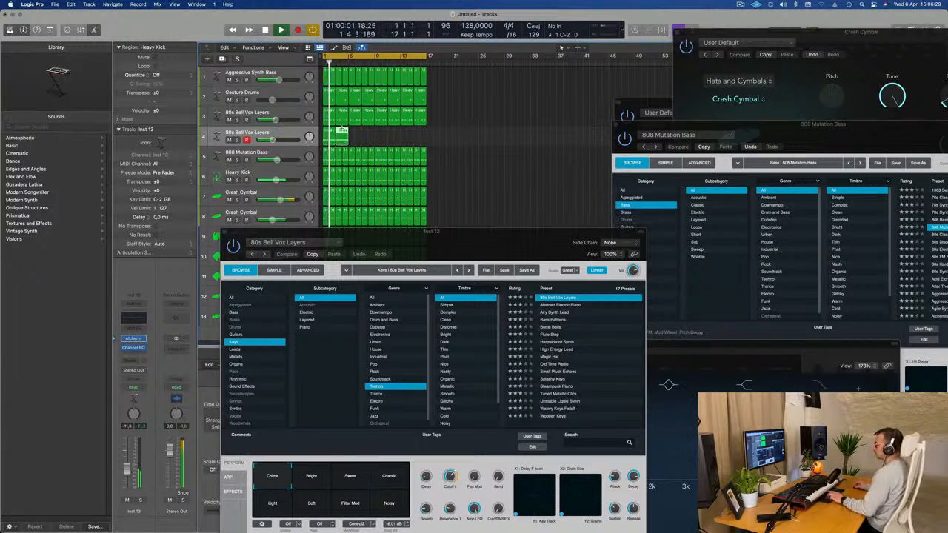
left_click_drag(373, 135, 382, 134)
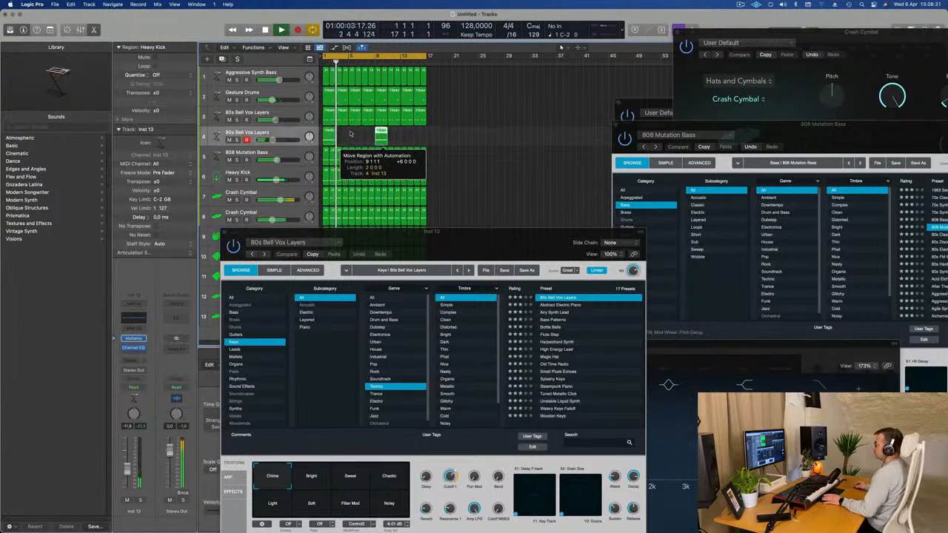
left_click(260, 133)
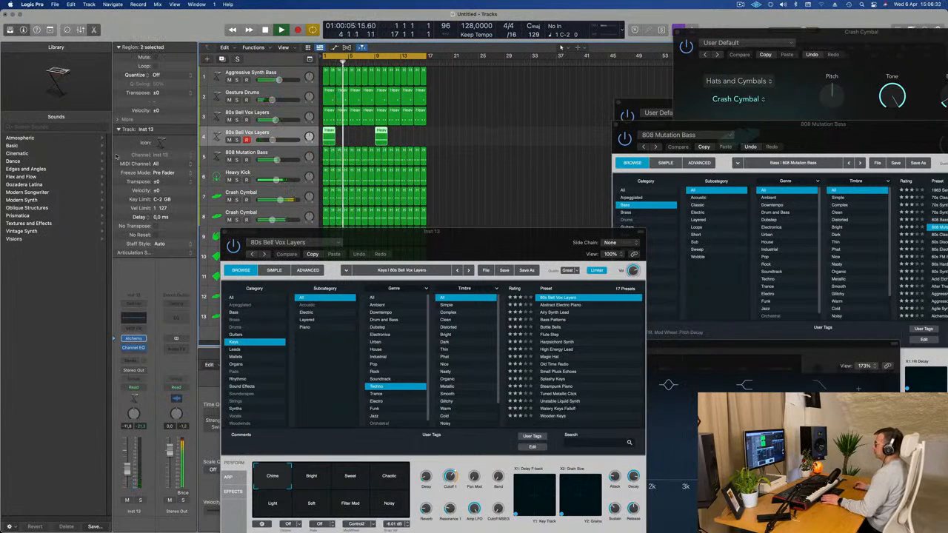
Step: Duplicate the long-note 80s Bell Vox Layers track, copy its first region to bar 1 of the new track, and restart playback
key("super+d")
left_click_drag(328, 135, 329, 160)
key("space")
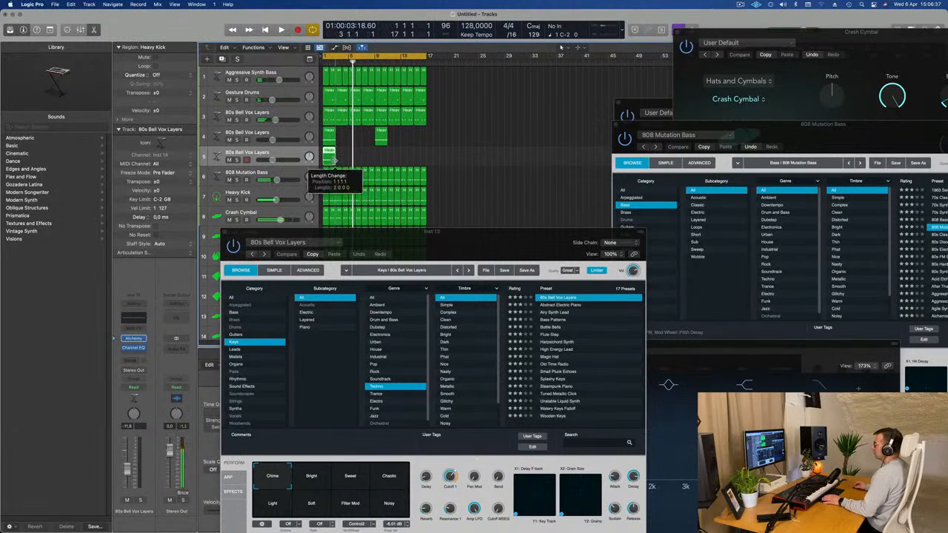
key("Return")
key("space")
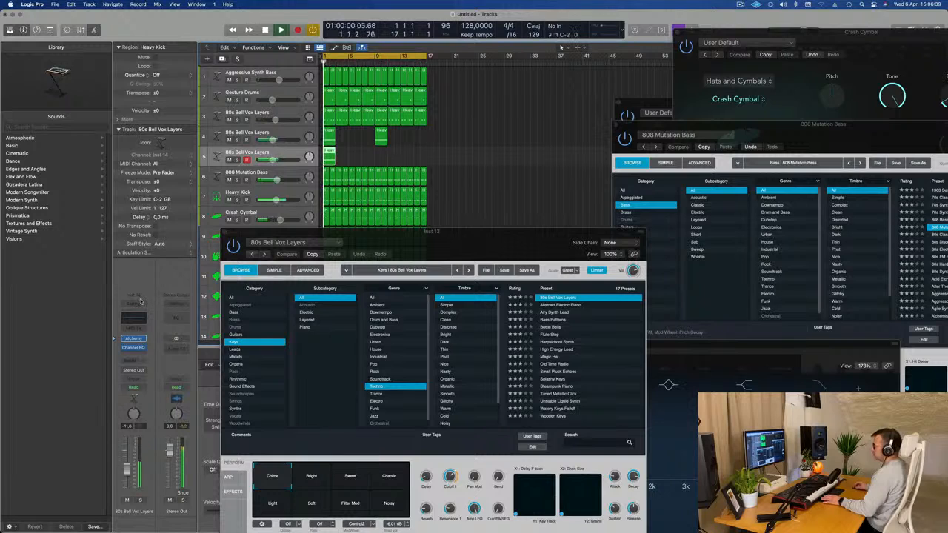
Step: Open Alchemy on the new 80s Bell Vox Layers track and search its presets for "acid" across all categories
left_click(134, 339)
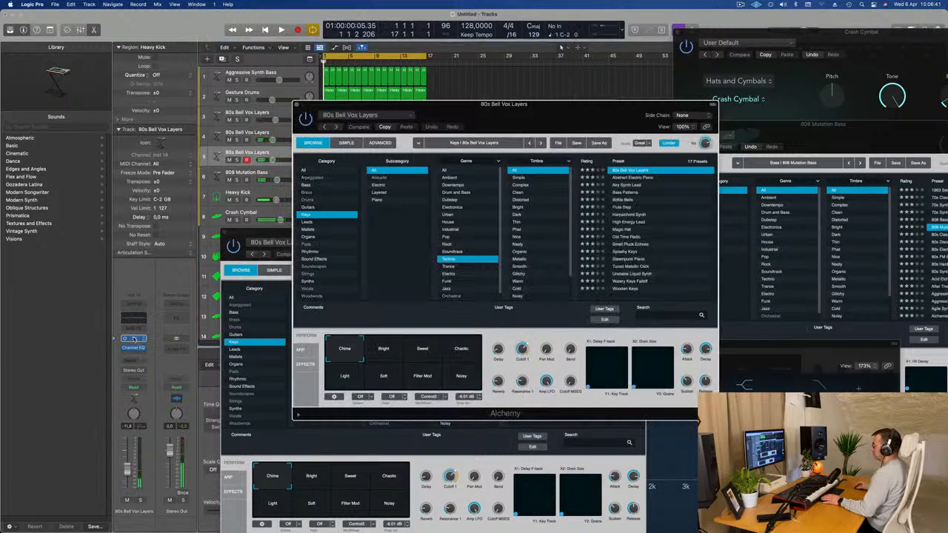
left_click_drag(579, 114, 569, 113)
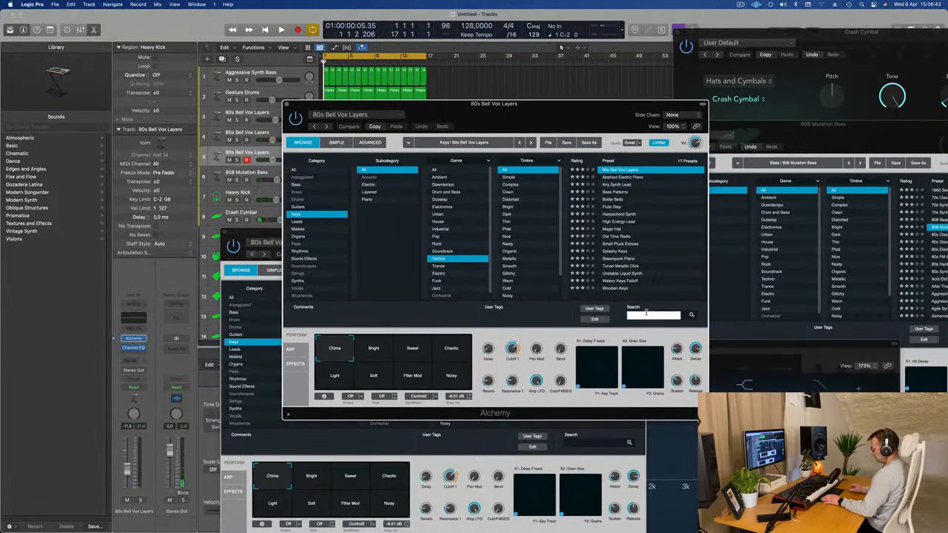
type("acoid")
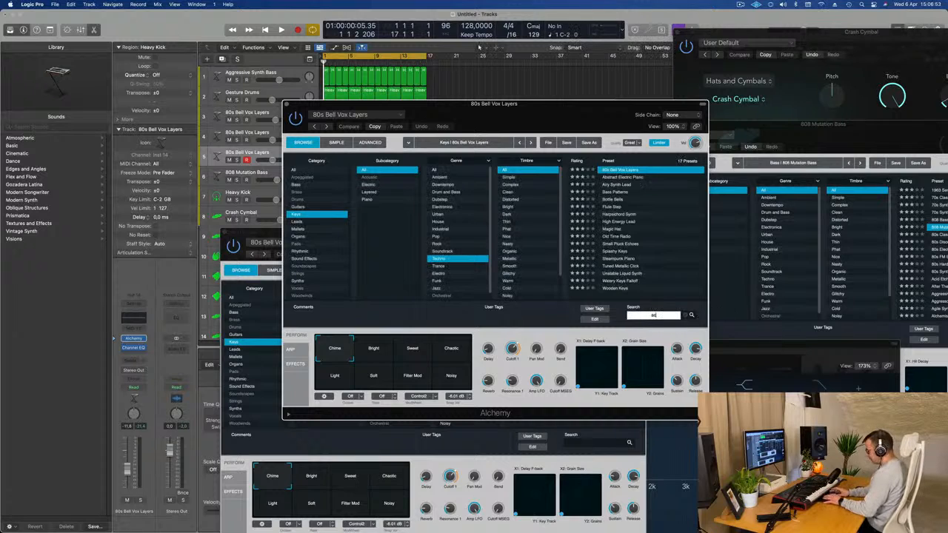
type("id")
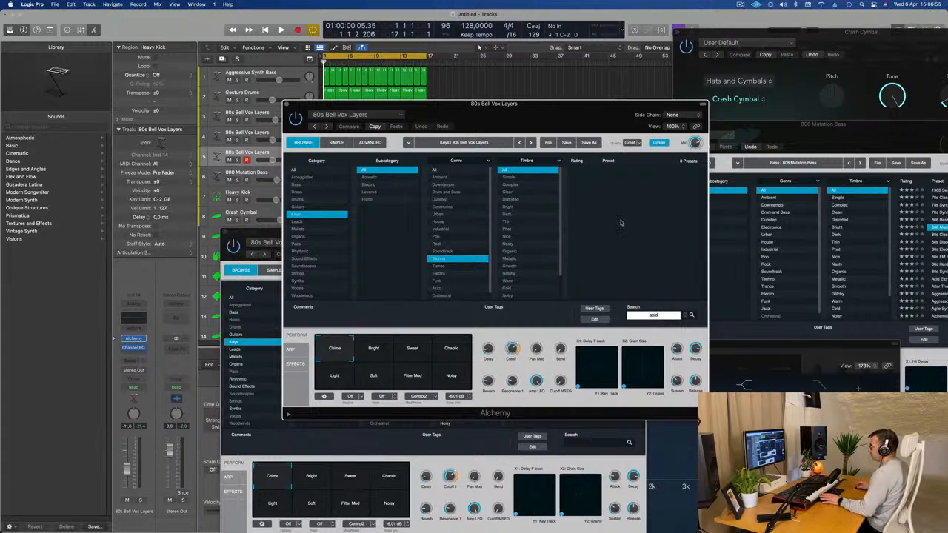
left_click(303, 170)
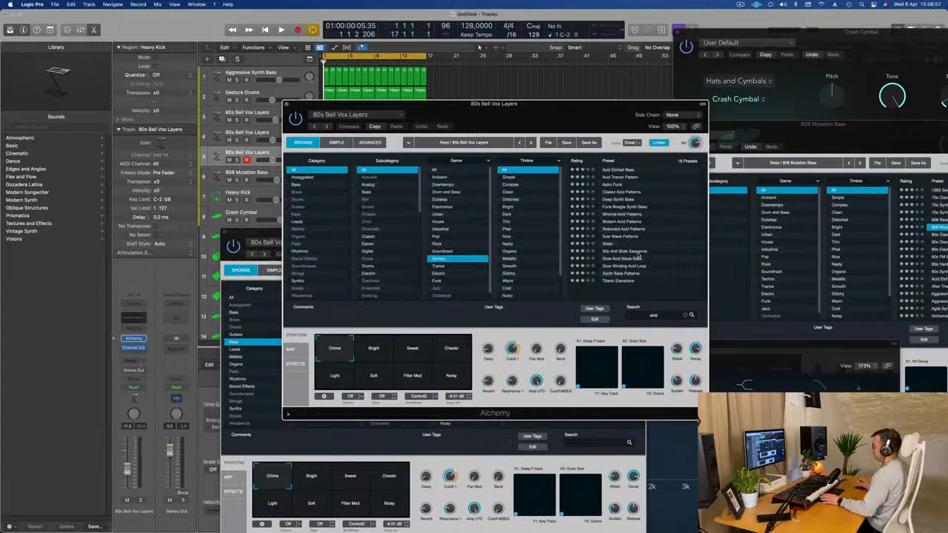
Step: Load the Classic Acid Patterns preset, move the Alchemy window clear of the tracks, and restart playback
left_click_drag(603, 114, 680, 110)
left_click(704, 190)
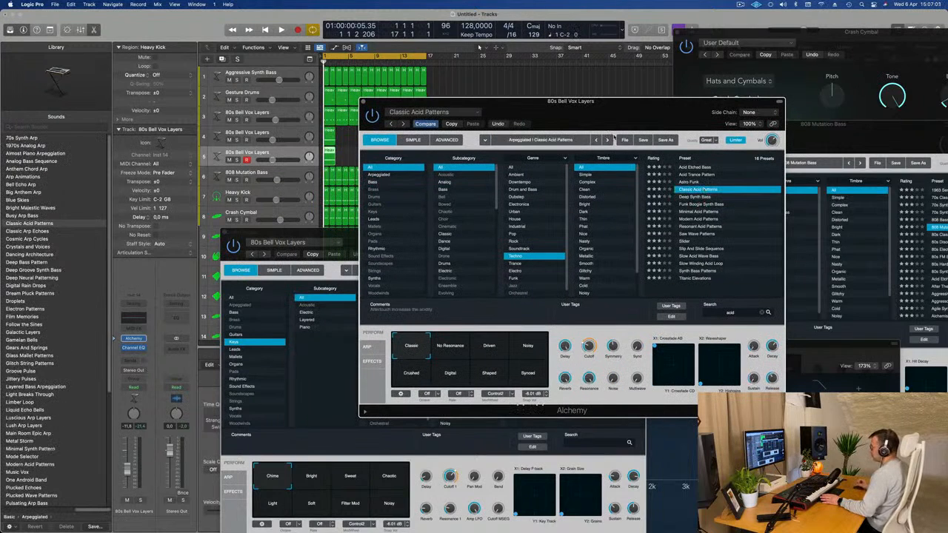
mouse_move(641, 108)
left_mouse_down()
mouse_move(810, 116)
mouse_move(656, 119)
left_mouse_up()
key("space")
key("space")
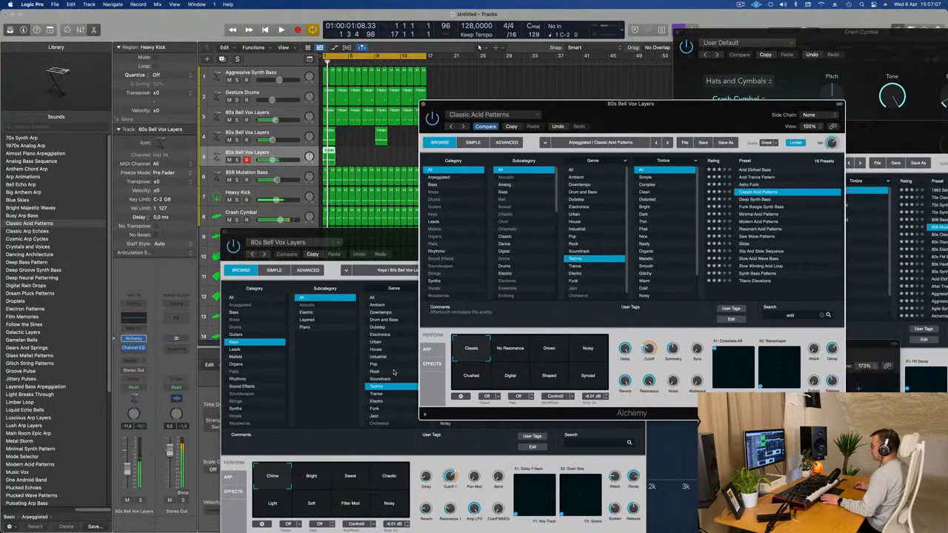
Step: Show Alchemy's arpeggiator settings, load one of the preset patterns into the sequencer, and restart playback to hear it
left_click(428, 349)
key("space")
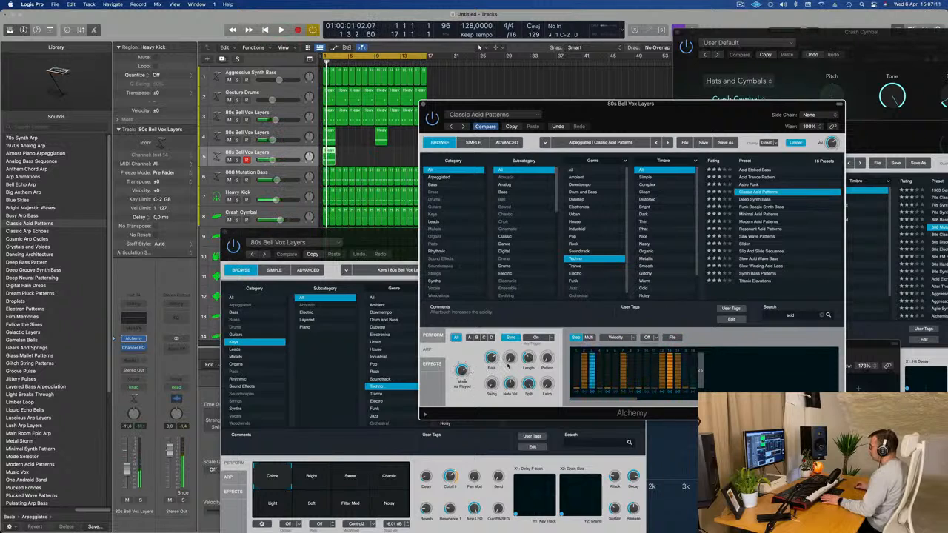
key("space")
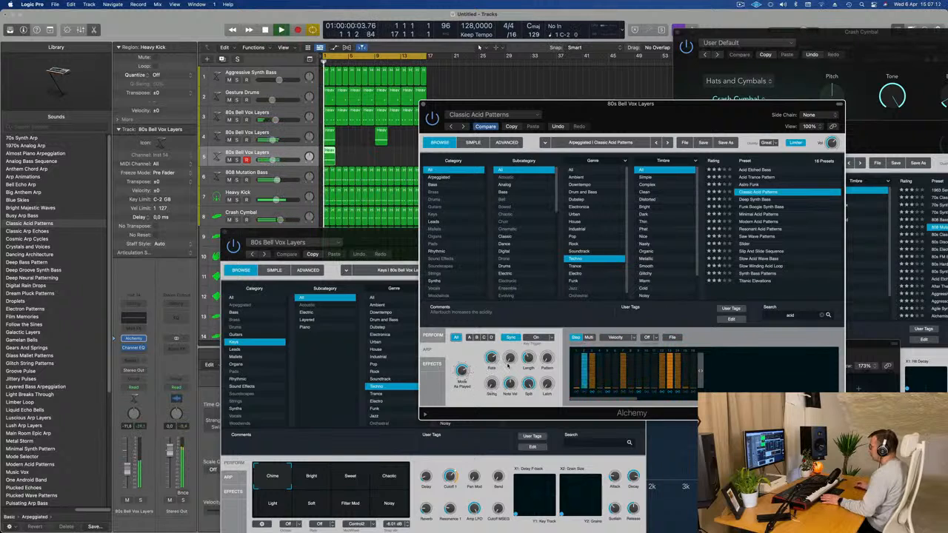
left_click(655, 338)
left_click(671, 339)
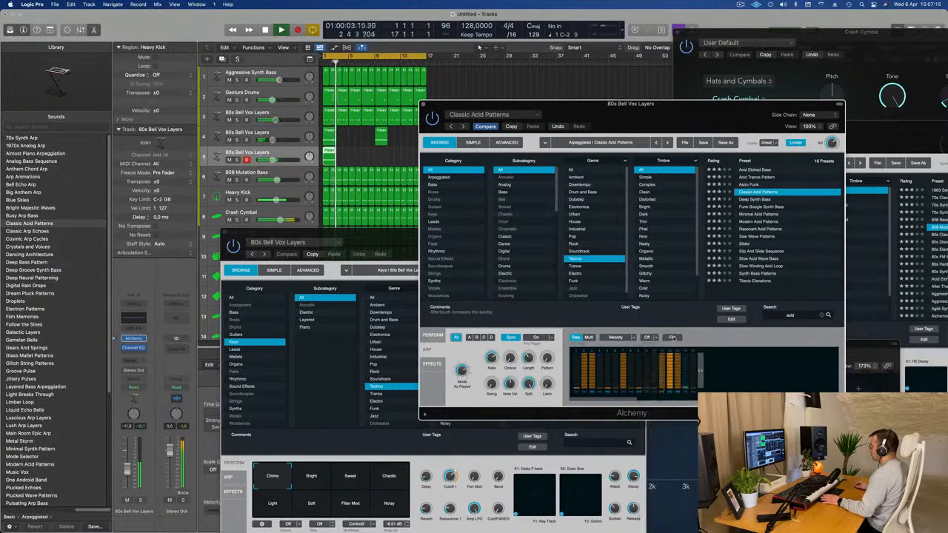
left_click(672, 338)
mouse_move(681, 352)
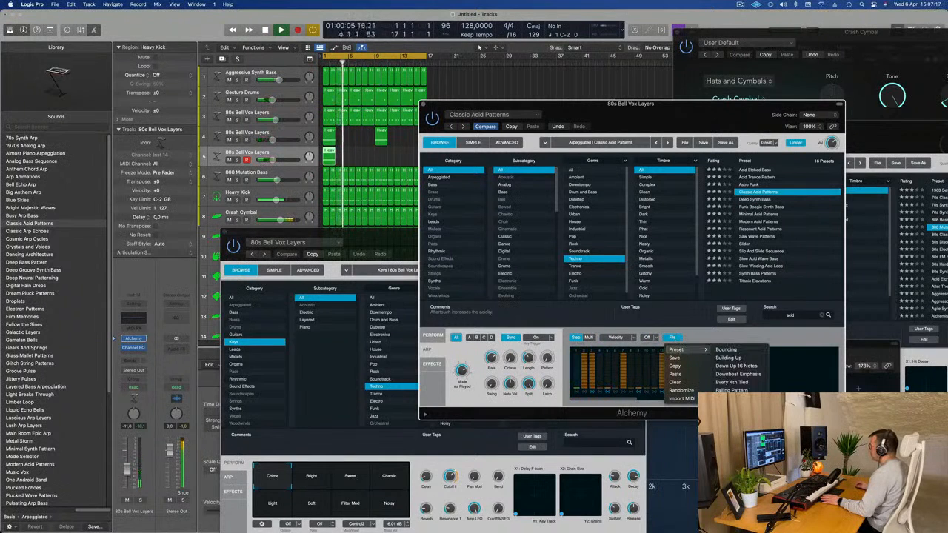
left_click(738, 416)
key("space")
key("space")
Step: Repeat the acid track's region until it fills the cycle range up to bar 17, and restart playback
left_click_drag(701, 111, 840, 115)
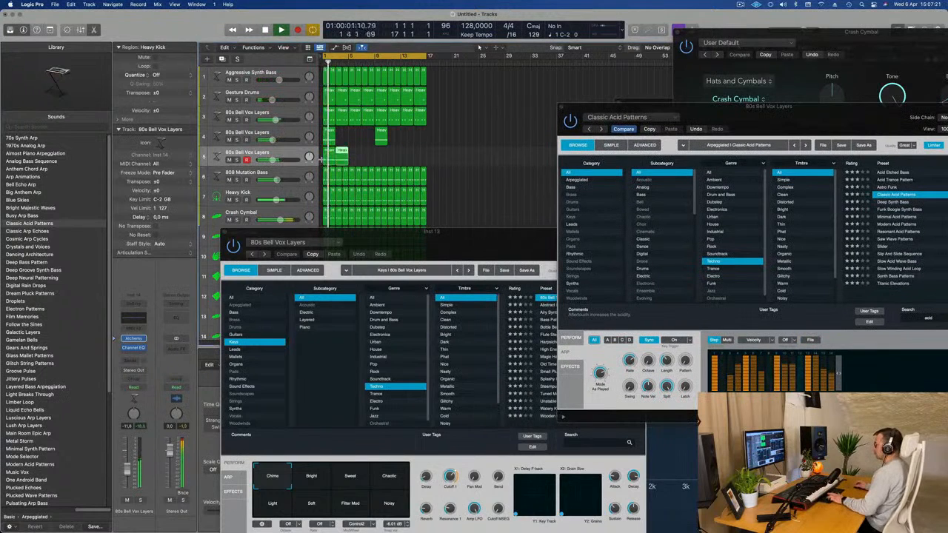
key("super+r")
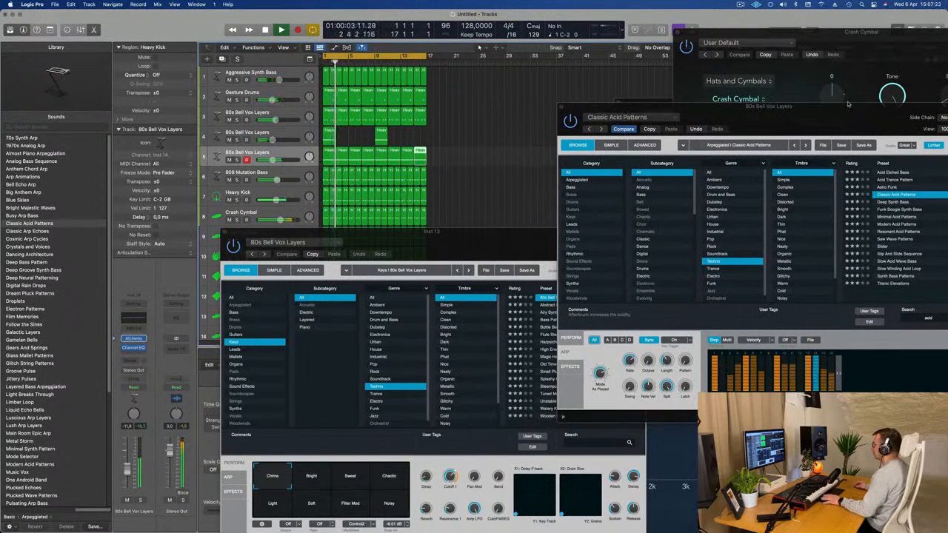
left_click_drag(644, 107, 516, 112)
key("space")
key("space")
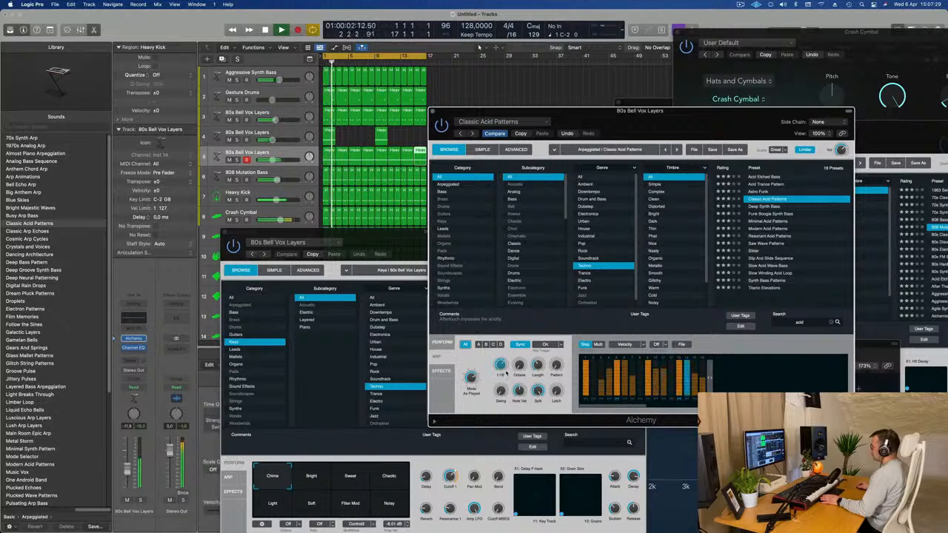
Step: Audition another arpeggiator pattern during playback, and load the Bouncing pattern preset
key("space")
left_click(685, 345)
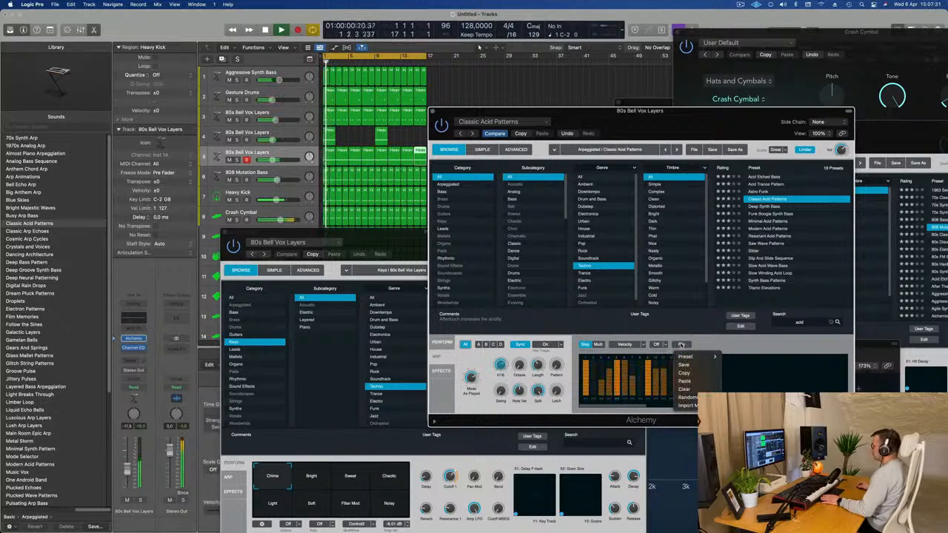
mouse_move(688, 357)
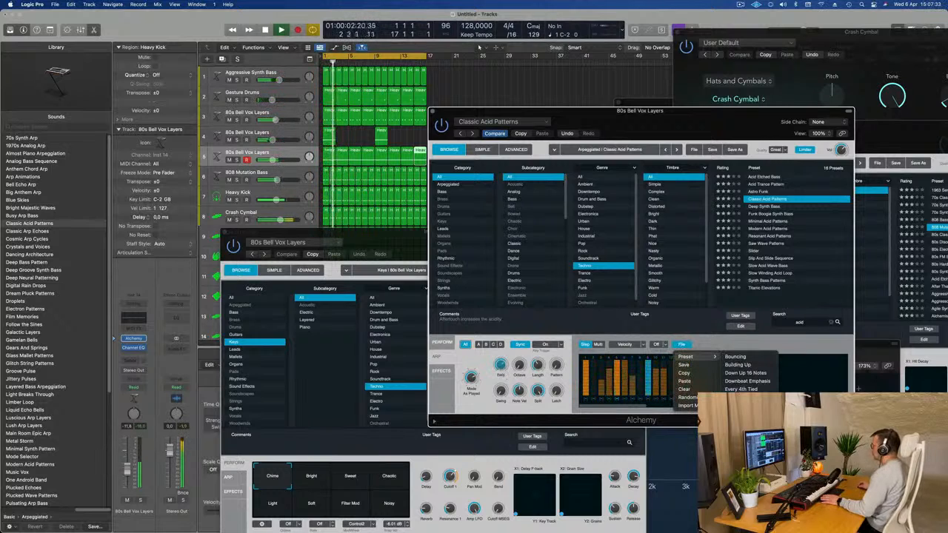
left_click(743, 423)
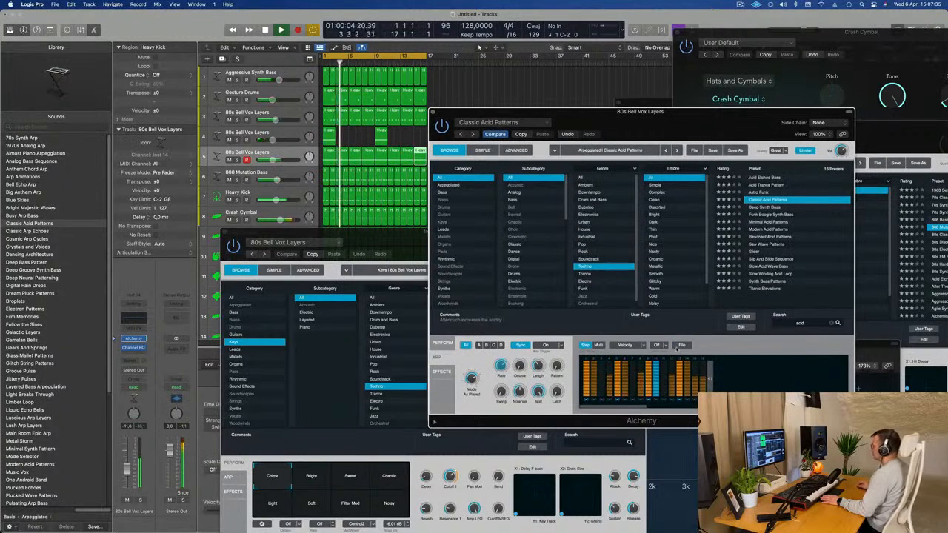
left_click(663, 345)
left_click(688, 346)
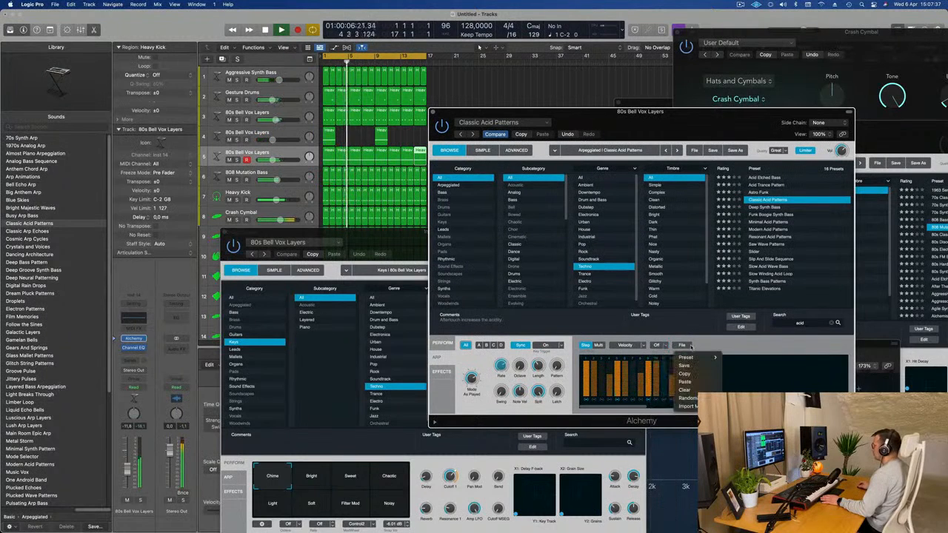
mouse_move(695, 359)
left_click(731, 361)
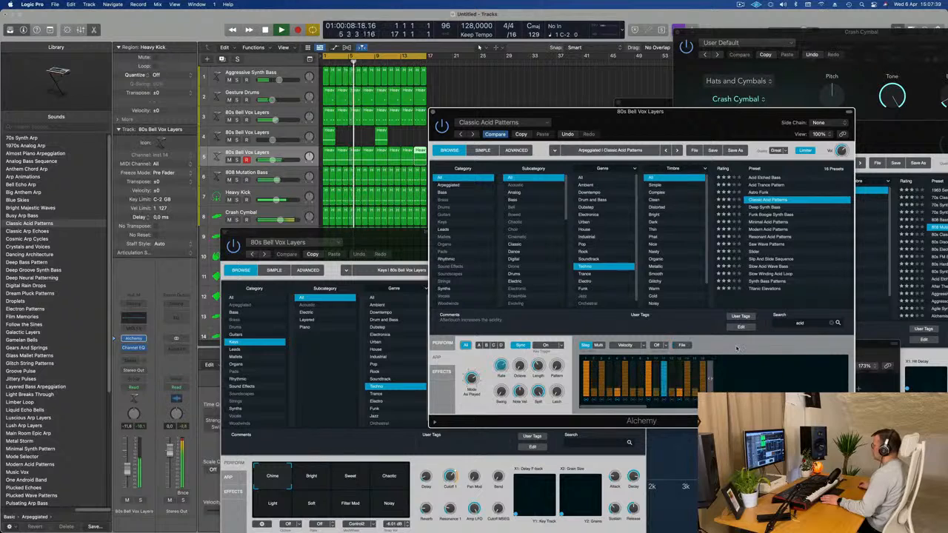
Step: Select all eight regions on the acid track, open their notes in the Piano Roll, and close the Inst 13 Alchemy window
left_click_drag(661, 110, 748, 102)
left_click_drag(446, 159, 346, 158)
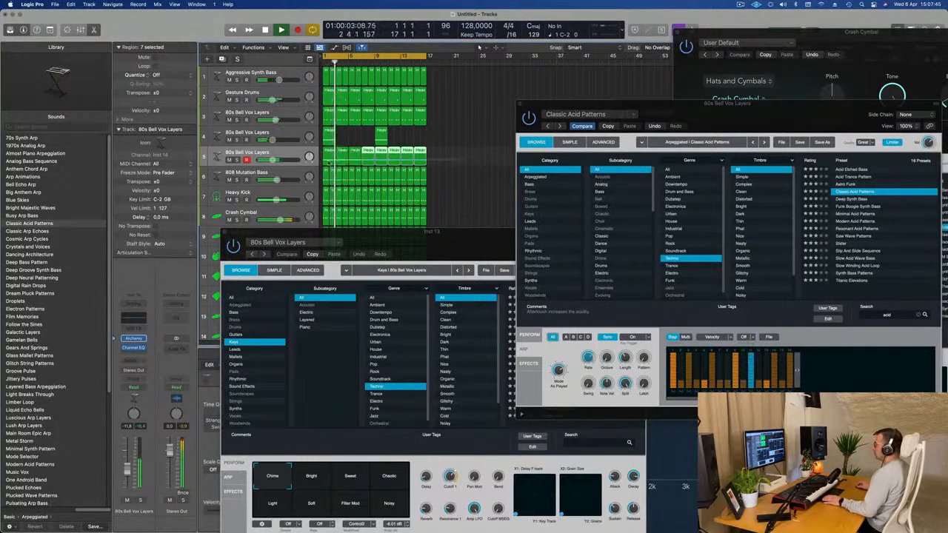
left_click(328, 161, "shift")
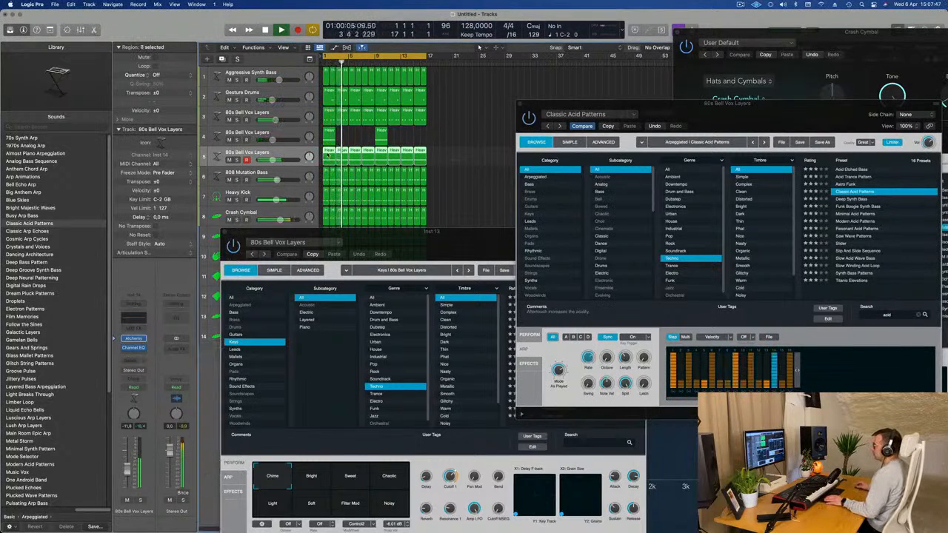
double_click(328, 156)
left_click(225, 233)
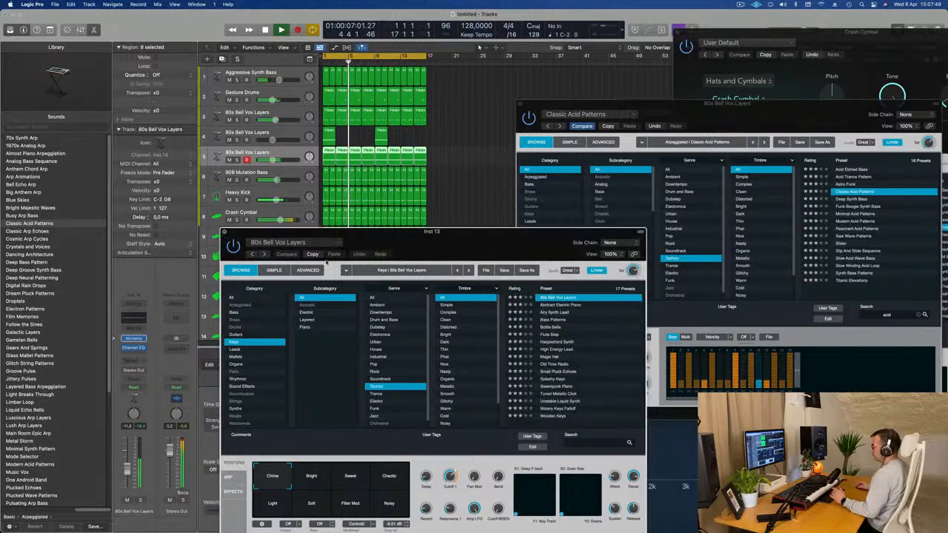
double_click(419, 151)
double_click(419, 150)
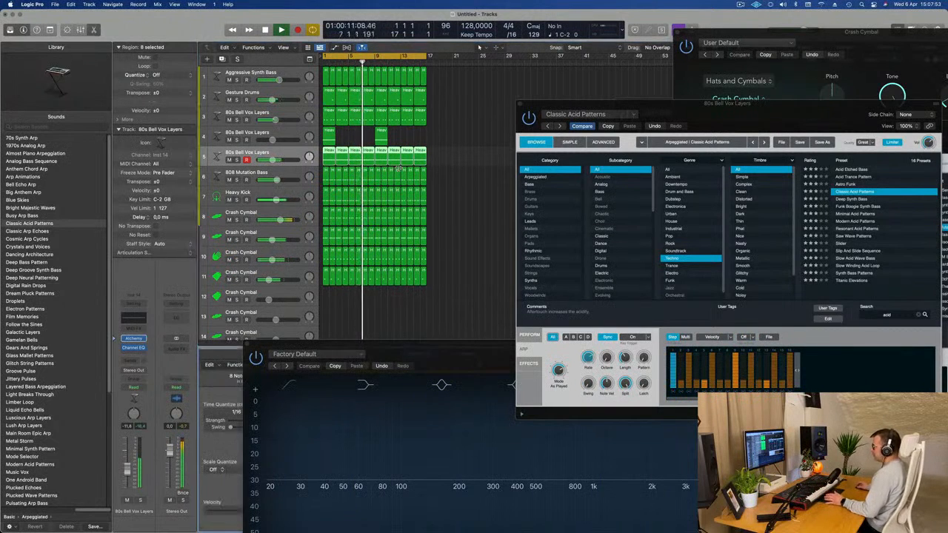
Step: Move the EQ window off the Piano Roll and transpose all eight selected notes down one octave to C1
left_click_drag(424, 344, 820, 63)
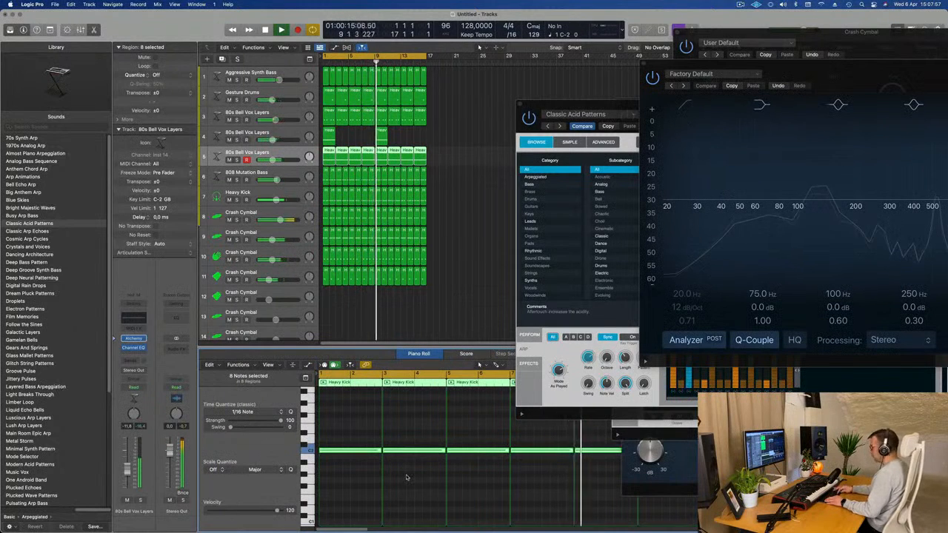
scroll(406, 476, "up", 3)
key("space")
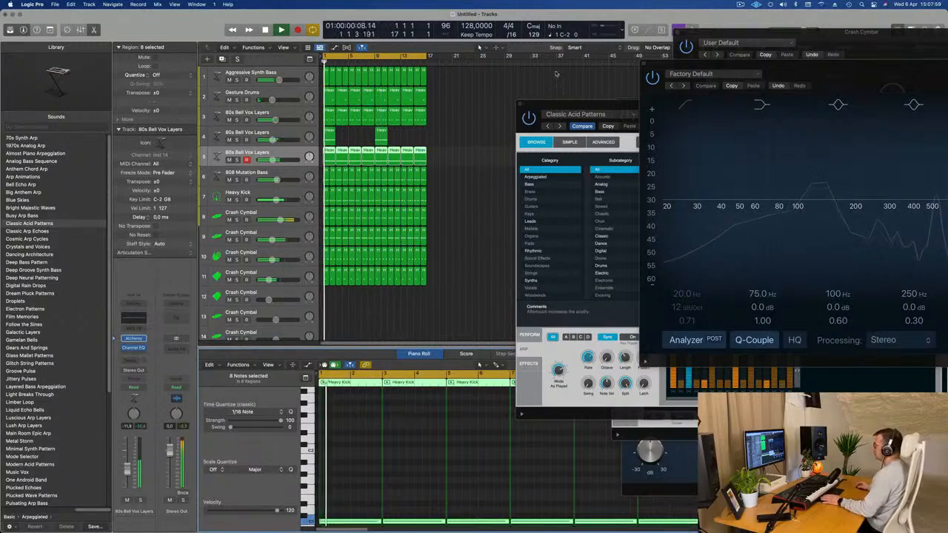
Step: Show the Classic Acid Patterns performance controls and lower the Cutoff to about 13.8% during playback
left_click_drag(580, 104, 480, 103)
left_click_drag(561, 114, 458, 151)
key("space")
key("space")
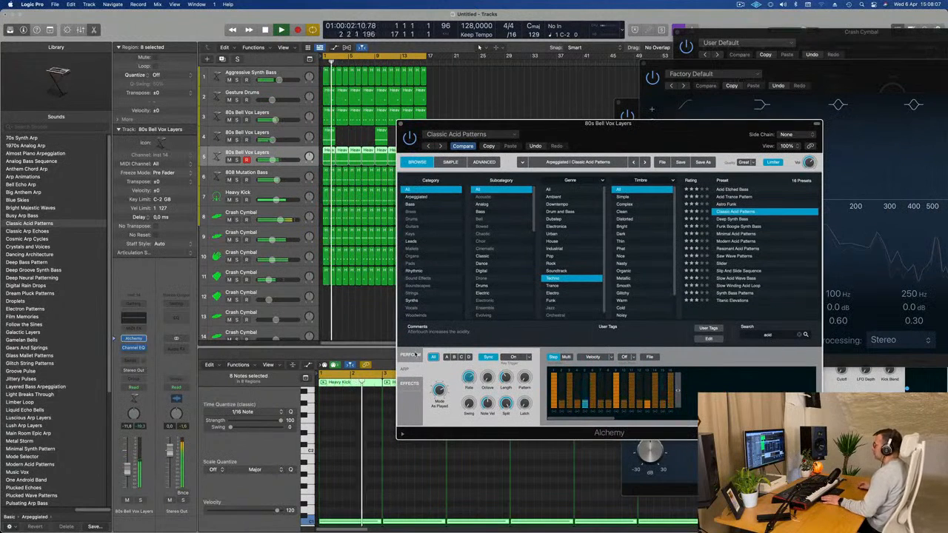
left_click(412, 355)
left_click_drag(627, 370, 628, 386)
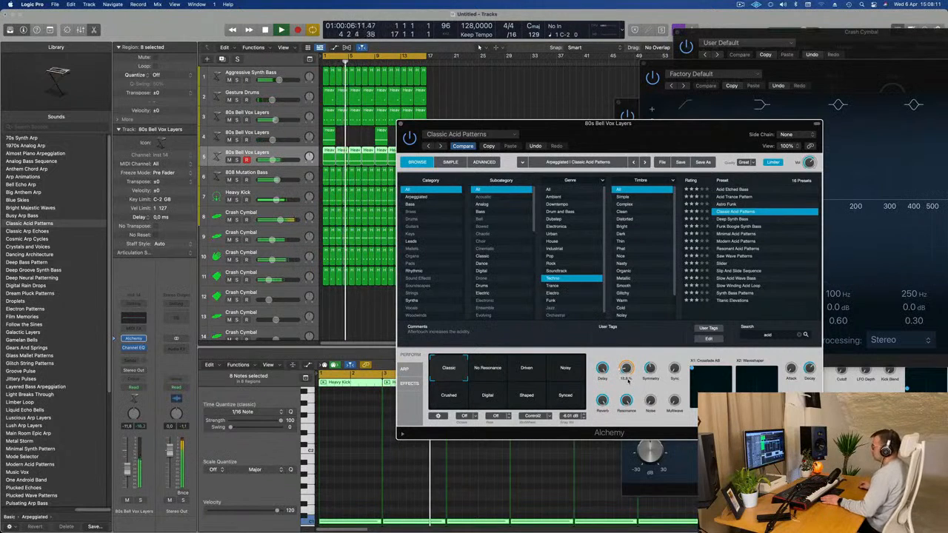
Step: Raise the acid track's volume to about -7.6 dB during playback and move the Alchemy window clear of the tracks
key("Return")
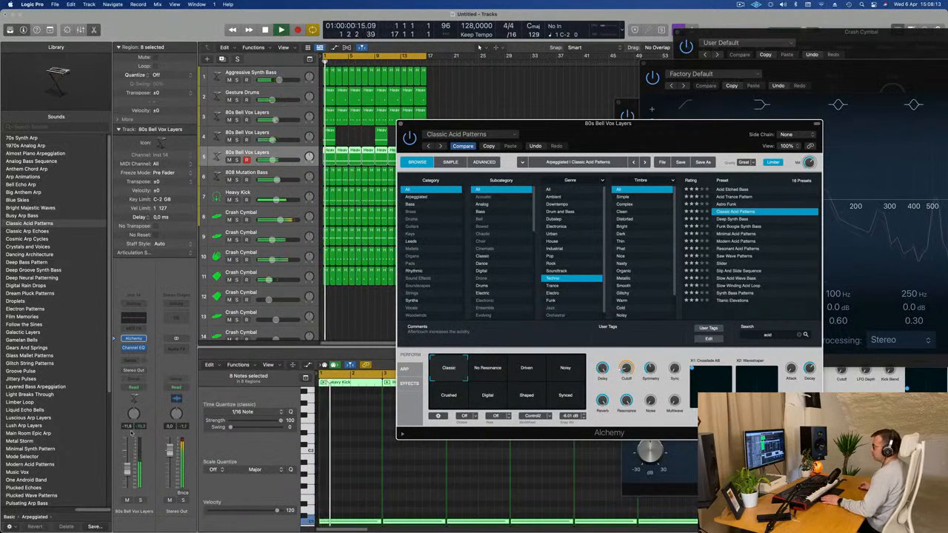
left_click_drag(128, 467, 127, 464)
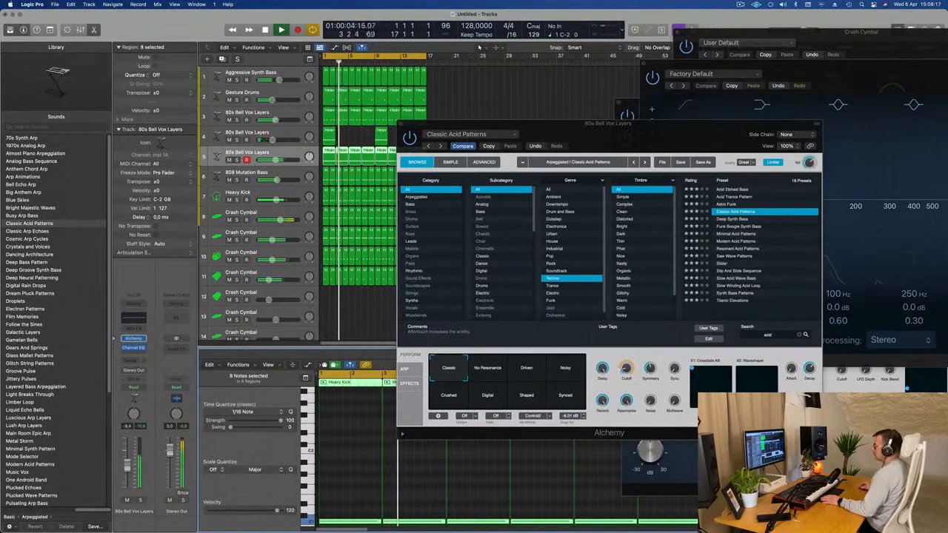
left_click_drag(688, 132, 745, 106)
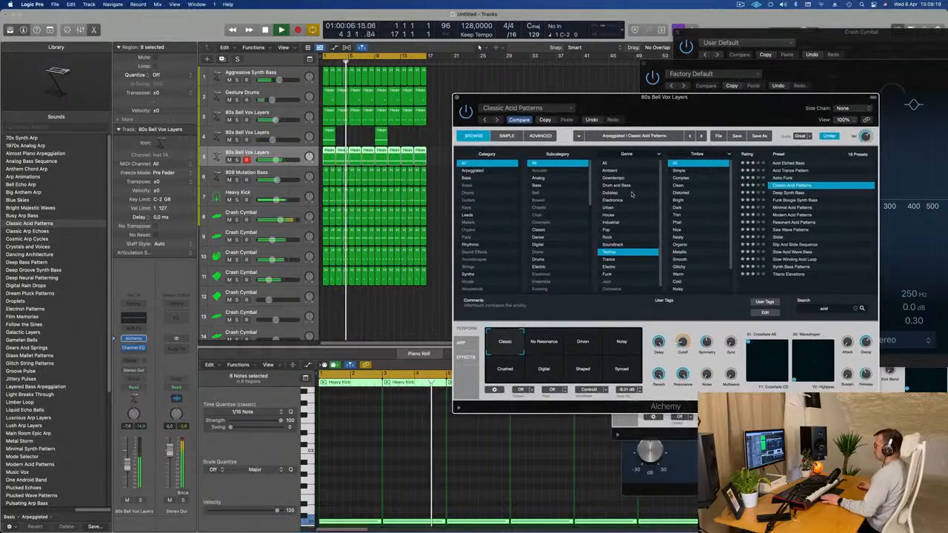
Step: Add a stereo Compressor to the acid track, set its side chain to Heavy Kick (Inst 2), and start playback
left_click(137, 354)
mouse_move(146, 390)
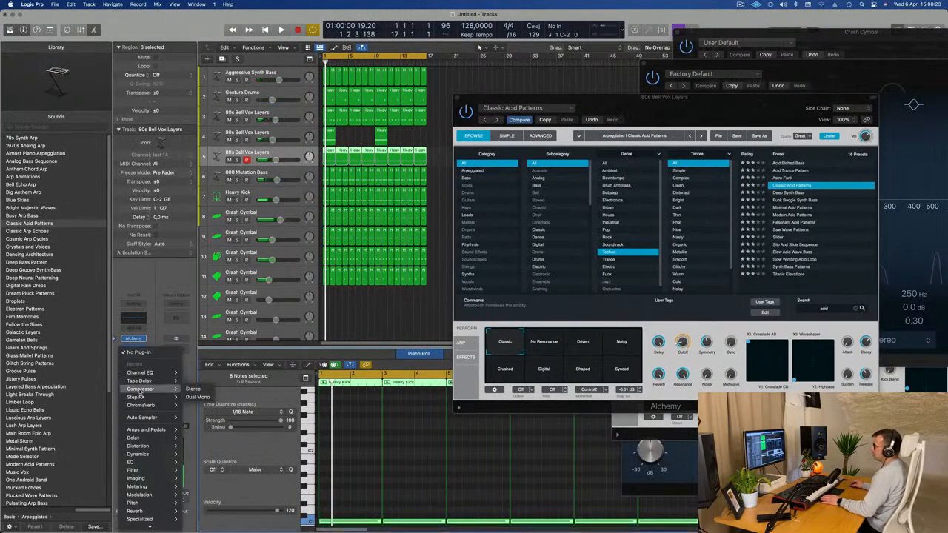
left_click(198, 390)
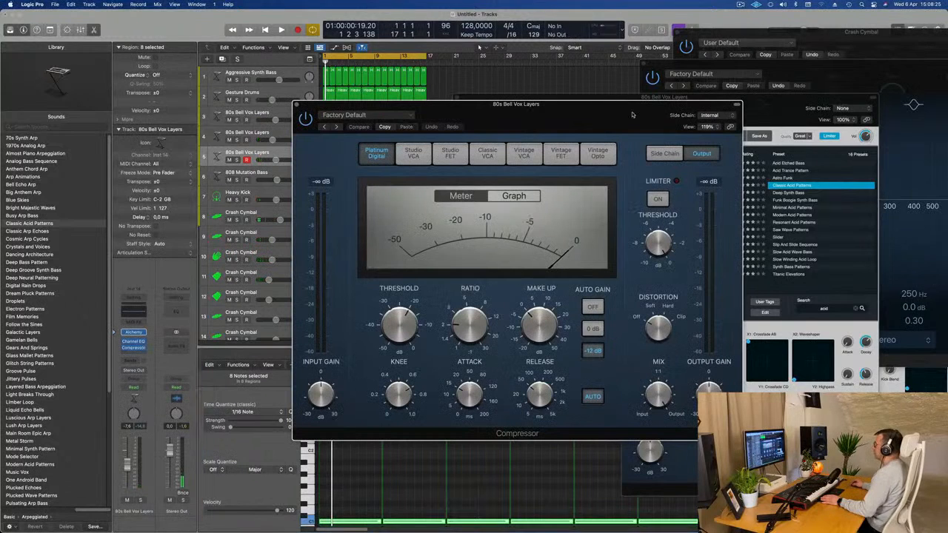
left_click(711, 116)
mouse_move(715, 139)
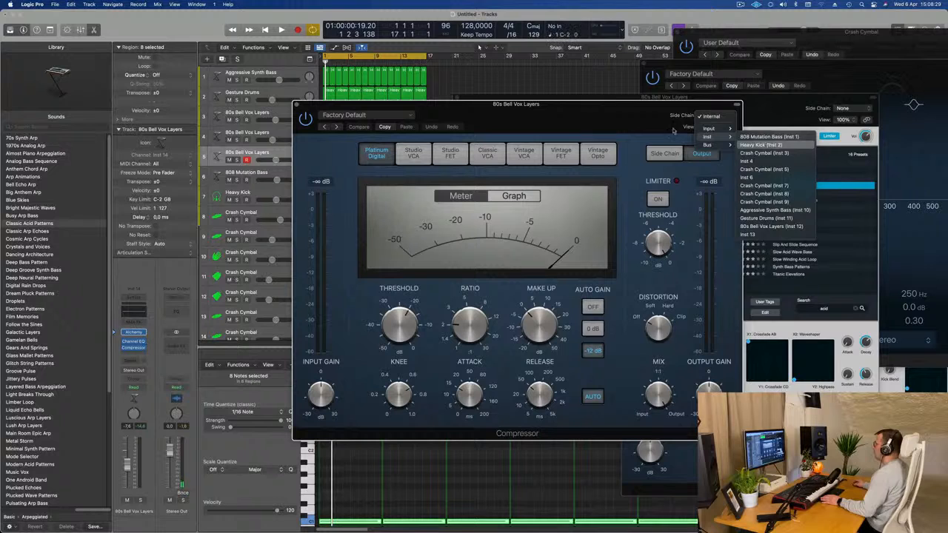
left_click(763, 145)
key("space")
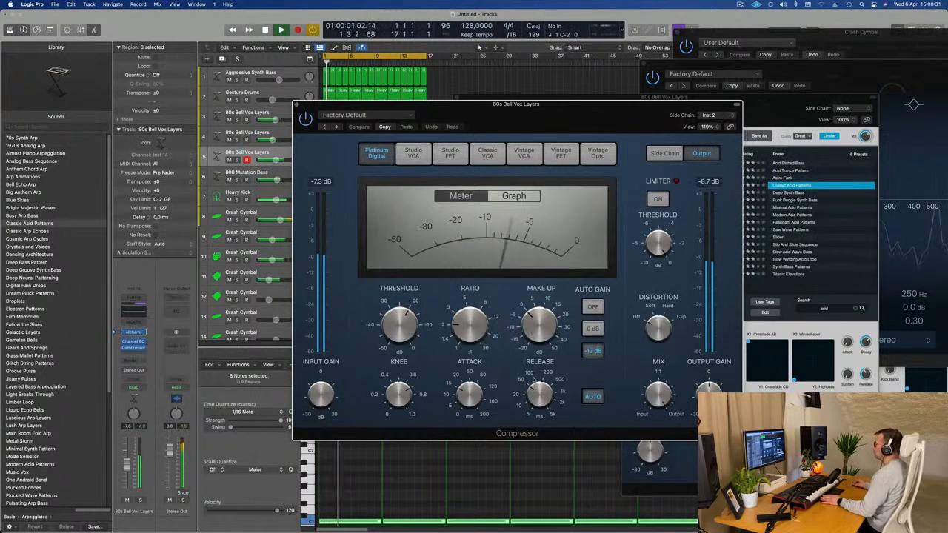
Step: Set the acid track's Compressor ratio to about 4.1:1, turn off automatic release and raise the threshold, restarting playback to compare
key("space")
left_click_drag(538, 392, 539, 423)
left_click_drag(470, 395, 487, 461)
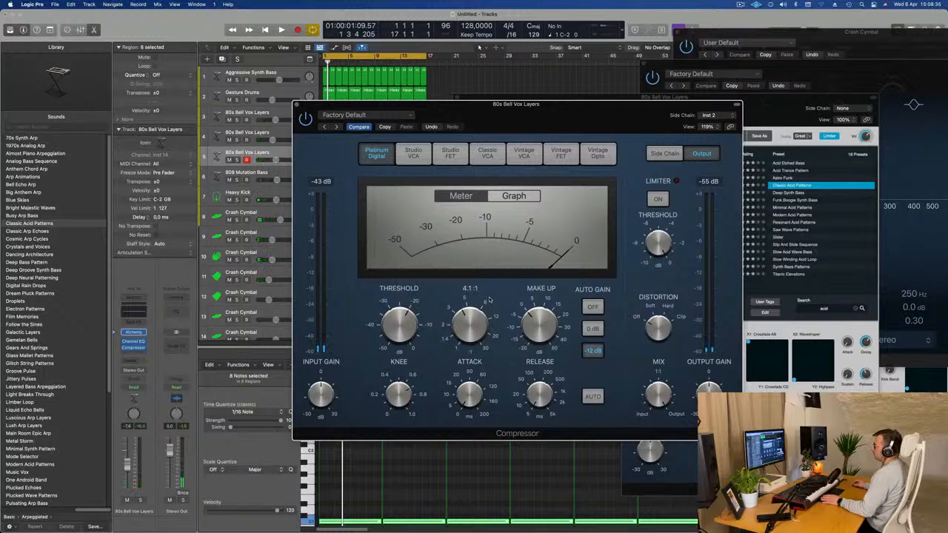
key("space")
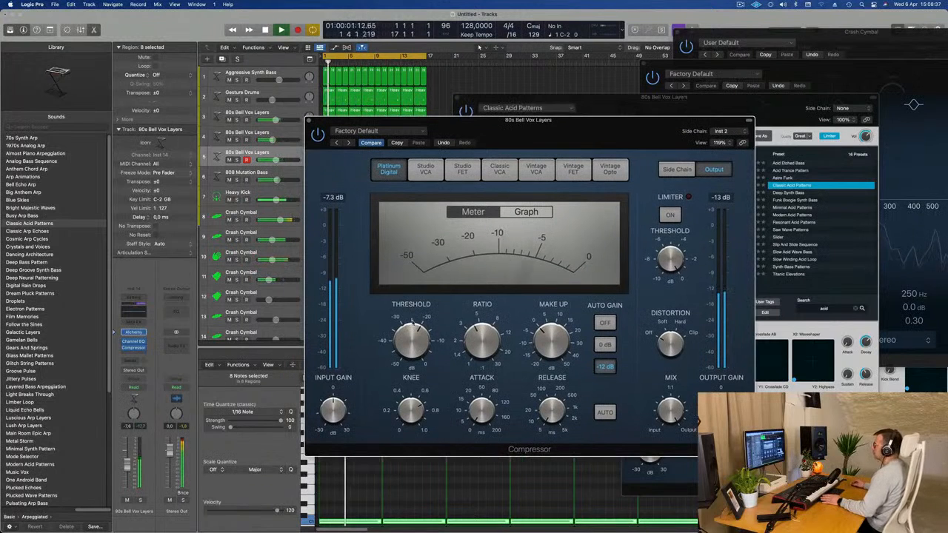
left_click_drag(412, 352, 411, 341)
key("space")
key("space")
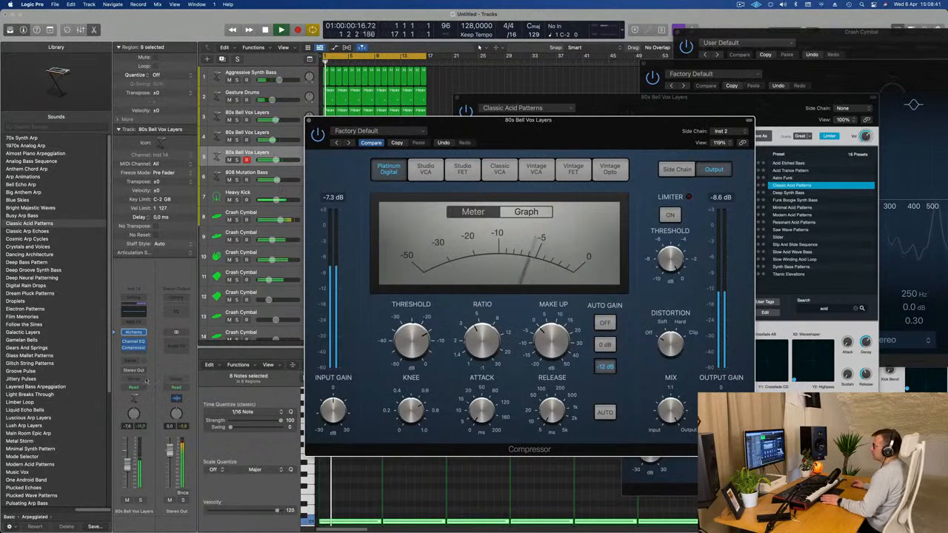
Step: Add a stereo Vintage Tube EQ after the Compressor on the acid track and load its Big Synth preset
left_click(136, 352)
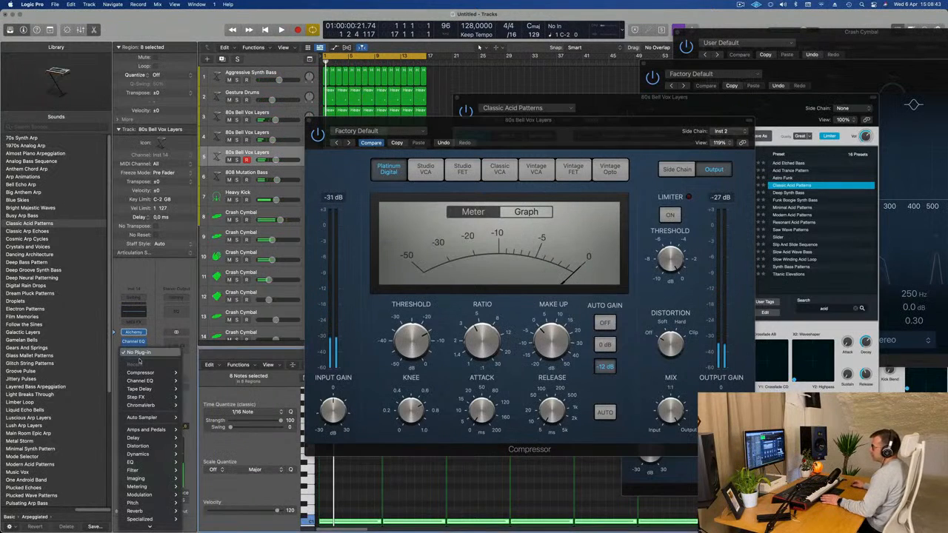
mouse_move(159, 460)
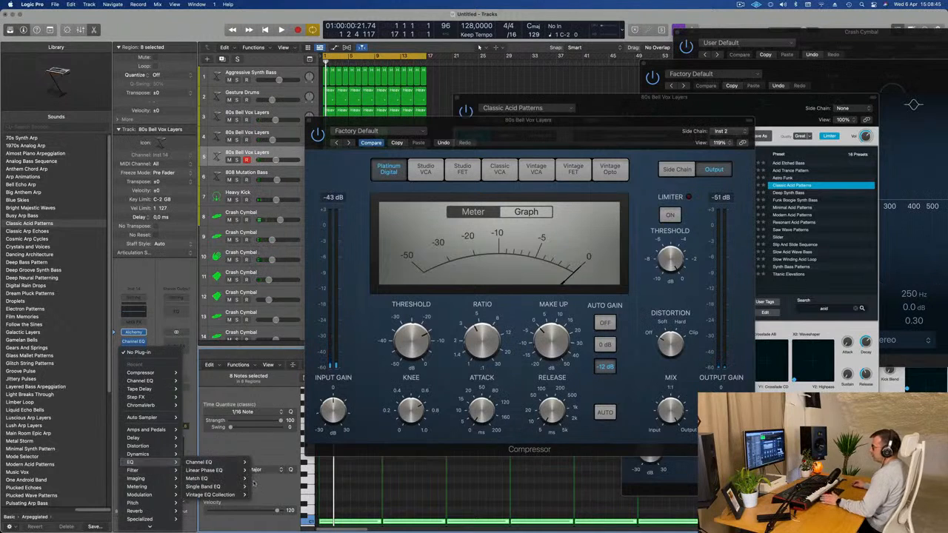
mouse_move(222, 495)
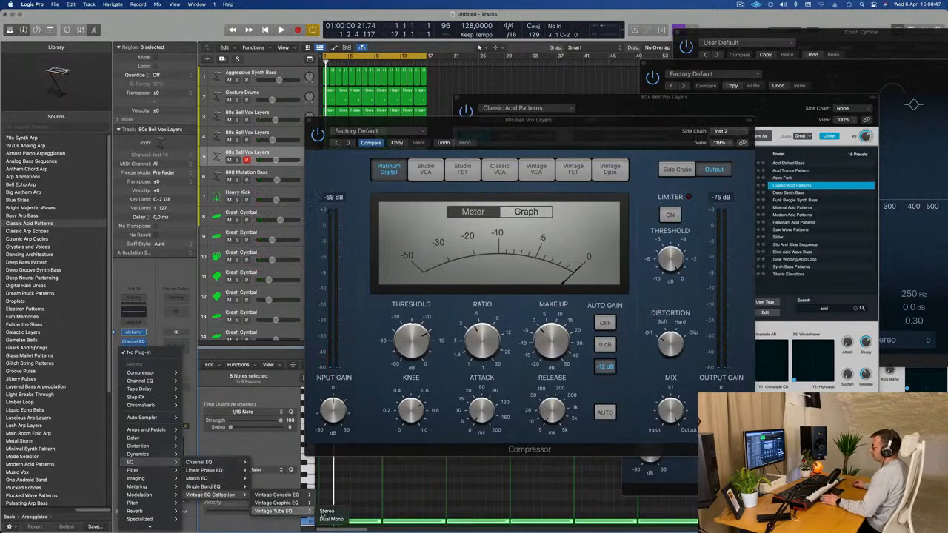
left_click(326, 511)
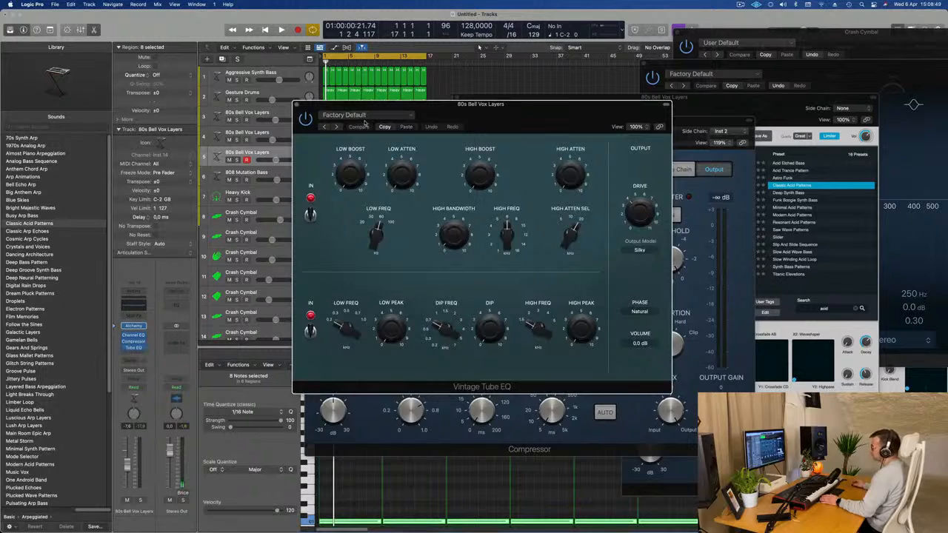
left_click(363, 116)
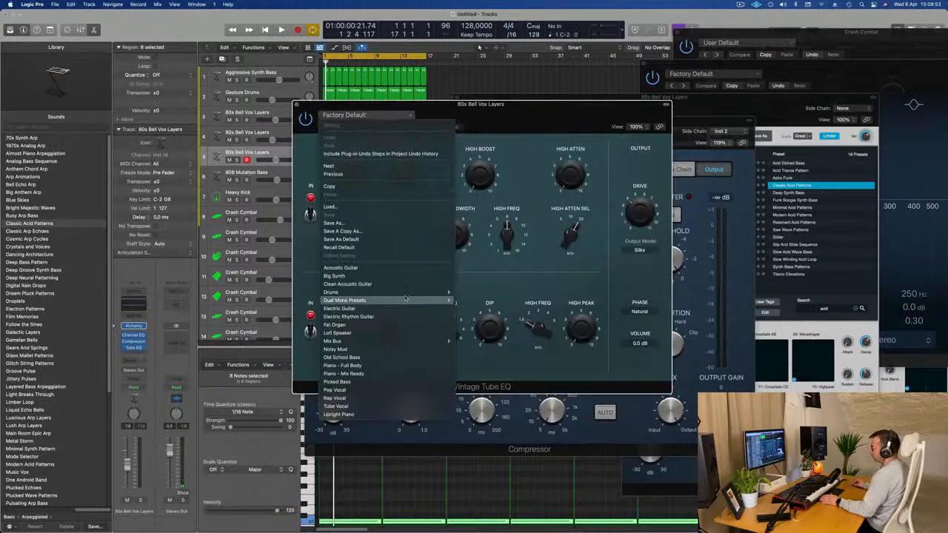
mouse_move(406, 298)
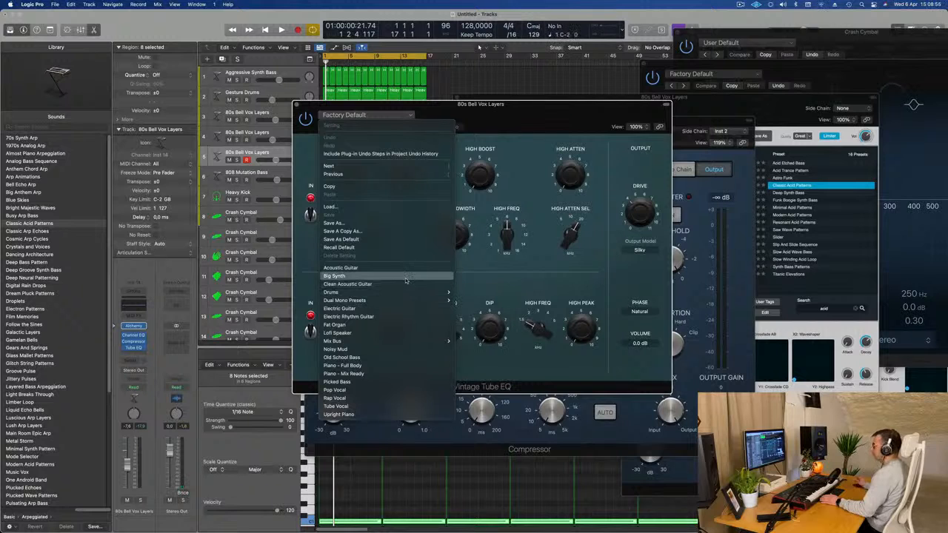
left_click(334, 275)
Step: Start playback, close the Vintage Tube EQ window and move the Compressor window clear of the tracks
key("space")
left_click_drag(508, 105, 458, 218)
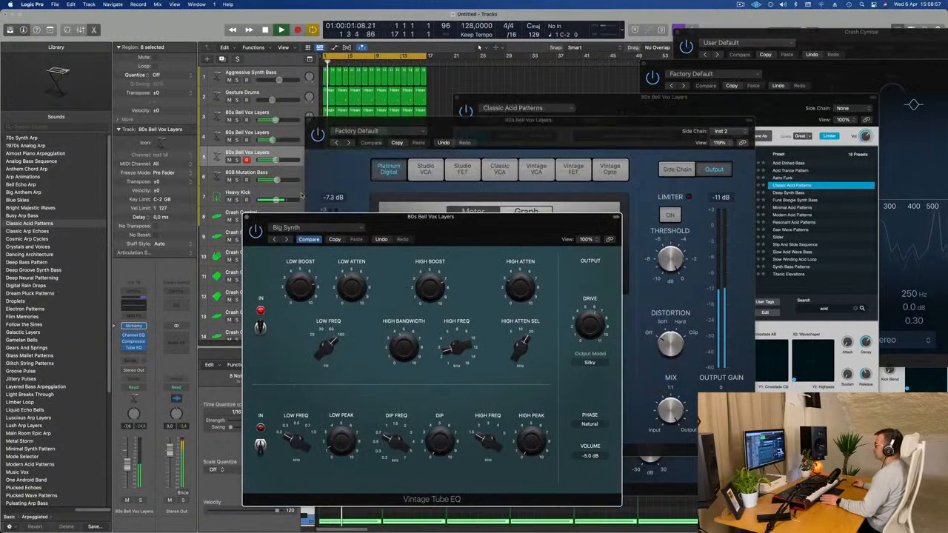
left_click(247, 218)
left_click_drag(348, 120, 486, 133)
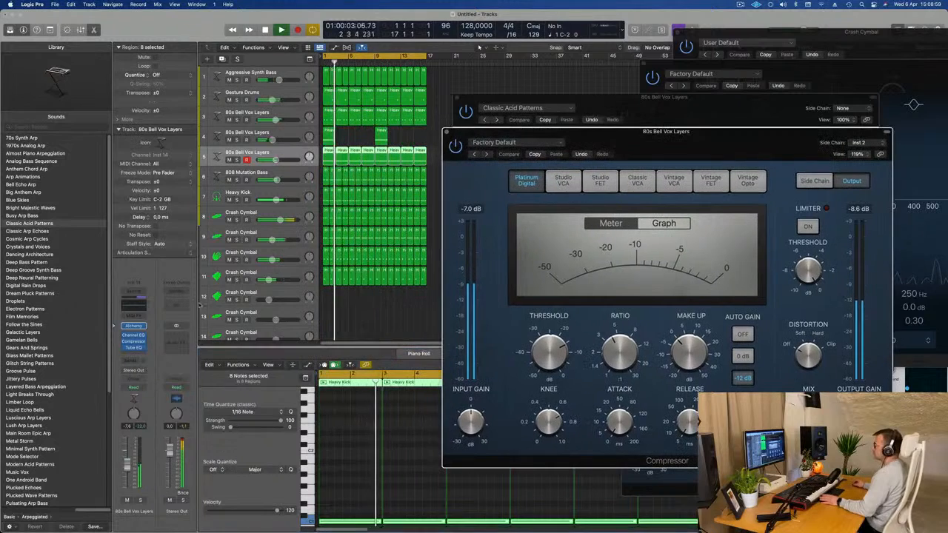
key("Return")
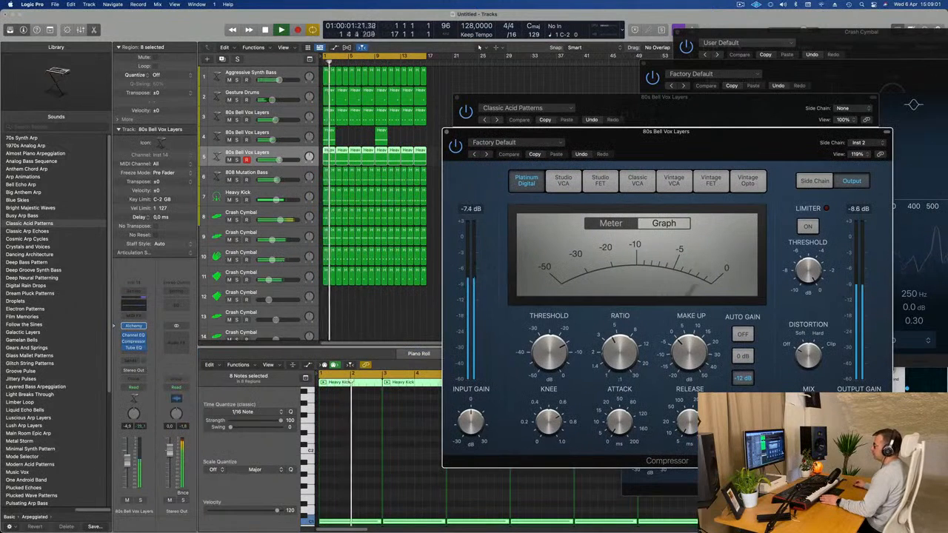
Step: Raise the acid track's volume to about -2.8 dB during playback and close the Compressor and Alchemy windows
left_click(419, 354)
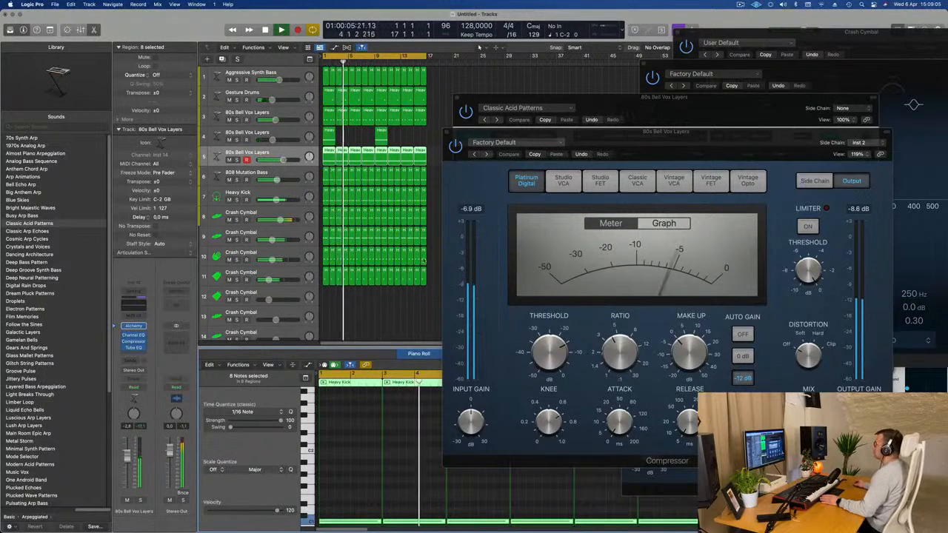
left_click_drag(683, 134, 570, 172)
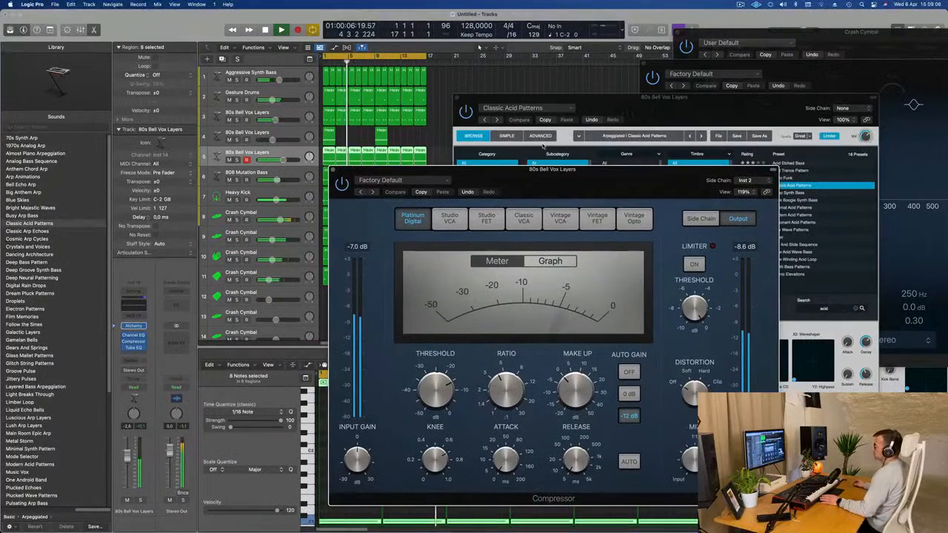
left_click(333, 171)
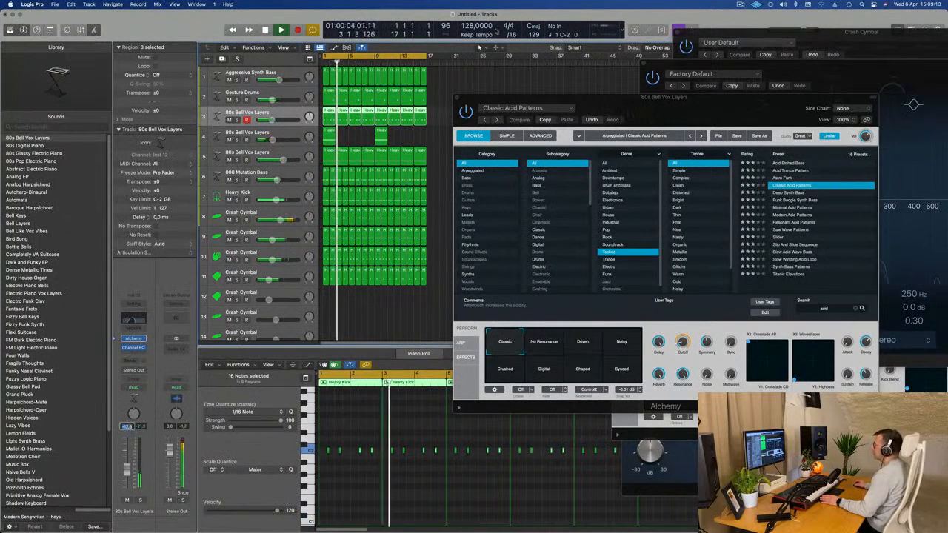
left_click(457, 97)
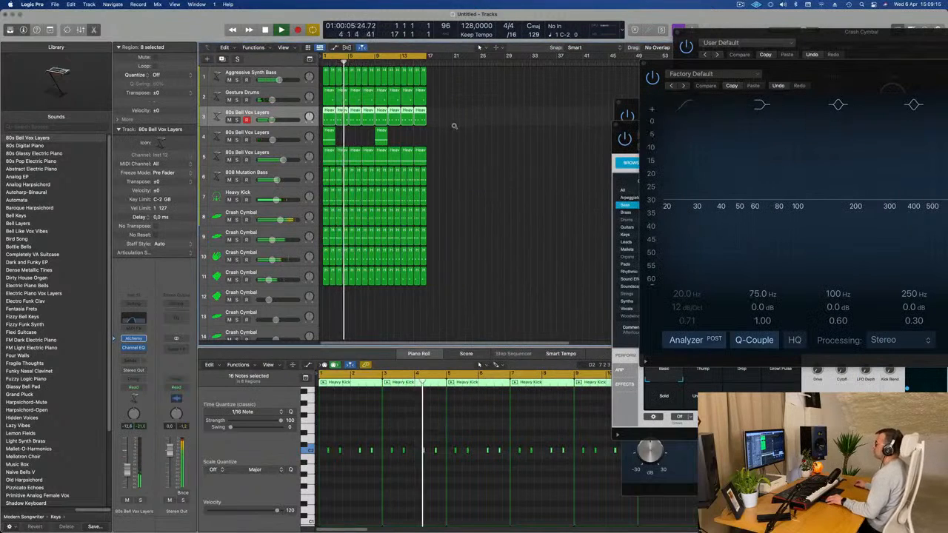
Step: Repeat all regions once to double the 16-bar arrangement and extend the cycle range to bar 33
key("super+Left")
key("super+Left")
key("super+Left")
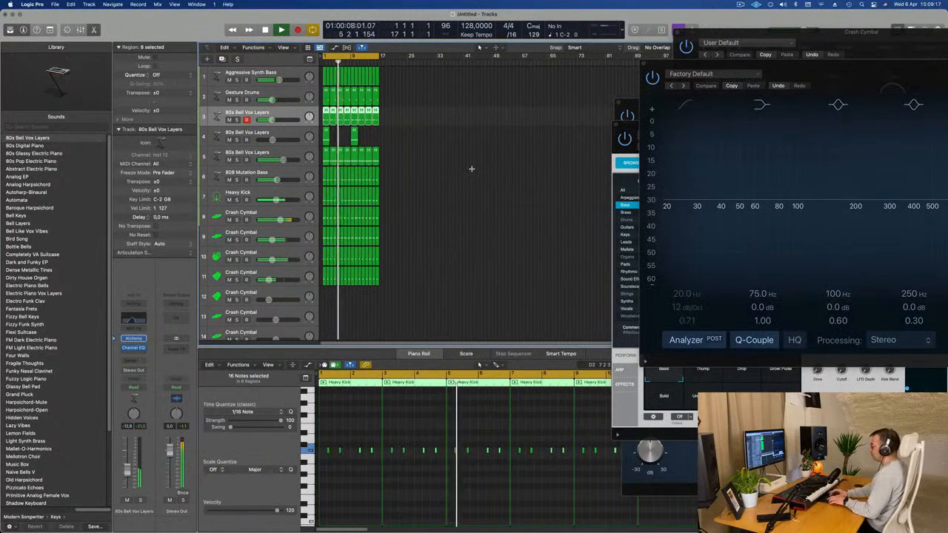
key("super+a")
key("super+r")
left_click(480, 156)
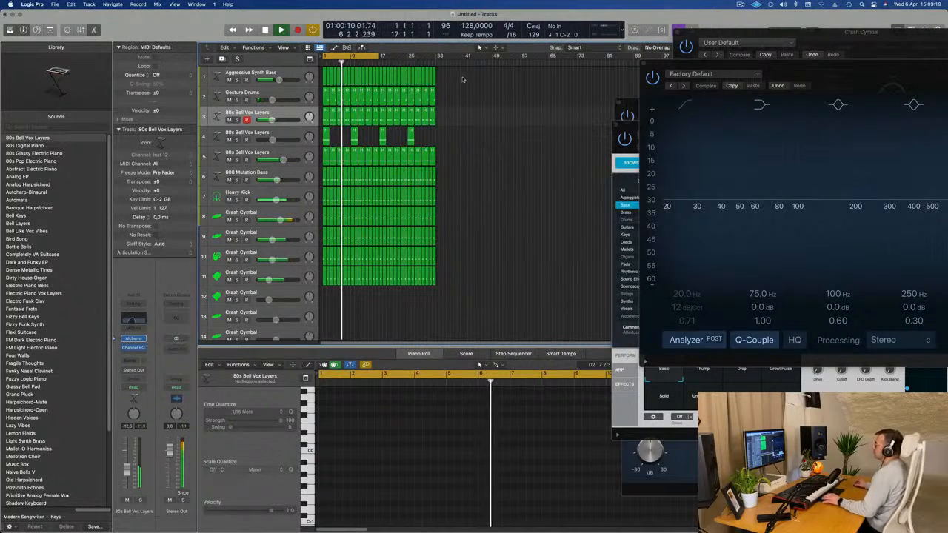
left_click_drag(380, 55, 440, 56)
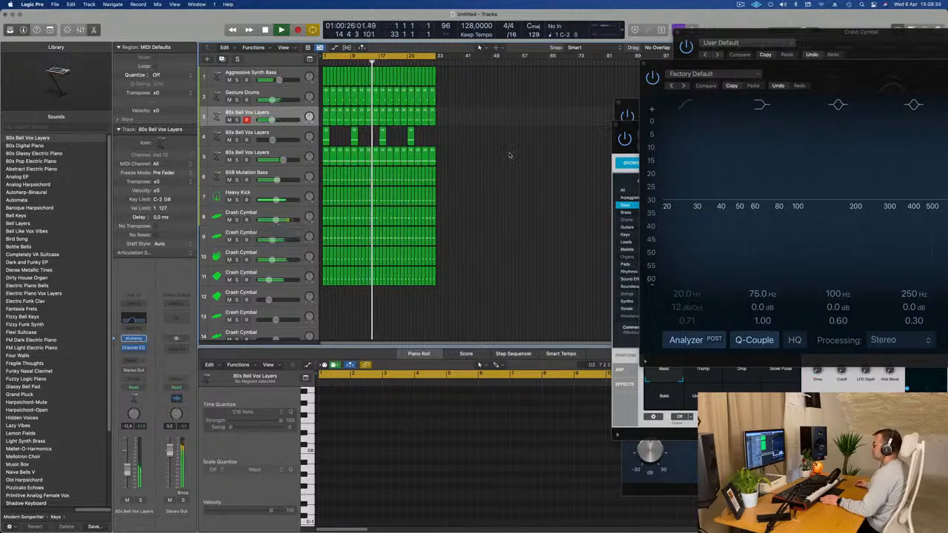
Step: Rename track 5, which holds the Classic Acid Patterns sound, as ACID
scroll(469, 227, "up", 5)
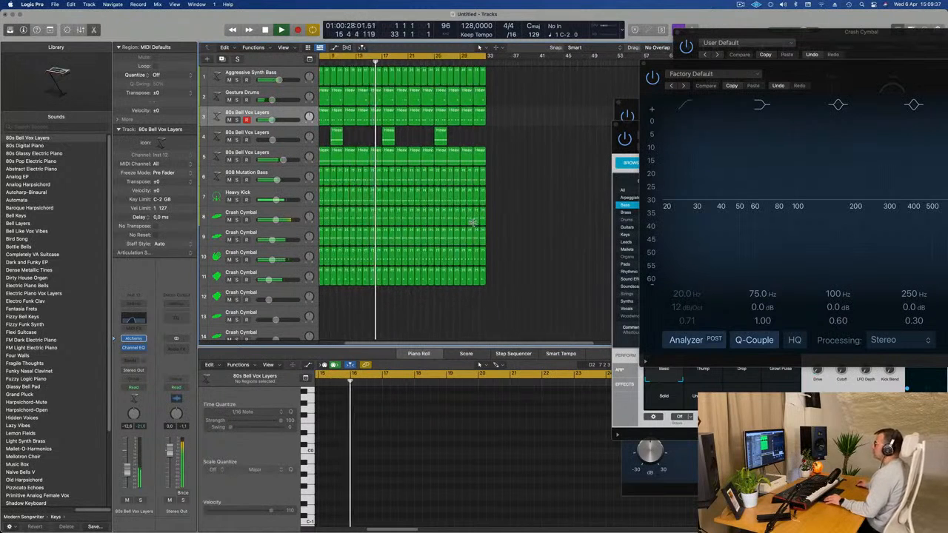
scroll(468, 227, "down", 2)
scroll(428, 149, "left", 1)
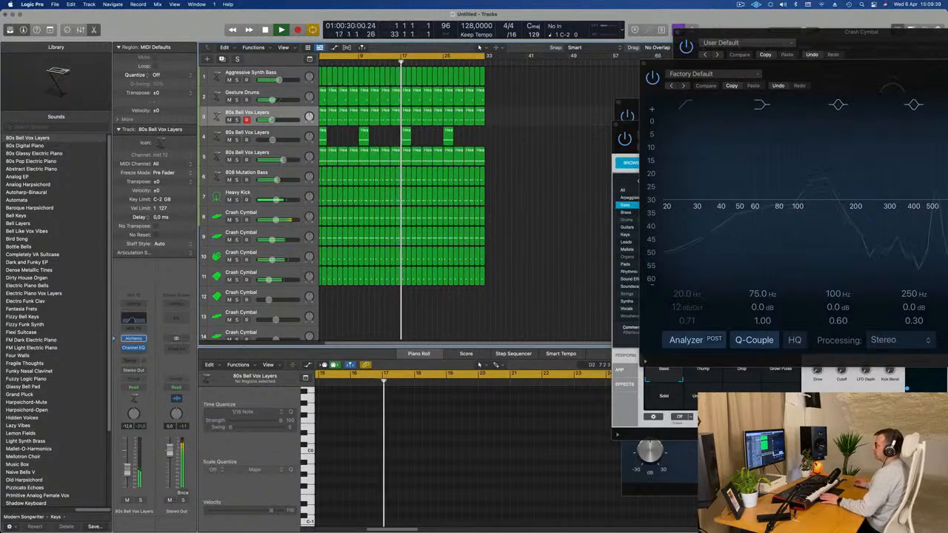
left_click(292, 73)
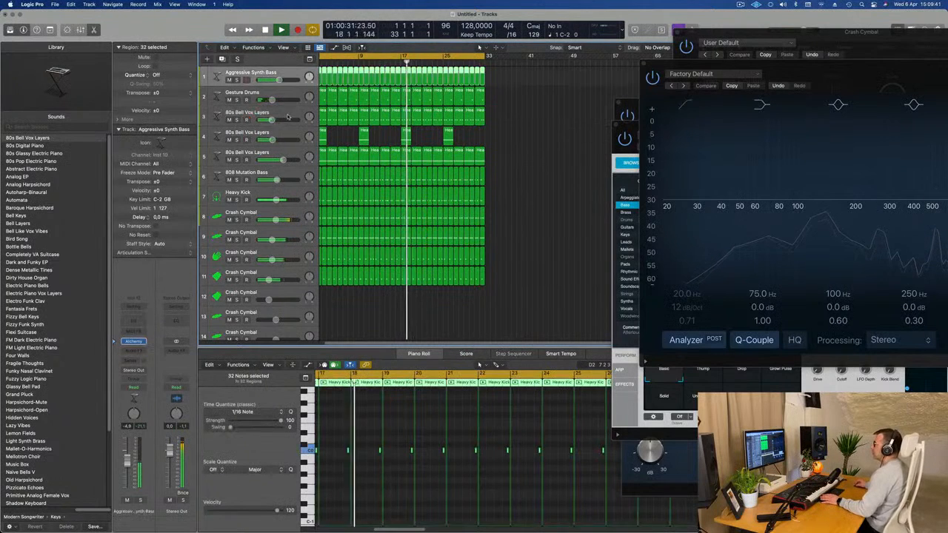
left_click(293, 115)
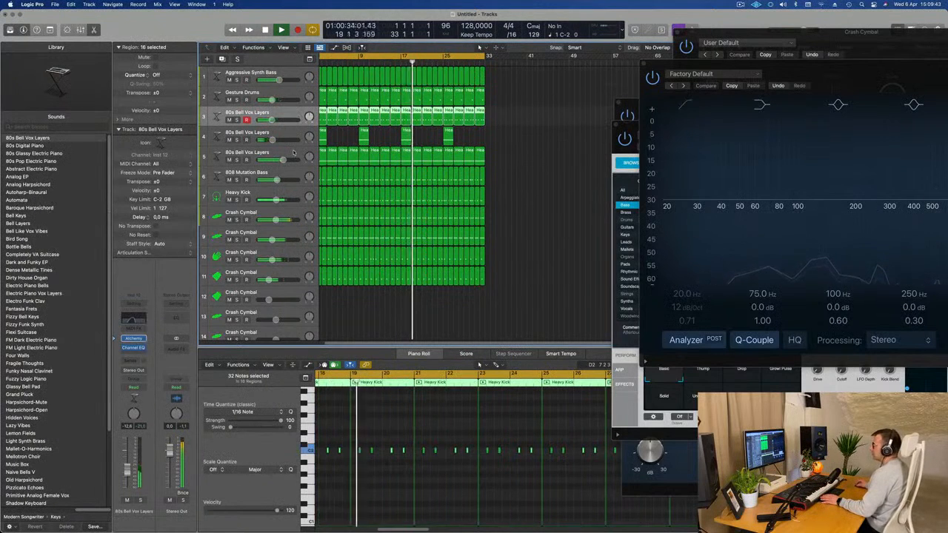
left_click(243, 158)
key("Return")
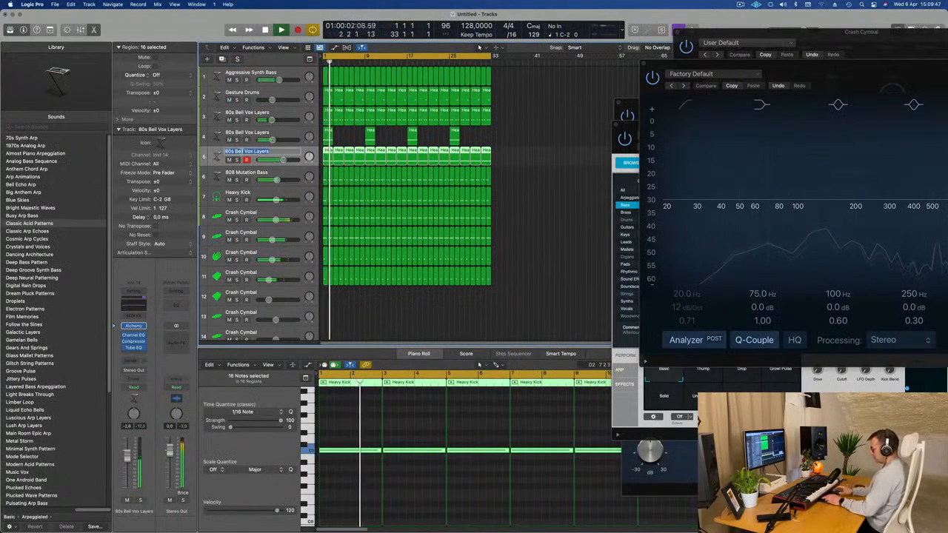
type("ACID")
key("Return")
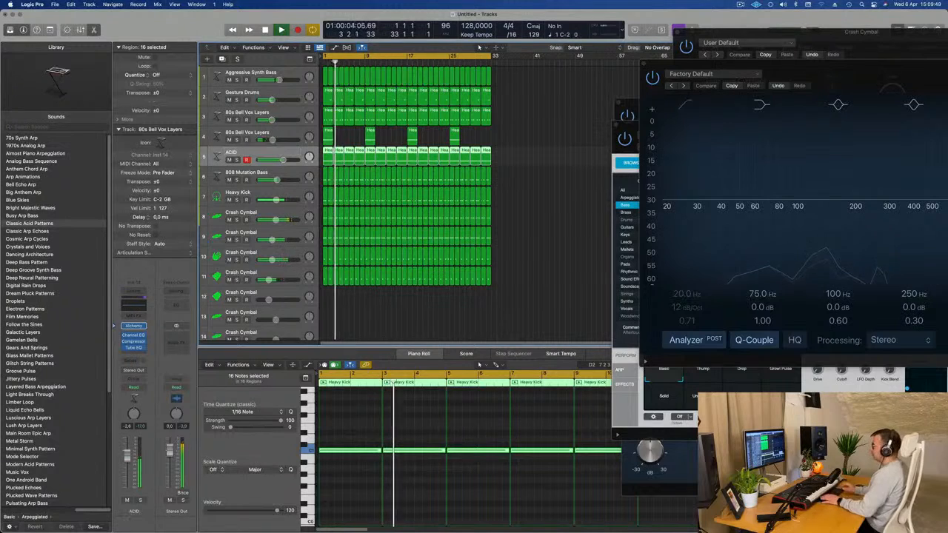
Step: Rename track 4 as pady and the 80s Bell Vox Layers track above it as Hits
double_click(241, 133)
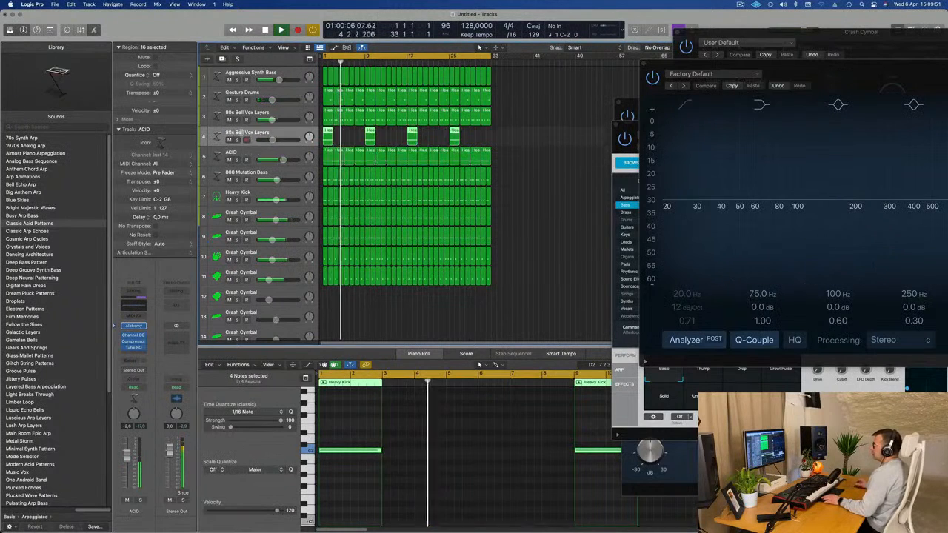
type("pady")
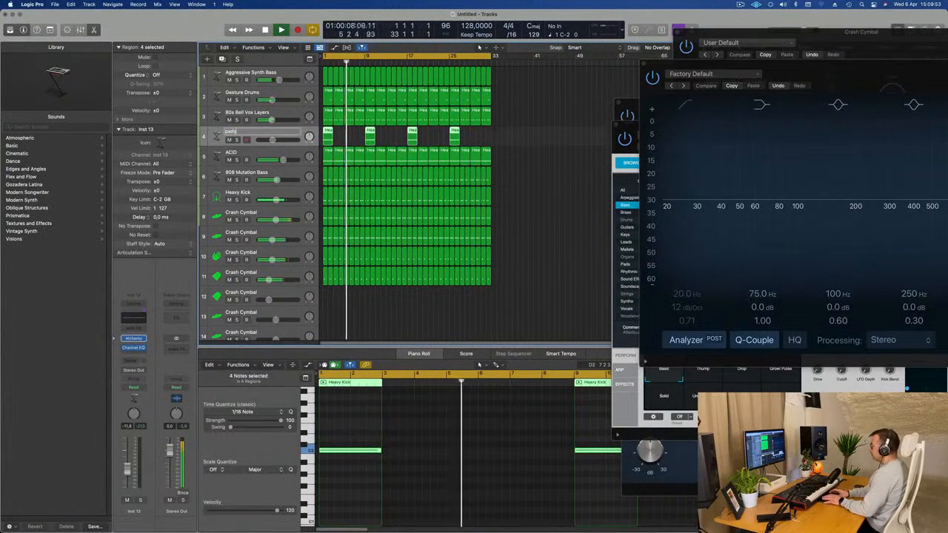
key("Return")
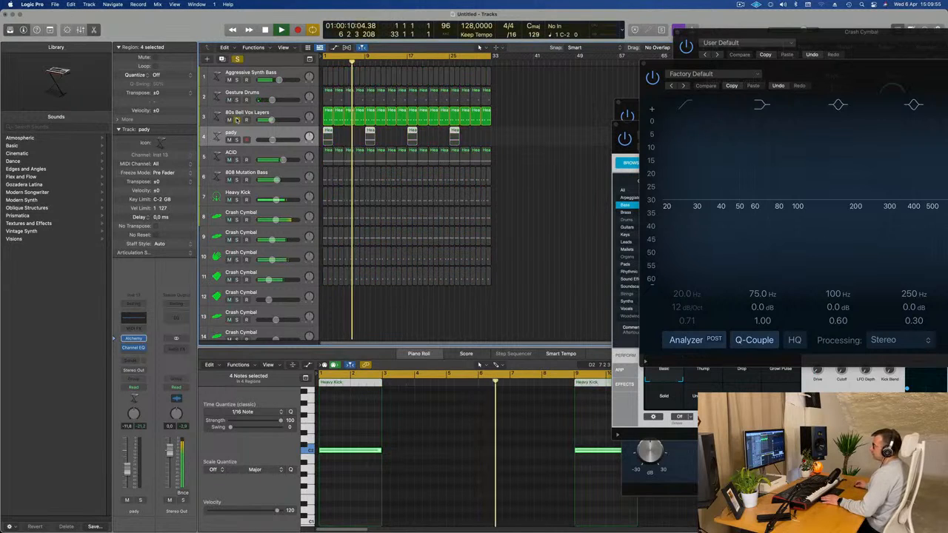
left_click(241, 113)
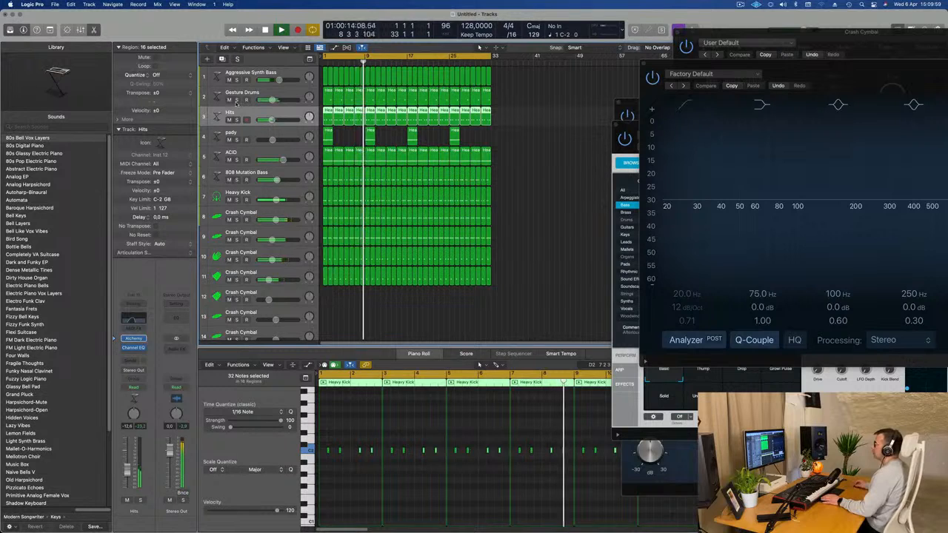
Step: Solo the Gesture Drums track briefly to identify its sound and rename it as Chuck Effects
left_click(237, 99)
left_click(236, 99)
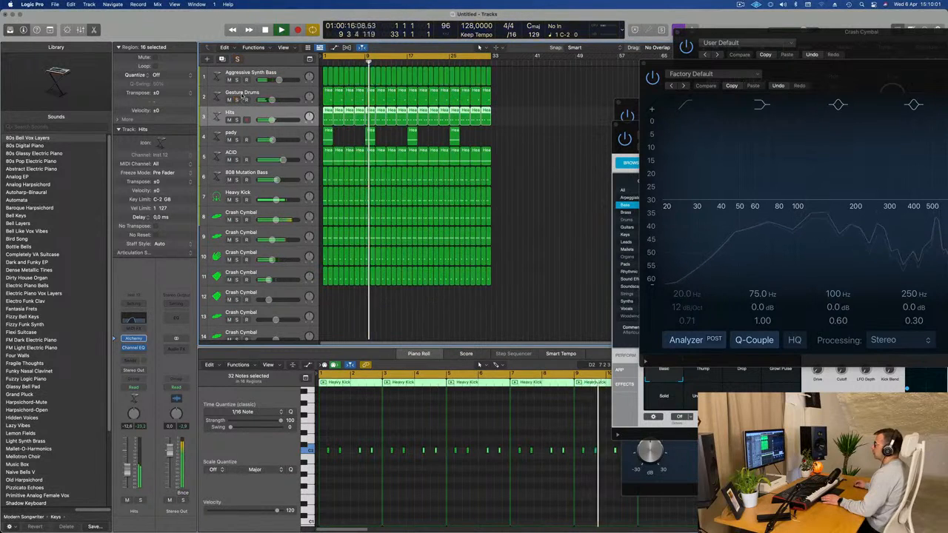
double_click(242, 91)
type("Chuck Ef")
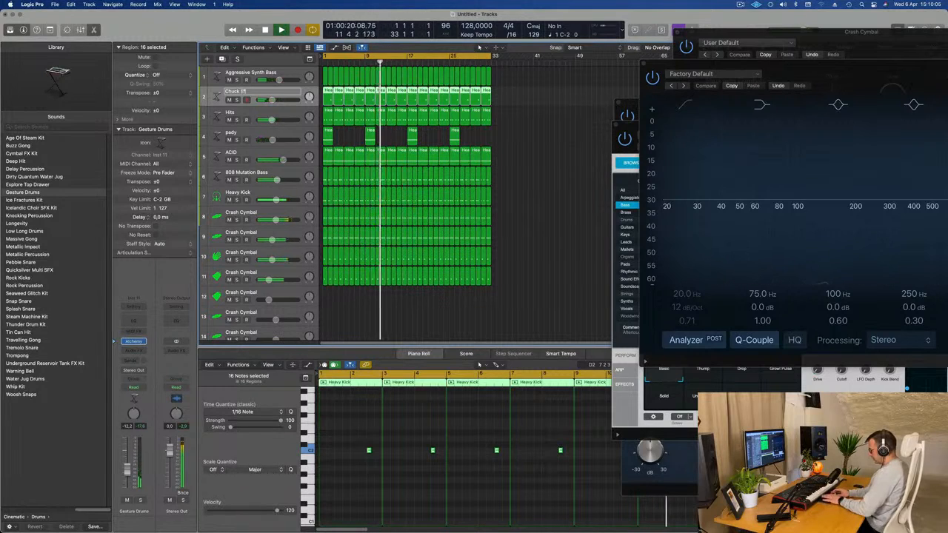
type("fects")
key("Return")
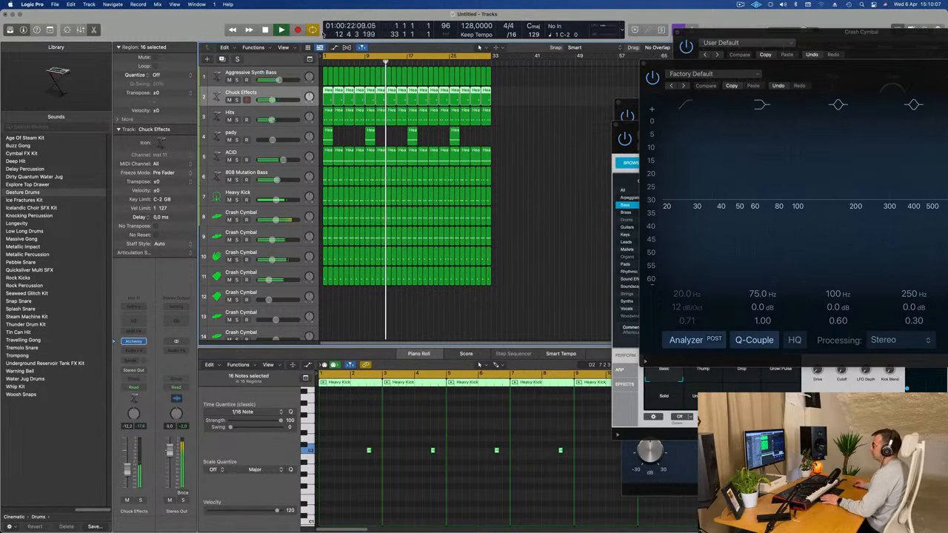
Step: Solo the Aggressive Synth Bass track briefly to hear it alone, then unsolo and select it
left_click(237, 80)
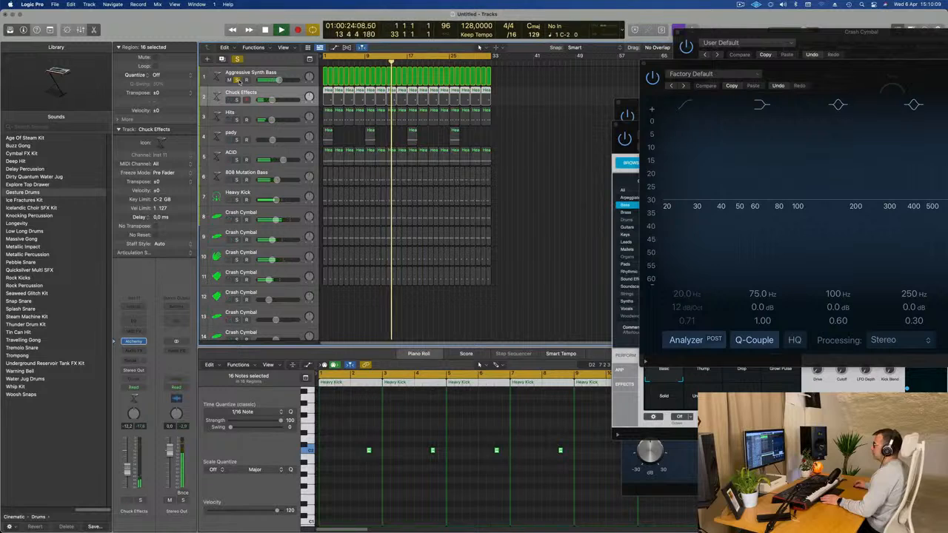
left_click(237, 80)
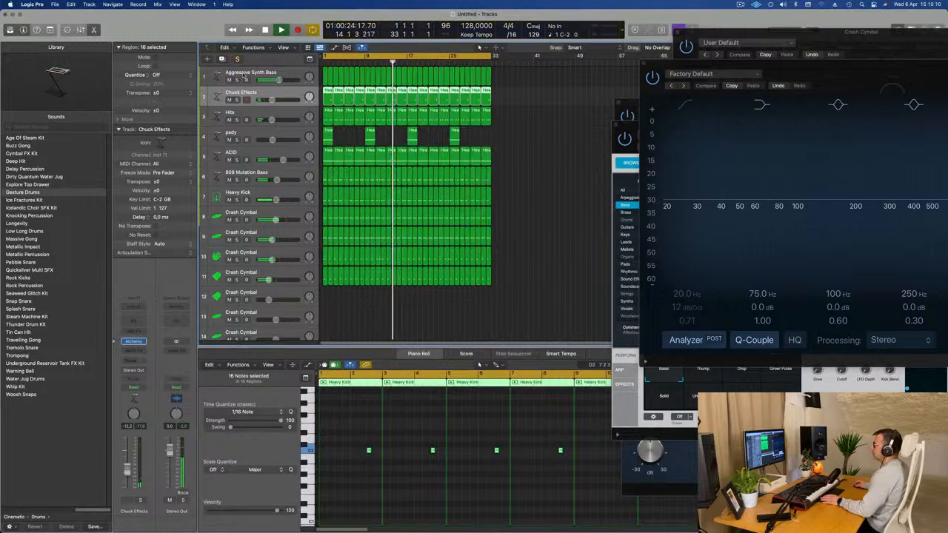
left_click(281, 73)
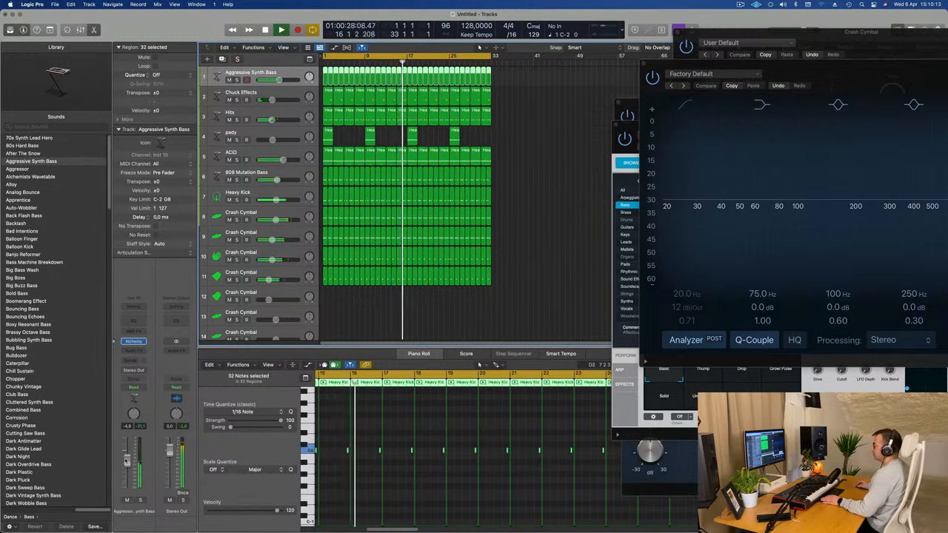
Step: Add a Channel EQ to the Aggressive Synth Bass track with a low cut at 89.5 Hz and a Q of 0.88
left_click(132, 324)
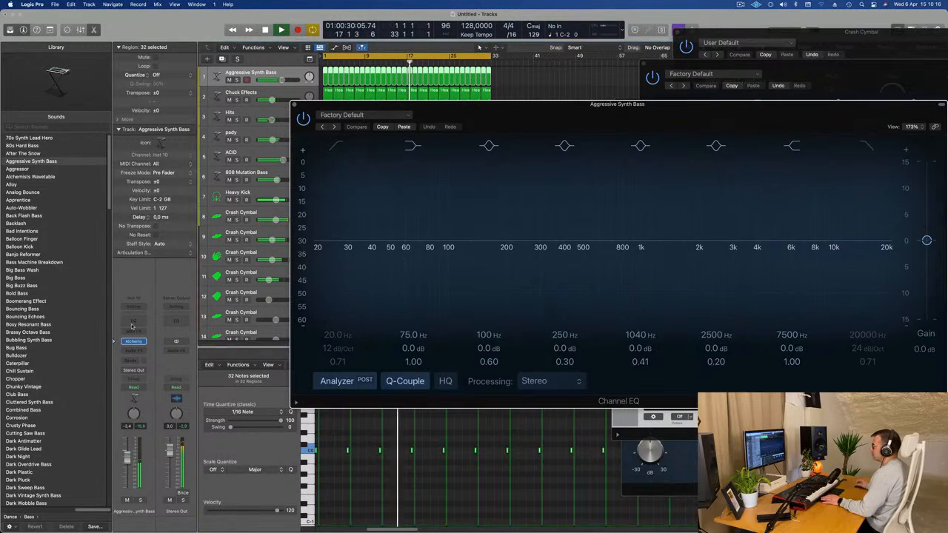
left_click(338, 151)
left_click_drag(336, 195, 448, 177)
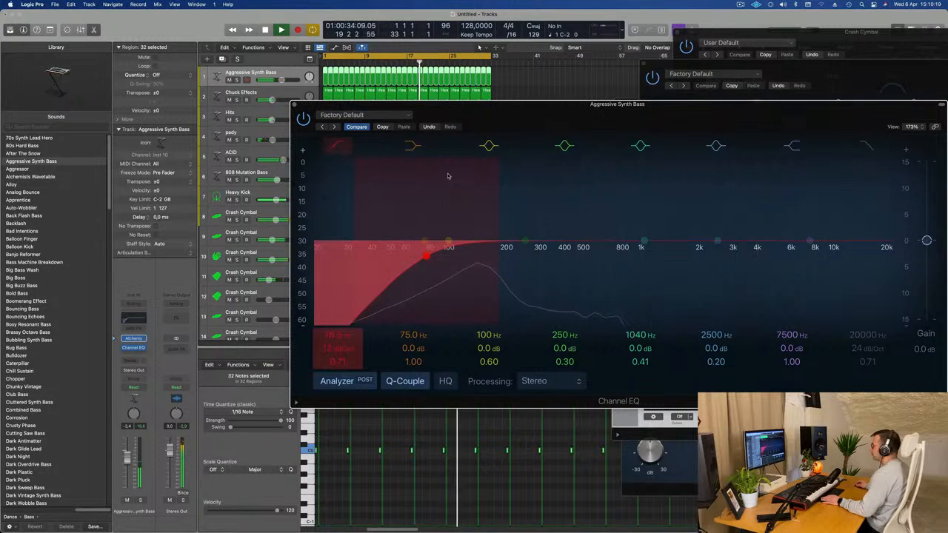
mouse_move(426, 261)
left_mouse_down()
mouse_move(431, 246)
mouse_move(415, 254)
mouse_move(439, 249)
left_mouse_up()
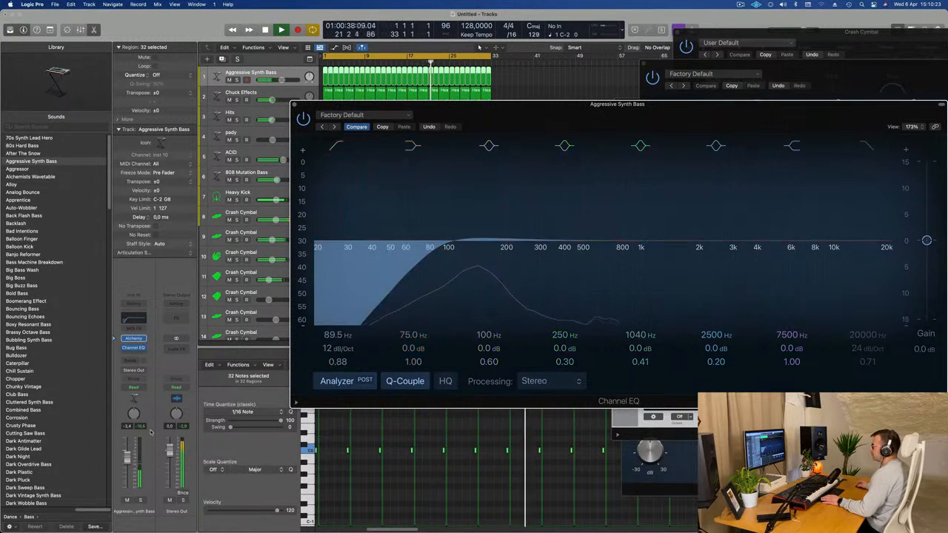
Step: Raise the Aggressive Synth Bass track's volume to -0.5 dB and close its EQ window
left_click_drag(128, 460, 129, 454)
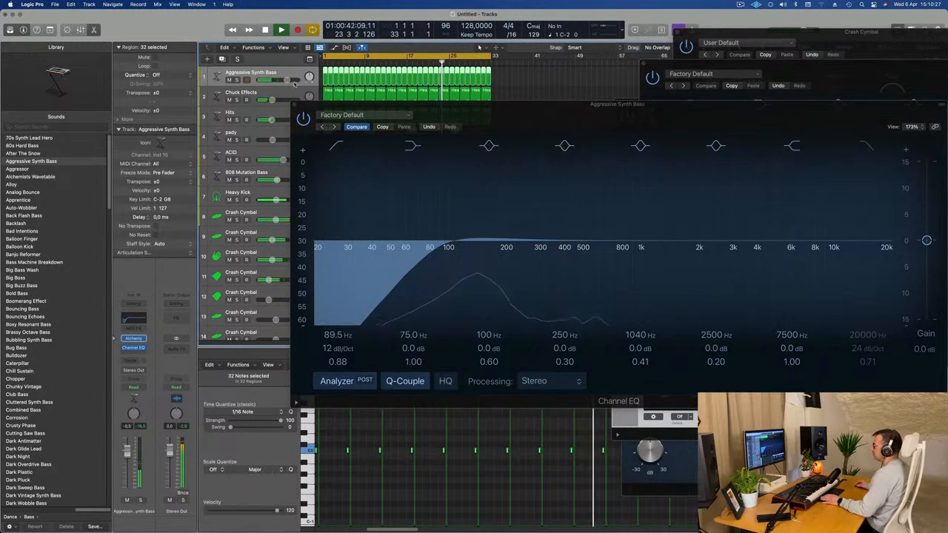
left_click(294, 105)
key("super+Left")
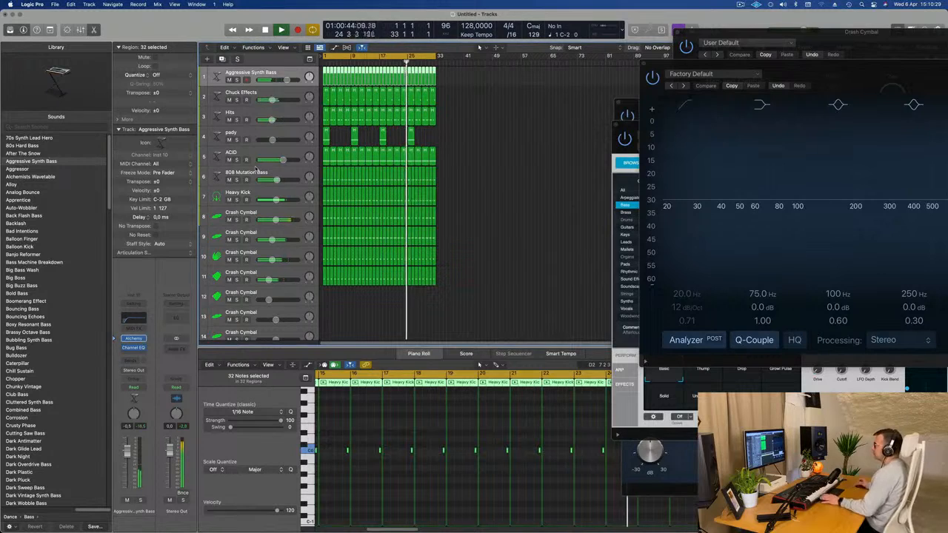
Step: Restart playback from the beginning, select the 808 Mutation Bass track and open its Alchemy instrument
key("Return")
left_click(291, 175)
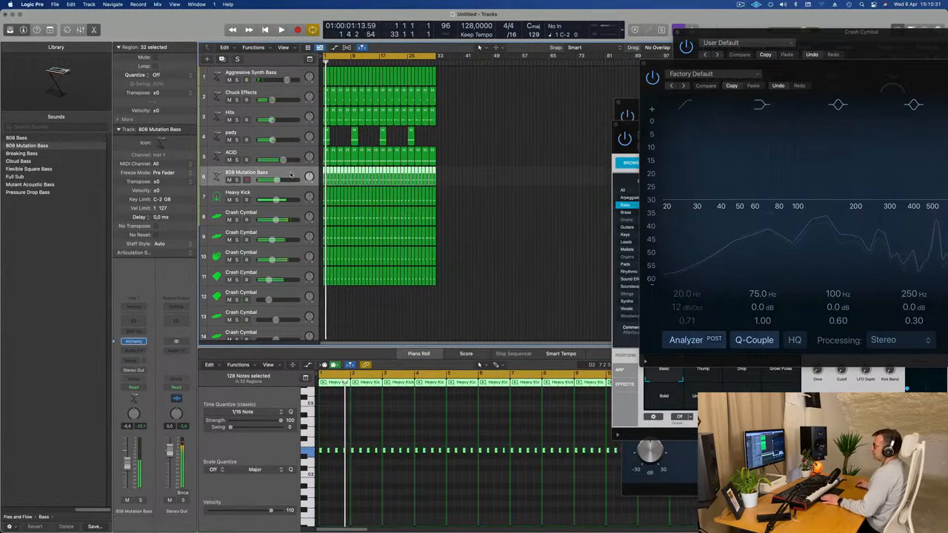
left_click(133, 388)
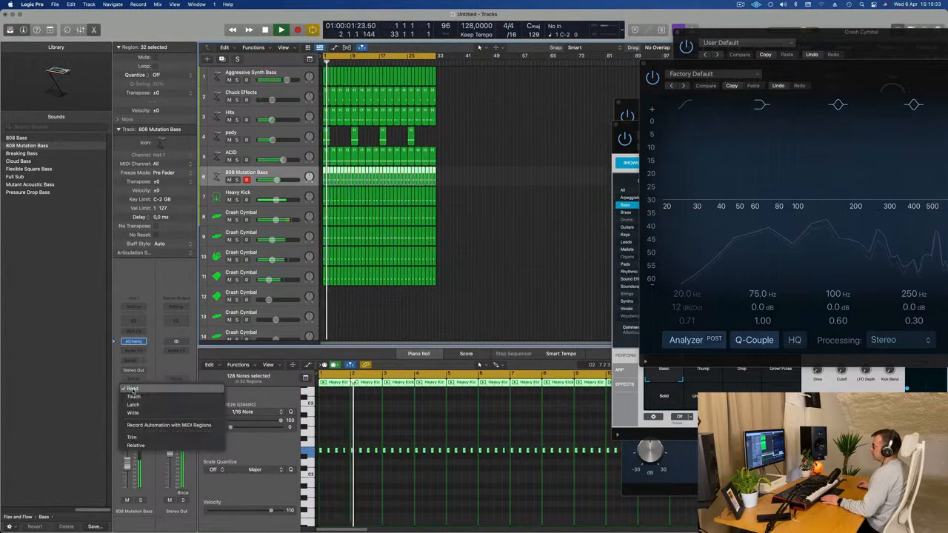
left_click(133, 388)
left_click(133, 341)
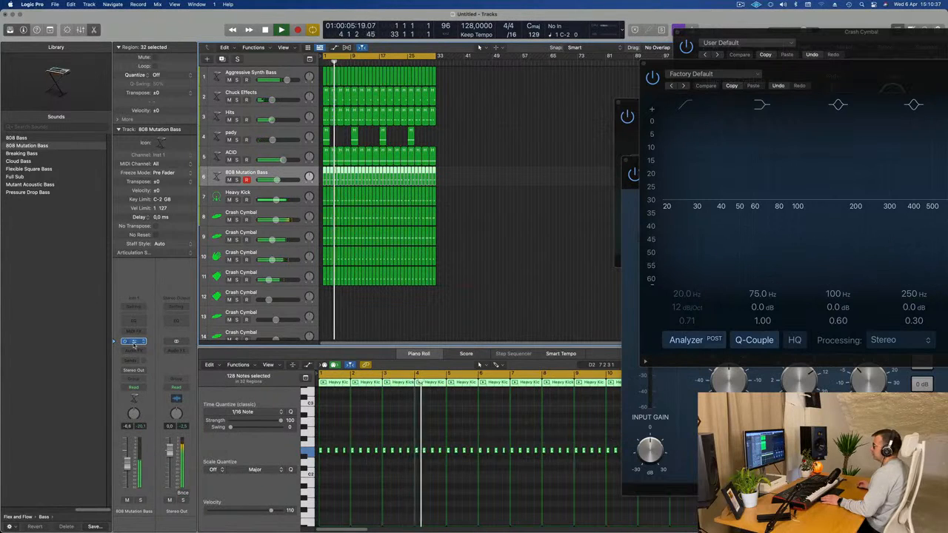
left_click(133, 341)
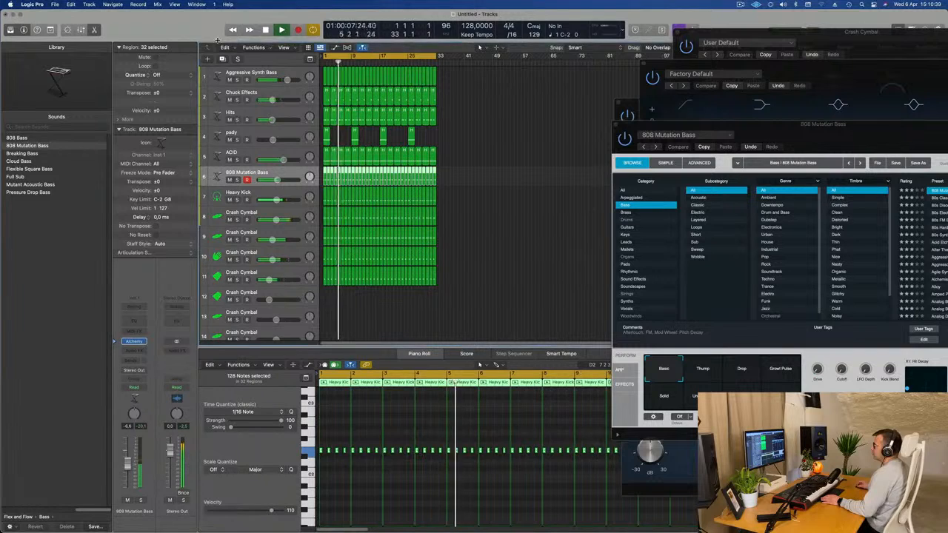
Step: Show the toolbar and turn on Track Zoom to enlarge the 808 Mutation Bass track, moving its Alchemy window fully into view
key("ctrl+alt+super+t")
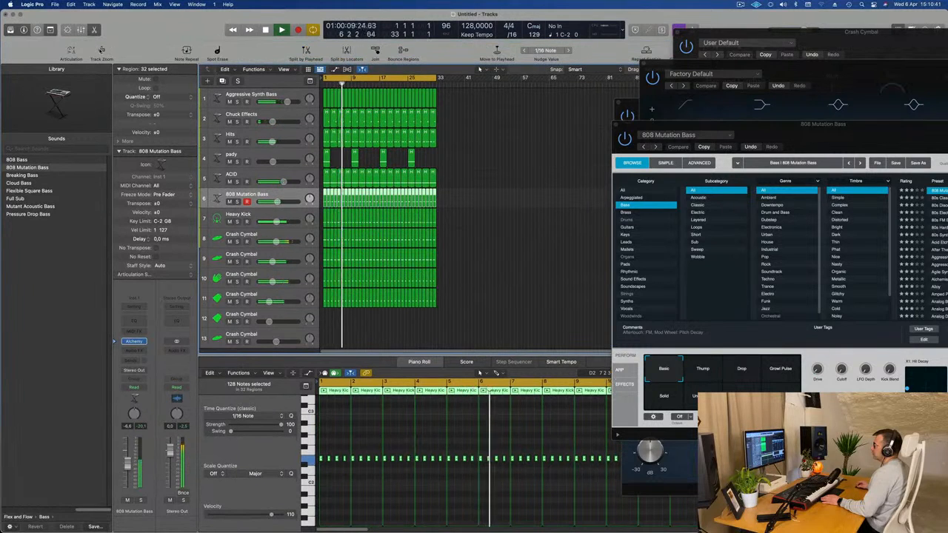
key("ctrl+z")
left_click_drag(842, 135, 680, 89)
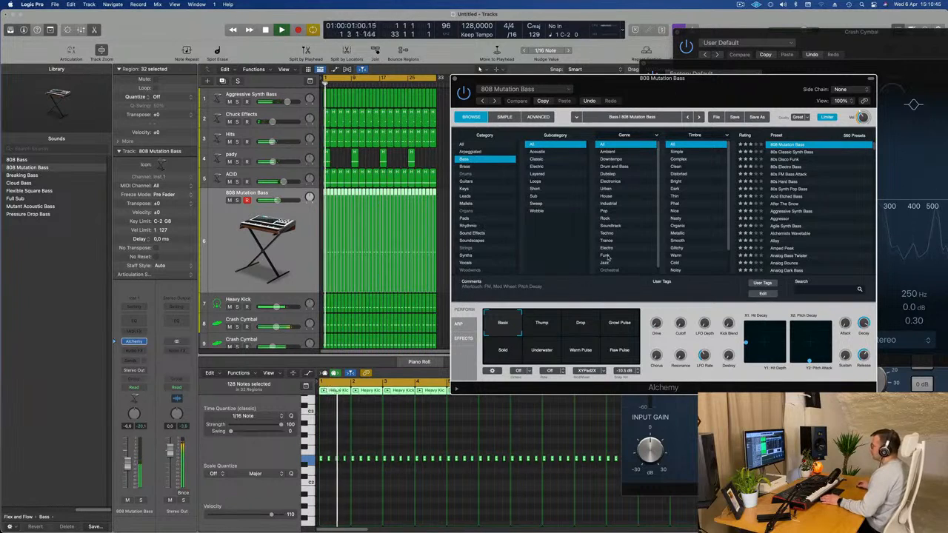
Step: Set the 808 Mutation Bass track's automation to Touch and ride Alchemy's Cutoff during playback, then replay it and close the instrument
left_click(134, 387)
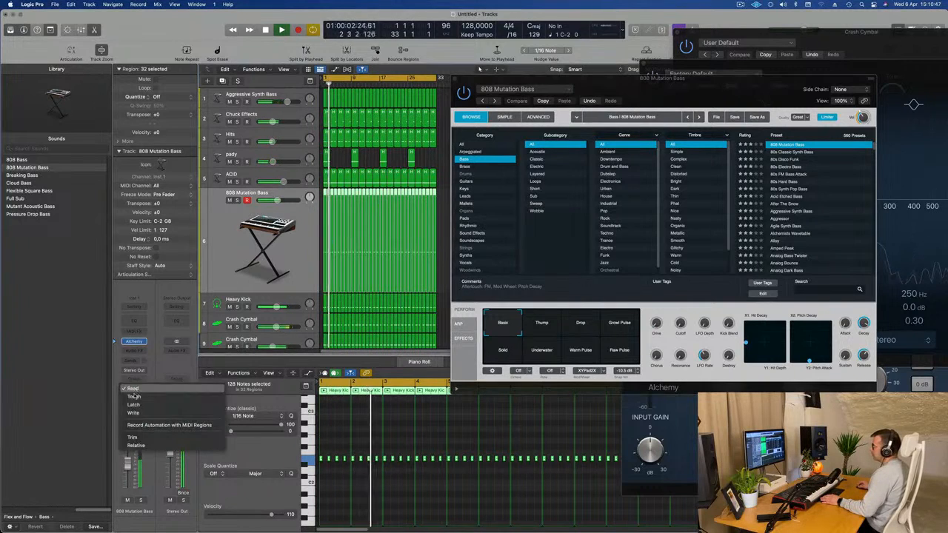
left_click(134, 398)
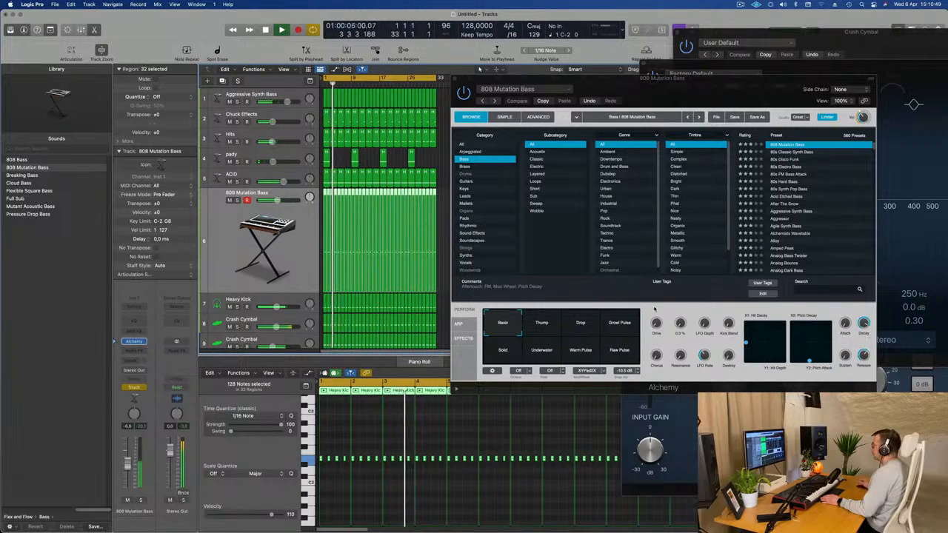
left_click_drag(680, 324, 680, 323)
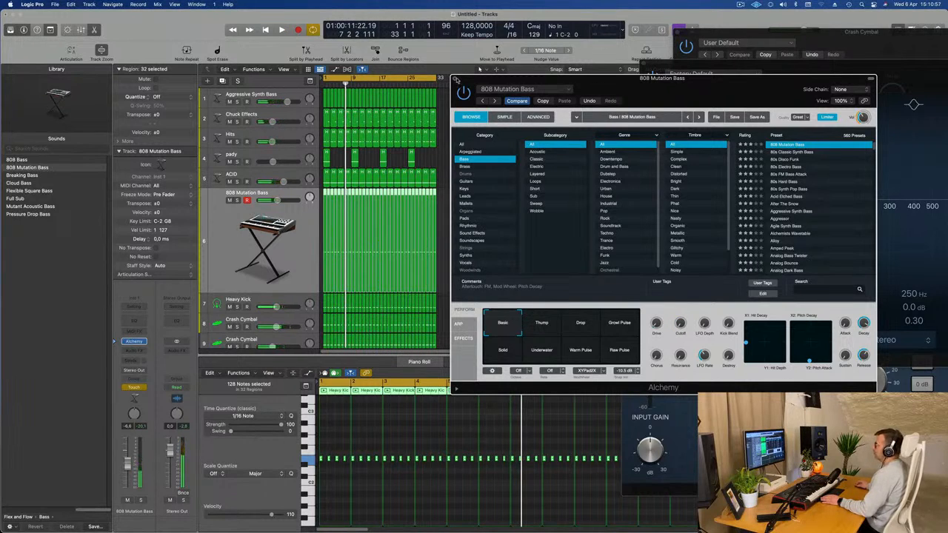
key("super+w")
key("space")
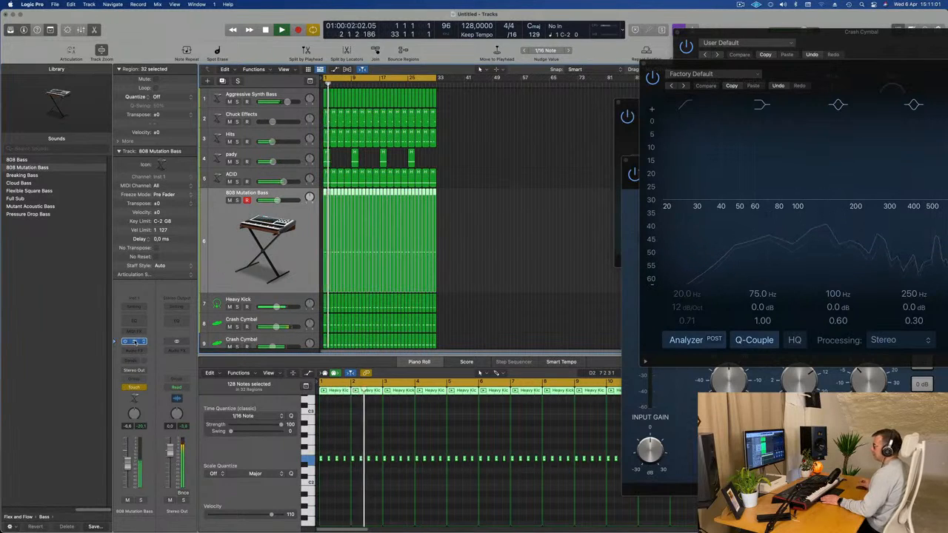
left_click(134, 342)
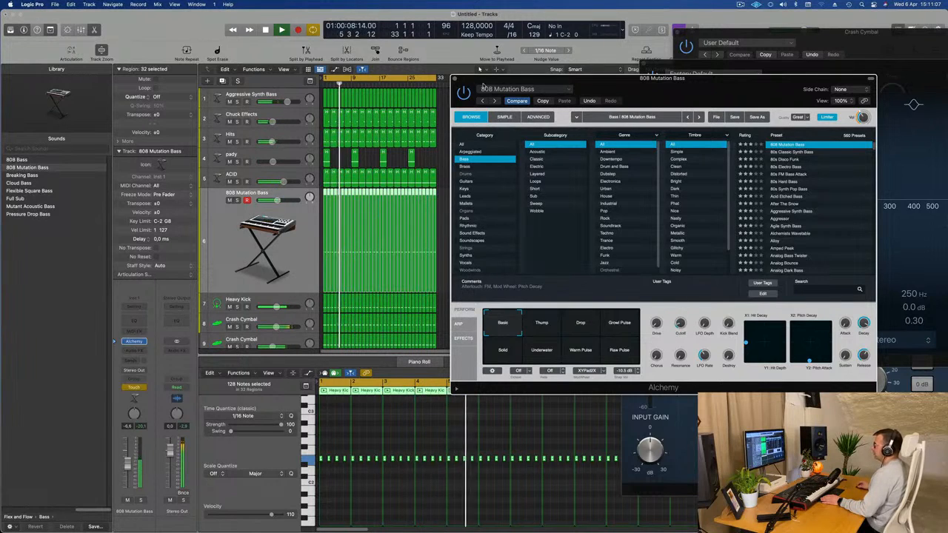
left_click(454, 78)
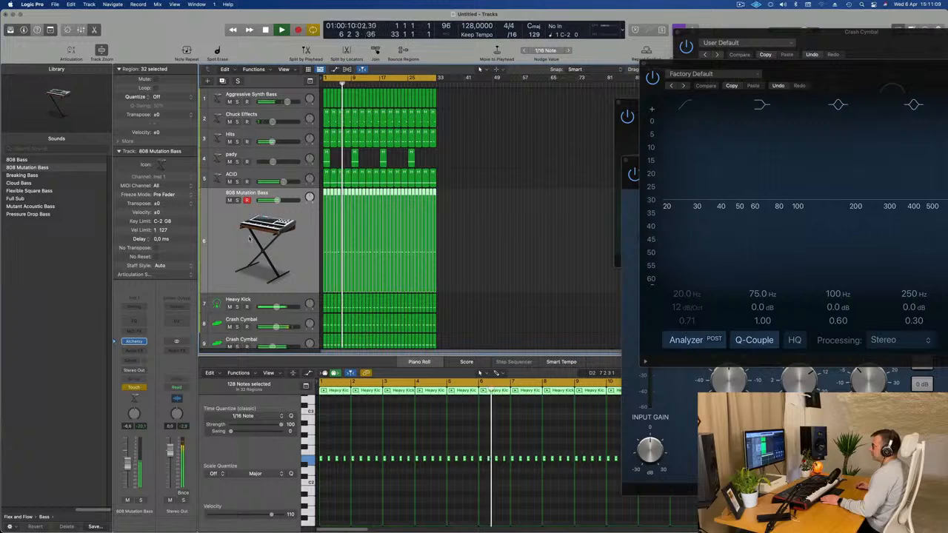
Step: Select the ACID track, set its automation mode to Touch and open its Alchemy instrument
left_click(259, 173)
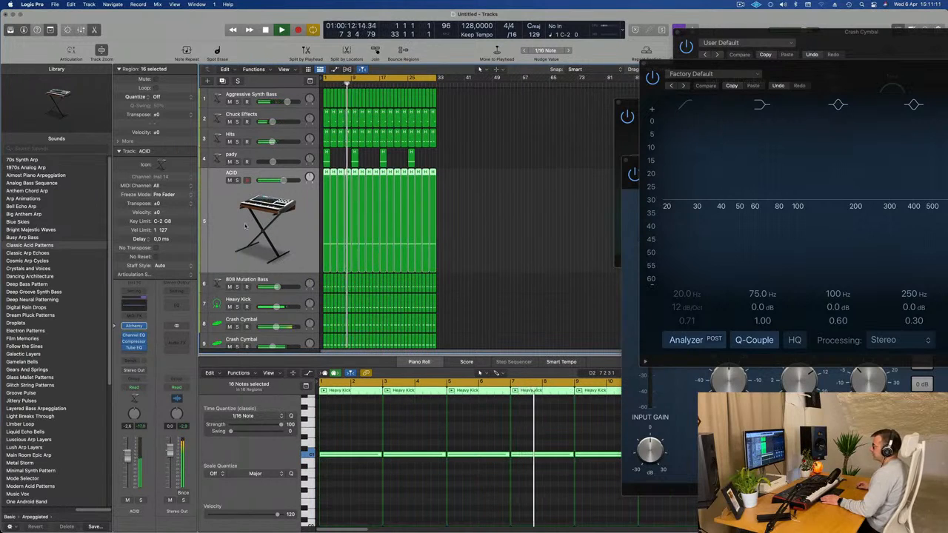
left_click(257, 159)
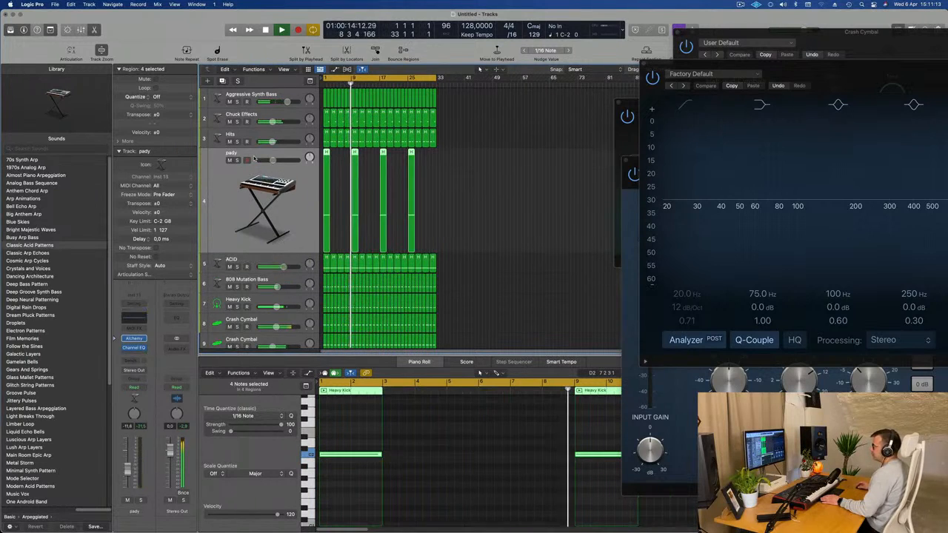
left_click(255, 250)
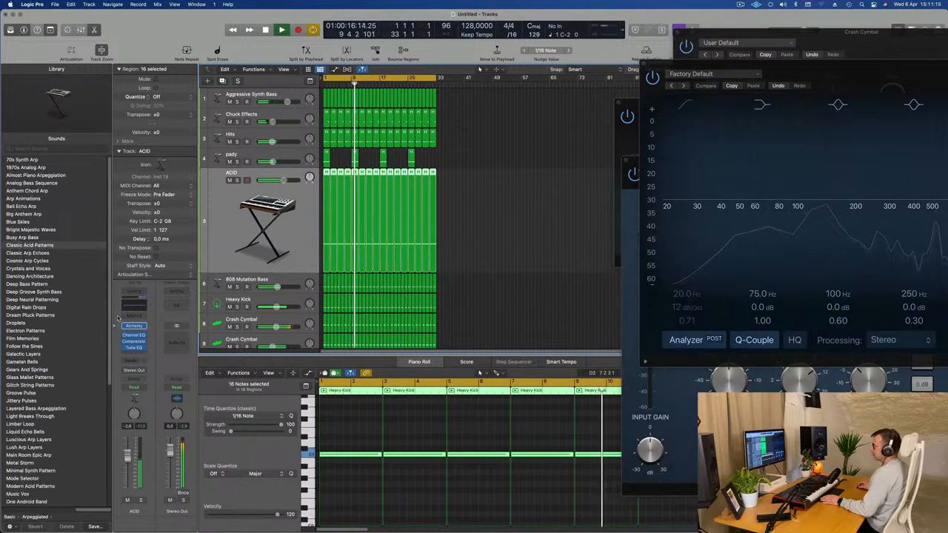
left_click(134, 387)
left_click(136, 397)
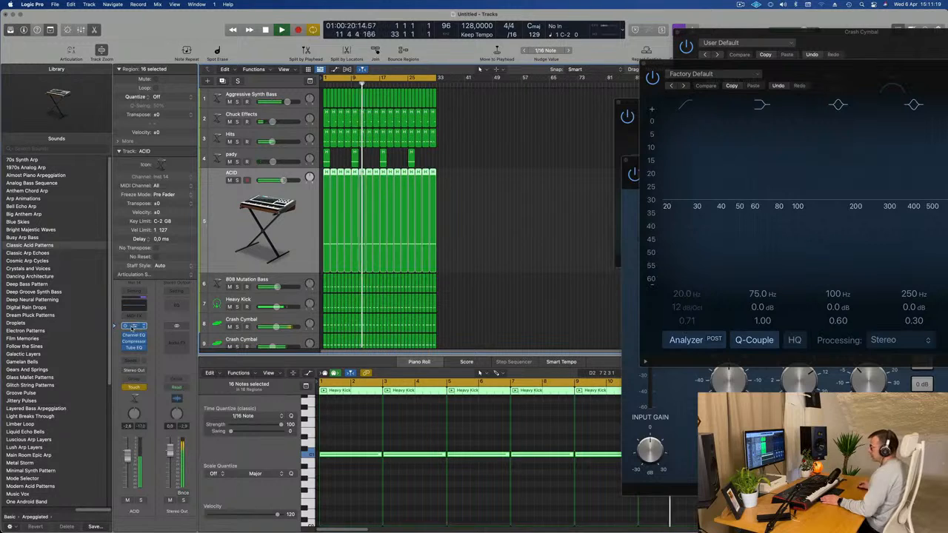
left_click(134, 326)
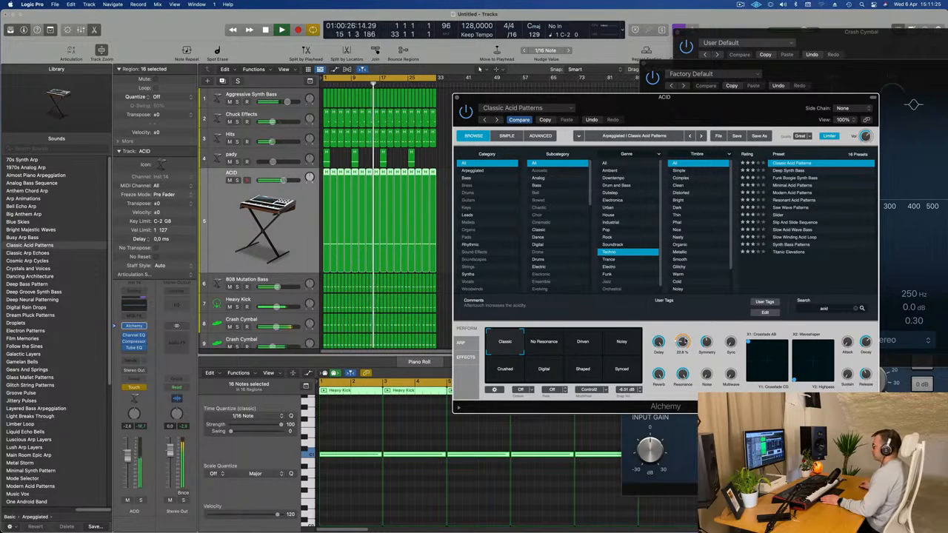
Step: Record a rising Cutoff sweep in Alchemy on the ACID track during playback, then replay from the start
left_click_drag(685, 341, 686, 337)
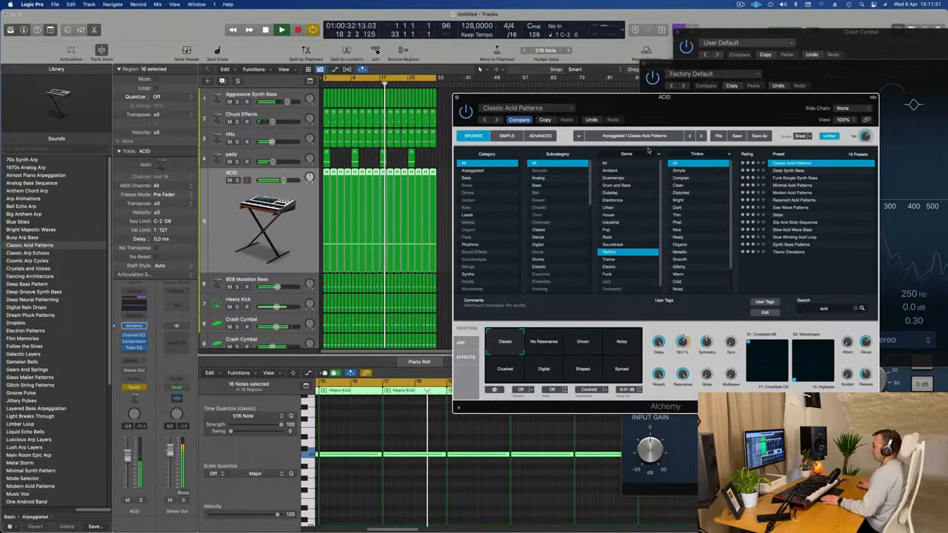
key("space")
key("space")
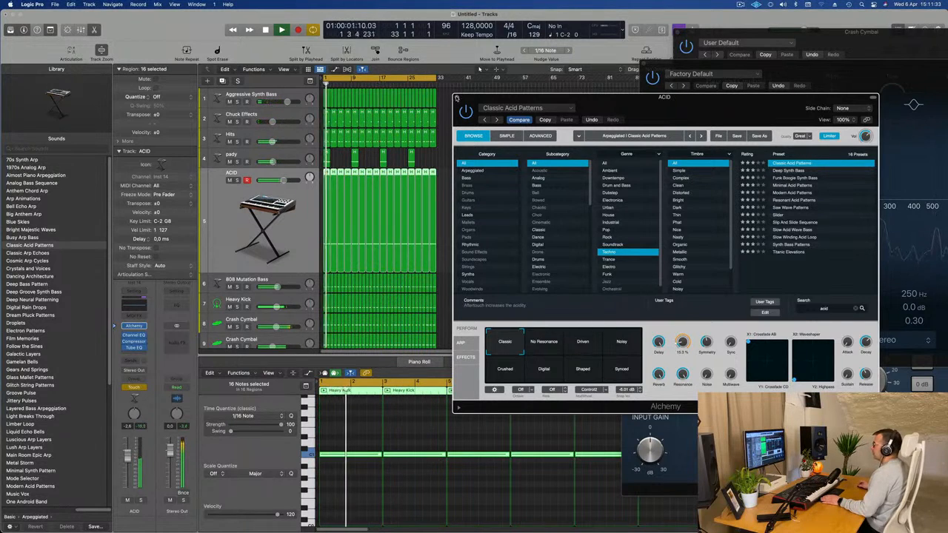
Step: Close Alchemy and show the track automation, displaying the Alchemy Cutoff curve on the ACID track
left_click(457, 97)
key("a")
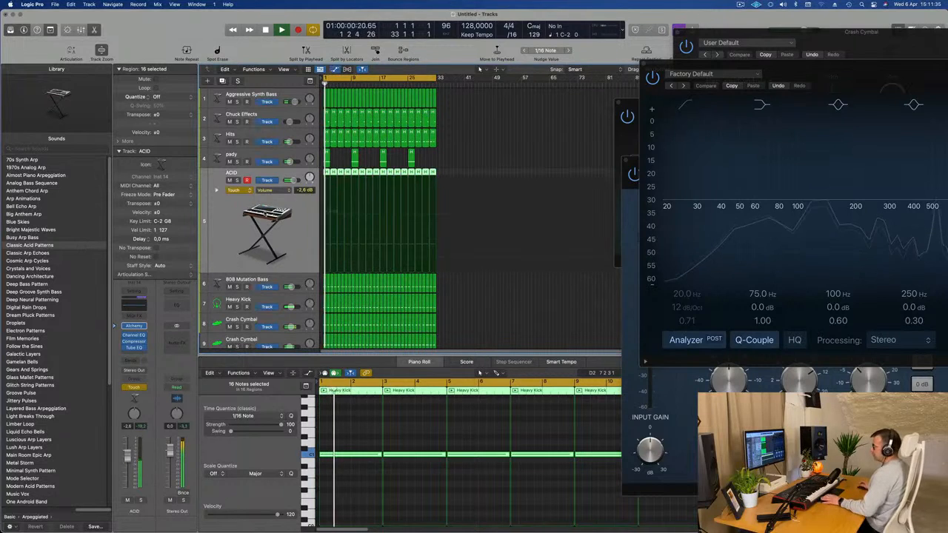
left_click(264, 191)
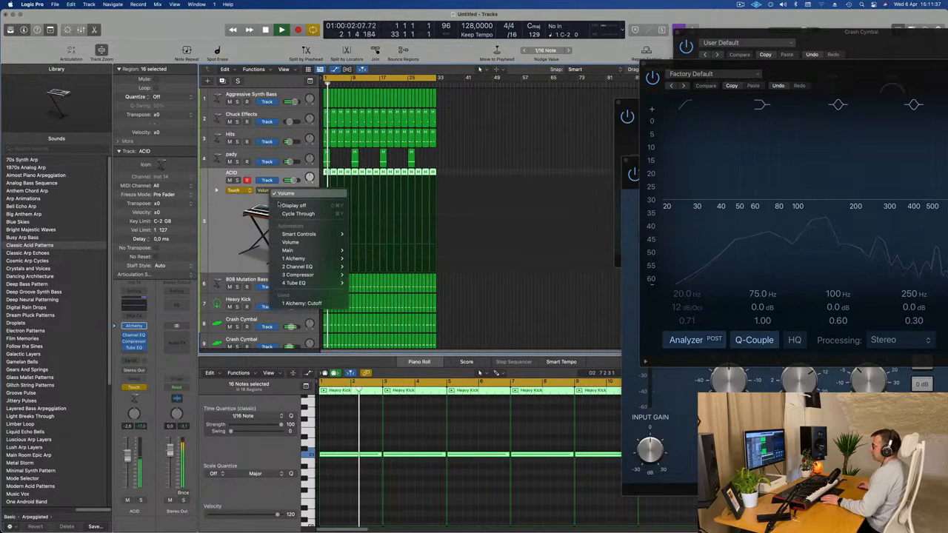
left_click(300, 303)
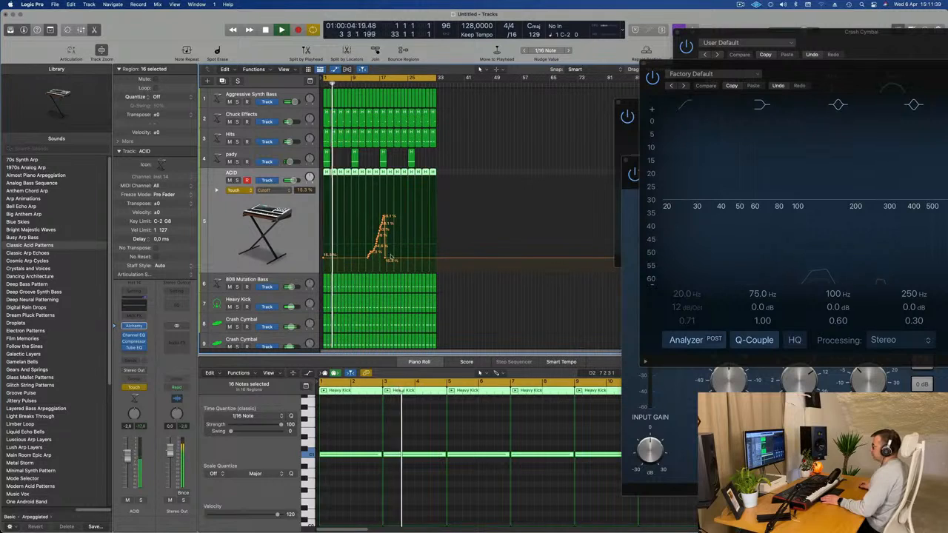
Step: Replace the recorded Cutoff sweep with a ramp from about 9.63 % at bar 1 to 15.3 % near bar 17, and set ACID's automation to Read
left_click_drag(386, 259, 324, 259)
key("space")
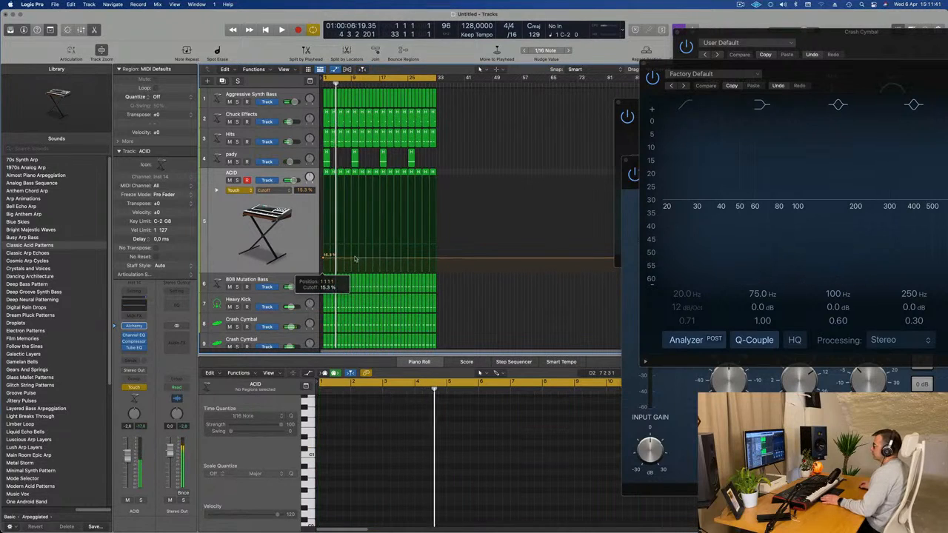
left_click(371, 261)
key("space")
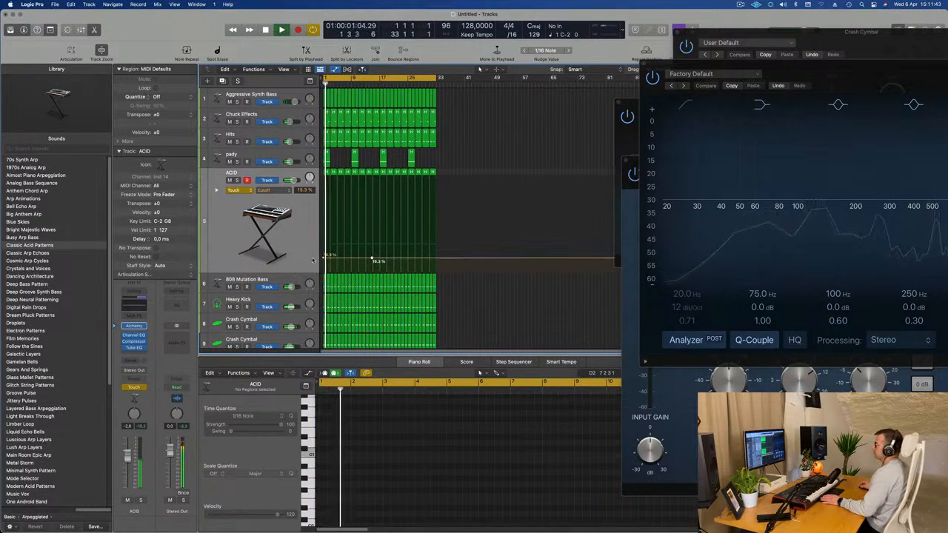
left_click_drag(324, 259, 380, 257)
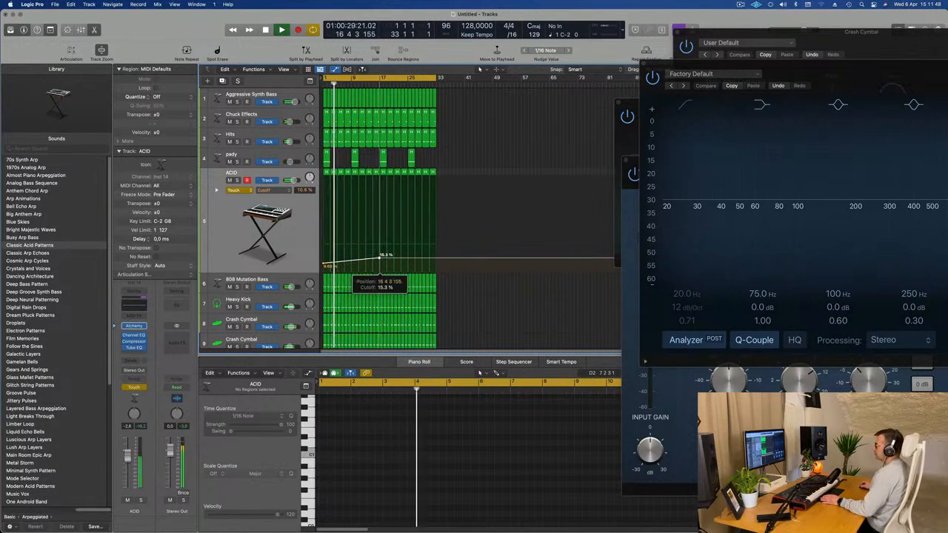
left_click(252, 191)
left_click(248, 183)
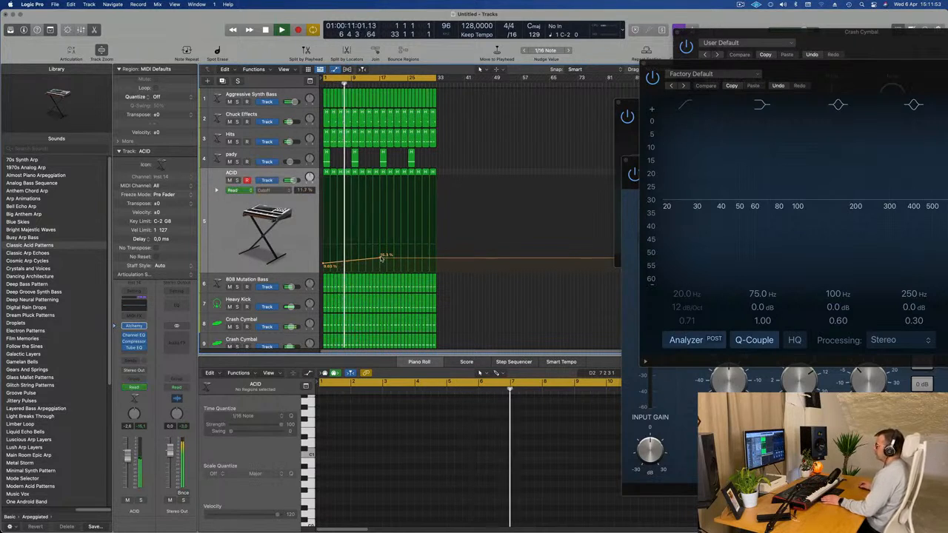
Step: Audition Alchemy's No Resonance, Driven, Noisy, Crushed, Digital, Shaped and Synced snapshots on the ACID track during playback, returning to Classic
left_click(230, 236)
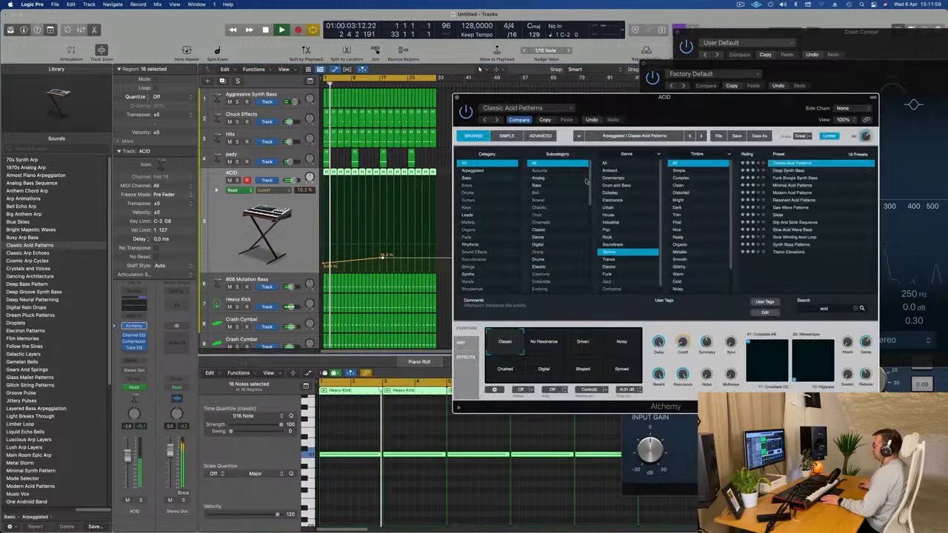
left_click(545, 341)
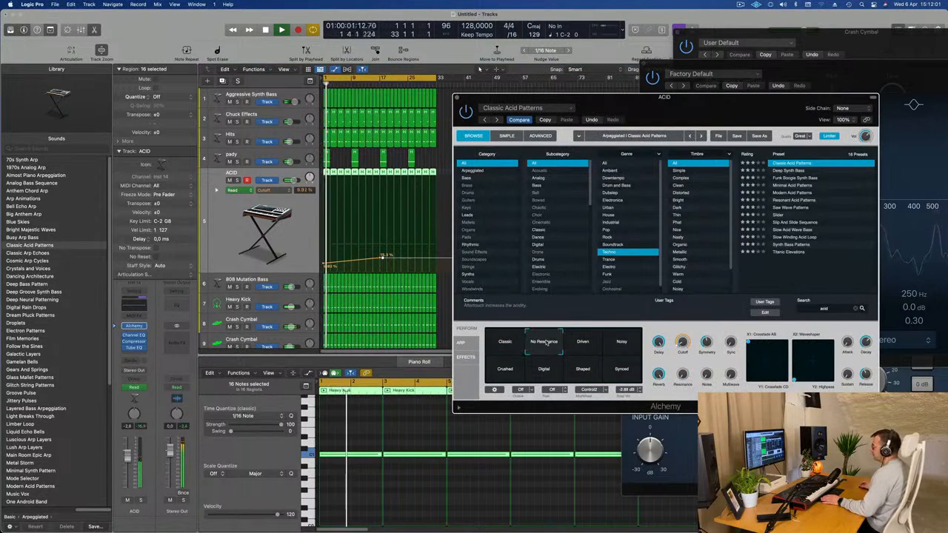
left_click(583, 342)
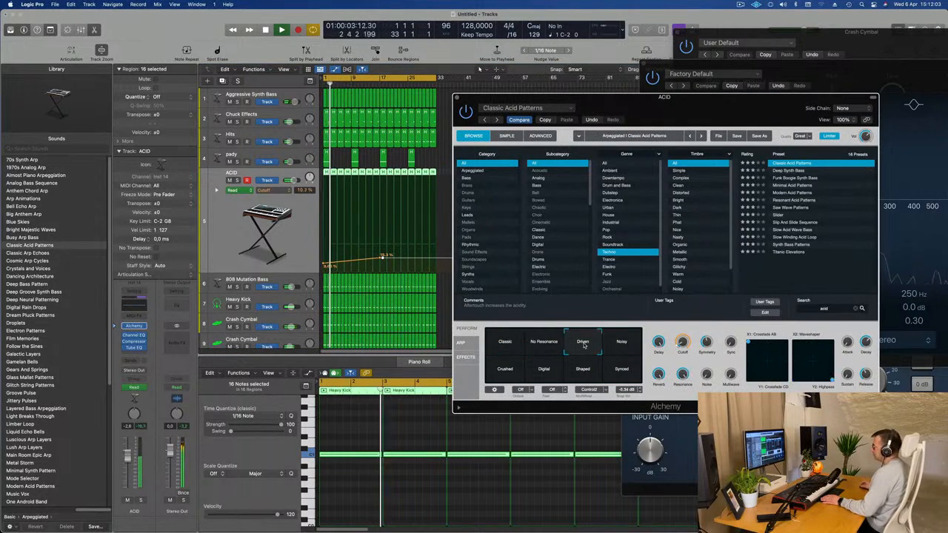
left_click(623, 343)
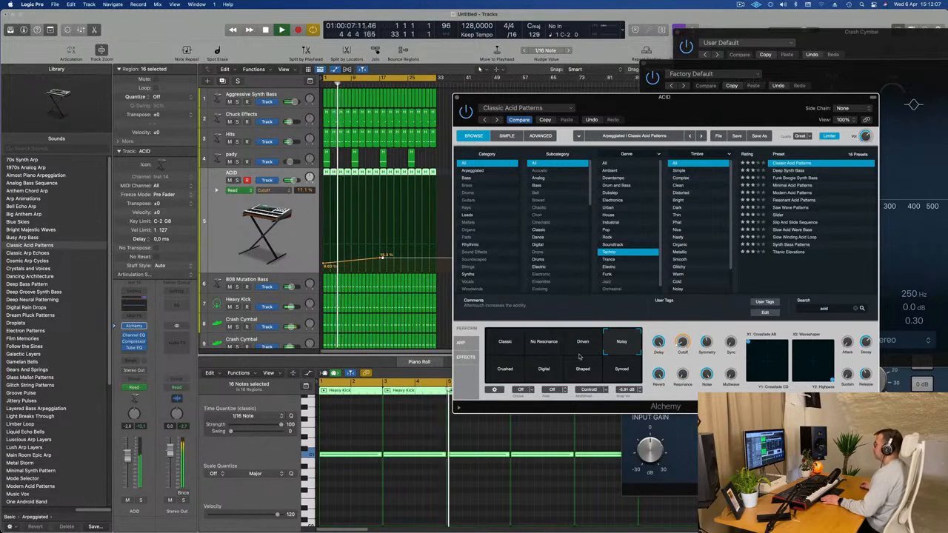
left_click(507, 371)
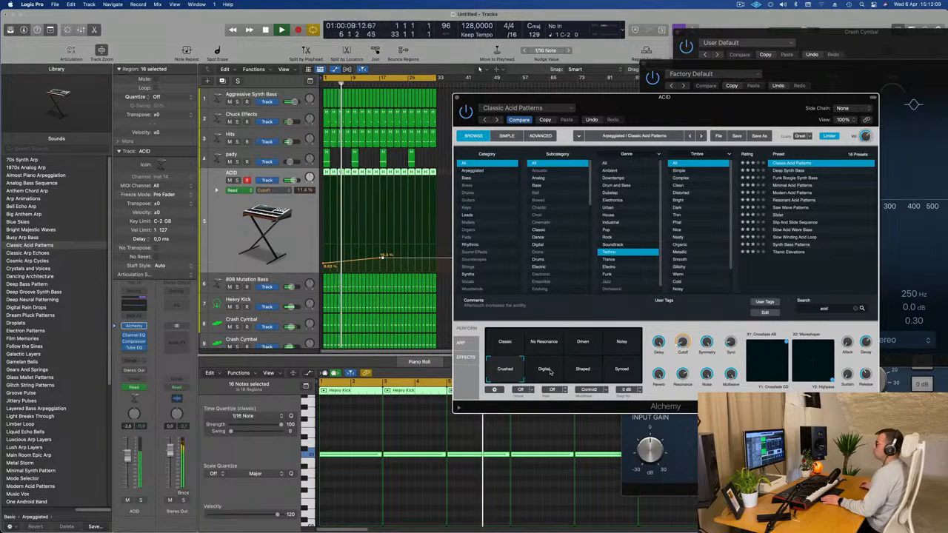
left_click(549, 373)
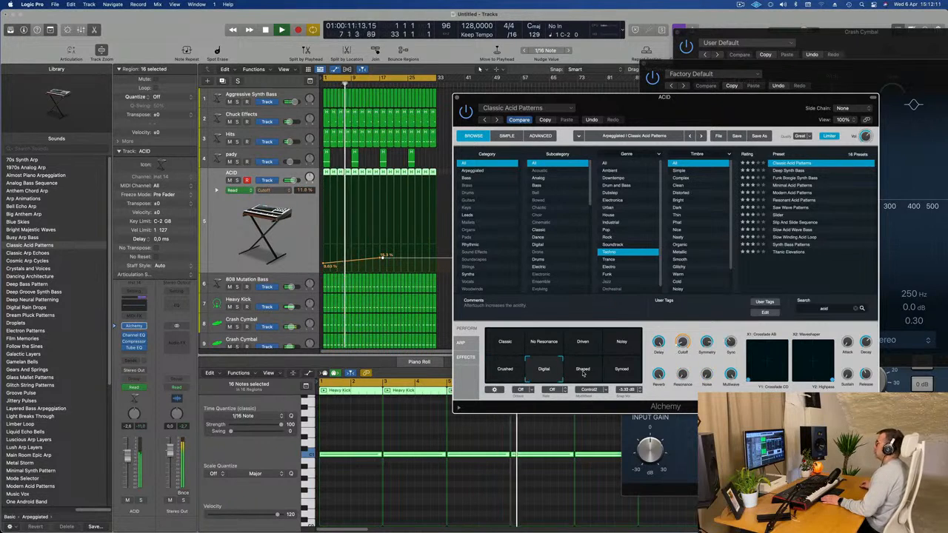
left_click(585, 371)
left_click(621, 372)
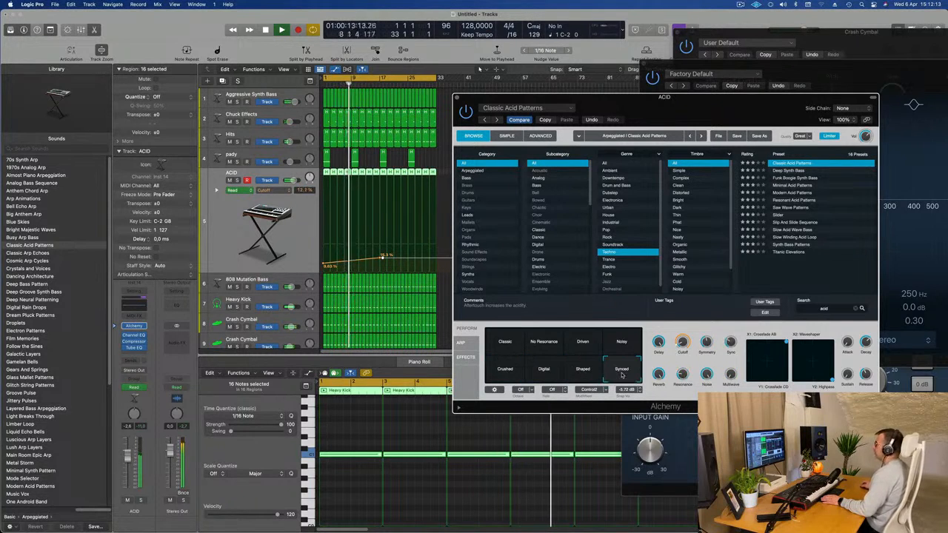
left_click(509, 343)
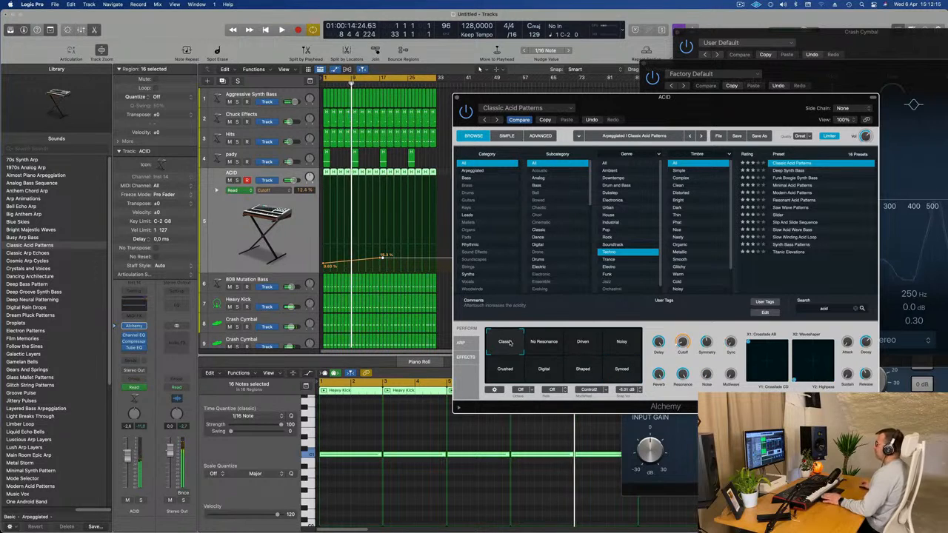
key("space")
left_click_drag(689, 108, 525, 151)
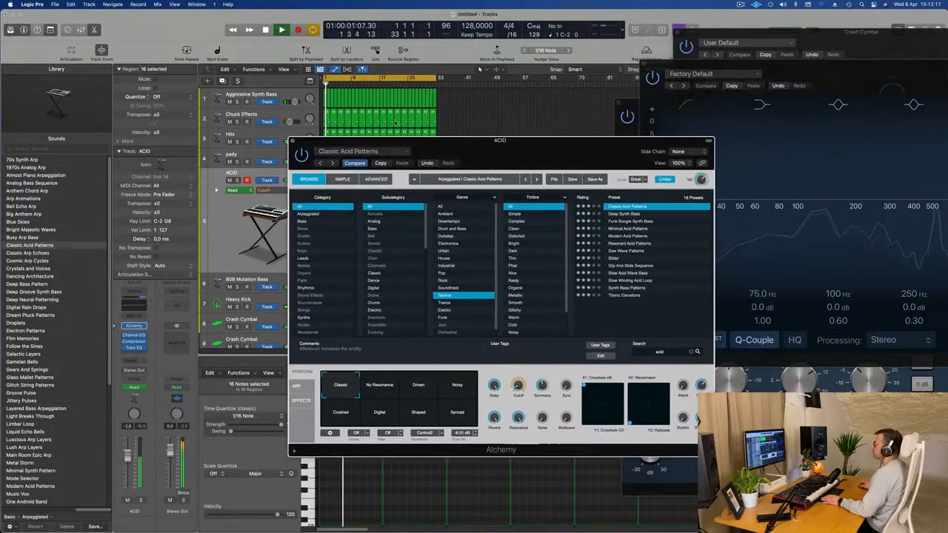
left_click(740, 5)
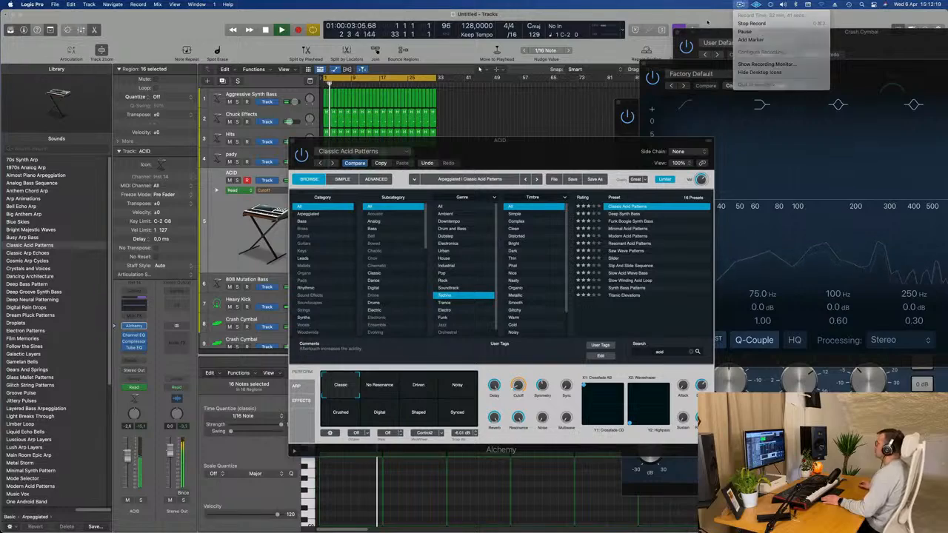
left_click(508, 151)
left_click_drag(539, 146, 546, 185)
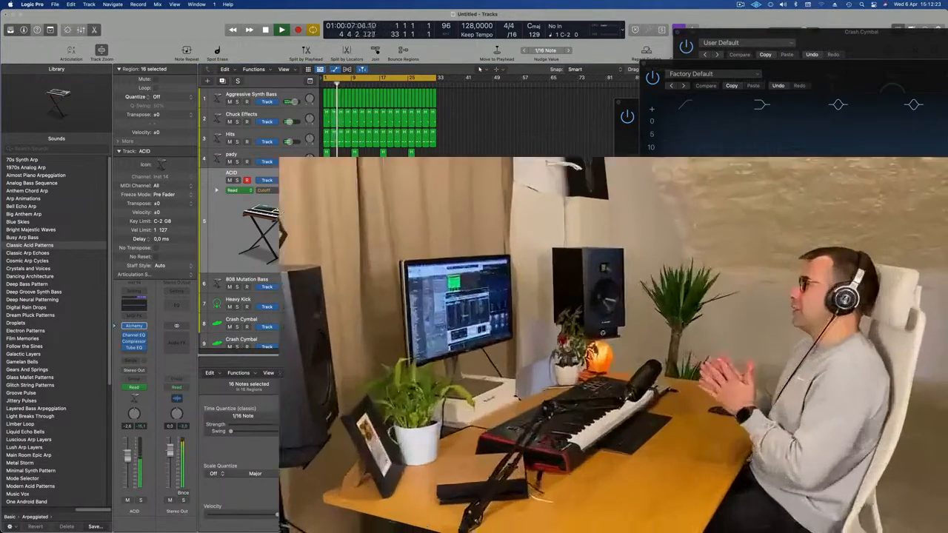